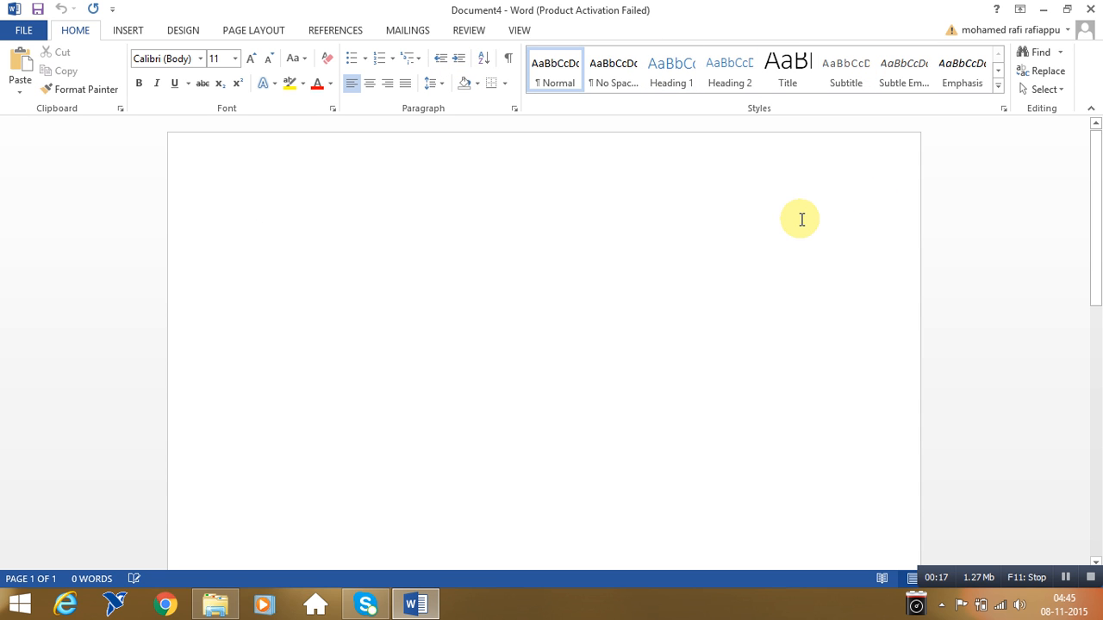
Insert the built-in Slice (Dark) cover page into the blank document.
{"action": "left_click", "coordinate": [126, 30]}
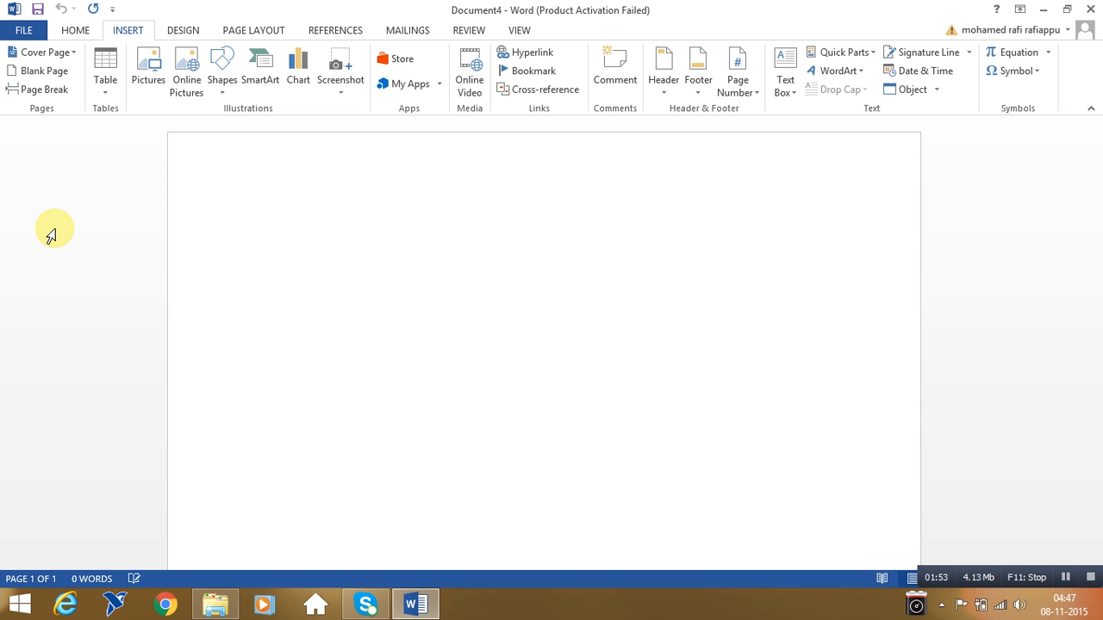
{"action": "left_click", "coordinate": [73, 55]}
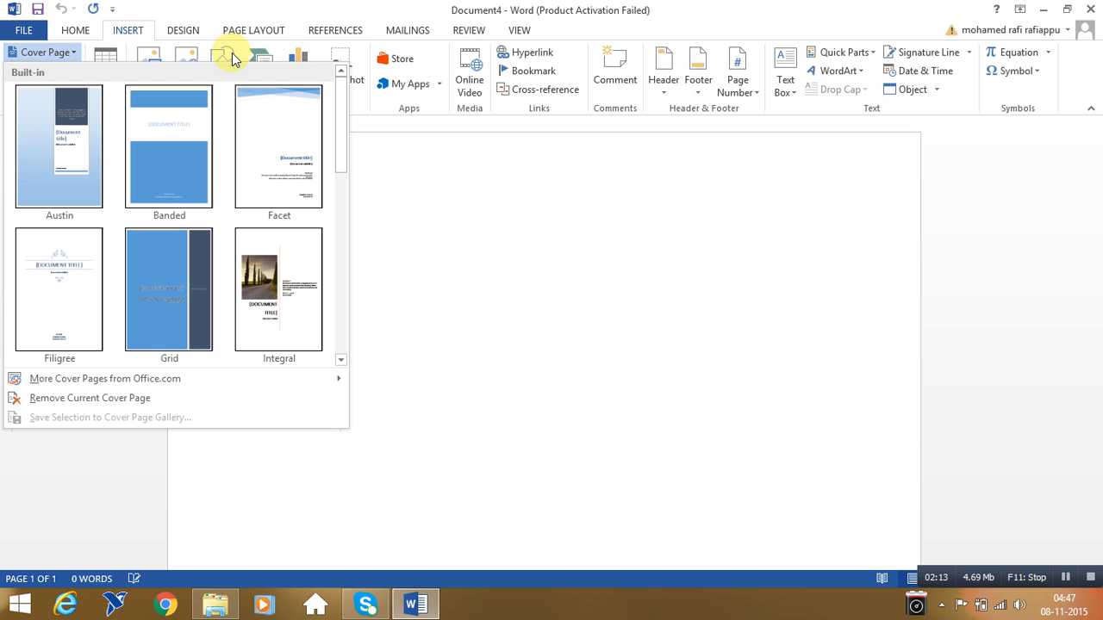
{"action": "left_click_drag", "start_coordinate": [341, 146], "coordinate": [338, 305]}
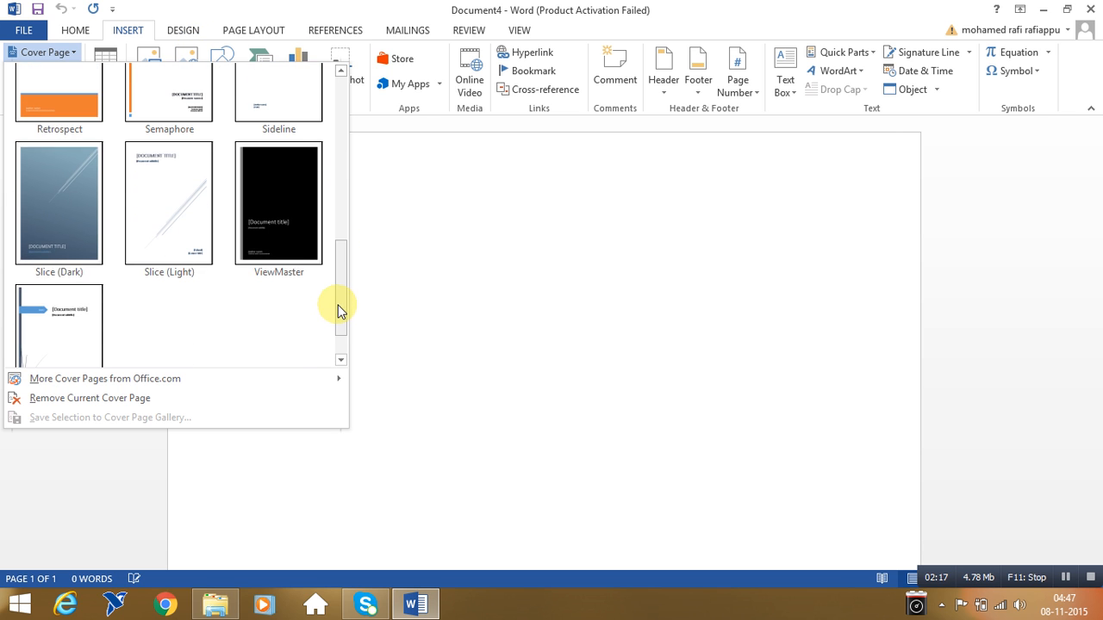
{"action": "left_click", "coordinate": [72, 223]}
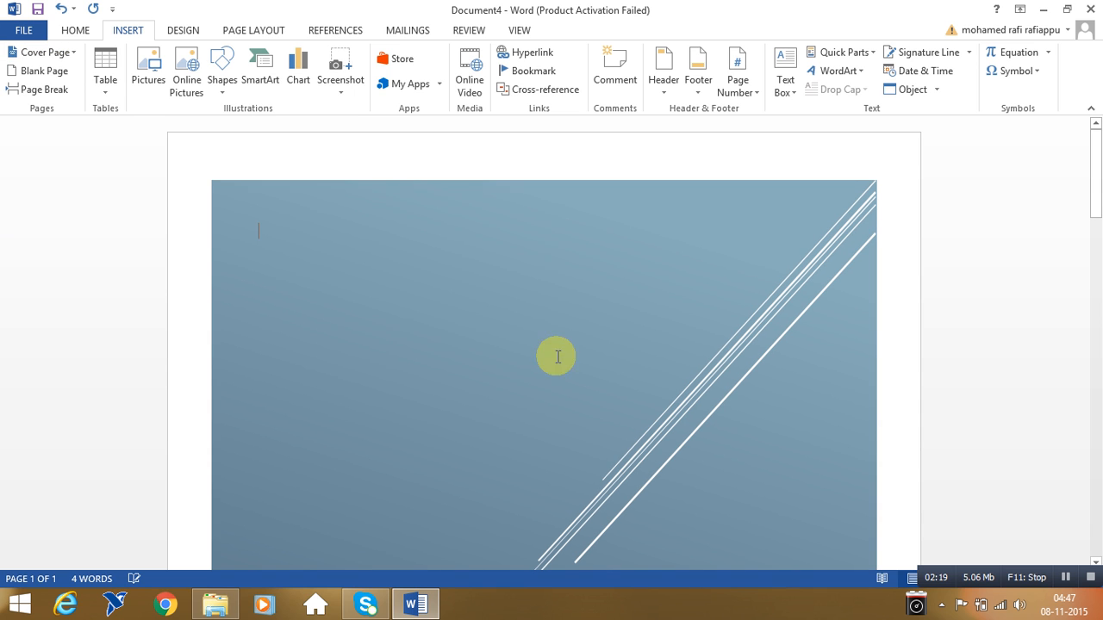
Enter SSCSNCN as the document title on the cover page.
{"action": "mouse_move", "coordinate": [1101, 172]}
{"action": "left_mouse_down"}
{"action": "mouse_move", "coordinate": [1095, 163]}
{"action": "mouse_move", "coordinate": [1096, 312]}
{"action": "left_mouse_up"}
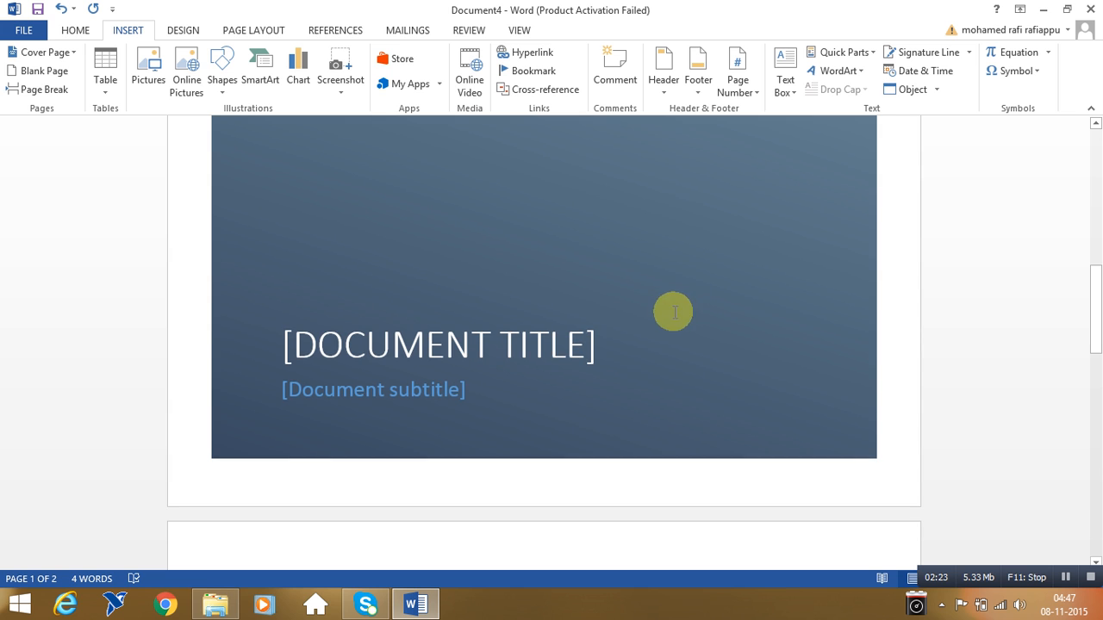
{"action": "left_click", "coordinate": [507, 339]}
{"action": "type", "text": "SSCSNCN"}
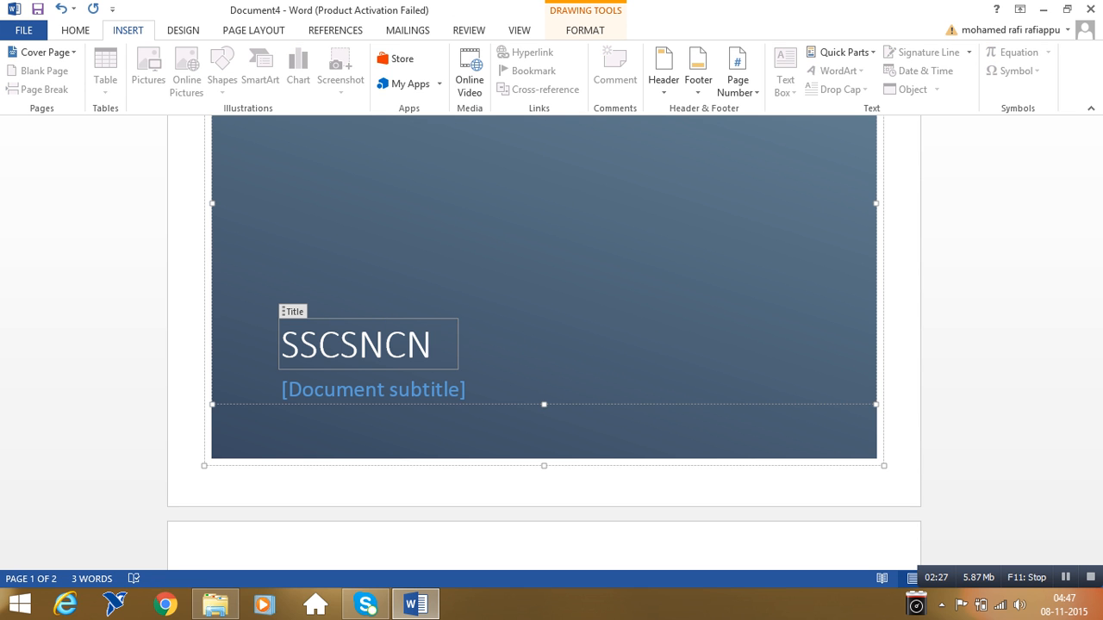
Clear the title text from the cover page.
{"action": "key", "text": "BackSpace"}
{"action": "key", "text": "BackSpace"}
{"action": "key", "text": "BackSpace"}
{"action": "key", "text": "BackSpace"}
{"action": "key", "text": "BackSpace"}
{"action": "key", "text": "BackSpace"}
{"action": "key", "text": "BackSpace"}
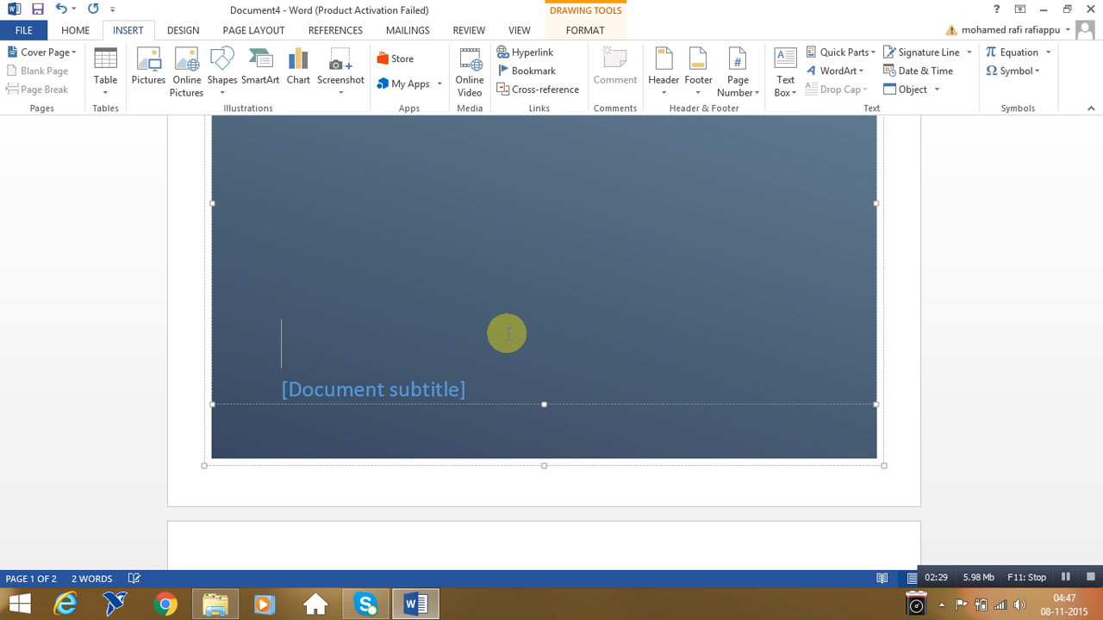
Undo the title edits and the cover page insertion.
{"action": "key", "text": "ctrl+z"}
{"action": "key", "text": "ctrl+z"}
{"action": "key", "text": "ctrl+z"}
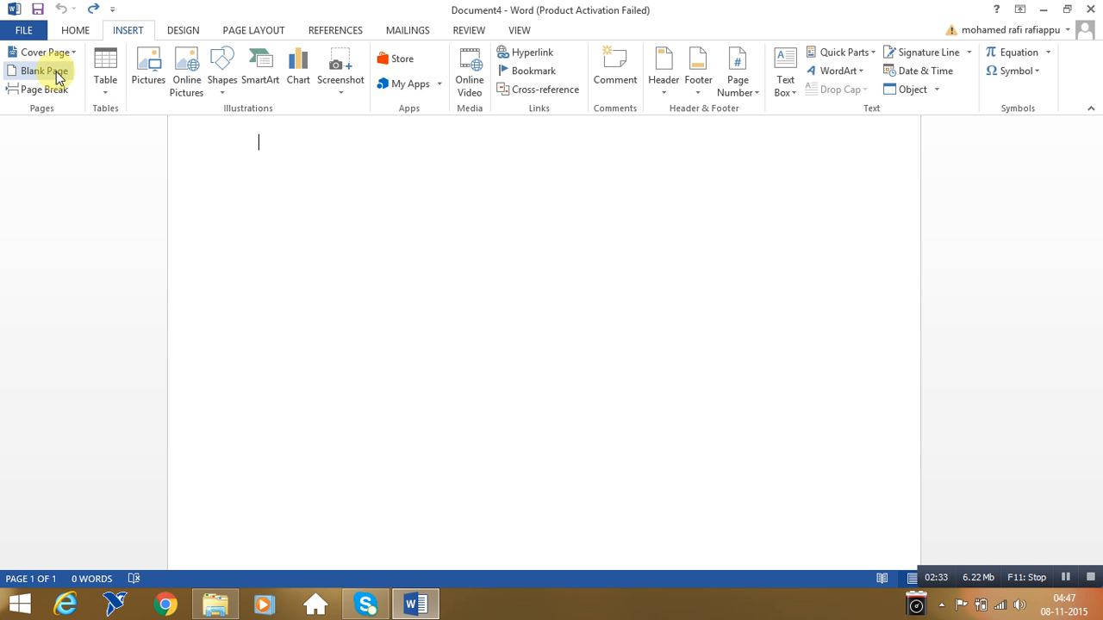
Insert a blank page, then add two page breaks after it.
{"action": "left_click", "coordinate": [50, 74]}
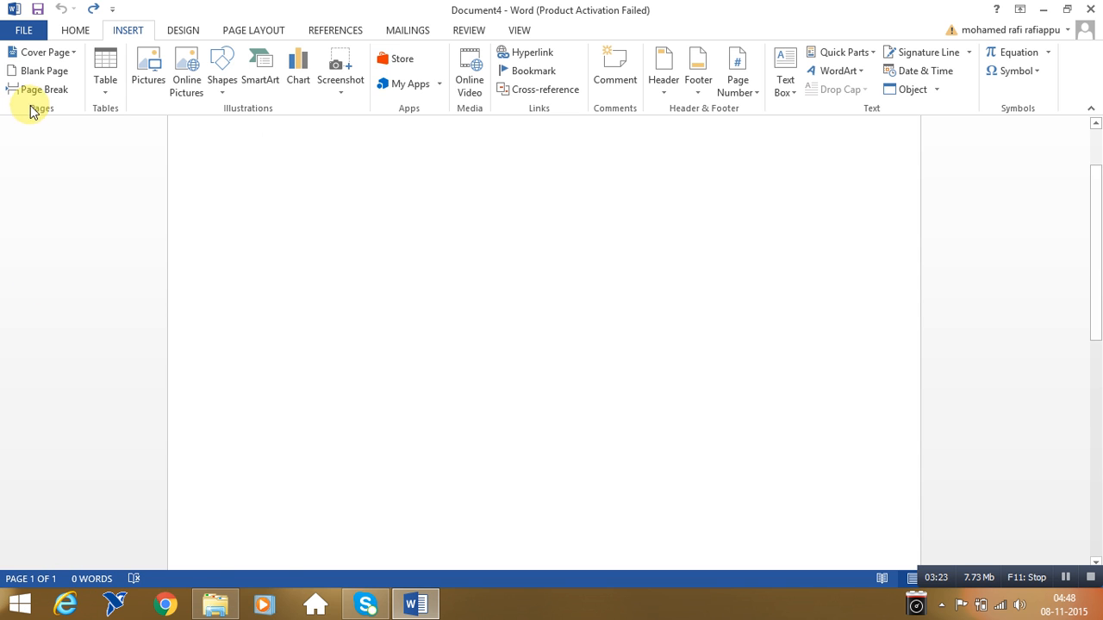
{"action": "left_click", "coordinate": [39, 71]}
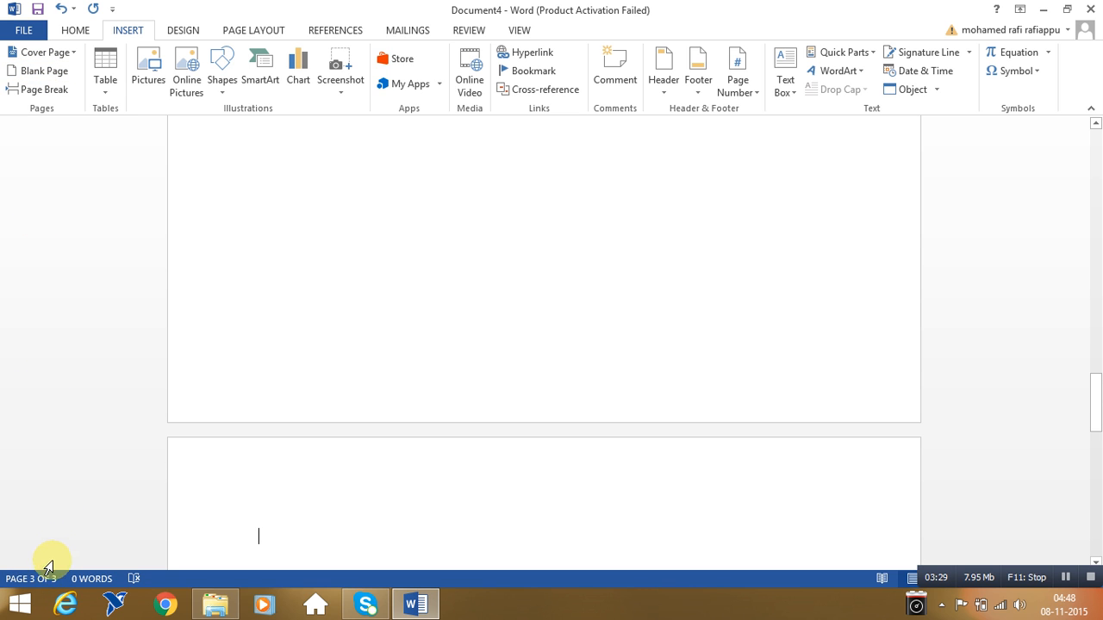
{"action": "left_click", "coordinate": [47, 90]}
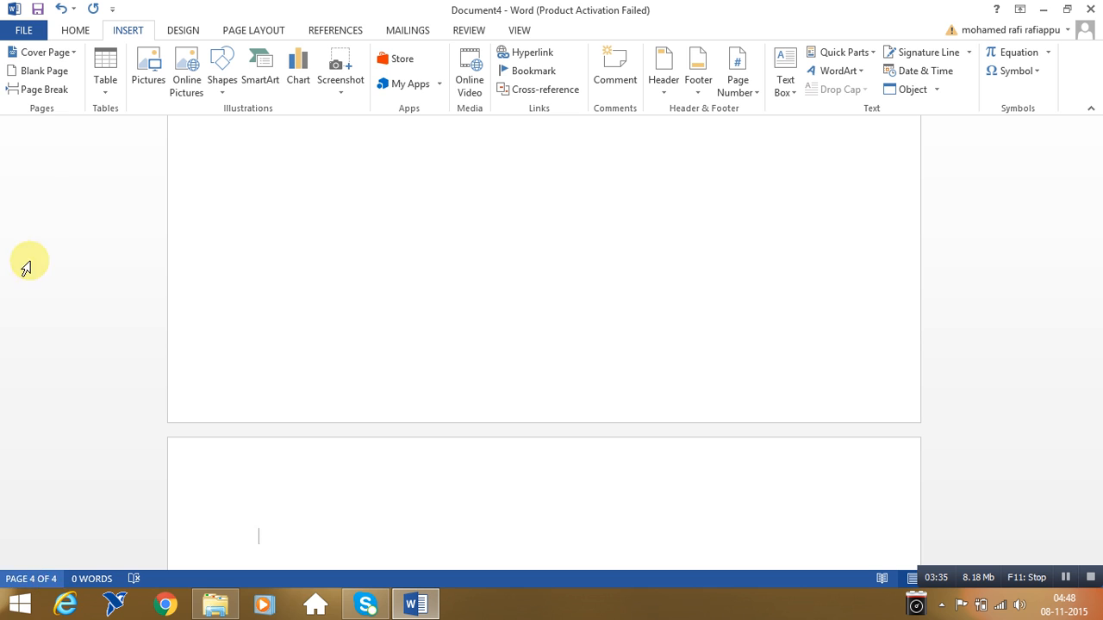
{"action": "left_click", "coordinate": [51, 91]}
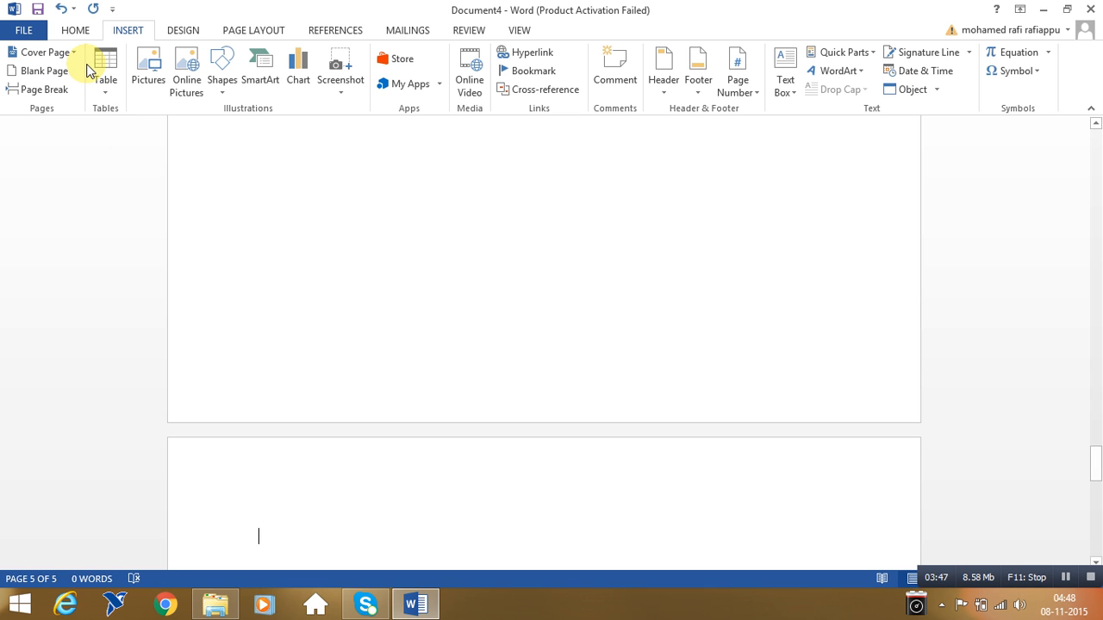
Insert a table with 5 columns and 4 rows on the last page.
{"action": "scroll", "coordinate": [387, 261], "scroll_direction": "up", "scroll_amount": 5}
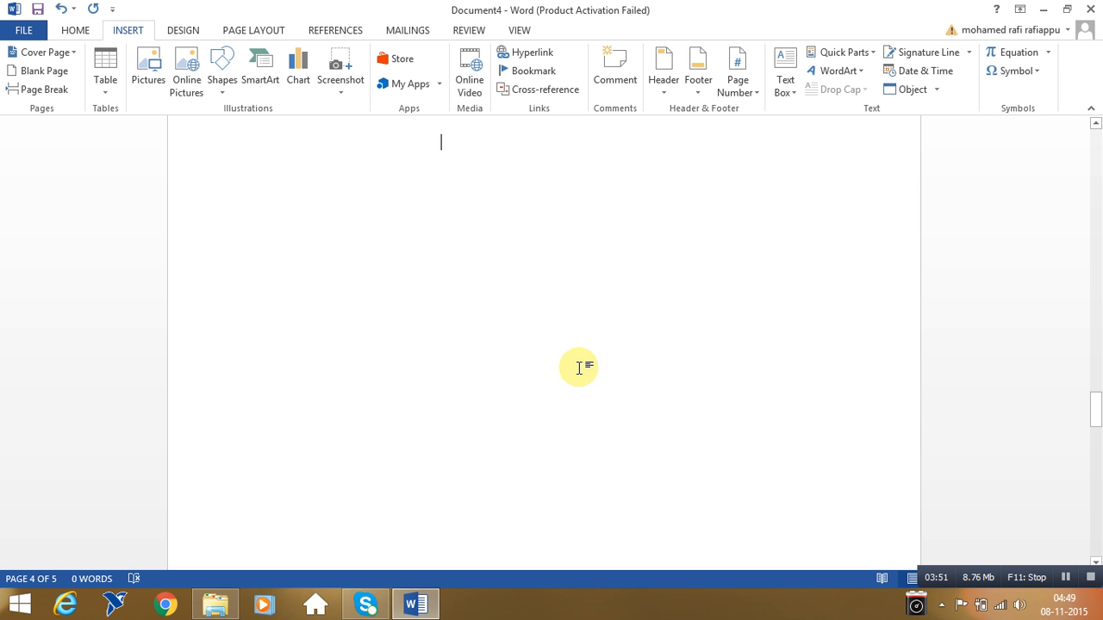
{"action": "left_click_drag", "start_coordinate": [1090, 398], "coordinate": [1096, 465]}
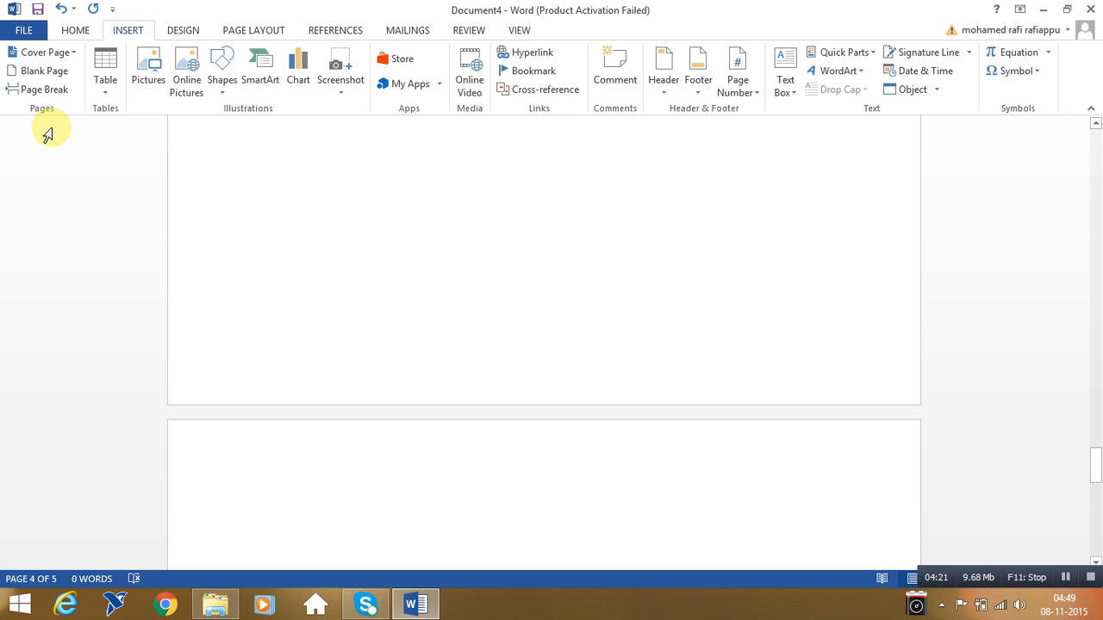
{"action": "scroll", "coordinate": [460, 197], "scroll_direction": "up", "scroll_amount": 4}
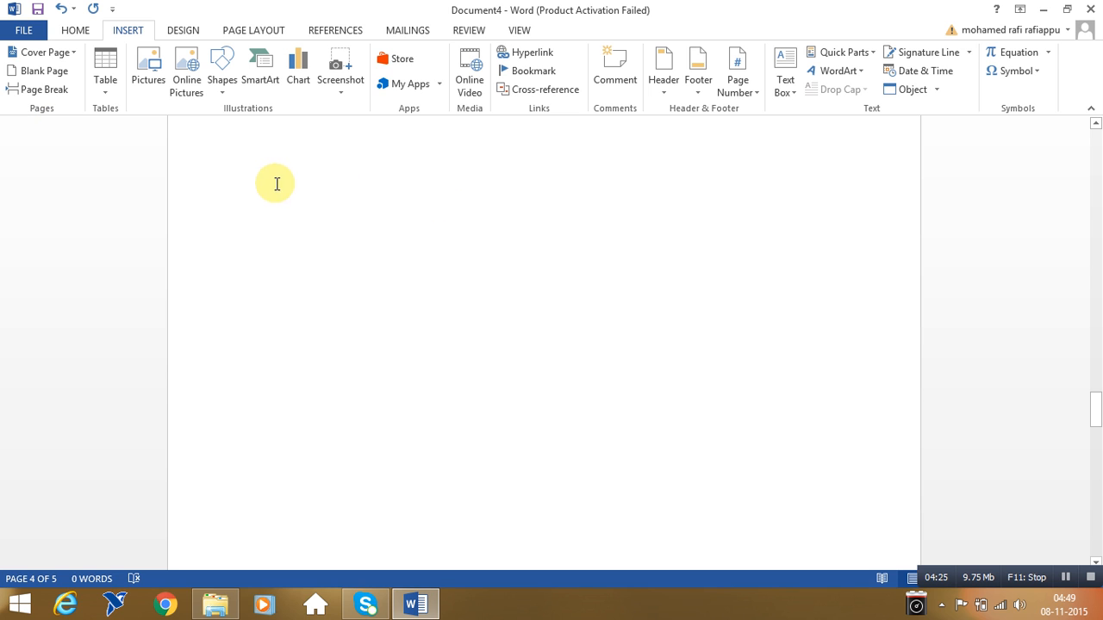
{"action": "left_click", "coordinate": [107, 95]}
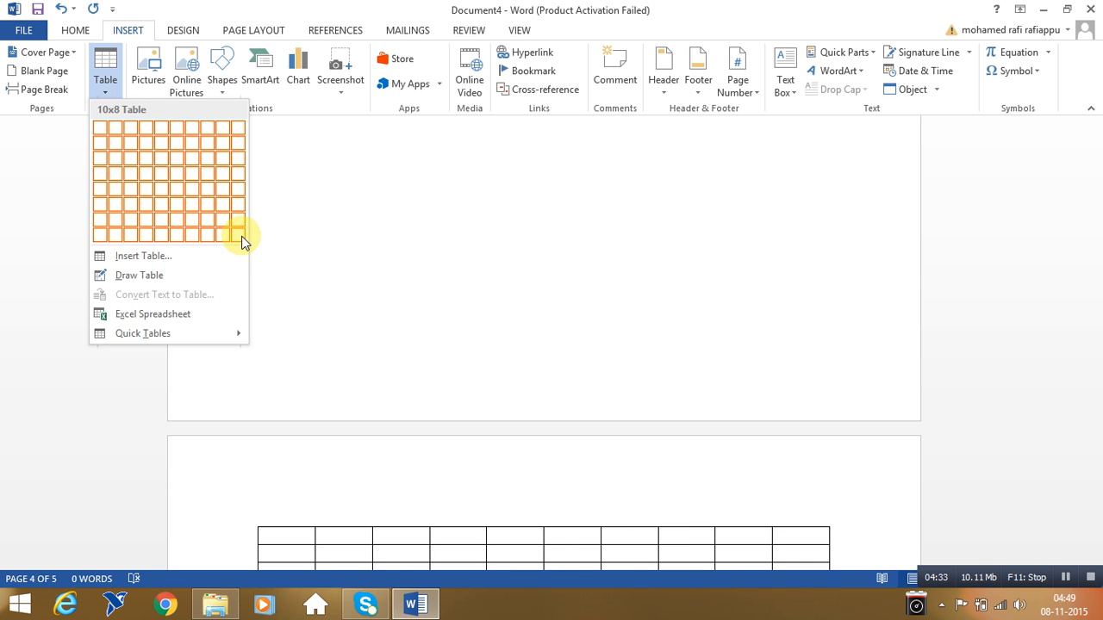
{"action": "left_click", "coordinate": [159, 171]}
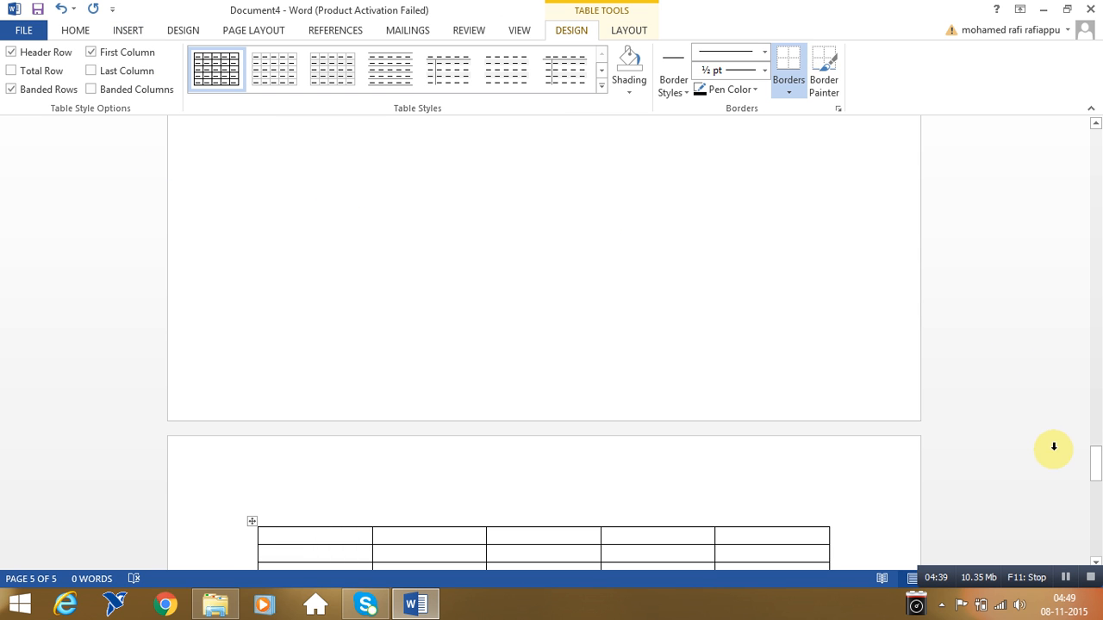
{"action": "left_click_drag", "start_coordinate": [1096, 460], "coordinate": [1096, 484]}
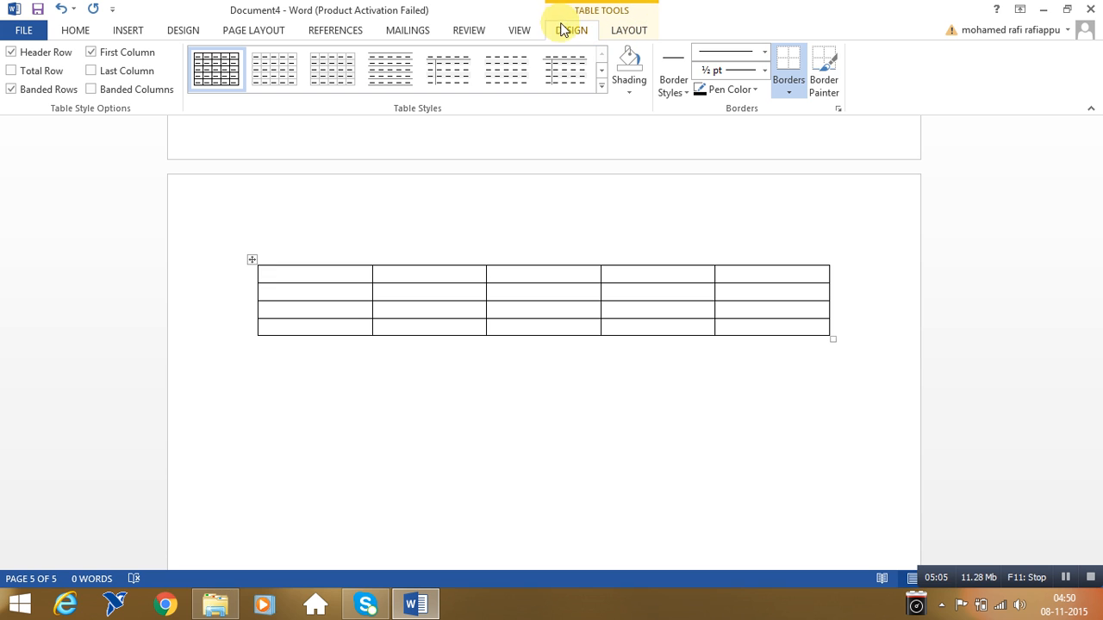
{"action": "left_click", "coordinate": [620, 33]}
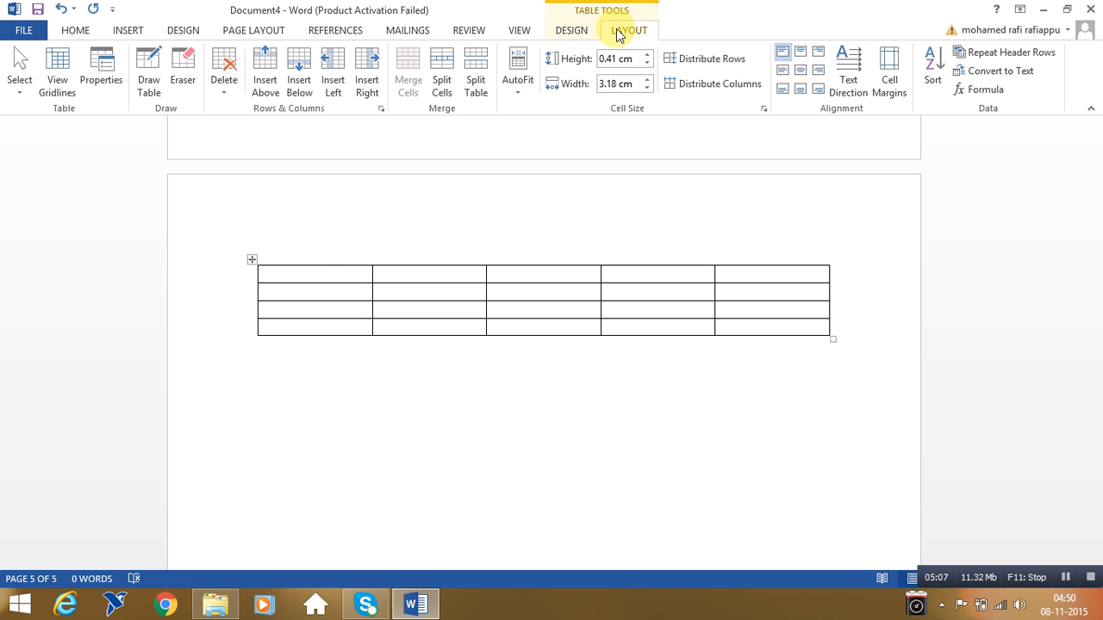
{"action": "left_click", "coordinate": [588, 33]}
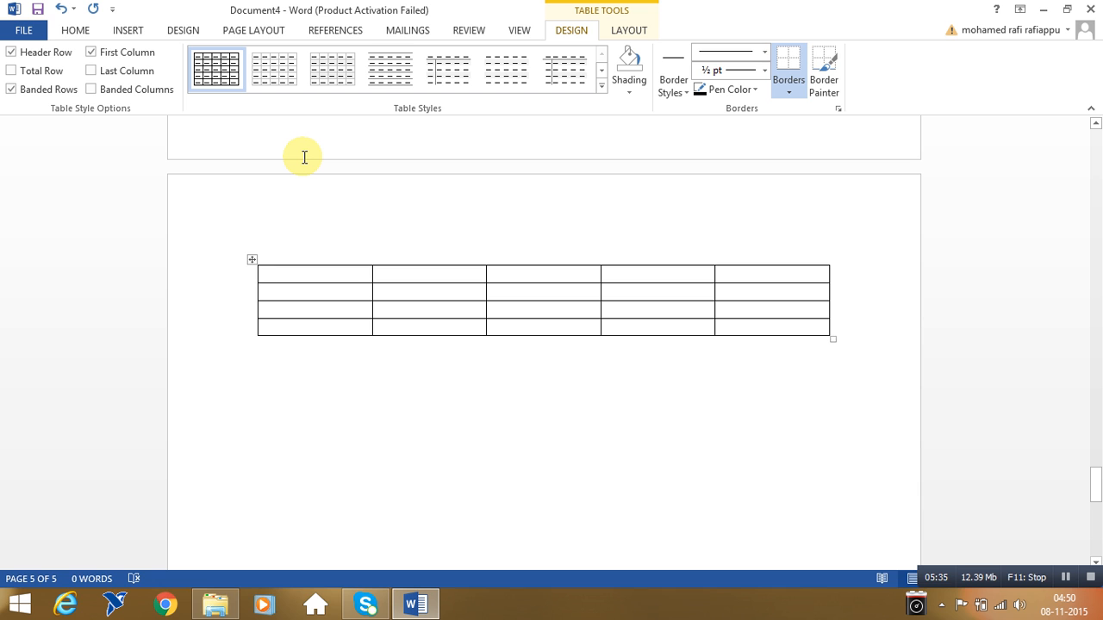
{"action": "key", "text": "ctrl+a"}
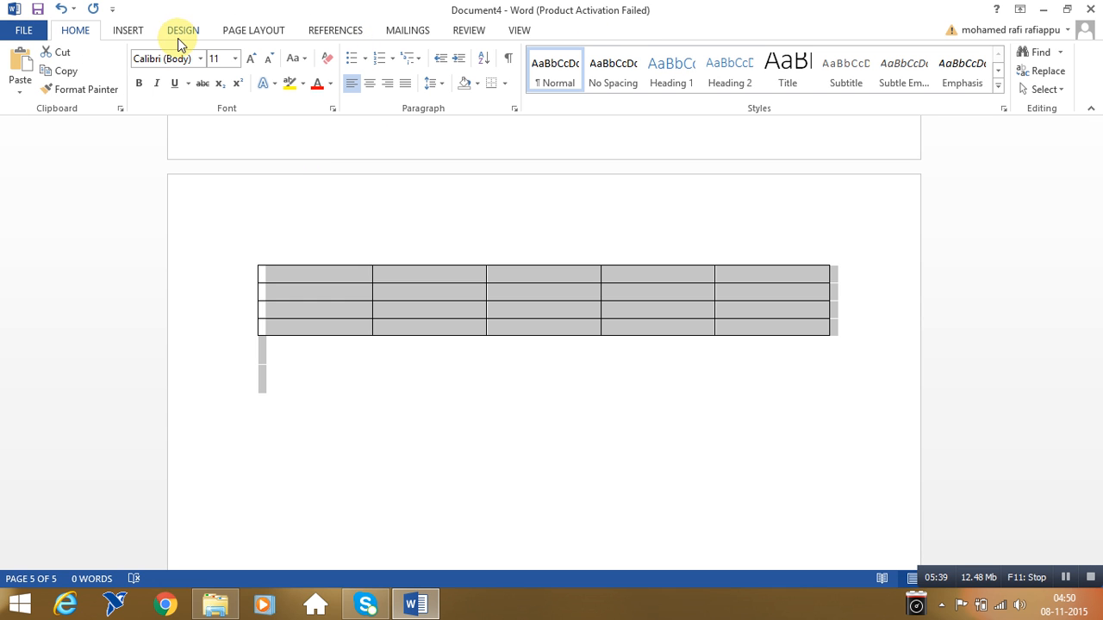
{"action": "left_click", "coordinate": [126, 31]}
Browse the available table styles for the inserted table and open its Table Grid style for modification.
{"action": "left_click", "coordinate": [316, 262]}
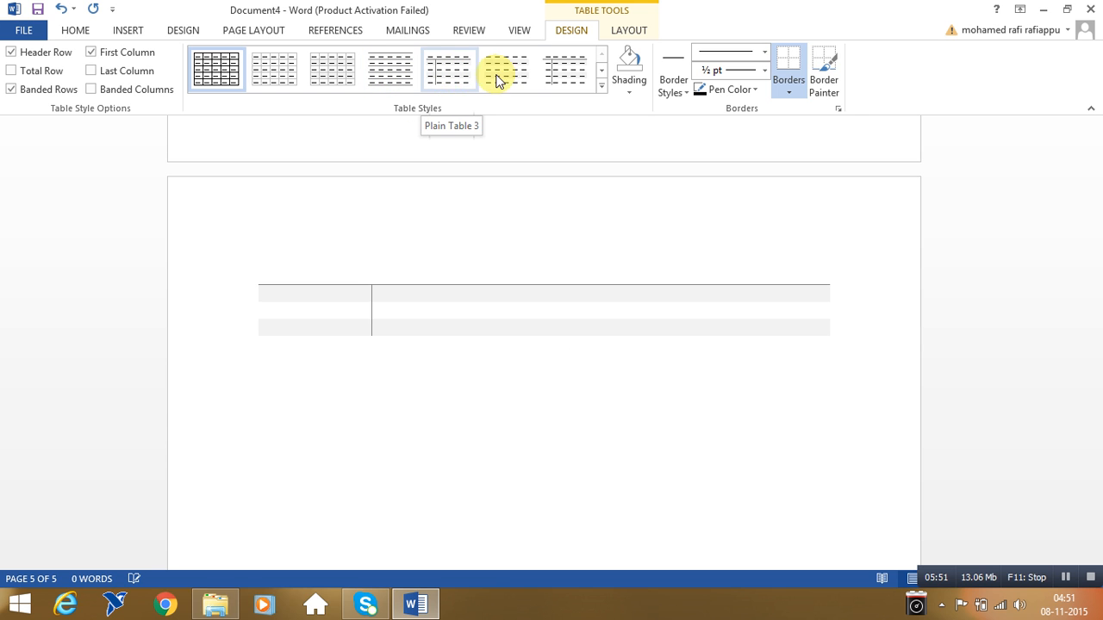
{"action": "left_click", "coordinate": [601, 85]}
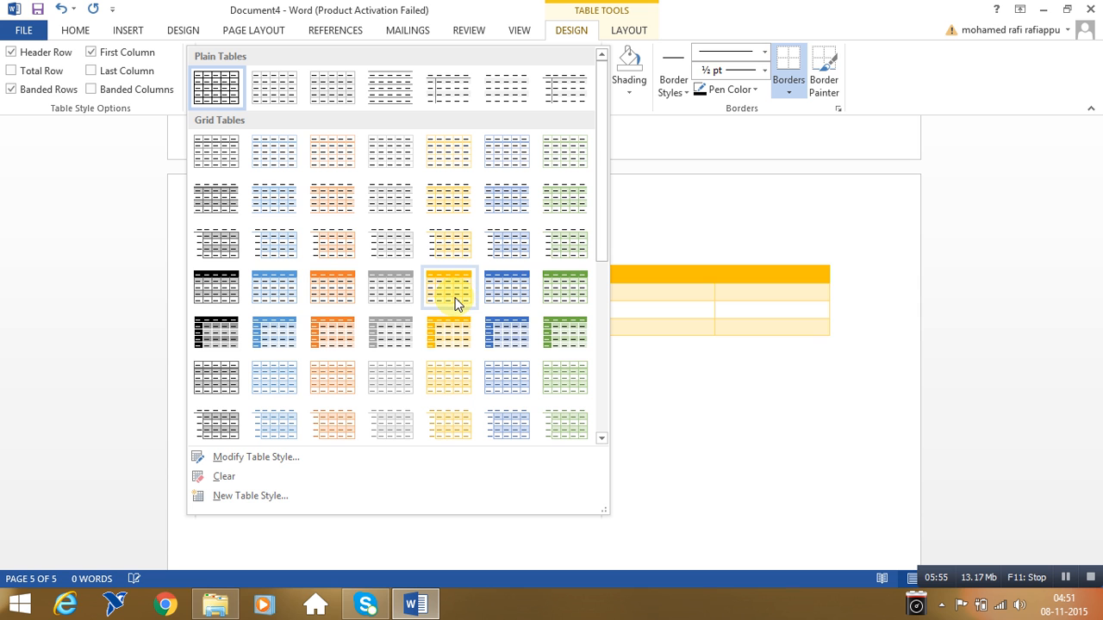
{"action": "left_click_drag", "start_coordinate": [598, 184], "coordinate": [485, 292]}
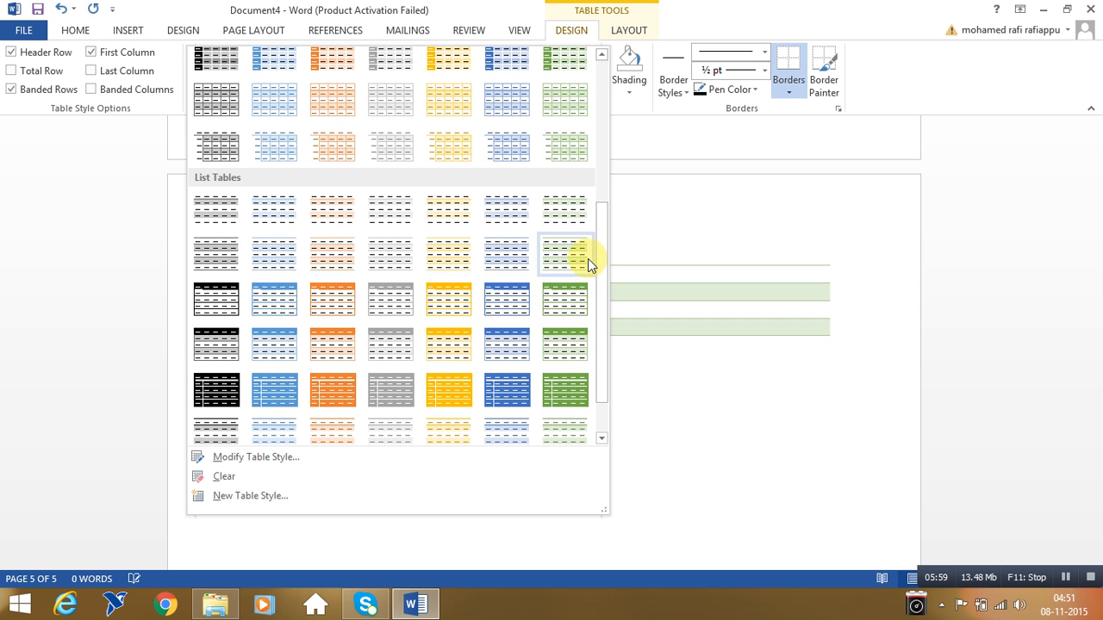
{"action": "left_click_drag", "start_coordinate": [602, 259], "coordinate": [603, 343]}
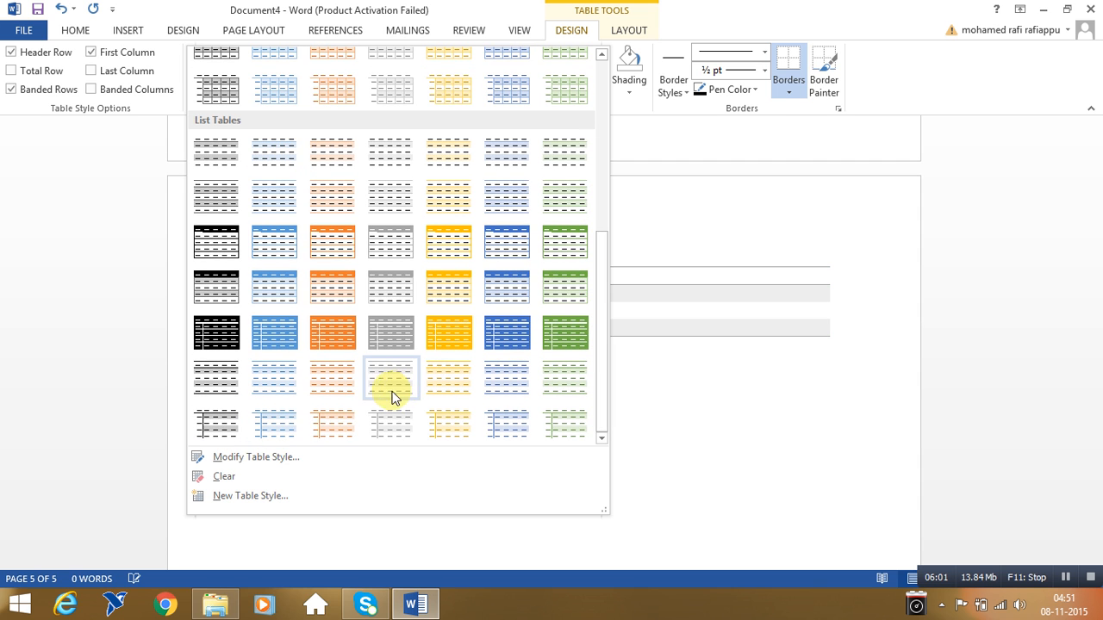
{"action": "left_click", "coordinate": [271, 456]}
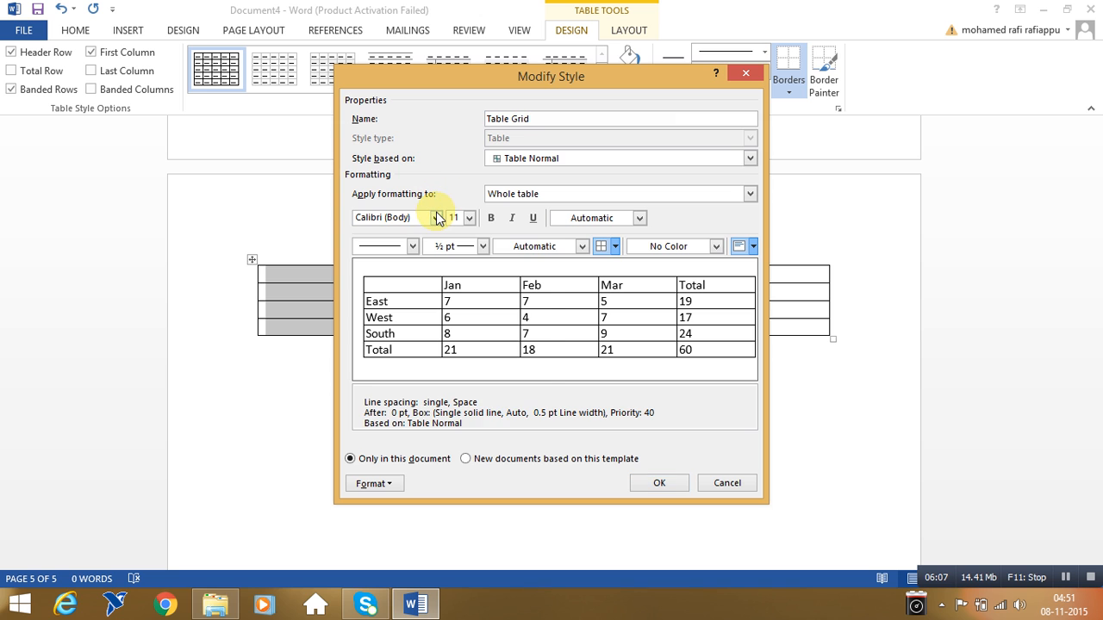
Set the Table Grid style's font to Algerian at size 16 for the whole table.
{"action": "left_click", "coordinate": [437, 217]}
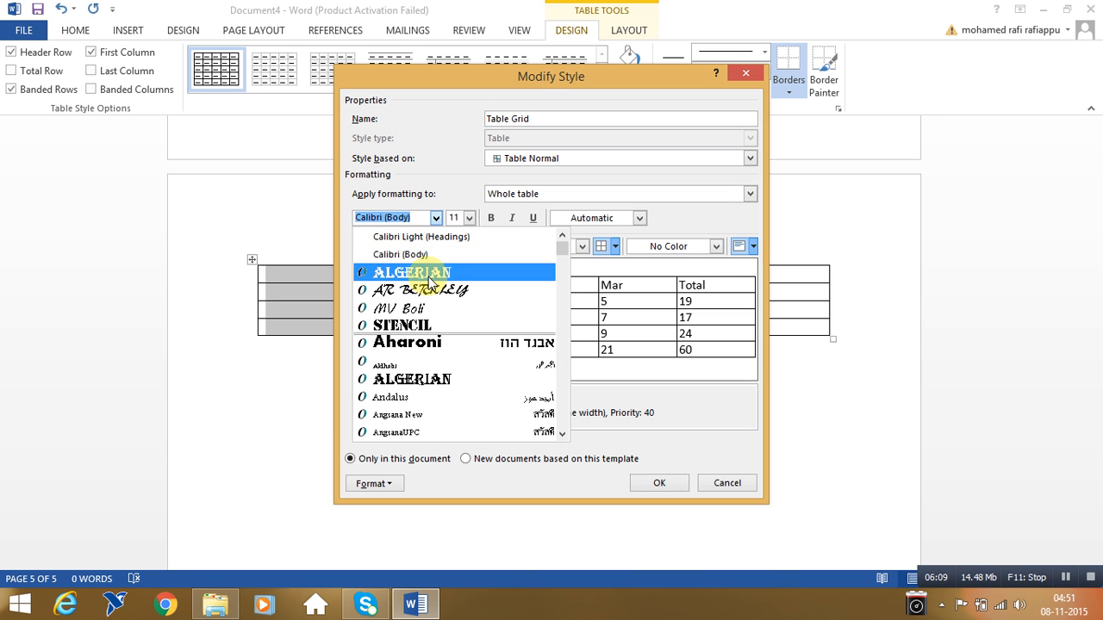
{"action": "left_click", "coordinate": [412, 273]}
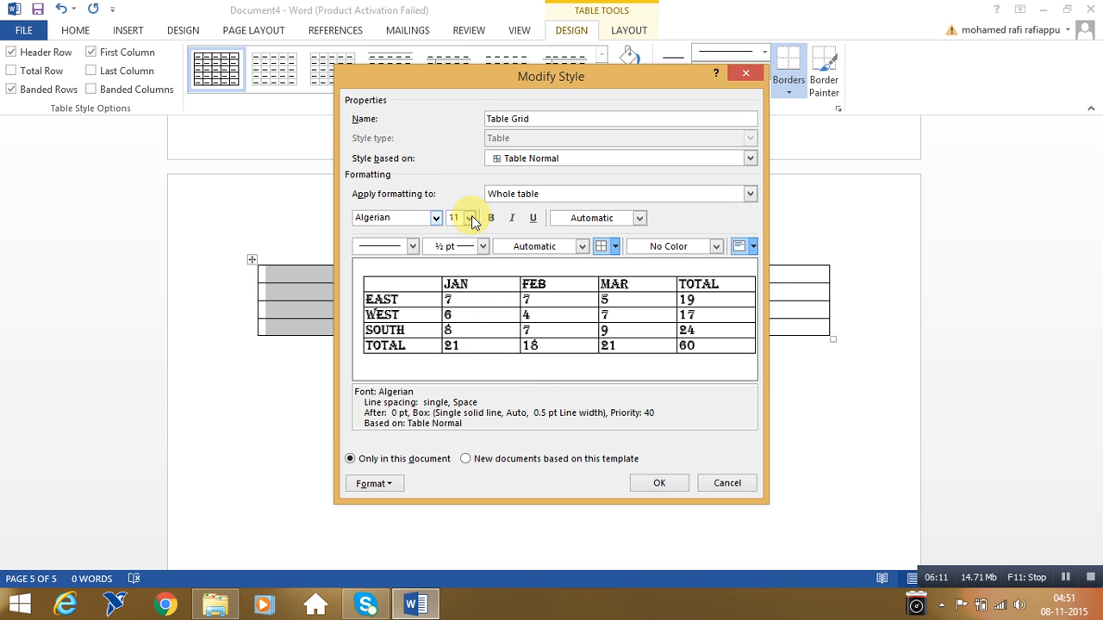
{"action": "left_click", "coordinate": [470, 218]}
{"action": "left_click", "coordinate": [457, 300]}
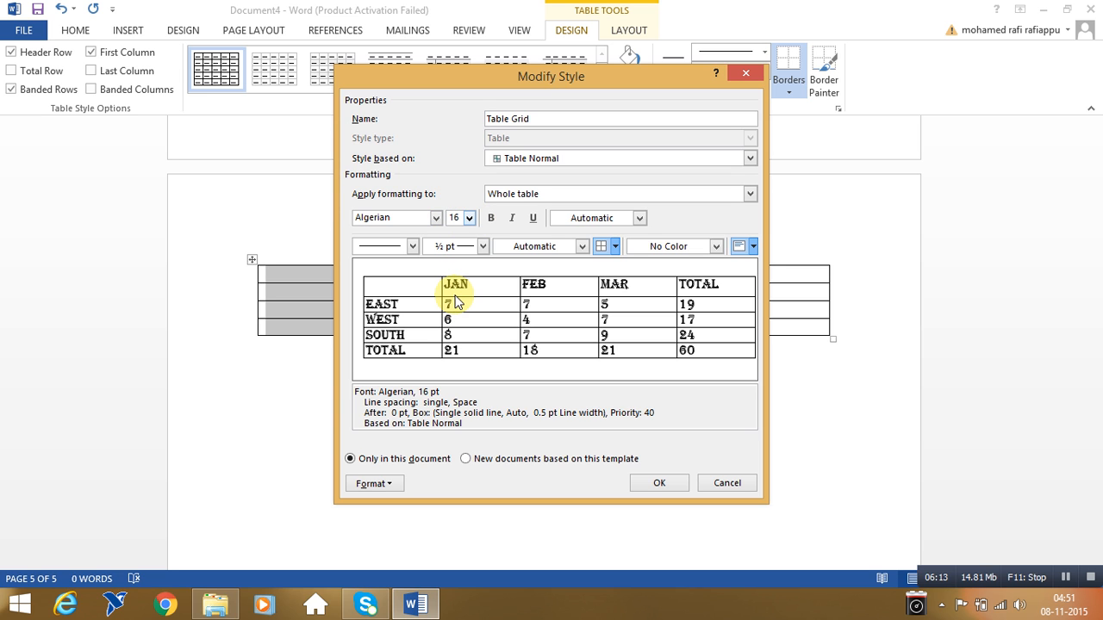
Try border line weights of 2¼ pt and 4½ pt in the table style, and set the weight to 6 pt.
{"action": "left_click", "coordinate": [484, 247]}
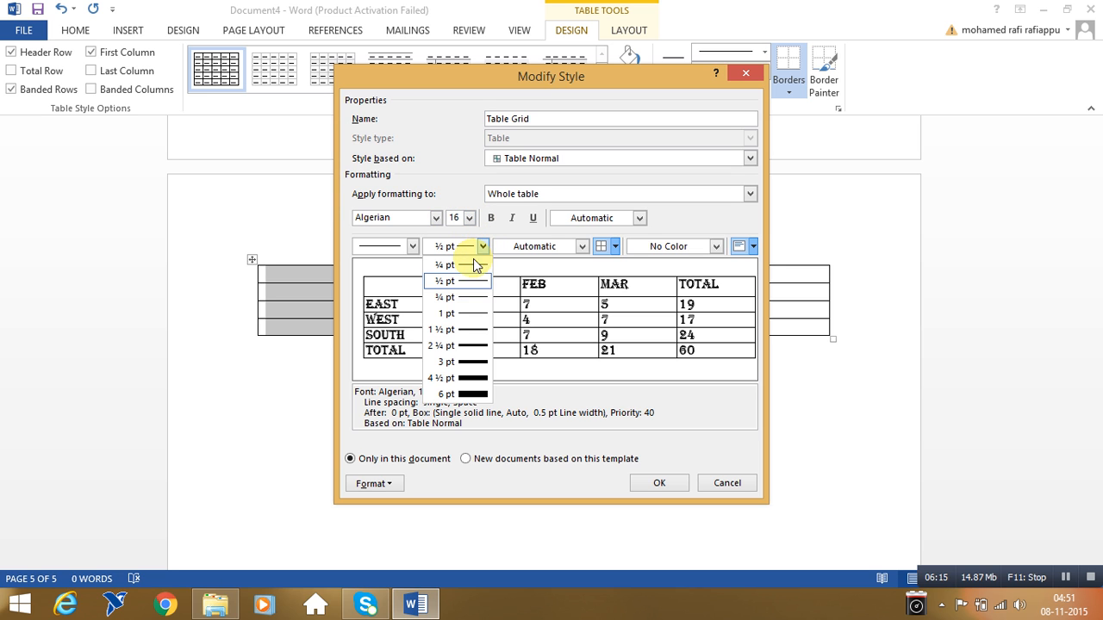
{"action": "left_click", "coordinate": [472, 346]}
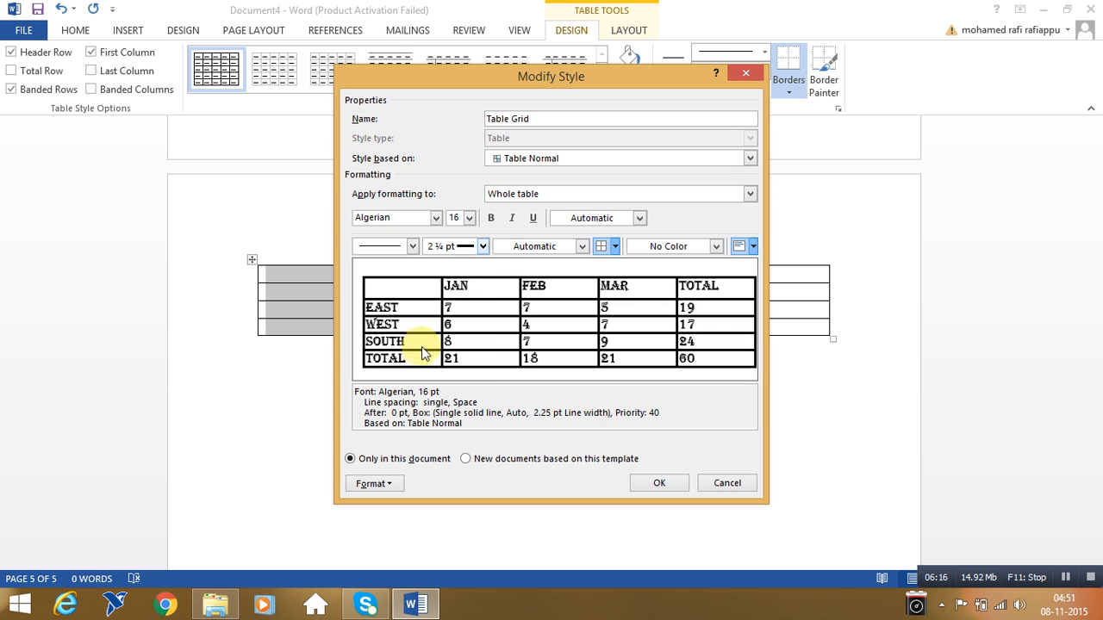
{"action": "left_click", "coordinate": [483, 247]}
{"action": "left_click", "coordinate": [470, 387]}
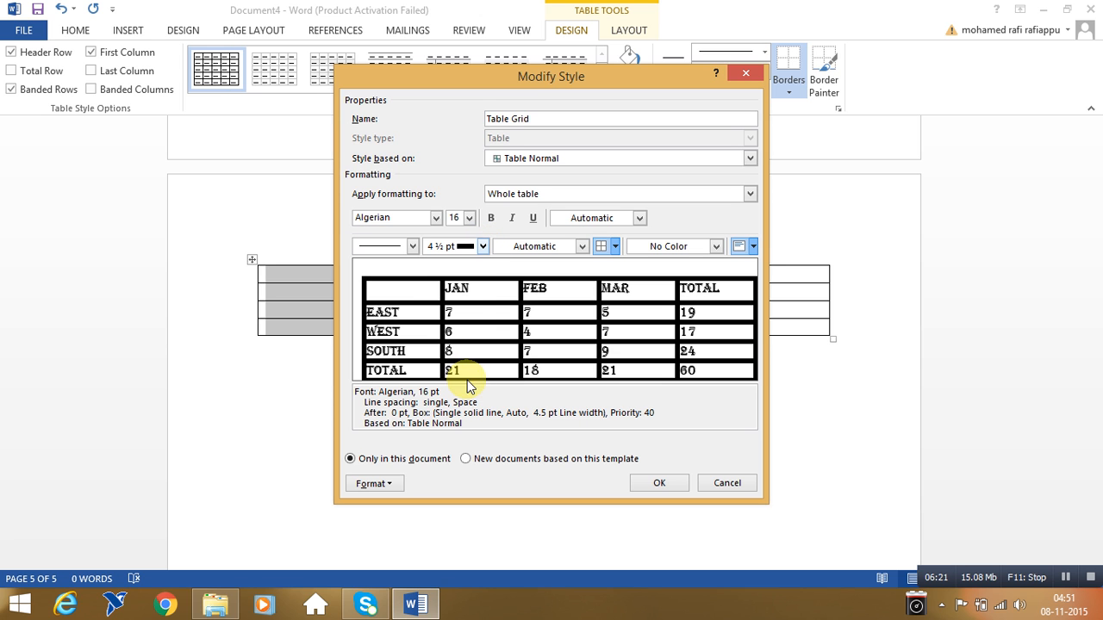
{"action": "left_click", "coordinate": [483, 247]}
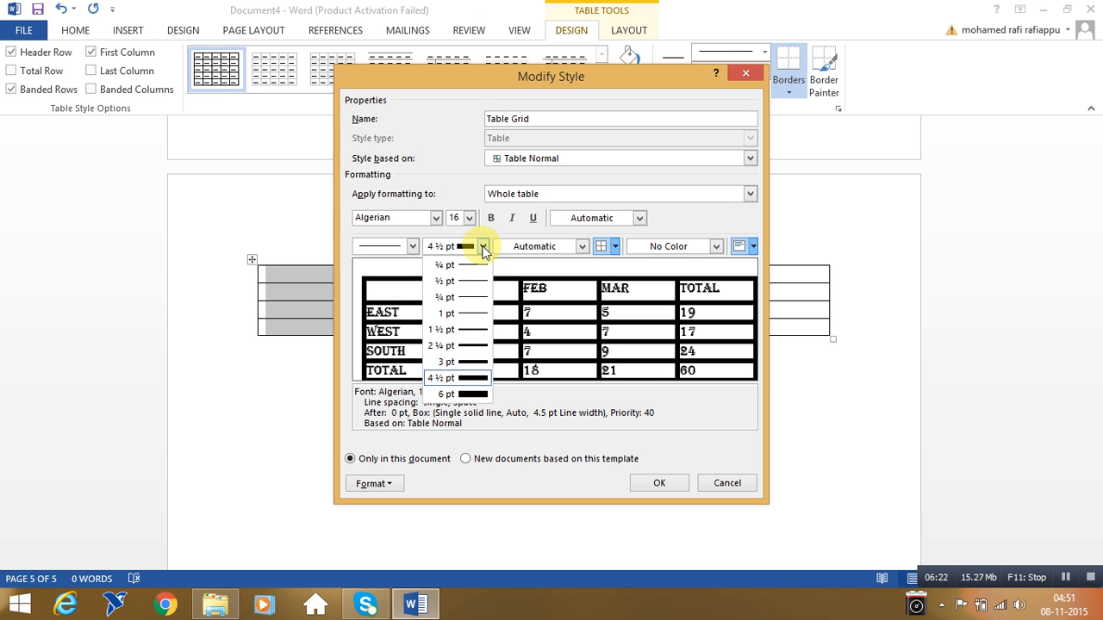
{"action": "left_click", "coordinate": [473, 392]}
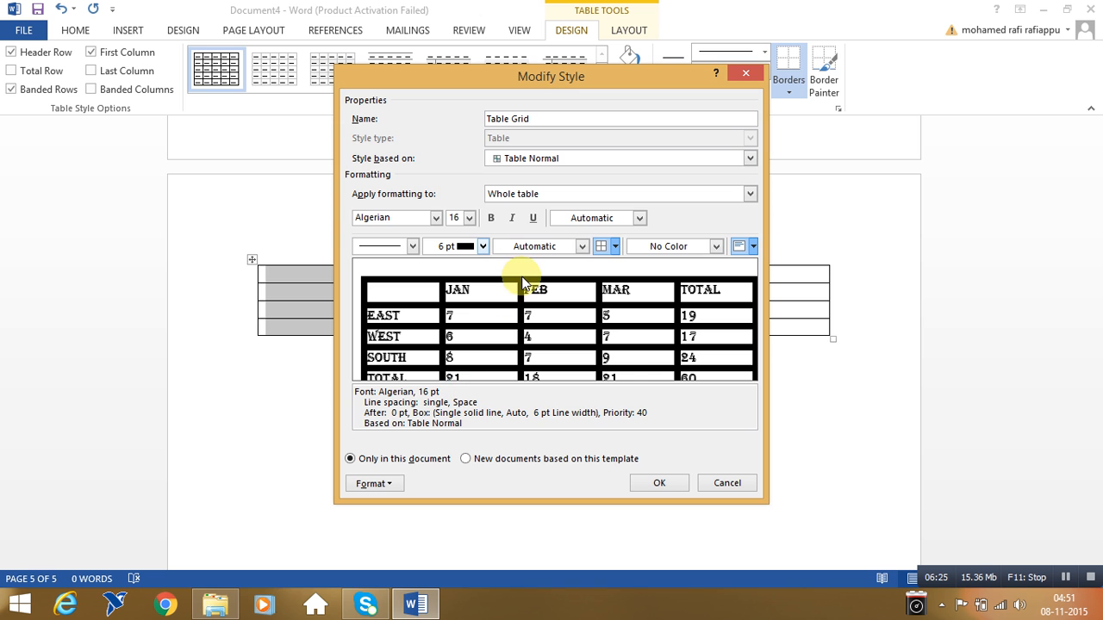
Set the Table Grid style's border colour to a light gold Accent 4 shade and make its text bold and italic.
{"action": "left_click", "coordinate": [582, 247]}
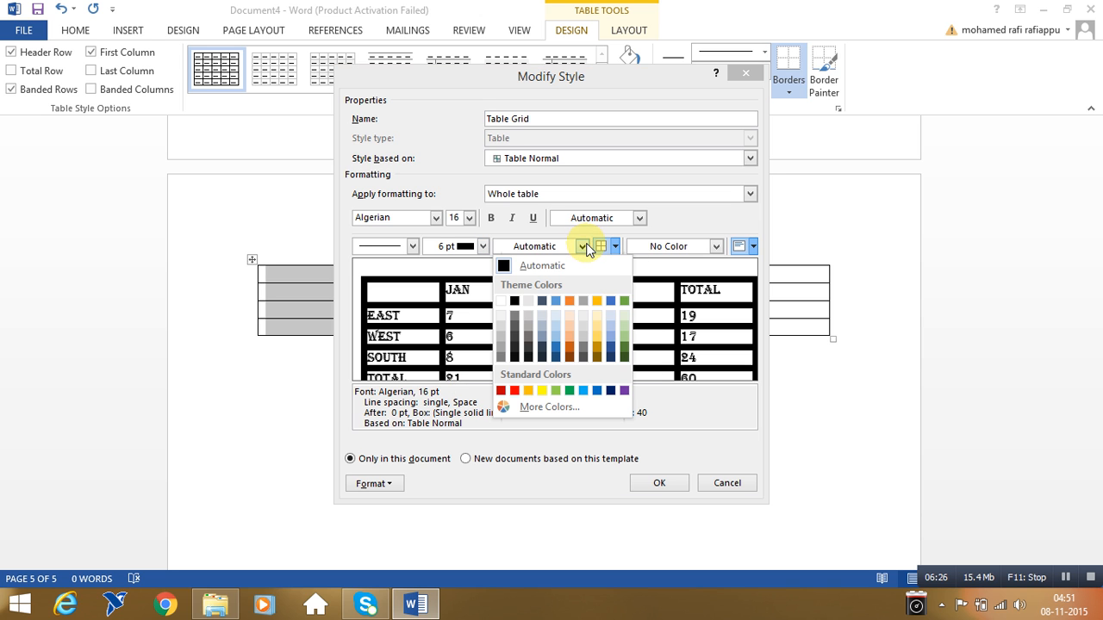
{"action": "left_click", "coordinate": [594, 332]}
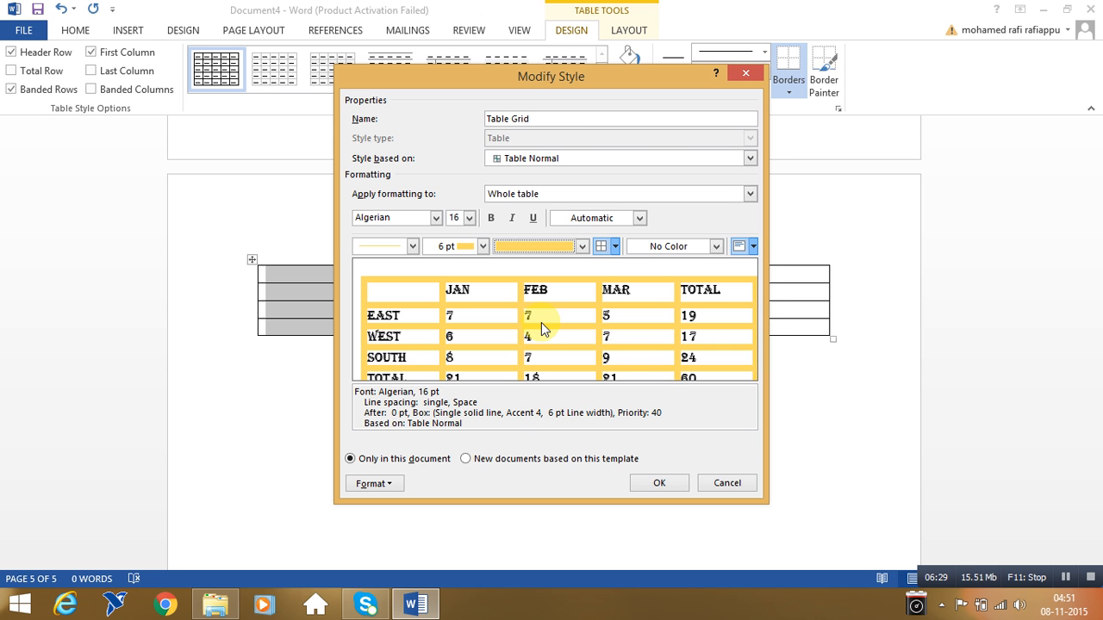
{"action": "left_click", "coordinate": [492, 219]}
{"action": "left_click", "coordinate": [511, 220]}
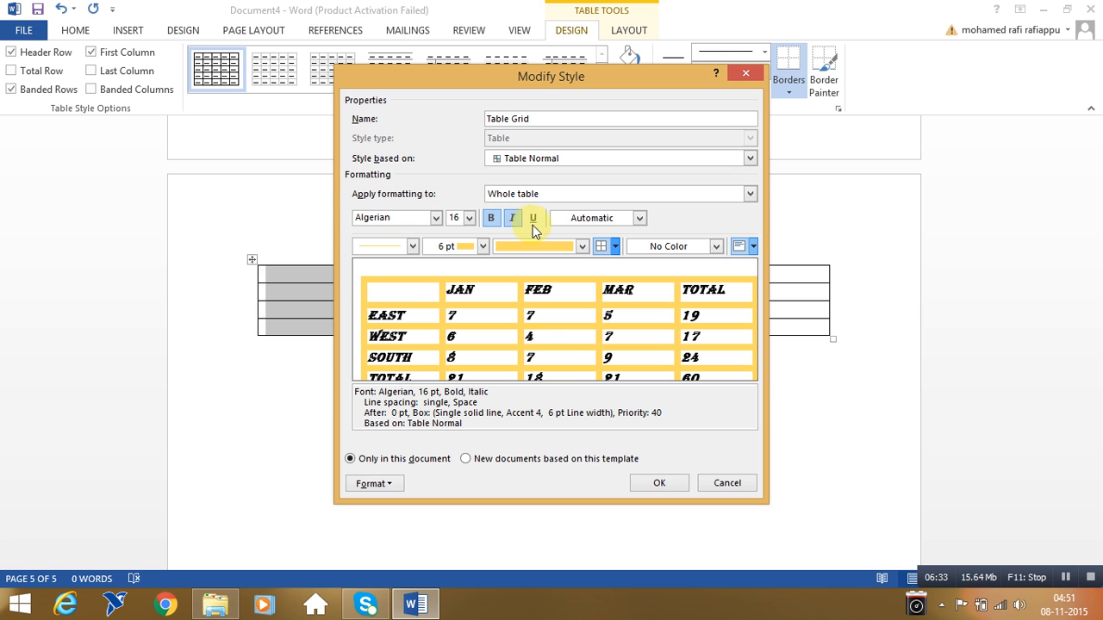
{"action": "left_click", "coordinate": [533, 219]}
{"action": "left_click", "coordinate": [534, 220]}
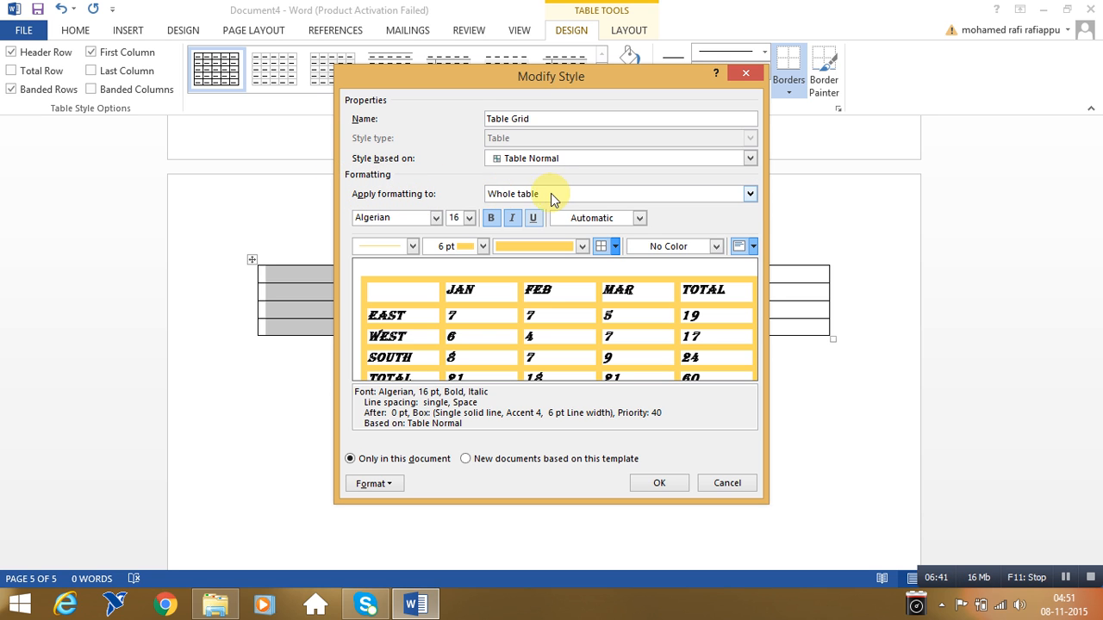
Review the table parts that the style's formatting can be applied to.
{"action": "left_click", "coordinate": [750, 196]}
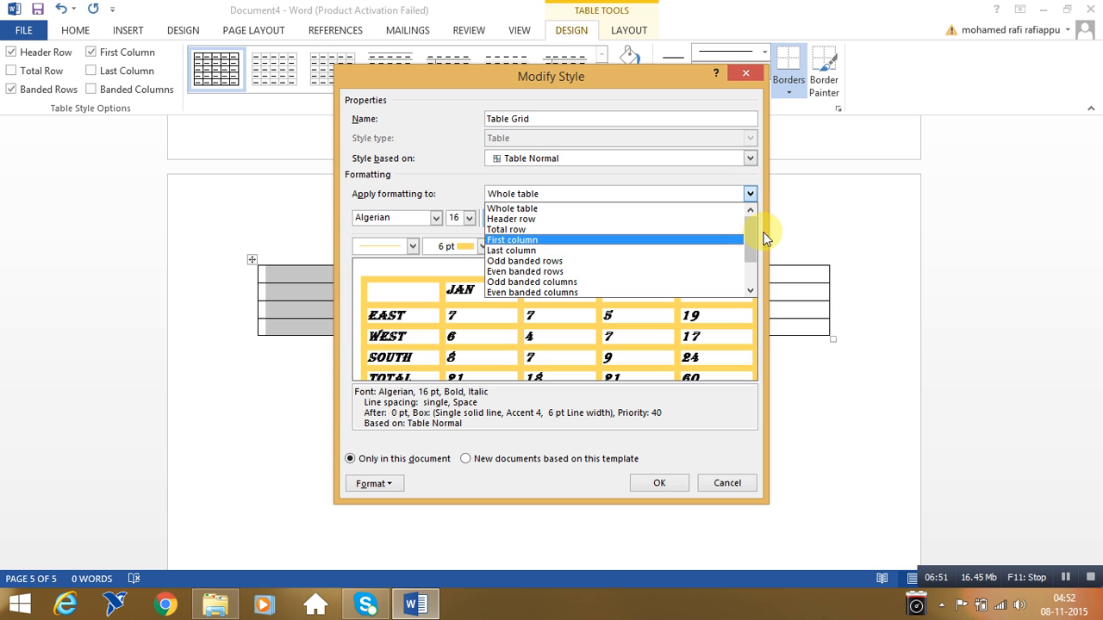
{"action": "left_click_drag", "start_coordinate": [750, 233], "coordinate": [751, 245]}
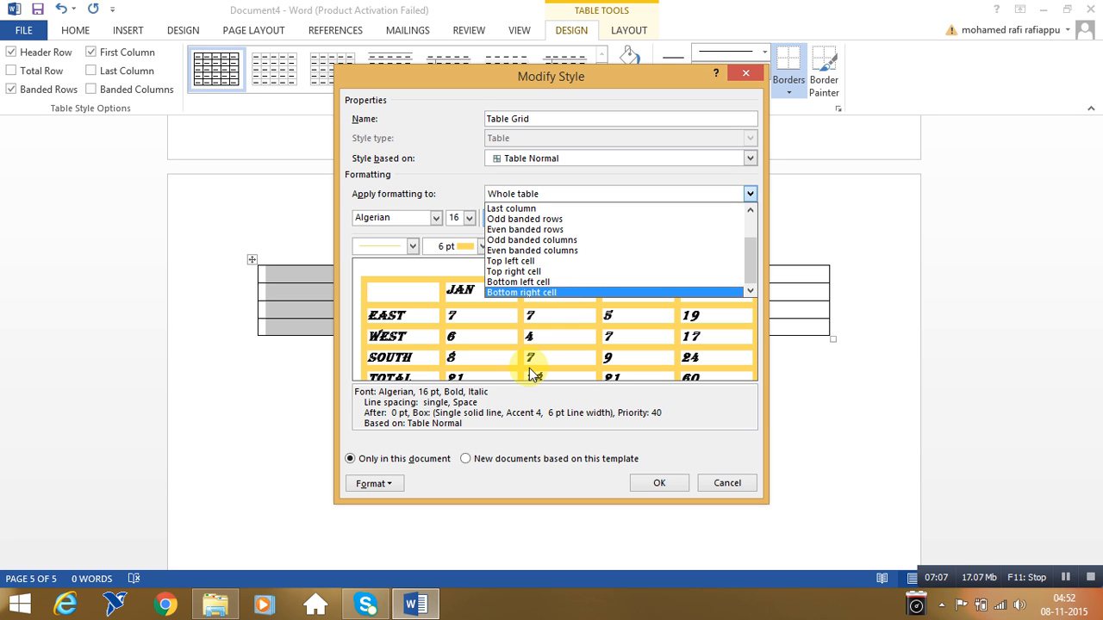
{"action": "left_click", "coordinate": [548, 390]}
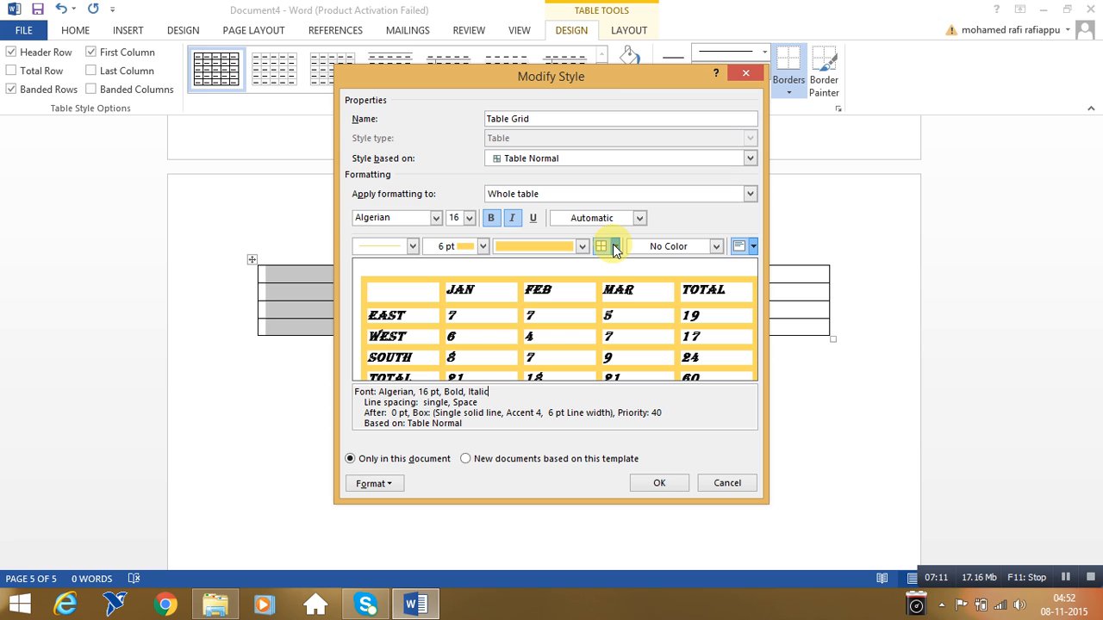
Try Table Grid 8 as the base style, choose Grid Table 2 - Accent 4 instead, and apply the modified style.
{"action": "left_click", "coordinate": [550, 118]}
{"action": "left_click", "coordinate": [749, 159]}
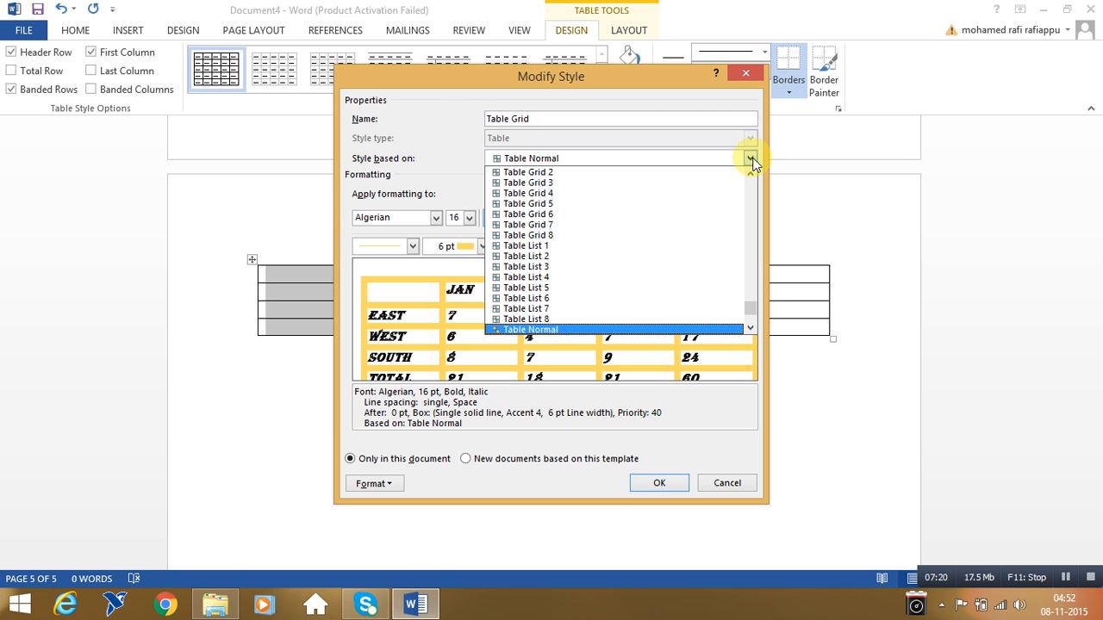
{"action": "left_click", "coordinate": [593, 235]}
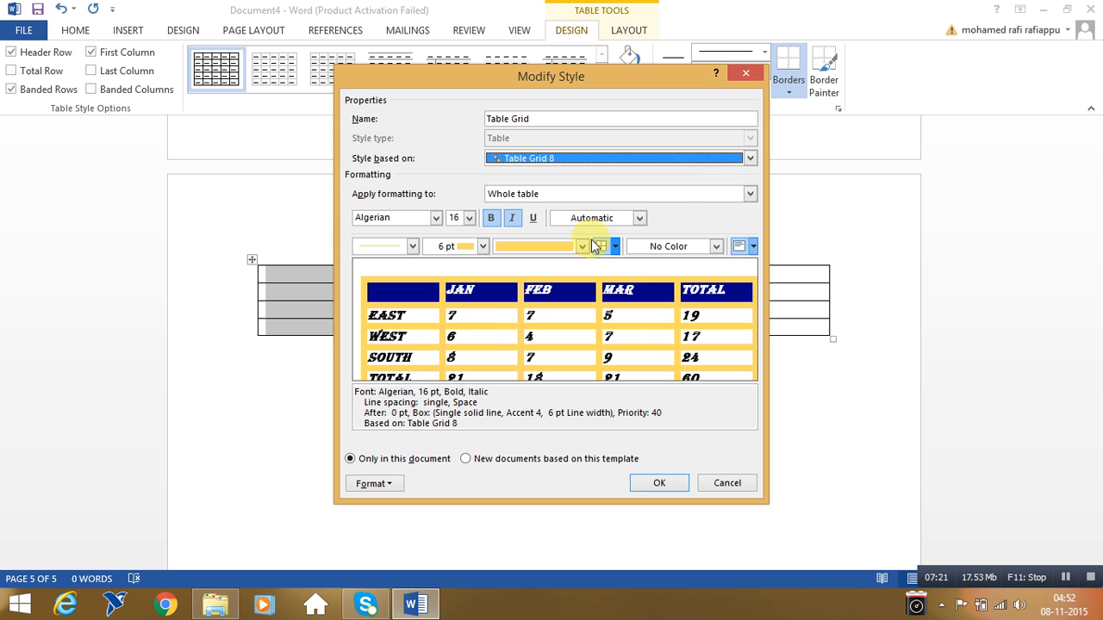
{"action": "left_click", "coordinate": [750, 160]}
{"action": "left_click_drag", "start_coordinate": [750, 308], "coordinate": [746, 198]}
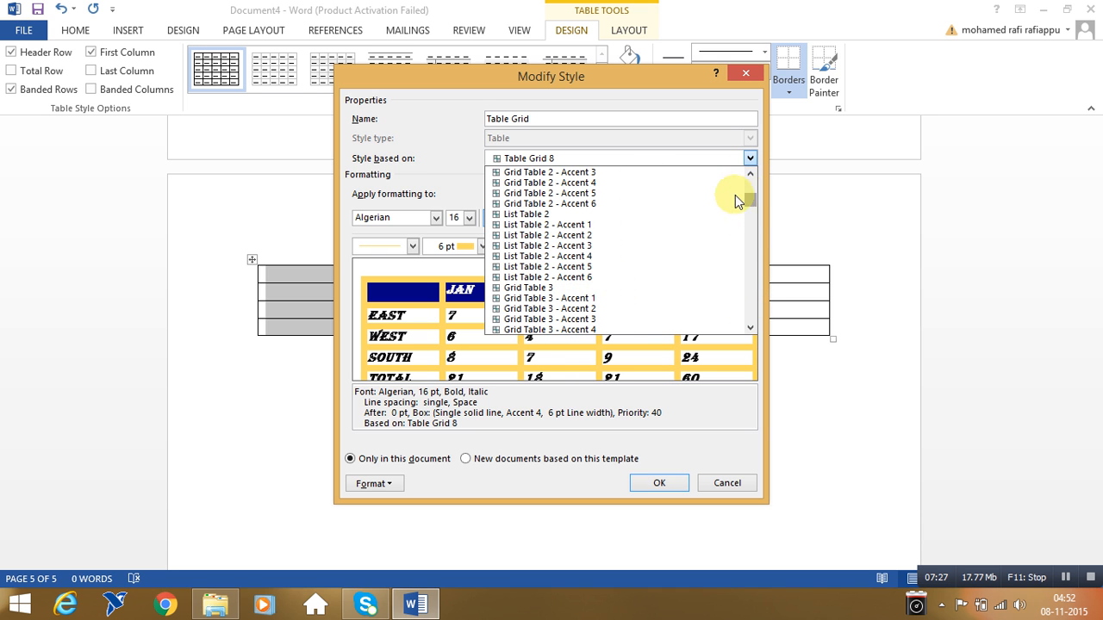
{"action": "left_click", "coordinate": [640, 183]}
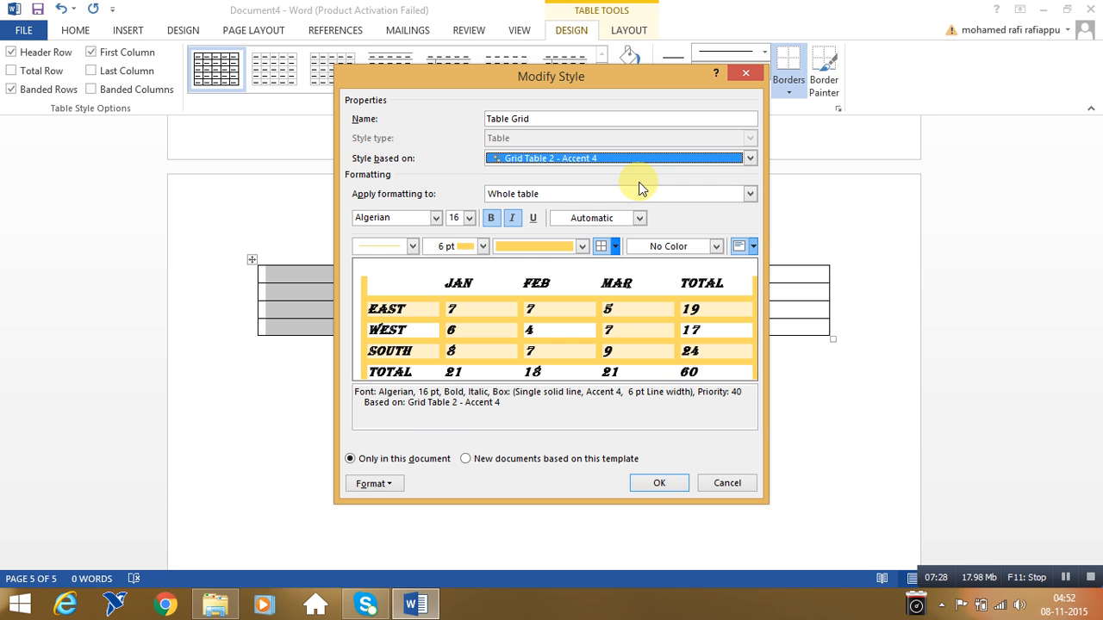
{"action": "left_click", "coordinate": [645, 483]}
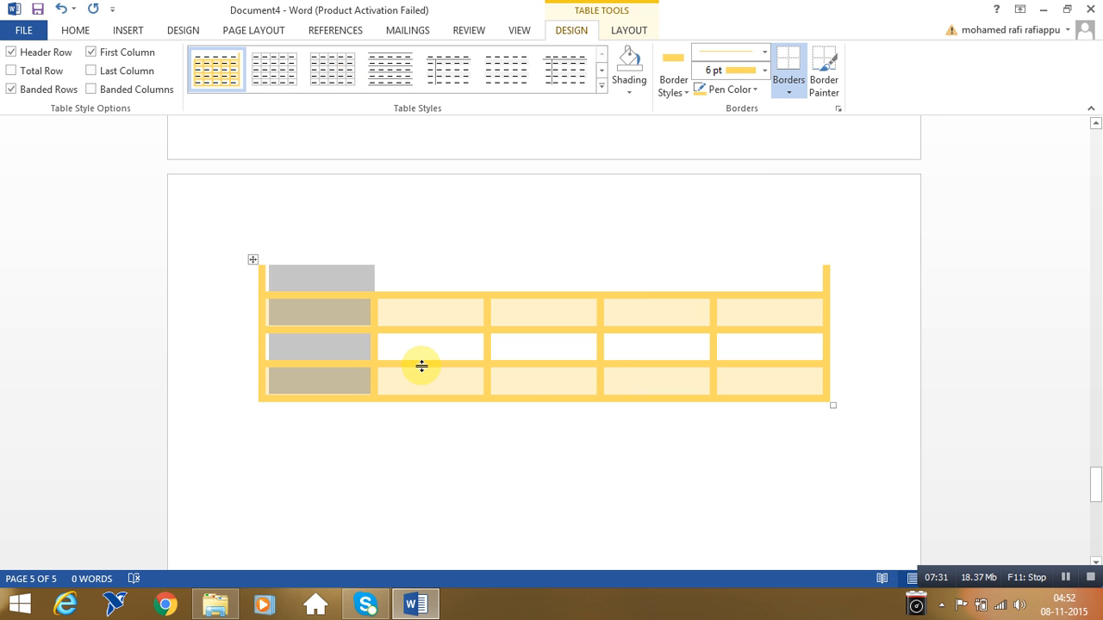
Shade the second cell of the table's third row dark blue.
{"action": "left_click", "coordinate": [509, 480]}
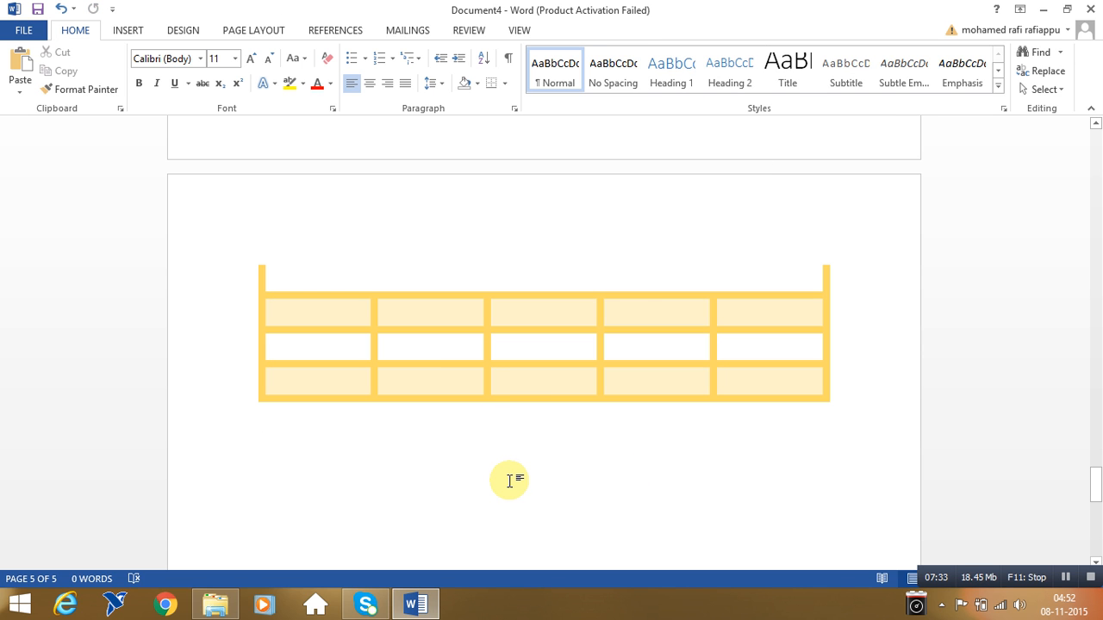
{"action": "left_click", "coordinate": [477, 353]}
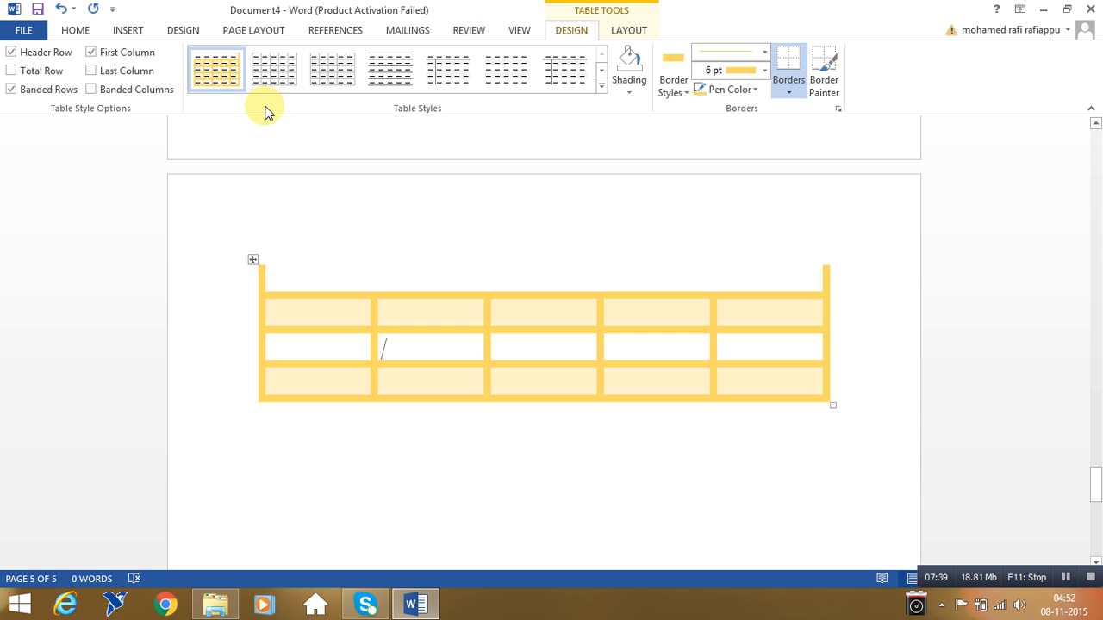
{"action": "left_click", "coordinate": [636, 89]}
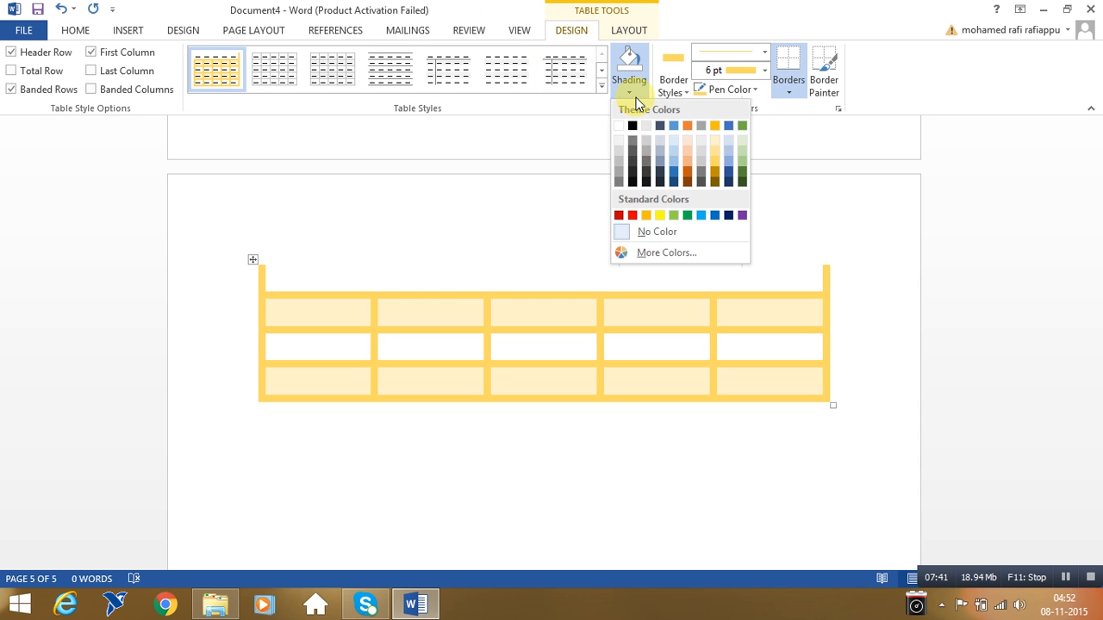
{"action": "left_click", "coordinate": [512, 195]}
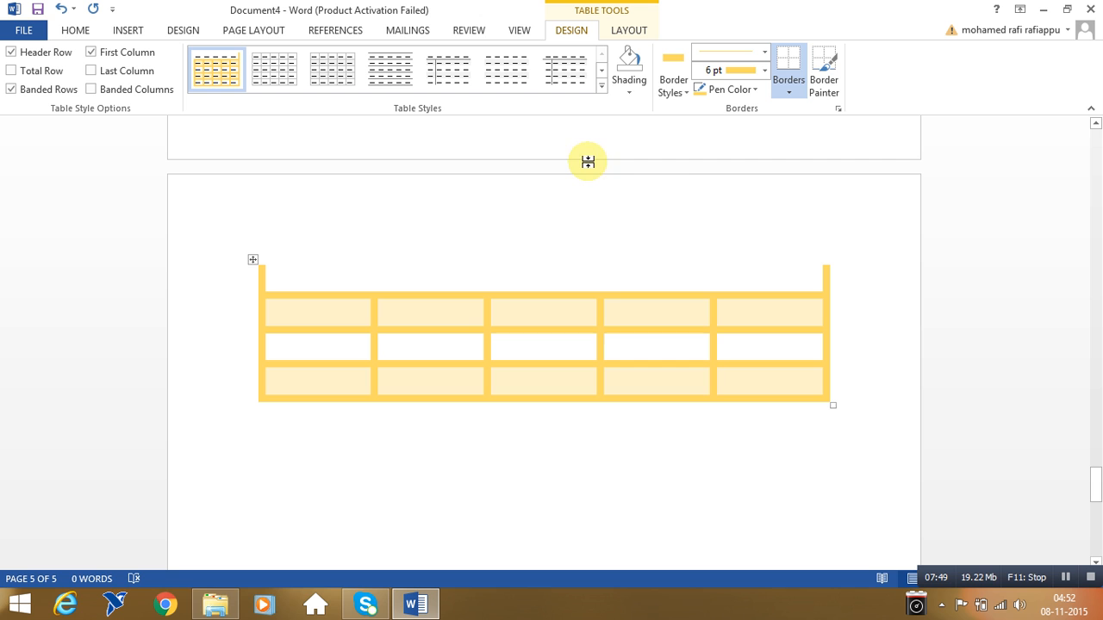
{"action": "left_click", "coordinate": [632, 91]}
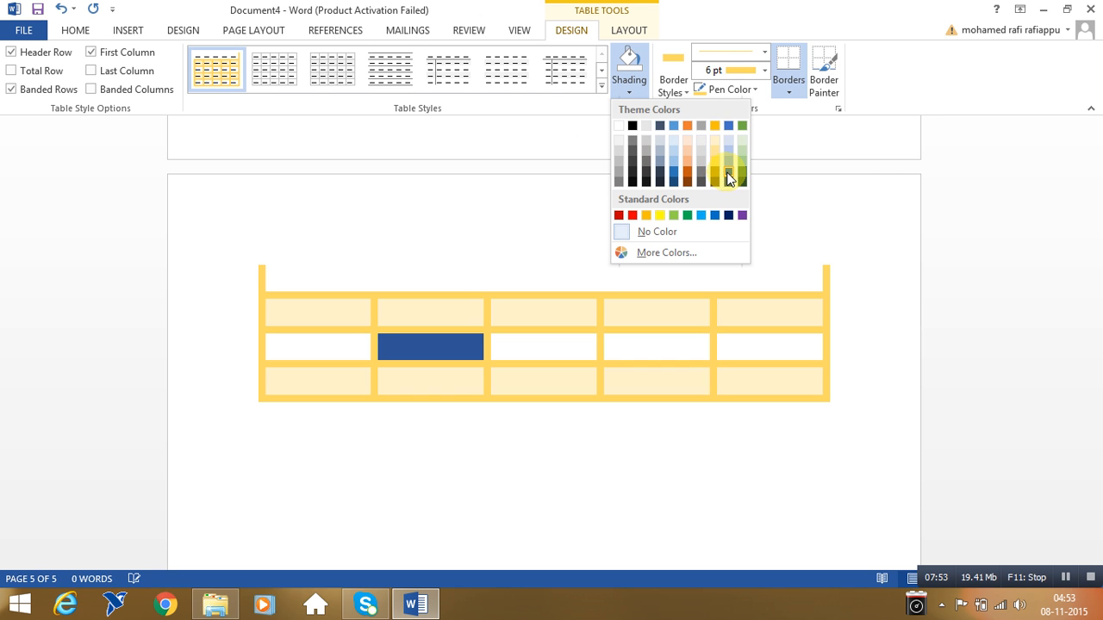
{"action": "left_click", "coordinate": [728, 178]}
{"action": "left_click", "coordinate": [444, 348]}
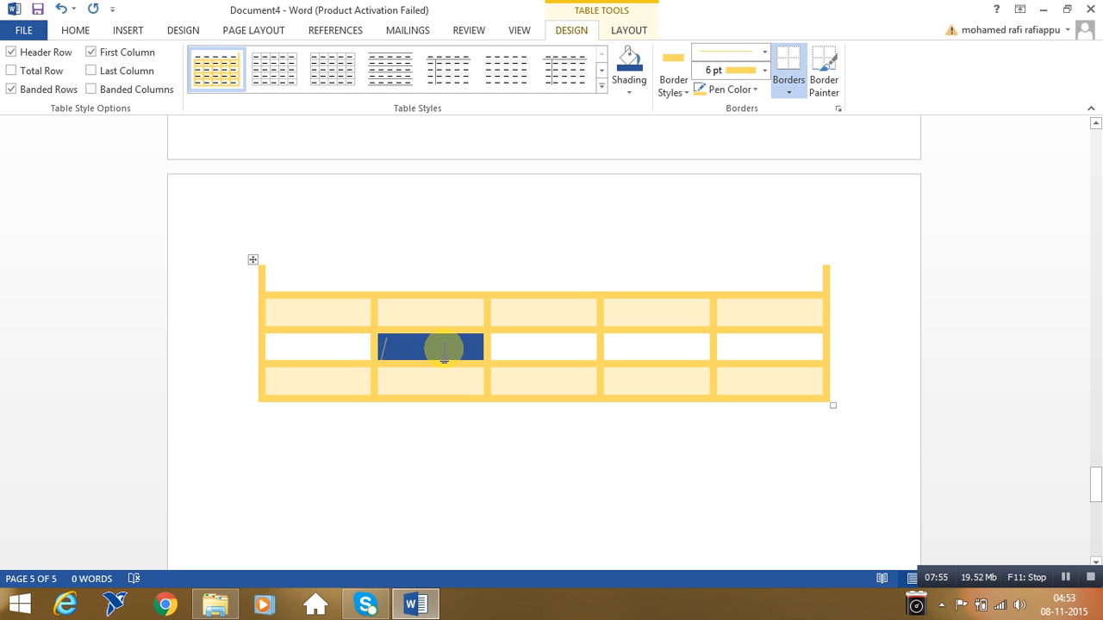
Select all cells in the table's lower three rows and shade them dark green.
{"action": "left_click_drag", "start_coordinate": [287, 319], "coordinate": [759, 417]}
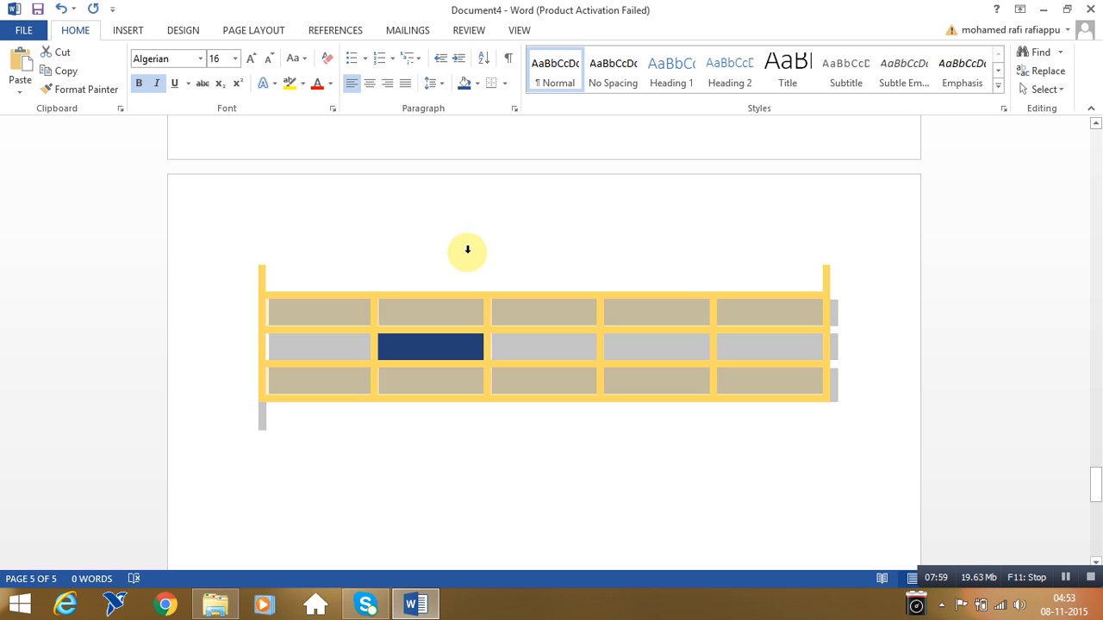
{"action": "left_click", "coordinate": [319, 308]}
{"action": "left_click", "coordinate": [242, 299]}
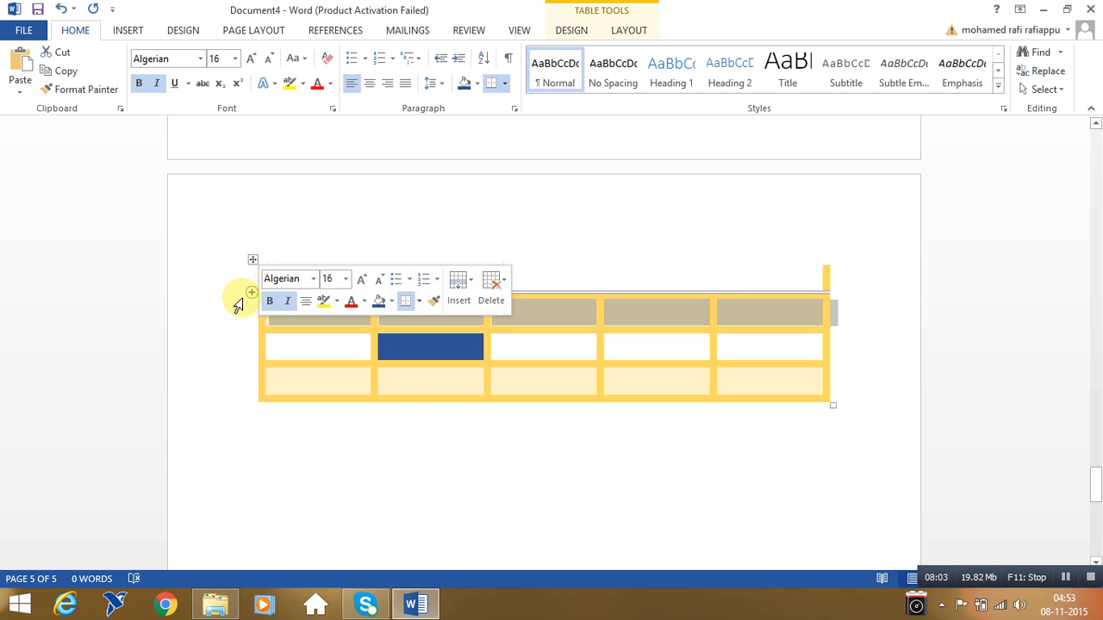
{"action": "left_click_drag", "start_coordinate": [237, 268], "coordinate": [351, 371]}
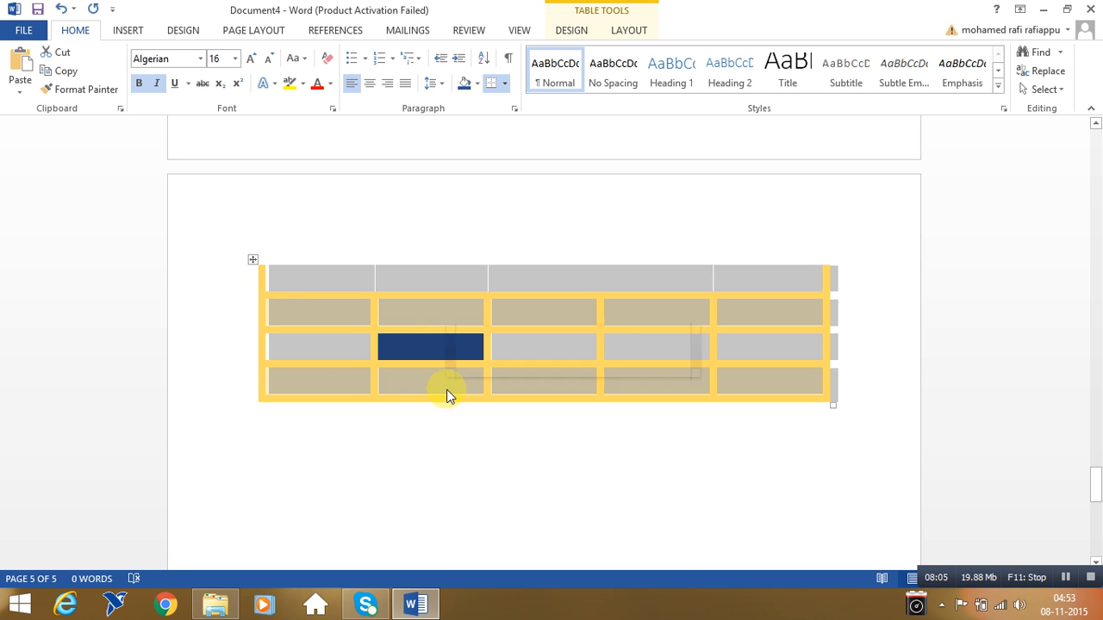
{"action": "left_click", "coordinate": [435, 339]}
{"action": "left_click", "coordinate": [415, 316]}
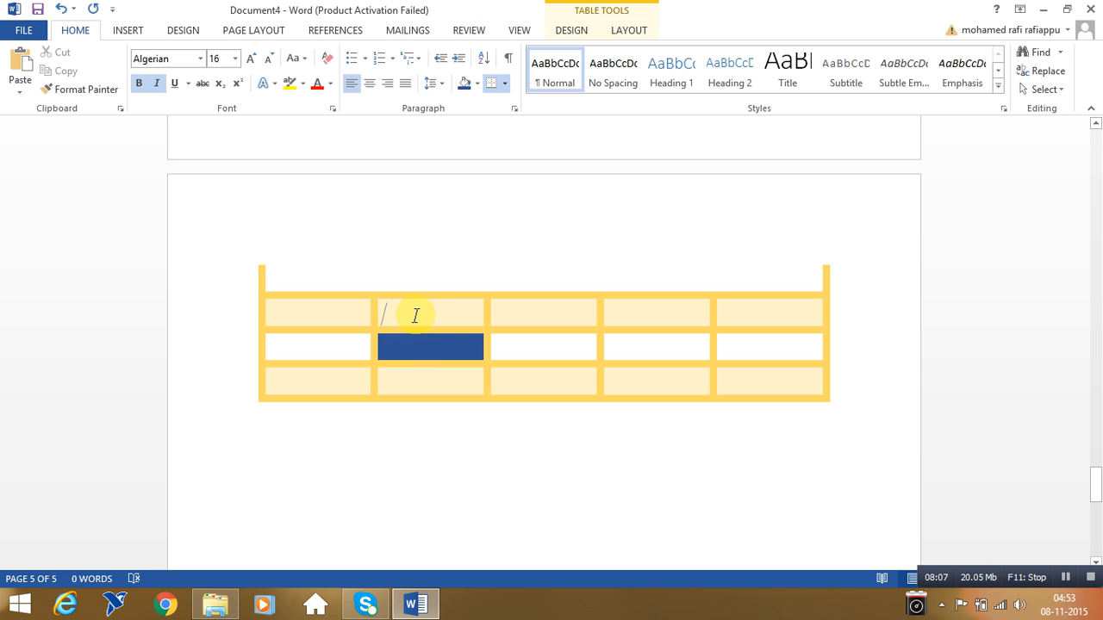
{"action": "left_click_drag", "start_coordinate": [297, 316], "coordinate": [763, 393]}
{"action": "left_click", "coordinate": [632, 357]}
{"action": "left_click_drag", "start_coordinate": [273, 310], "coordinate": [756, 387]}
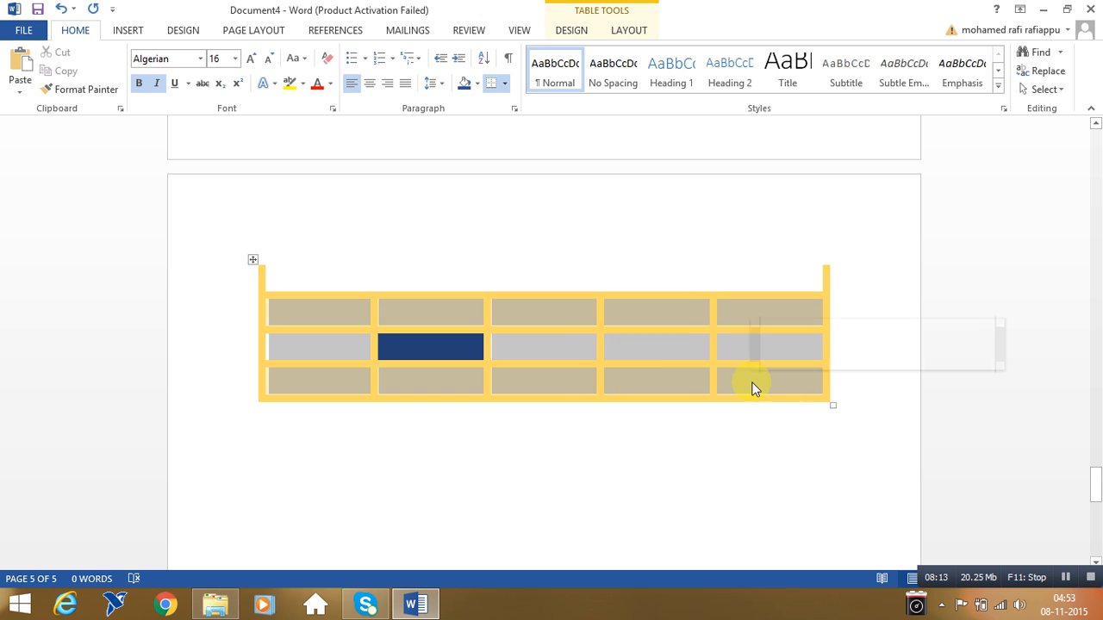
{"action": "left_click", "coordinate": [600, 19]}
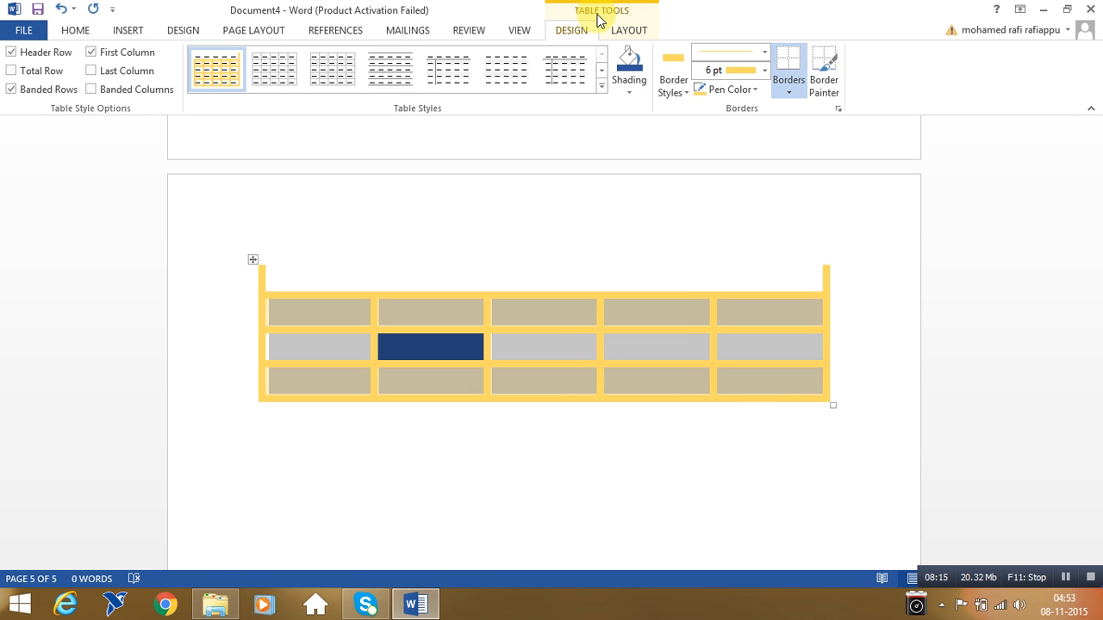
{"action": "left_click", "coordinate": [632, 92]}
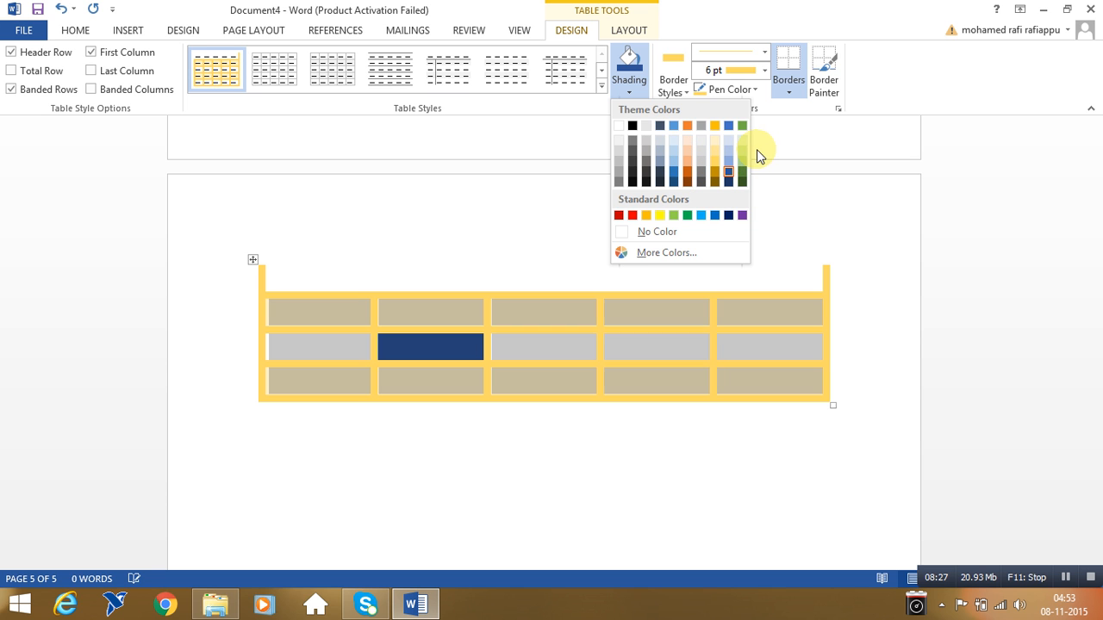
{"action": "left_click", "coordinate": [742, 171]}
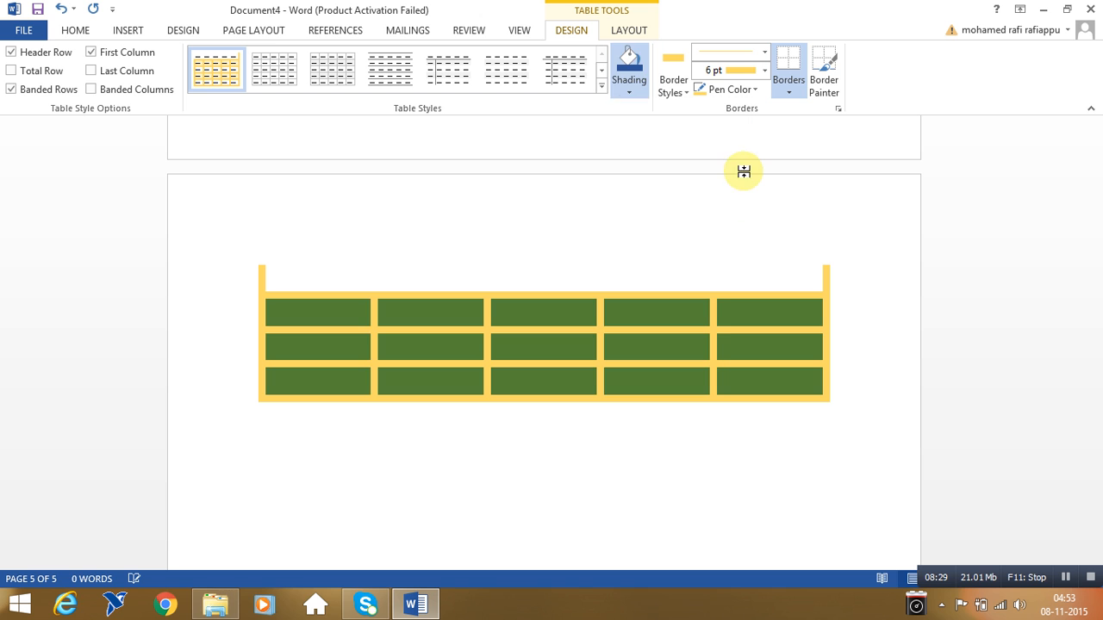
{"action": "left_click", "coordinate": [554, 243]}
{"action": "left_click", "coordinate": [613, 140]}
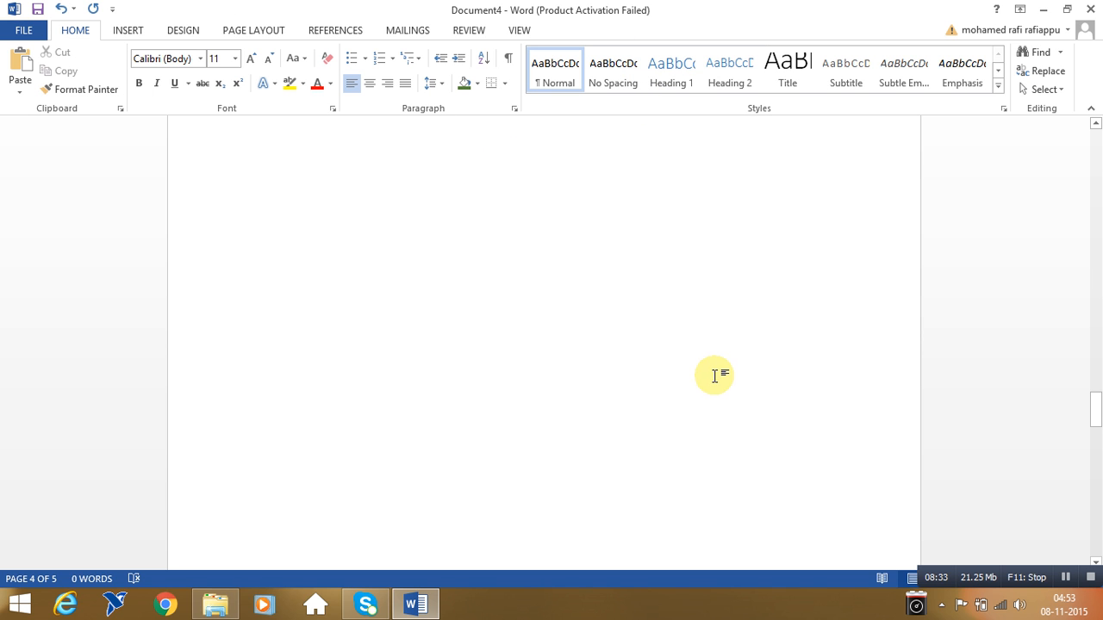
{"action": "mouse_move", "coordinate": [1094, 414]}
{"action": "left_mouse_down"}
{"action": "mouse_move", "coordinate": [1095, 151]}
{"action": "mouse_move", "coordinate": [1099, 405]}
{"action": "left_mouse_up"}
{"action": "left_click_drag", "start_coordinate": [1100, 507], "coordinate": [1100, 508]}
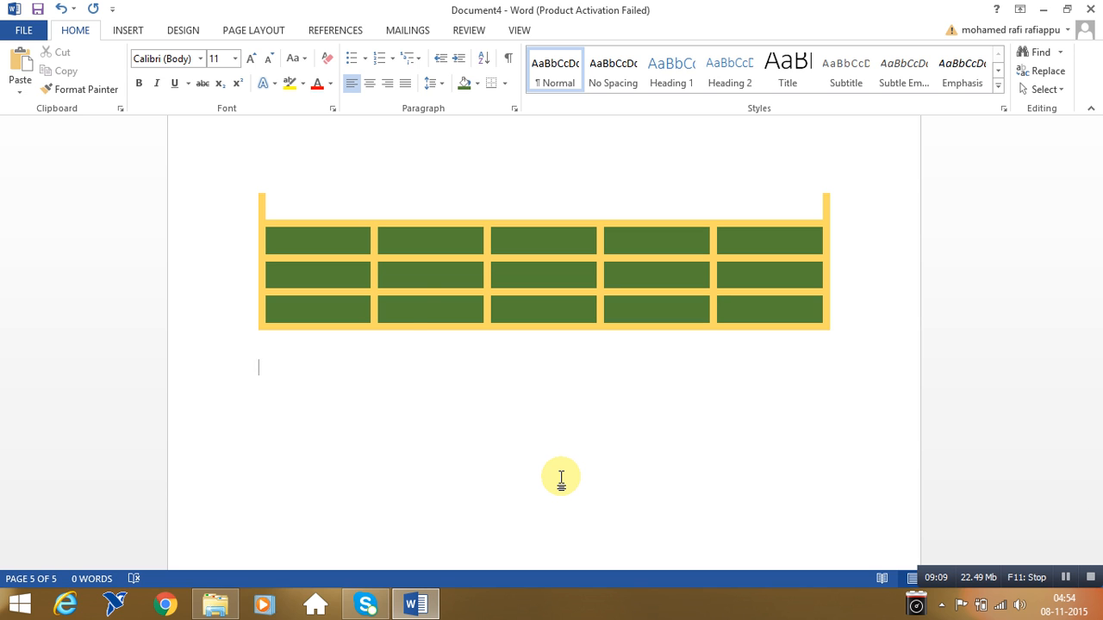
Select the whole table, choose the orange double-line ½ pt theme border style, and leave the border painting mode.
{"action": "left_click", "coordinate": [285, 247]}
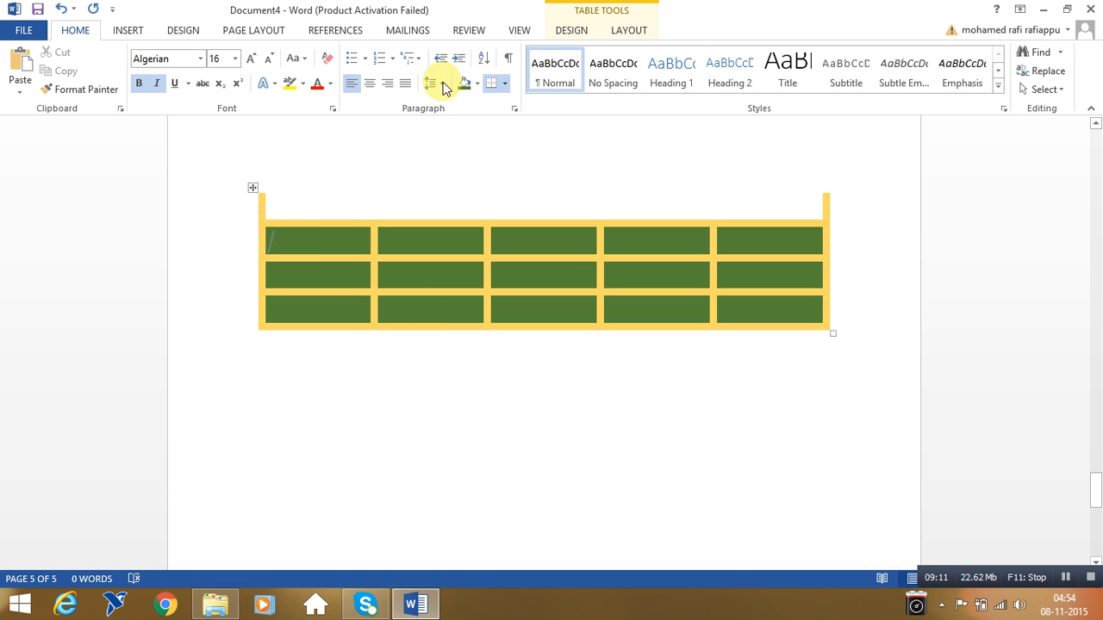
{"action": "left_click", "coordinate": [601, 8]}
{"action": "left_click", "coordinate": [681, 95]}
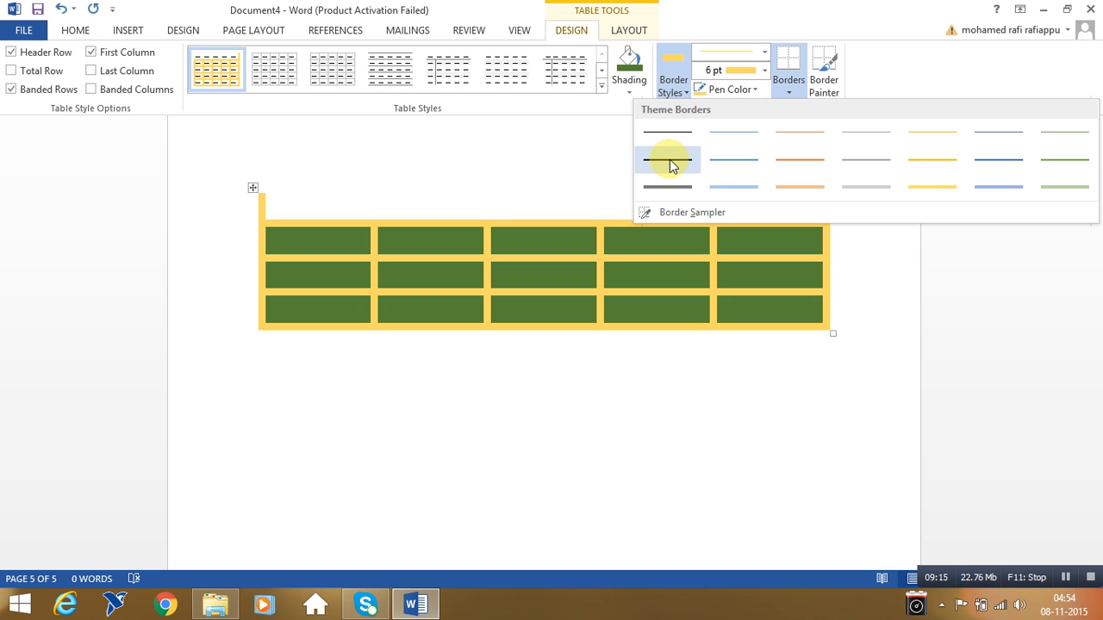
{"action": "left_click", "coordinate": [475, 198]}
{"action": "left_click", "coordinate": [254, 221]}
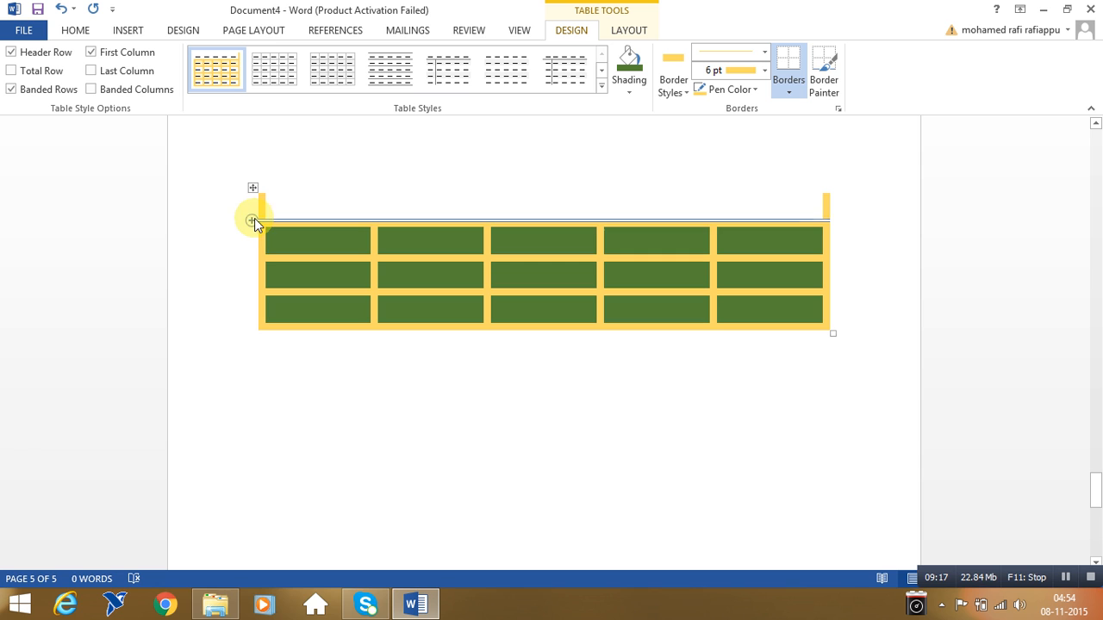
{"action": "left_click", "coordinate": [238, 213]}
{"action": "left_click_drag", "start_coordinate": [239, 214], "coordinate": [615, 310]}
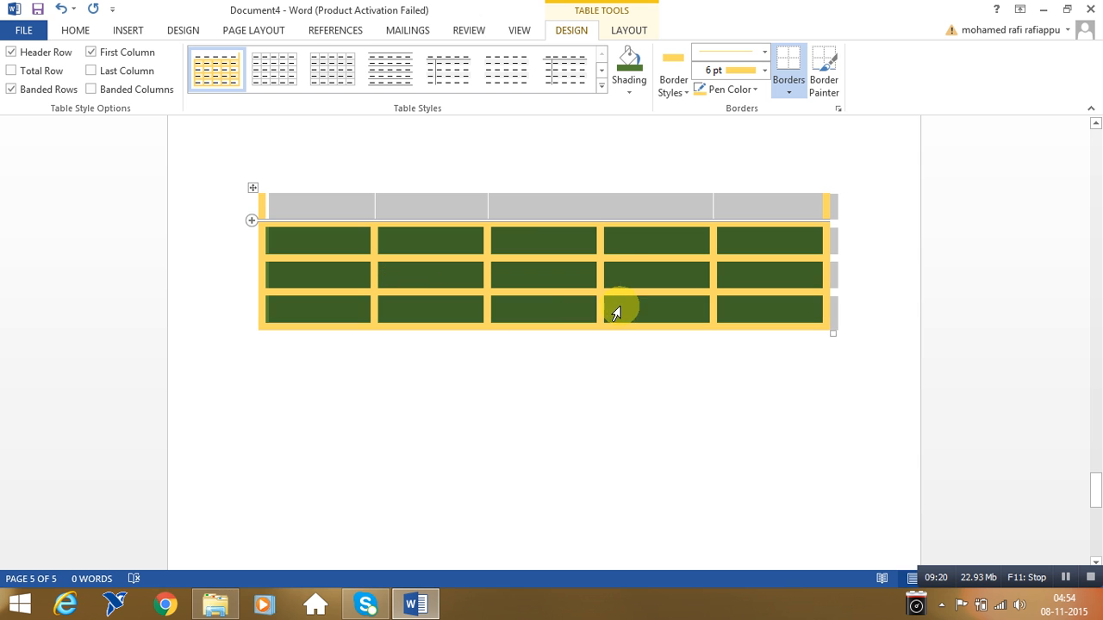
{"action": "left_click", "coordinate": [683, 93]}
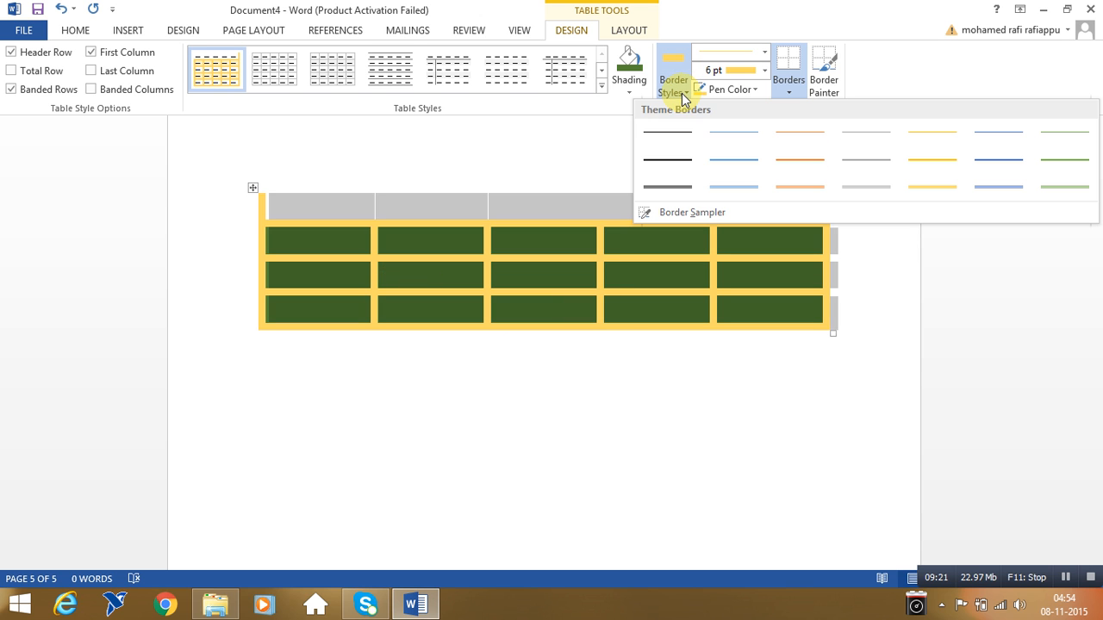
{"action": "left_click", "coordinate": [782, 191]}
{"action": "key", "text": "Escape"}
Select the table's third column and choose the blue double-line ½ pt theme border style.
{"action": "left_click", "coordinate": [543, 187]}
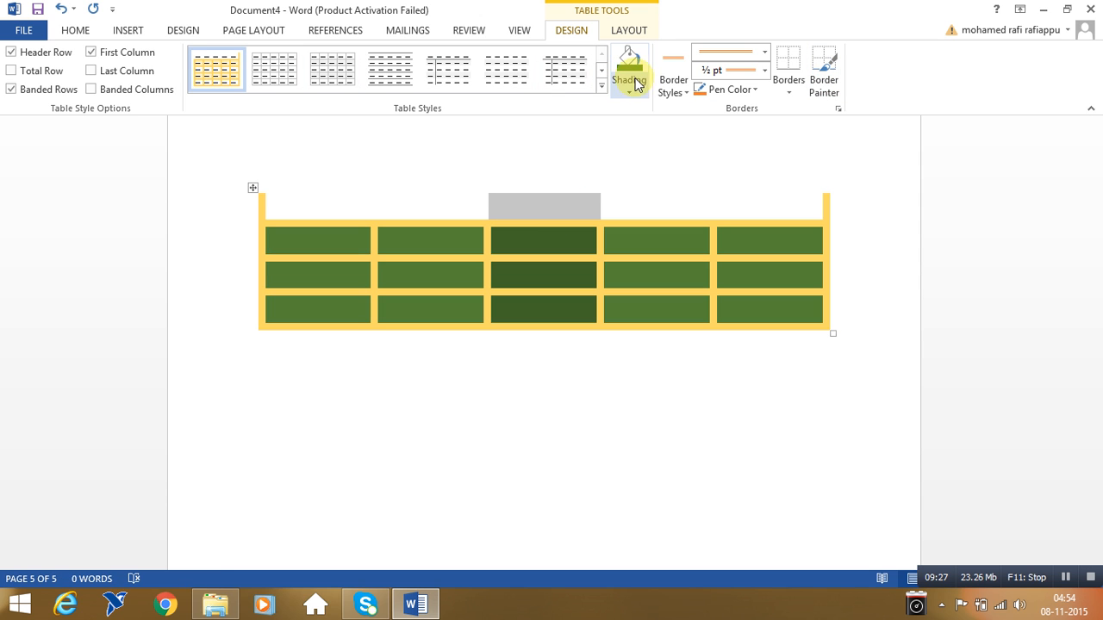
{"action": "left_click", "coordinate": [671, 102]}
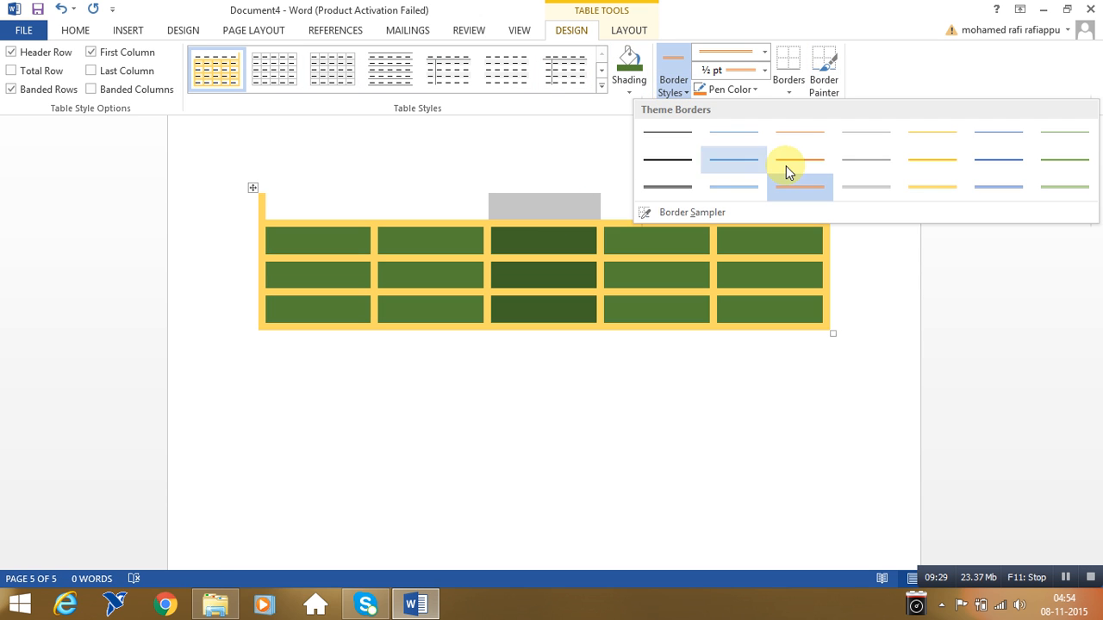
{"action": "left_click", "coordinate": [966, 184]}
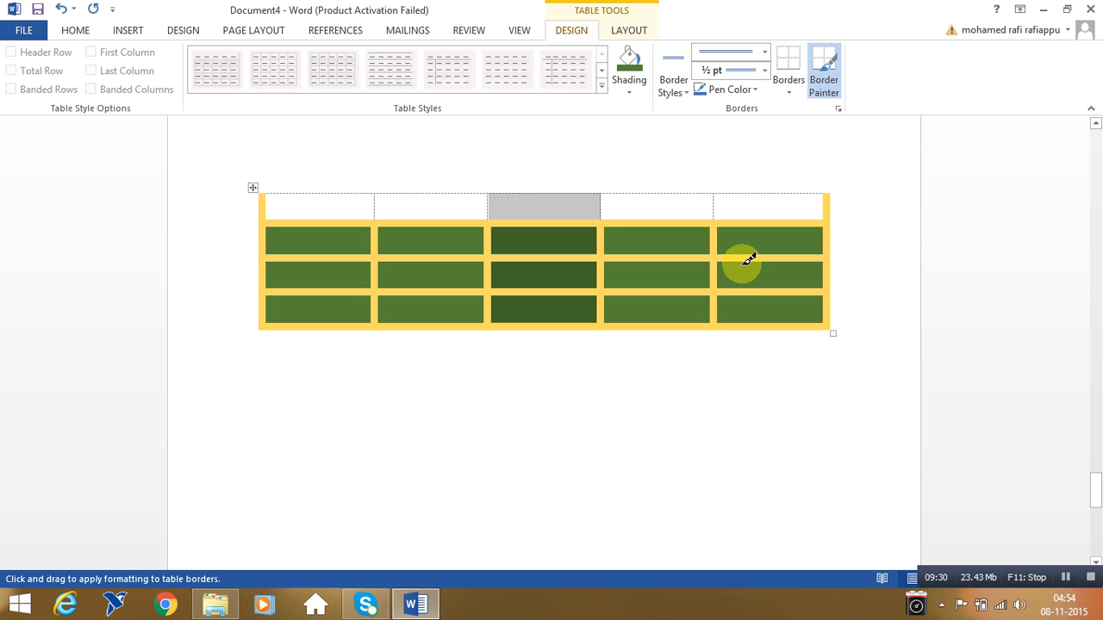
Paint the blue double-line border along most of the table's outer edges and below its first row.
{"action": "left_click", "coordinate": [849, 248]}
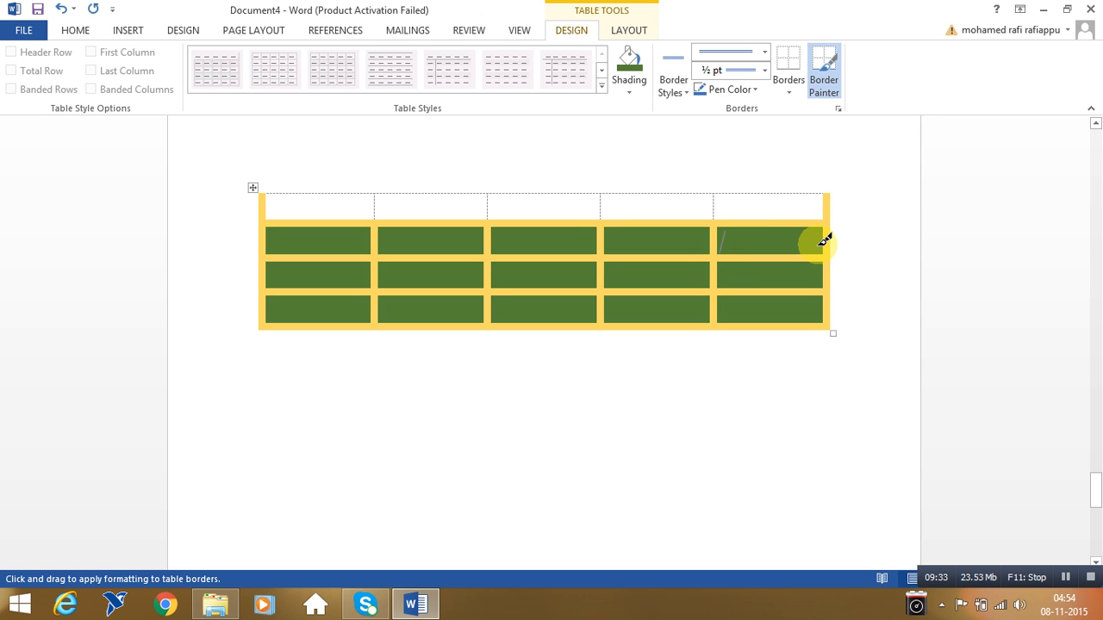
{"action": "left_click_drag", "start_coordinate": [828, 240], "coordinate": [830, 305]}
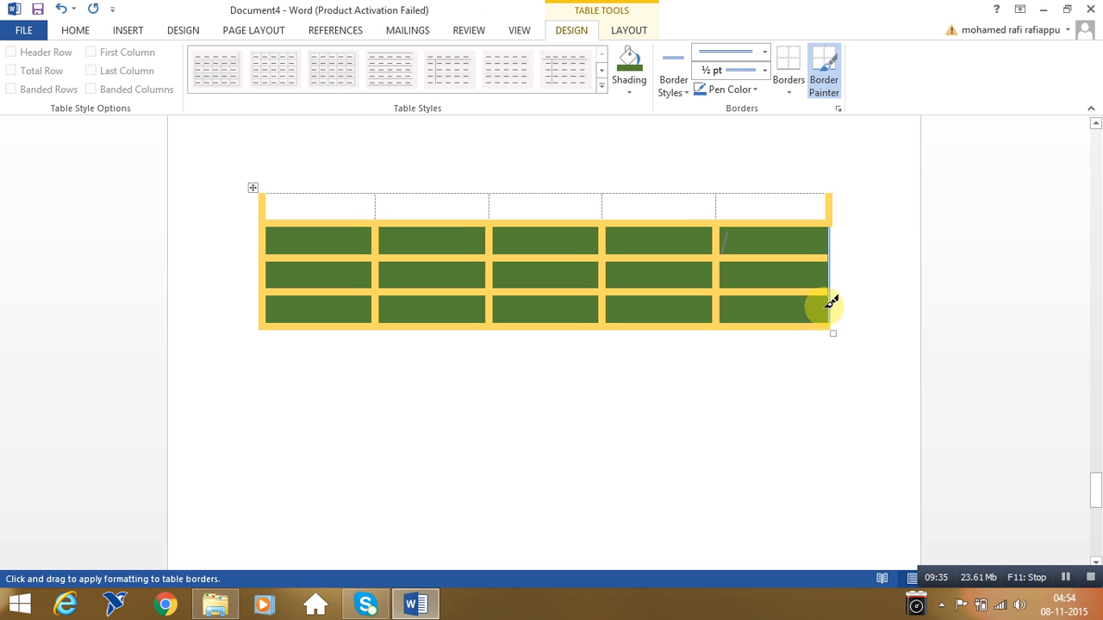
{"action": "mouse_move", "coordinate": [718, 317]}
{"action": "left_mouse_down"}
{"action": "mouse_move", "coordinate": [578, 342]}
{"action": "mouse_move", "coordinate": [565, 308]}
{"action": "mouse_move", "coordinate": [268, 317]}
{"action": "mouse_move", "coordinate": [266, 207]}
{"action": "mouse_move", "coordinate": [359, 229]}
{"action": "mouse_move", "coordinate": [778, 209]}
{"action": "left_mouse_up"}
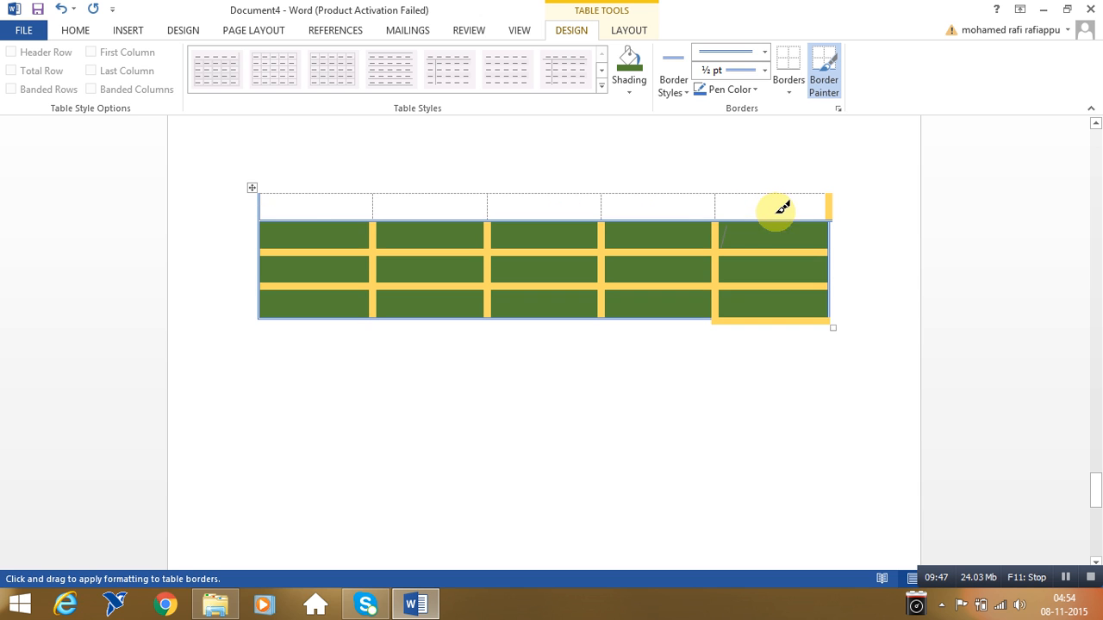
{"action": "left_click", "coordinate": [602, 84]}
{"action": "left_click_drag", "start_coordinate": [603, 154], "coordinate": [407, 459]}
{"action": "left_click", "coordinate": [342, 544]}
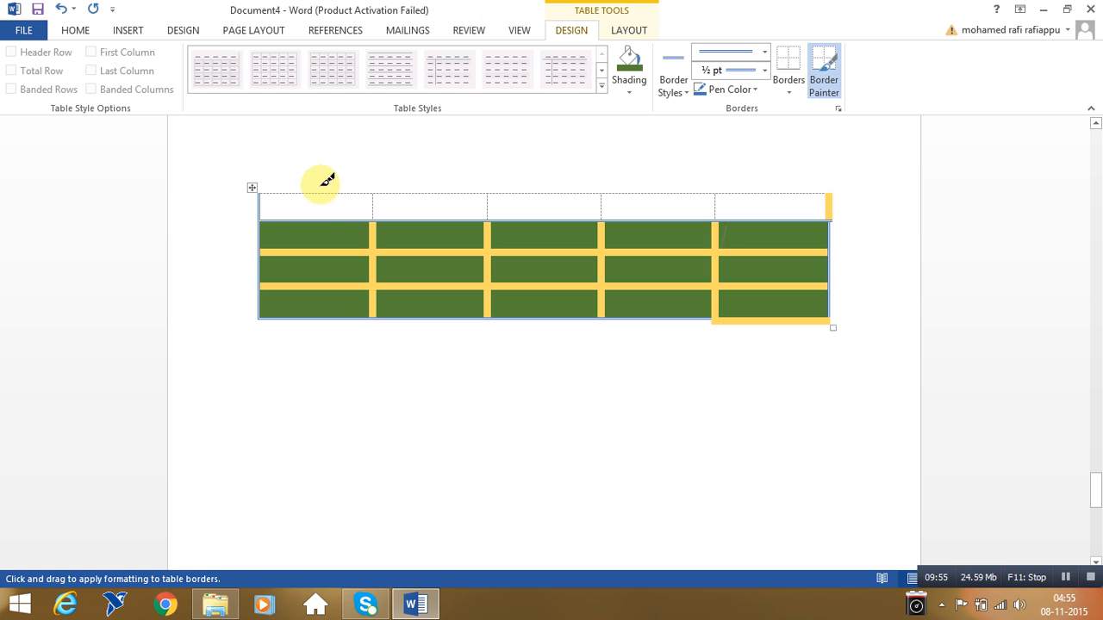
{"action": "mouse_move", "coordinate": [245, 203]}
{"action": "left_mouse_down"}
{"action": "mouse_move", "coordinate": [451, 310]}
{"action": "mouse_move", "coordinate": [487, 312]}
{"action": "left_mouse_up"}
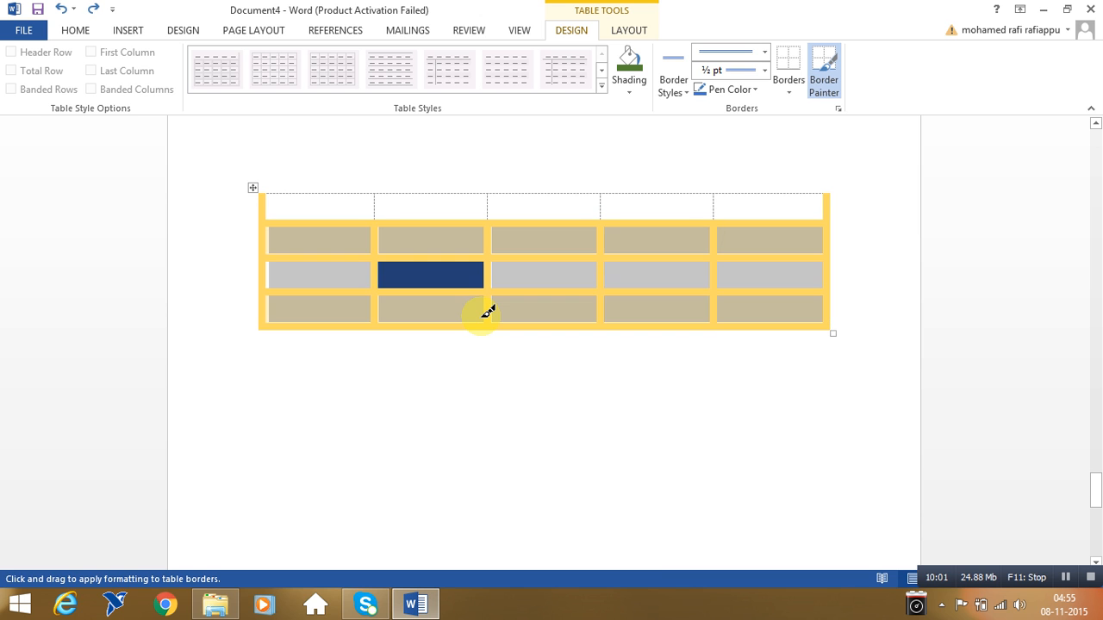
Undo the table's style, shading and border changes back to the plain black grid, and leave the border painting mode.
{"action": "key", "text": "ctrl+z"}
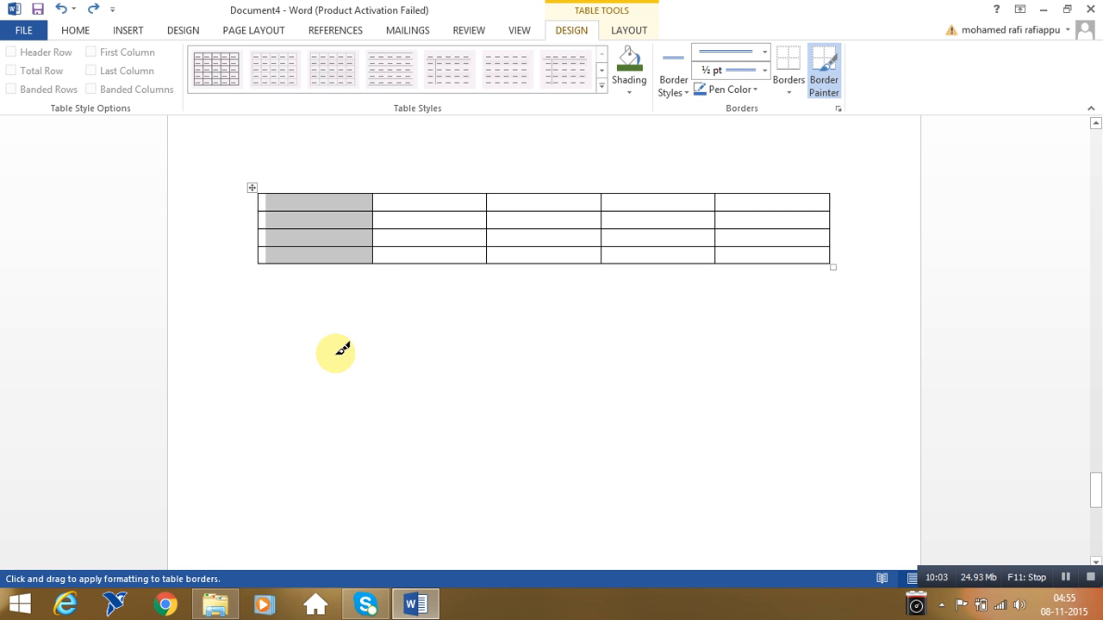
{"action": "left_click_drag", "start_coordinate": [349, 219], "coordinate": [420, 237]}
{"action": "left_click", "coordinate": [426, 230]}
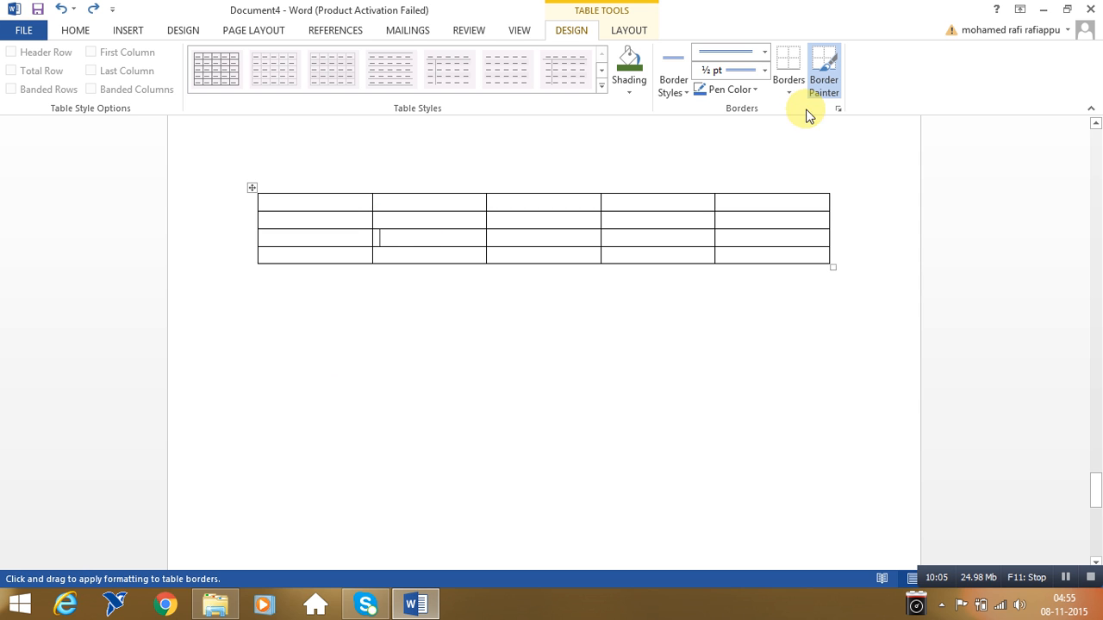
{"action": "double_click", "coordinate": [601, 143]}
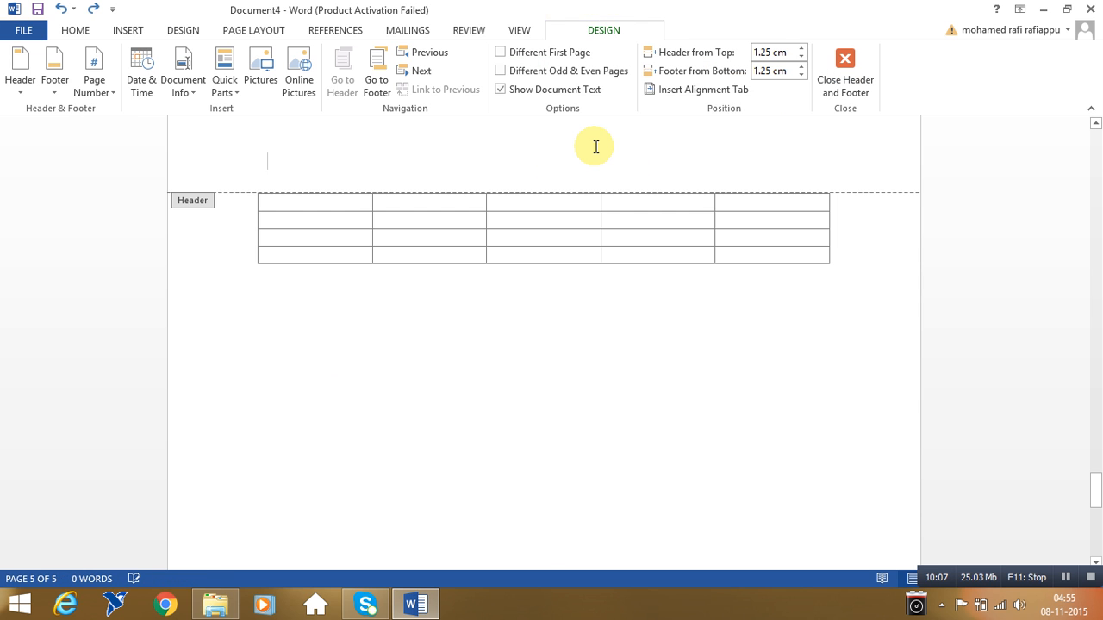
{"action": "left_click", "coordinate": [827, 58]}
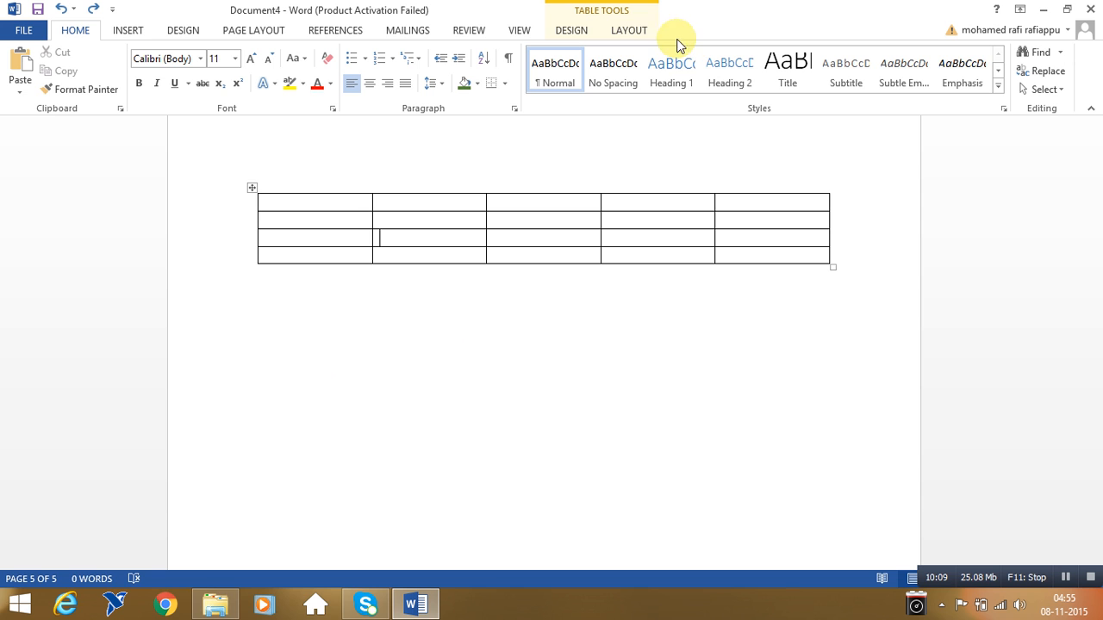
Open the Table Grid style for modification and view its border placement options.
{"action": "left_click", "coordinate": [601, 9]}
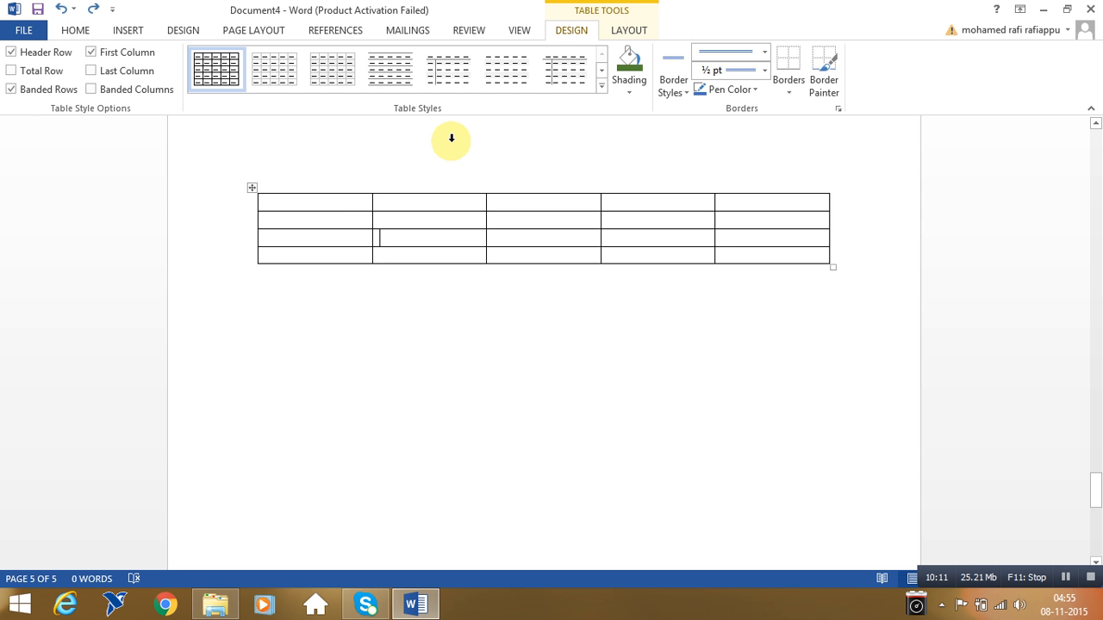
{"action": "left_click", "coordinate": [601, 86]}
{"action": "left_click_drag", "start_coordinate": [604, 87], "coordinate": [603, 134]}
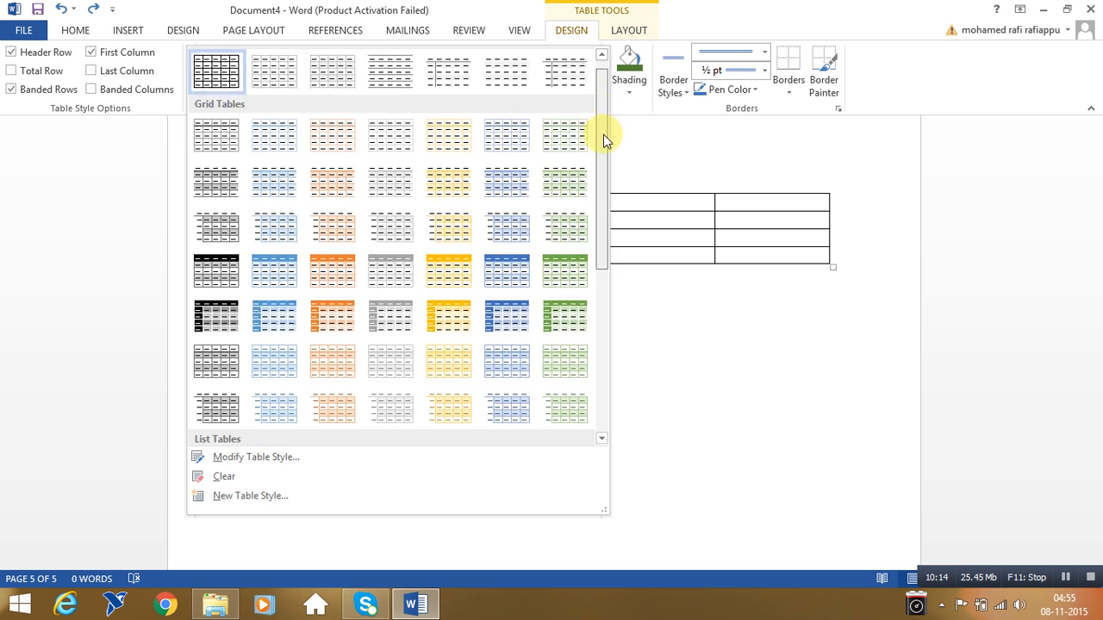
{"action": "left_click", "coordinate": [332, 458]}
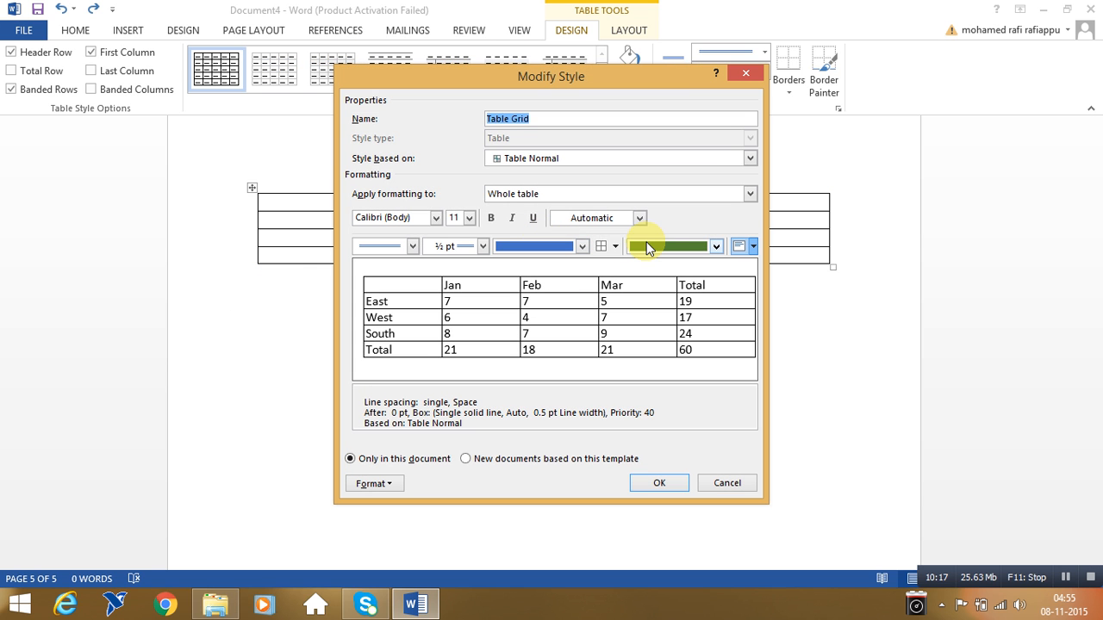
{"action": "left_click", "coordinate": [617, 245]}
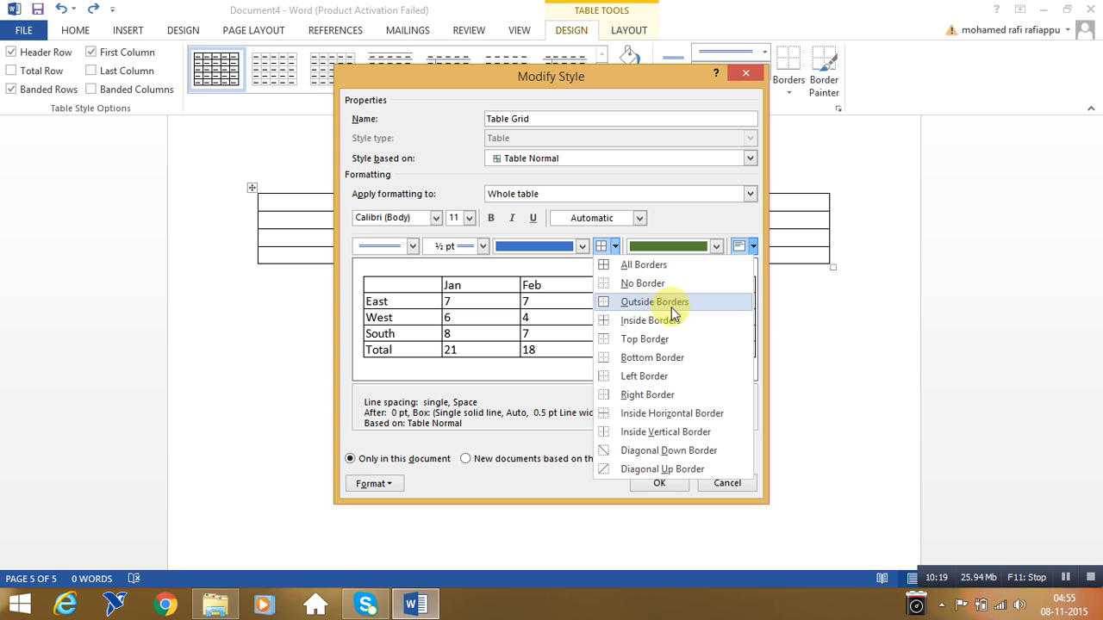
{"action": "left_click", "coordinate": [526, 323]}
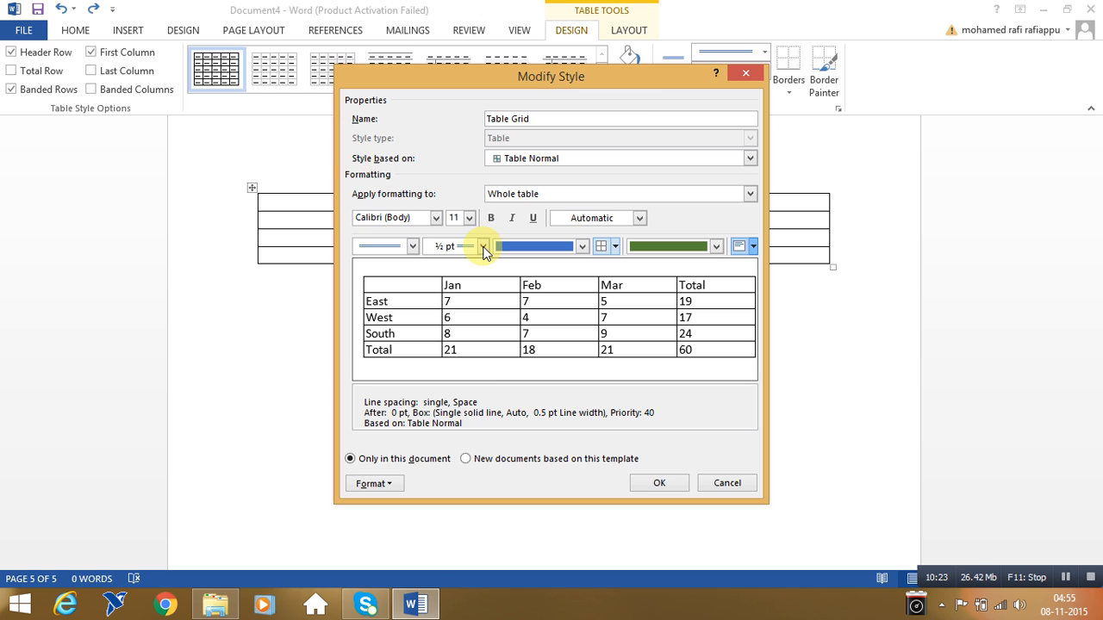
Set the Table Grid style's borders to the blue thin-thick small gap line at 3 pt and apply the modified style.
{"action": "left_click_drag", "start_coordinate": [615, 75], "coordinate": [421, 138]}
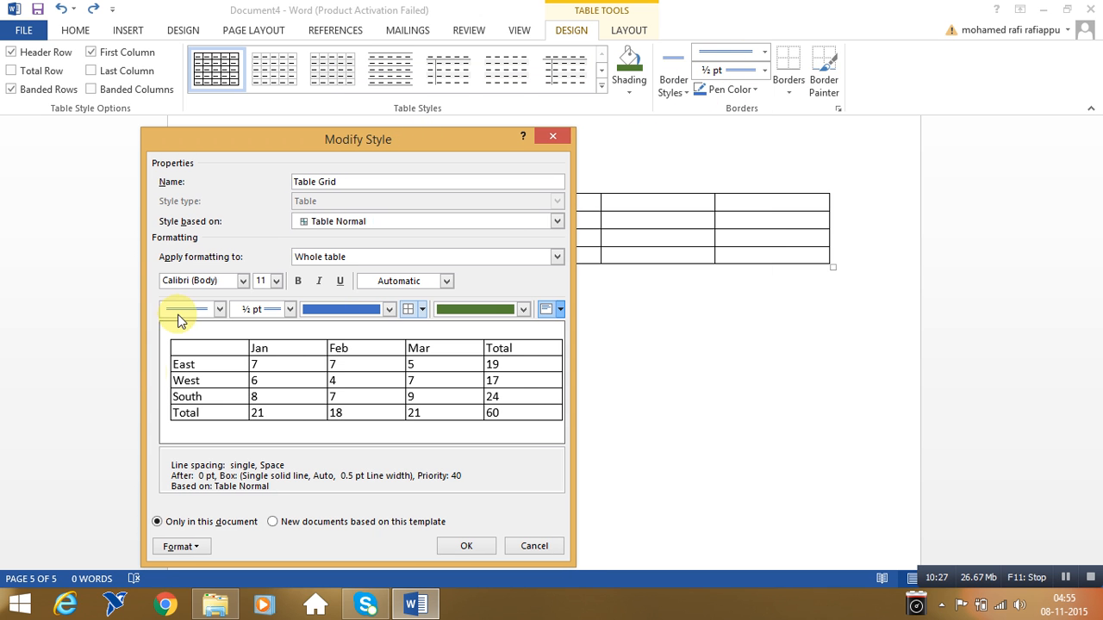
{"action": "left_click", "coordinate": [220, 311]}
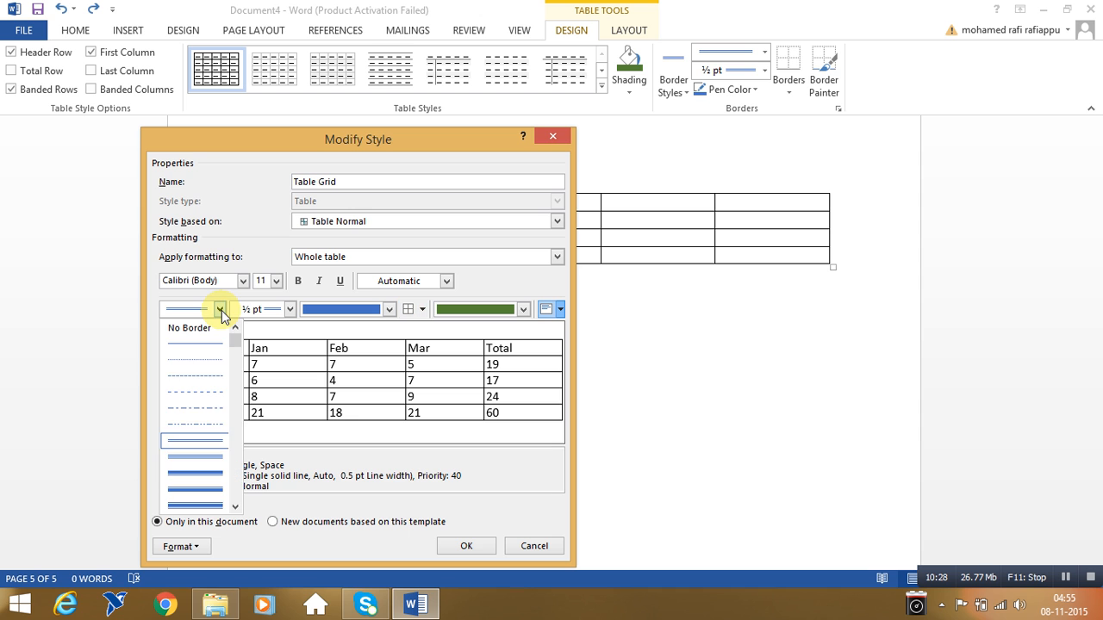
{"action": "left_click", "coordinate": [210, 468]}
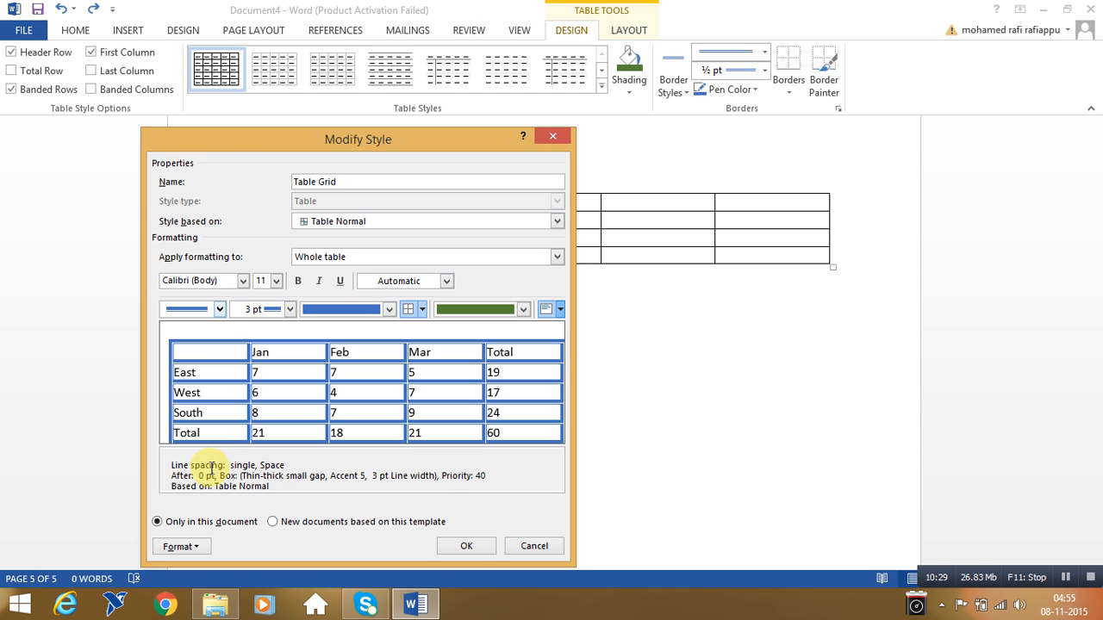
{"action": "left_click", "coordinate": [466, 546]}
{"action": "left_click", "coordinate": [596, 355]}
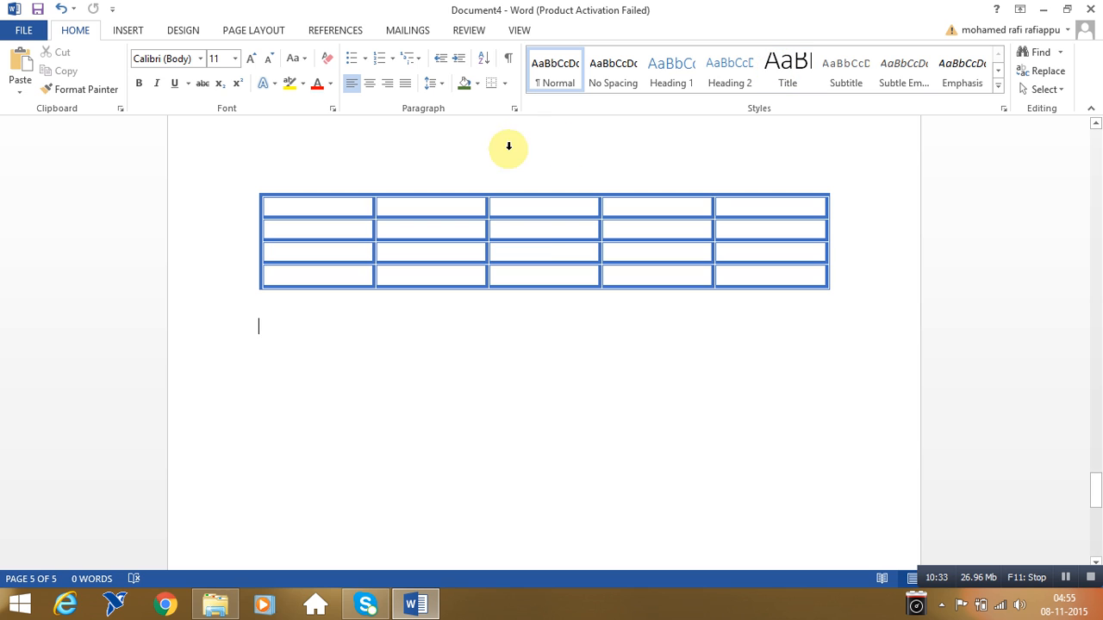
Remove the bottom border of the third cell in the table's second row and apply outside borders to that cell.
{"action": "left_click", "coordinate": [518, 225]}
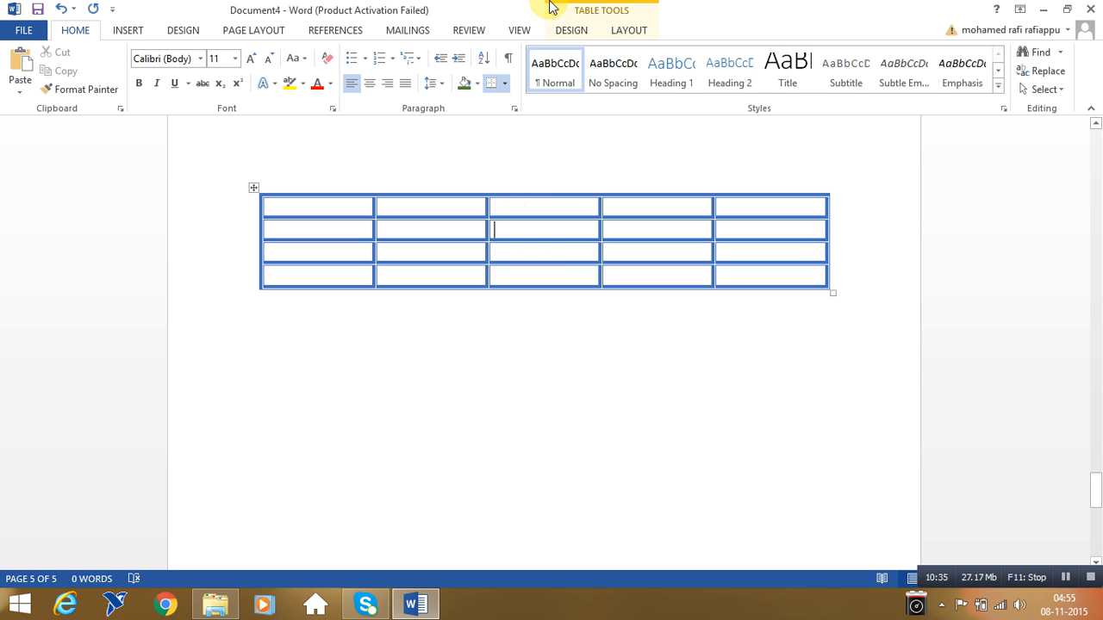
{"action": "left_click", "coordinate": [568, 9]}
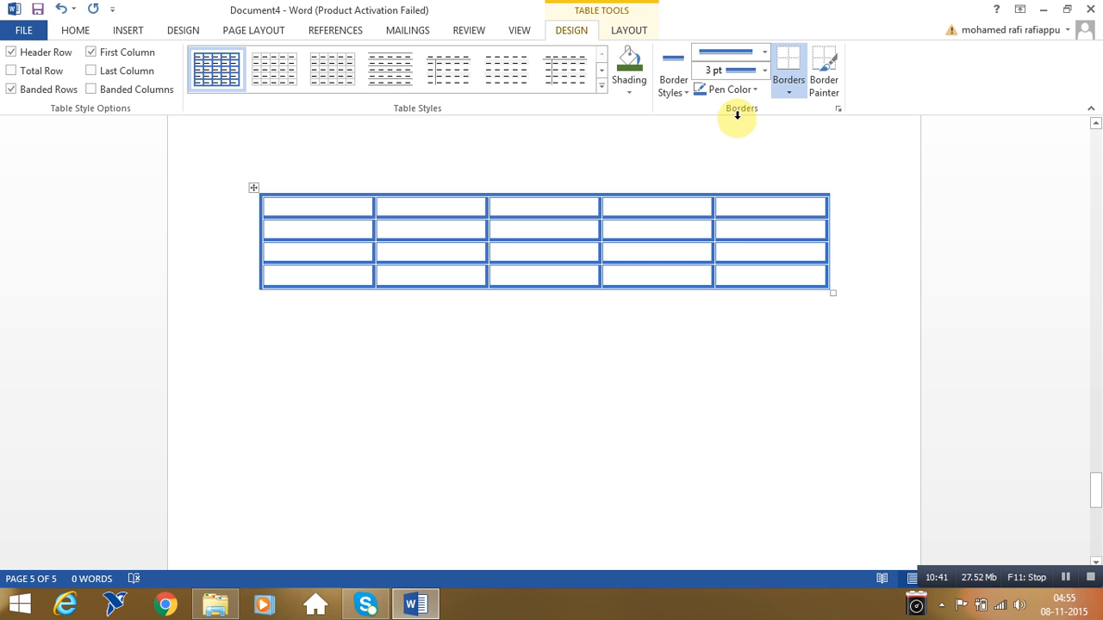
{"action": "left_click", "coordinate": [795, 97]}
{"action": "left_click", "coordinate": [798, 109]}
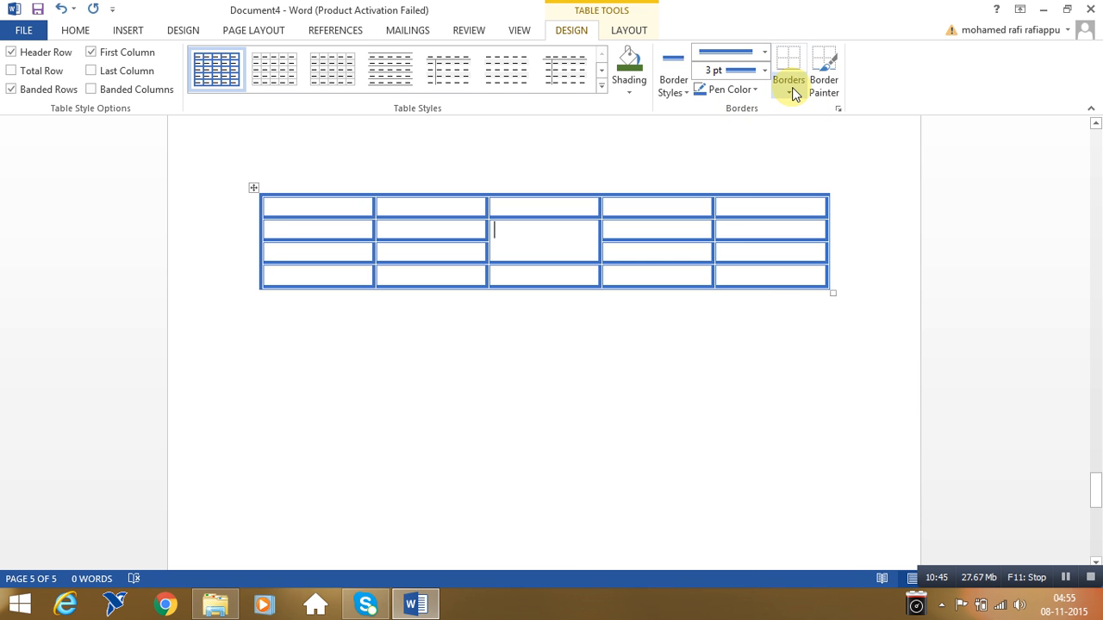
{"action": "left_click", "coordinate": [793, 90]}
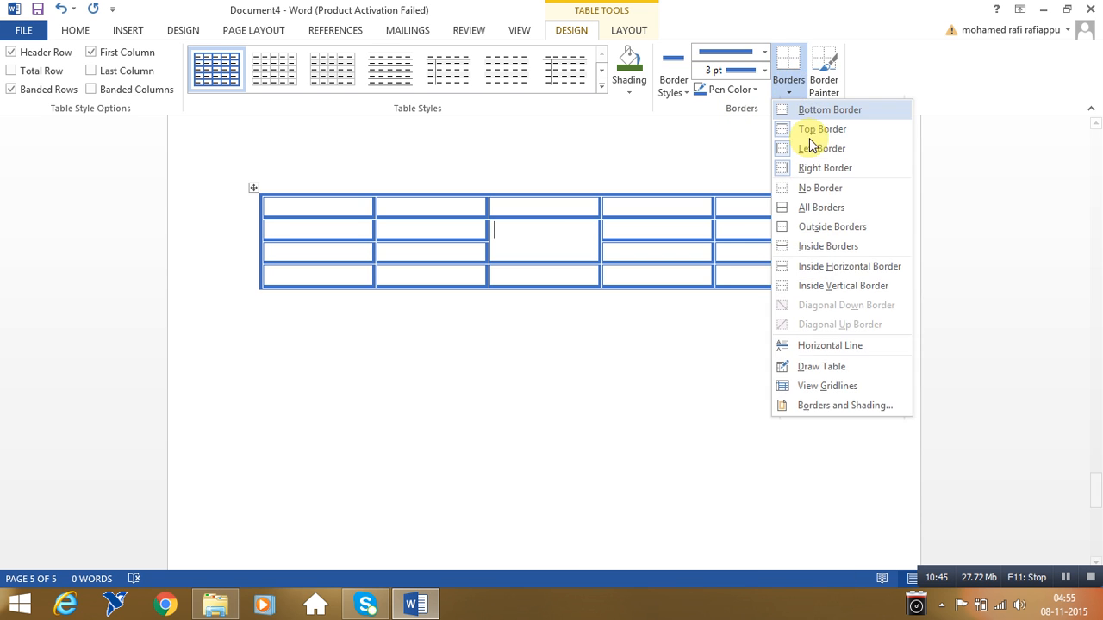
{"action": "left_click", "coordinate": [837, 229]}
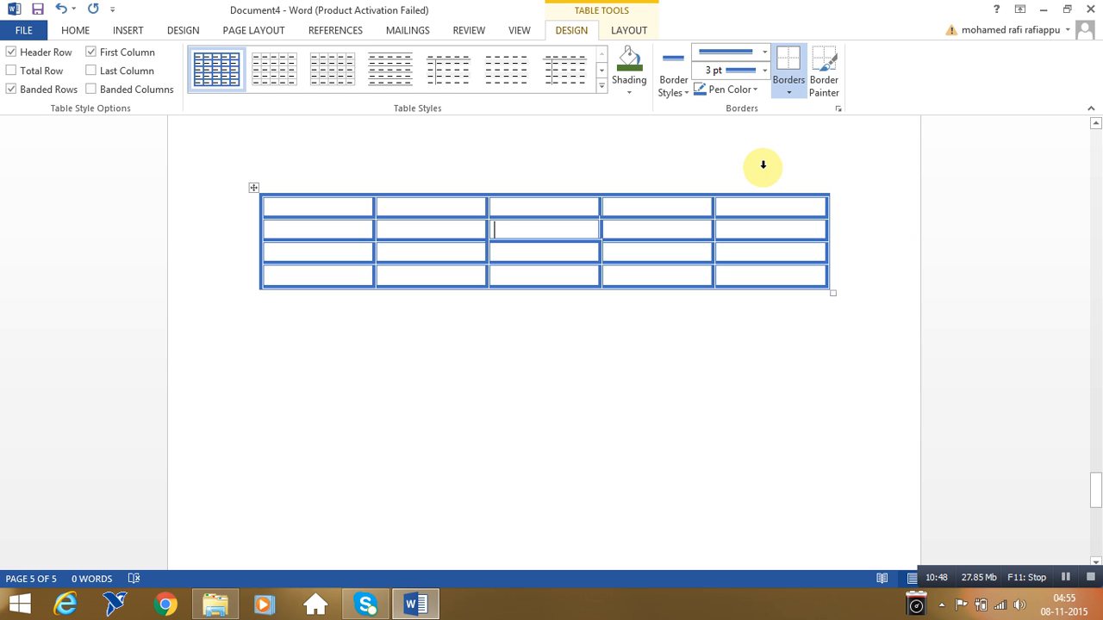
{"action": "left_click", "coordinate": [791, 96]}
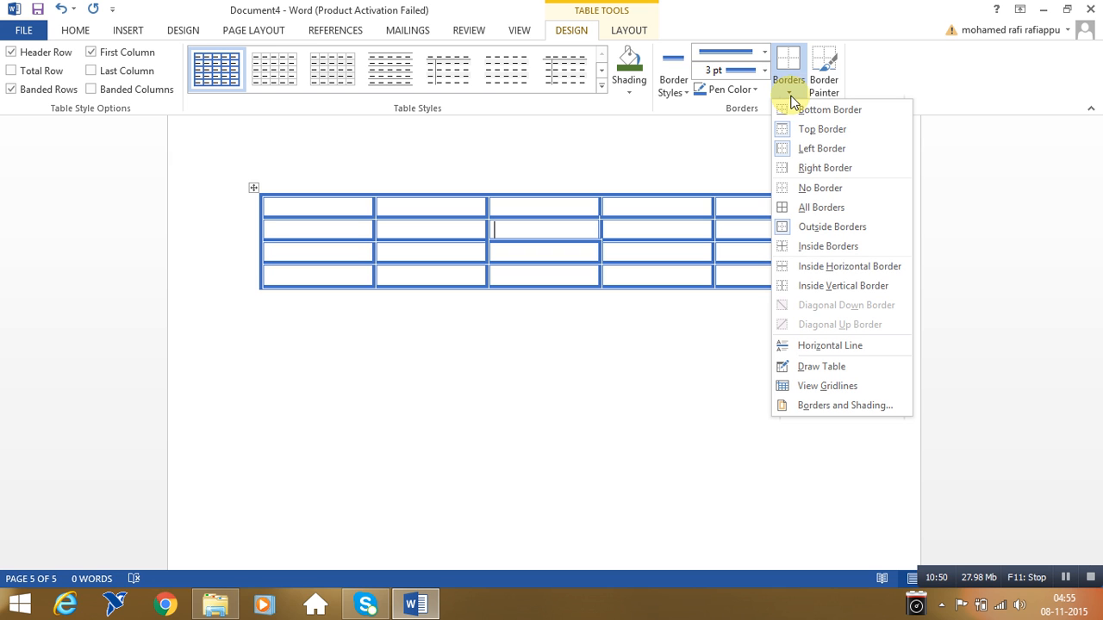
{"action": "left_click", "coordinate": [82, 33]}
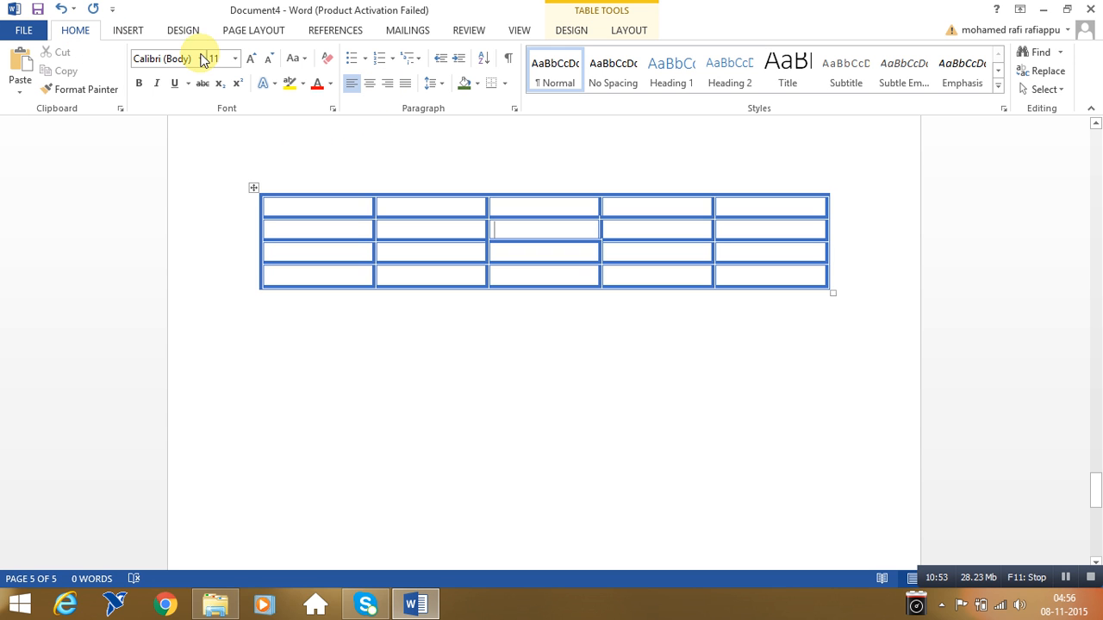
{"action": "left_click", "coordinate": [125, 30]}
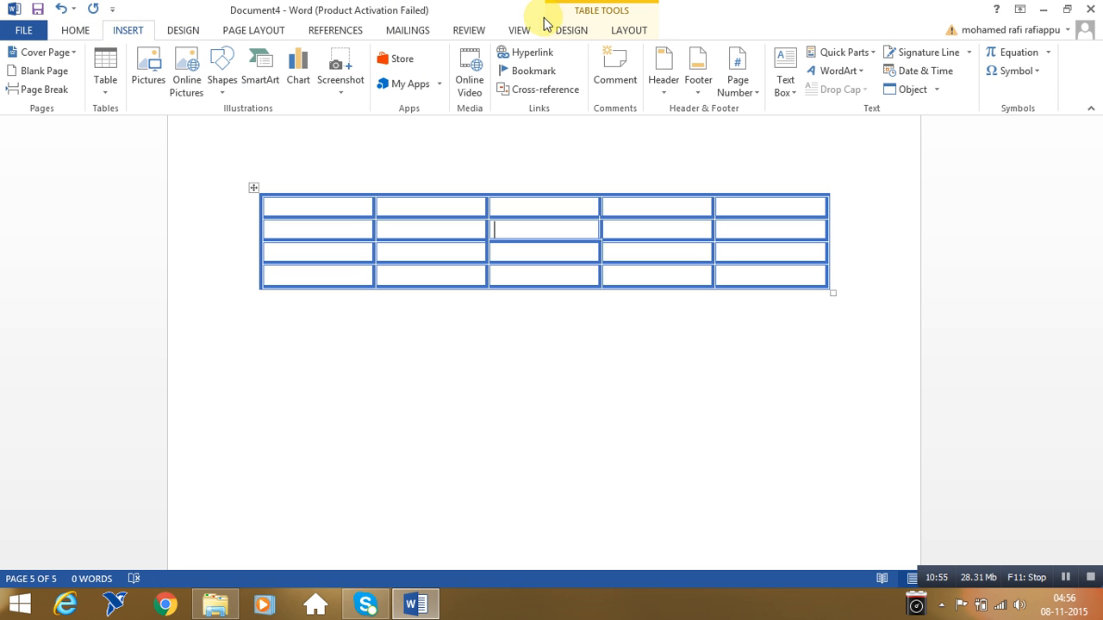
{"action": "left_click", "coordinate": [588, 15]}
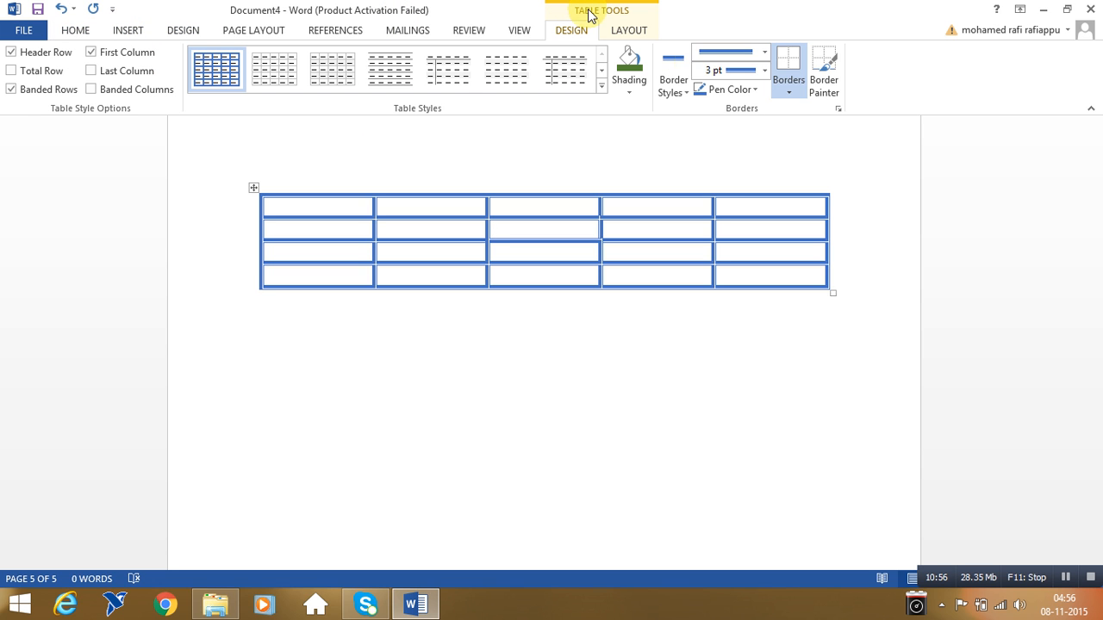
Repaint the table's four inner vertical borders with the ½ pt dotted line using Border Painter, and leave the painting mode.
{"action": "left_click", "coordinate": [825, 94]}
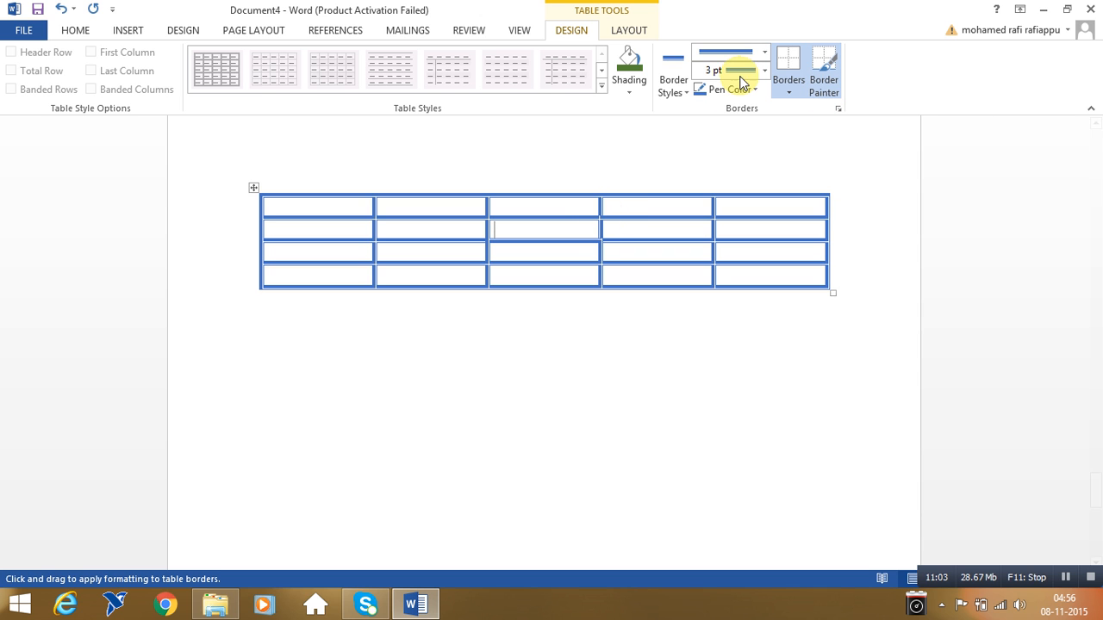
{"action": "left_click", "coordinate": [765, 51]}
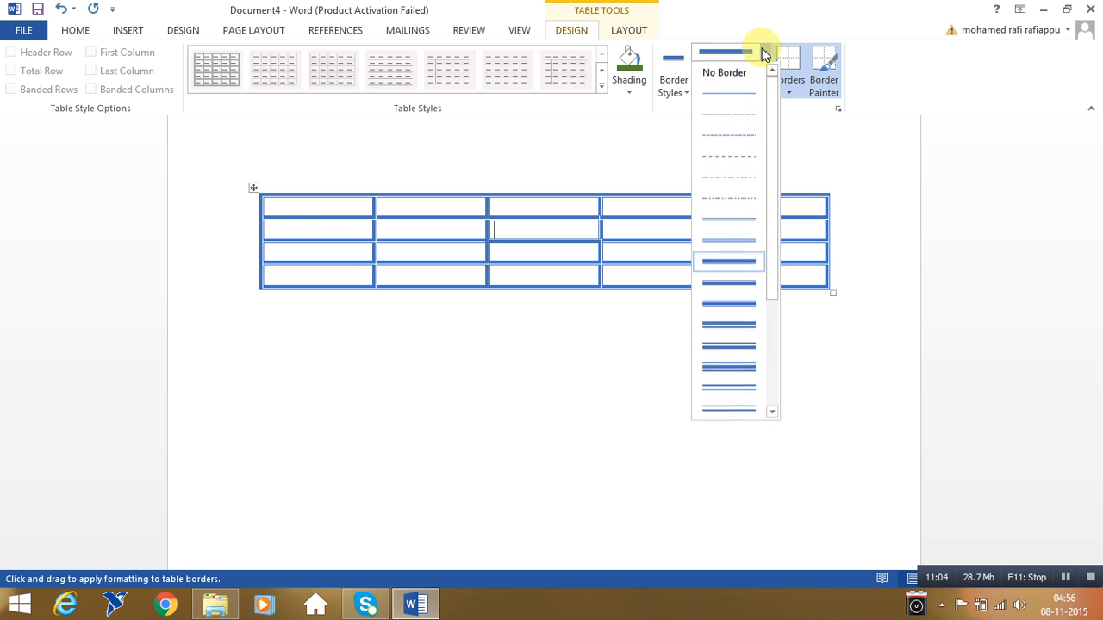
{"action": "left_click", "coordinate": [733, 116]}
{"action": "left_click_drag", "start_coordinate": [714, 200], "coordinate": [714, 283]}
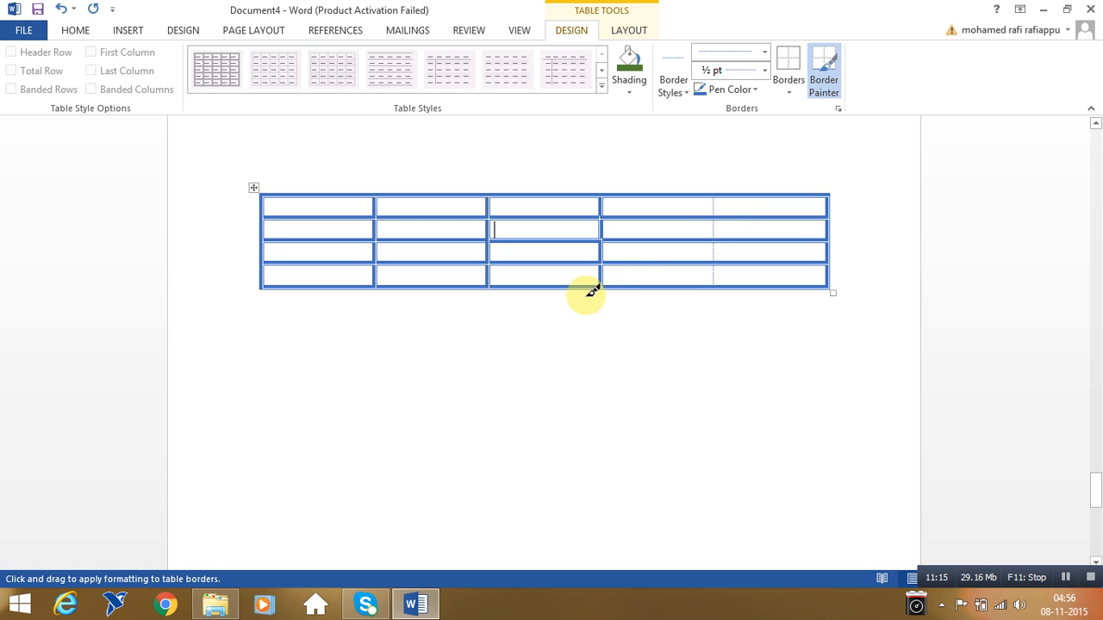
{"action": "left_click_drag", "start_coordinate": [606, 279], "coordinate": [610, 189]}
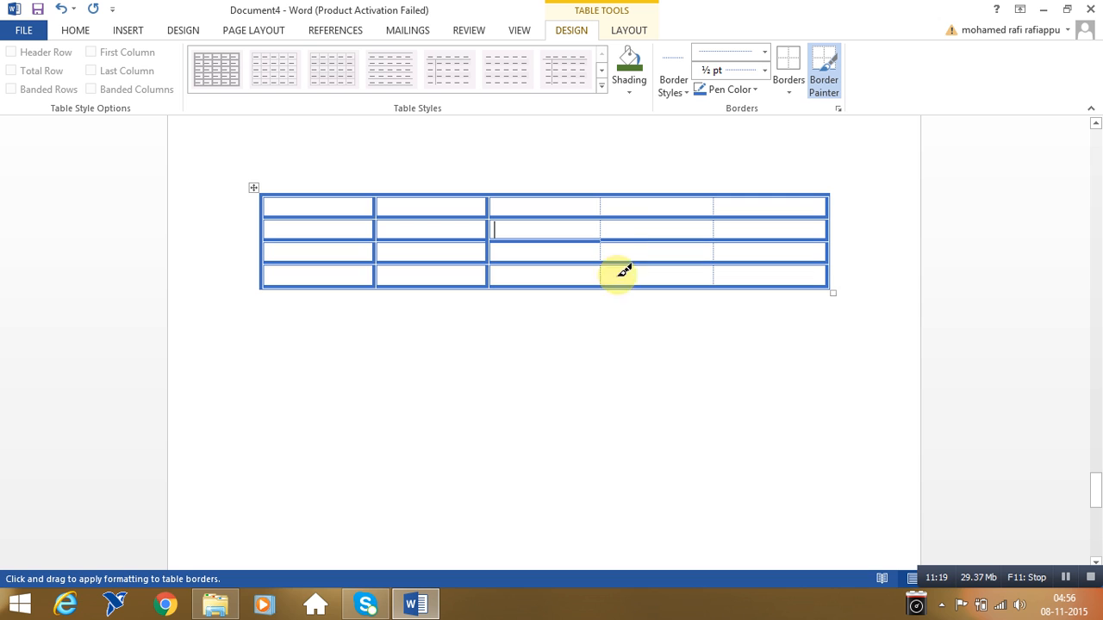
{"action": "left_click_drag", "start_coordinate": [489, 278], "coordinate": [488, 203]}
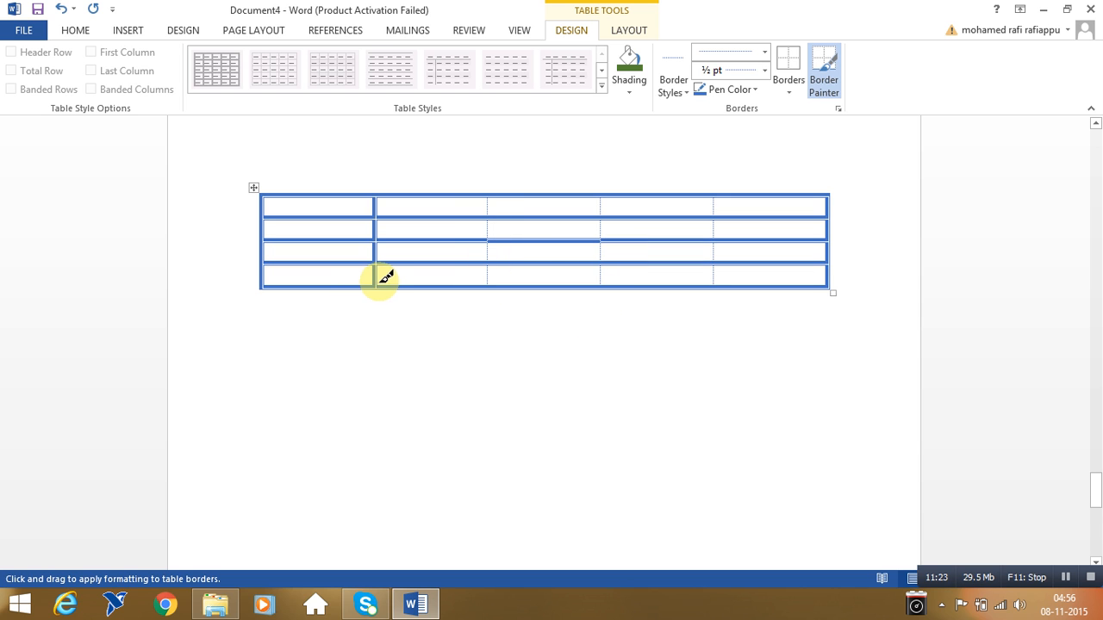
{"action": "left_click_drag", "start_coordinate": [377, 278], "coordinate": [375, 198]}
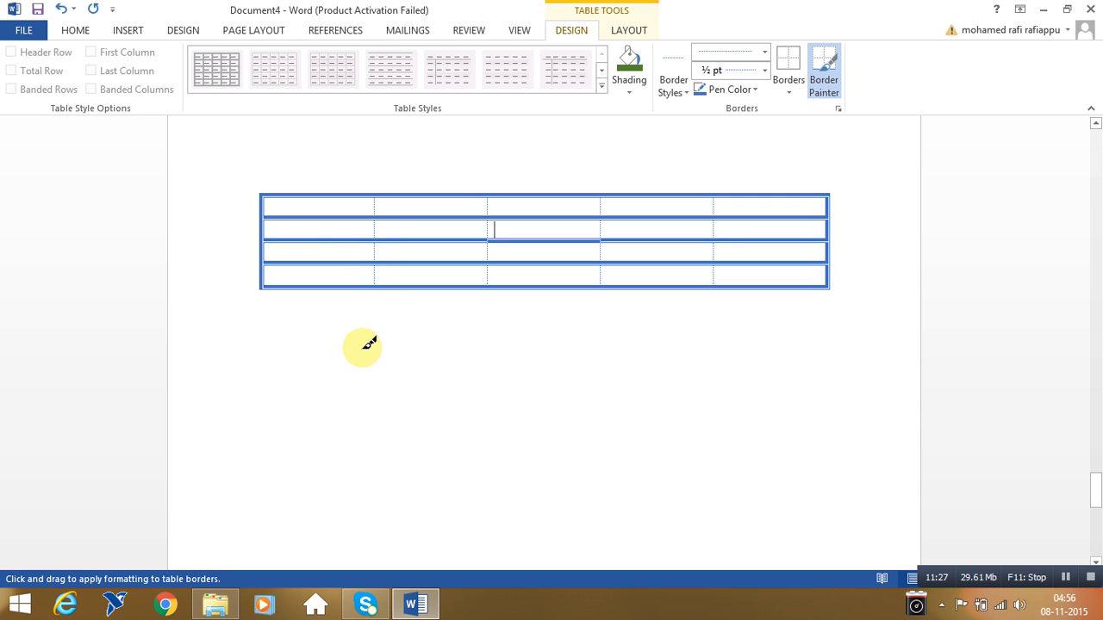
{"action": "key", "text": "Escape"}
Enter sjnskjc and 1222klcndl in the first cells of the second and third rows, and increase the third row's height.
{"action": "type", "text": "sjnskjc"}
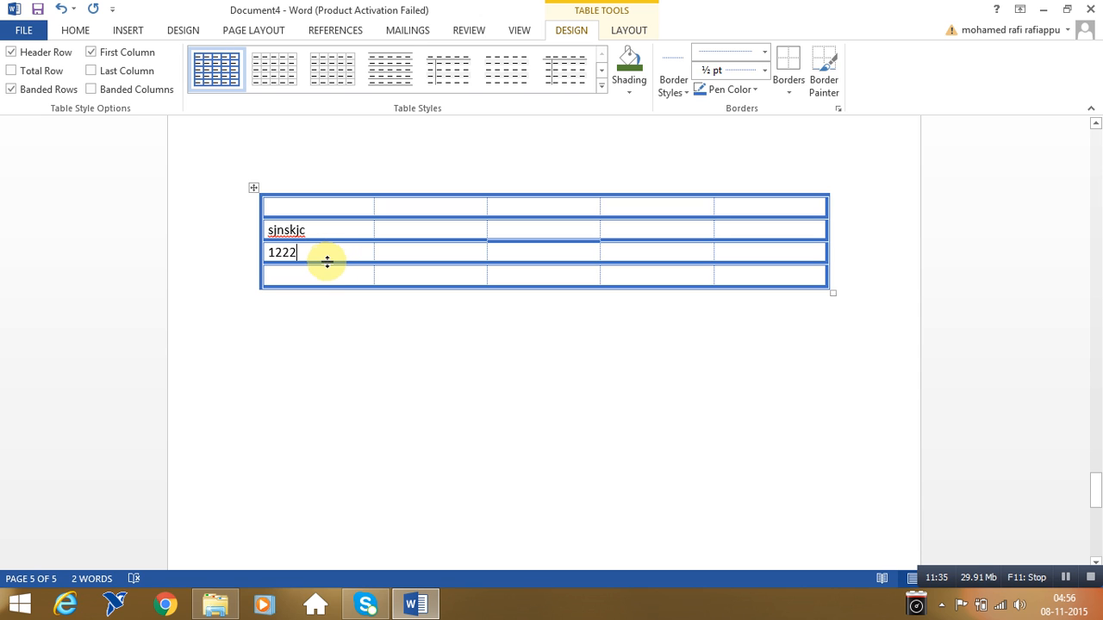
{"action": "left_click_drag", "start_coordinate": [323, 261], "coordinate": [320, 284]}
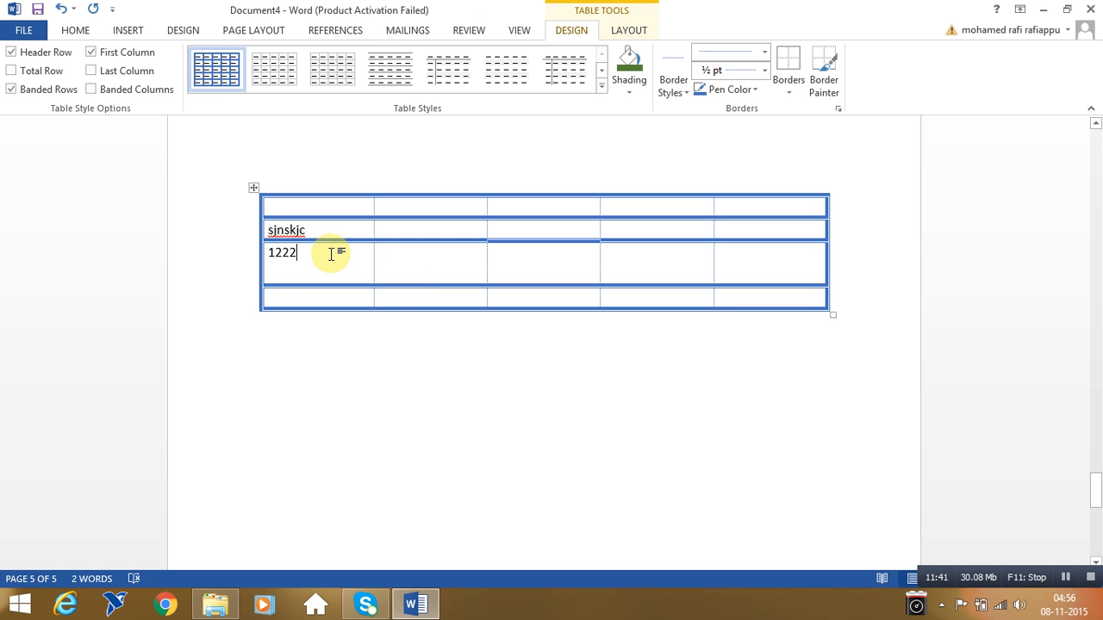
{"action": "type", "text": "klcndl"}
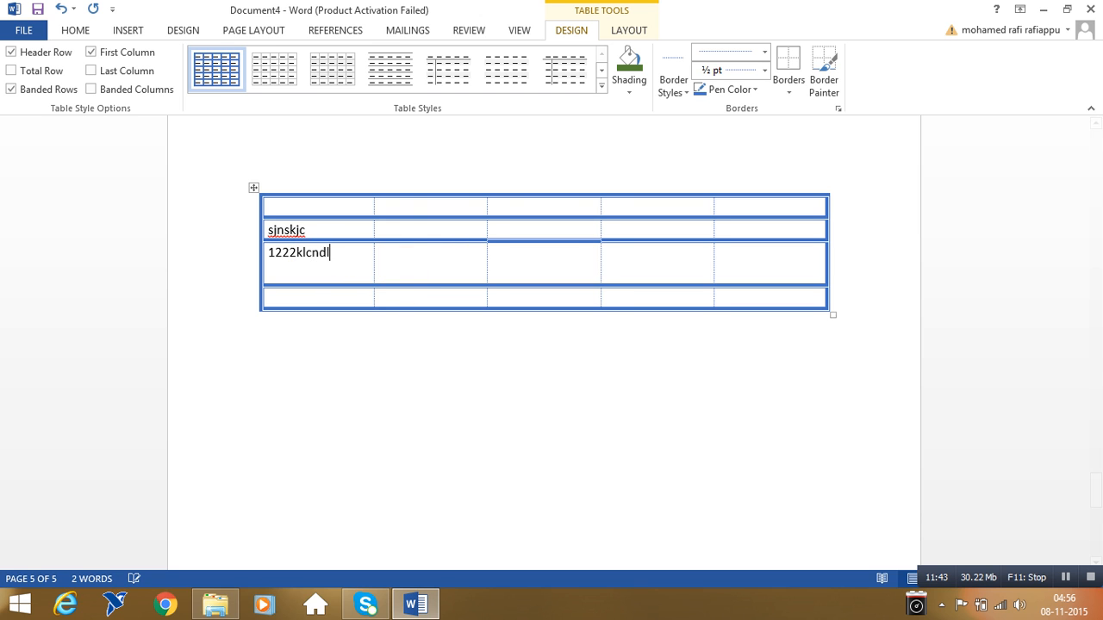
Extend the third row's text with a long unbroken string of letters, and delete the excess back to 1222klcnd.
{"action": "type", "text": "cnsdlcnslcksncknslkncsncsncsncnsnl"}
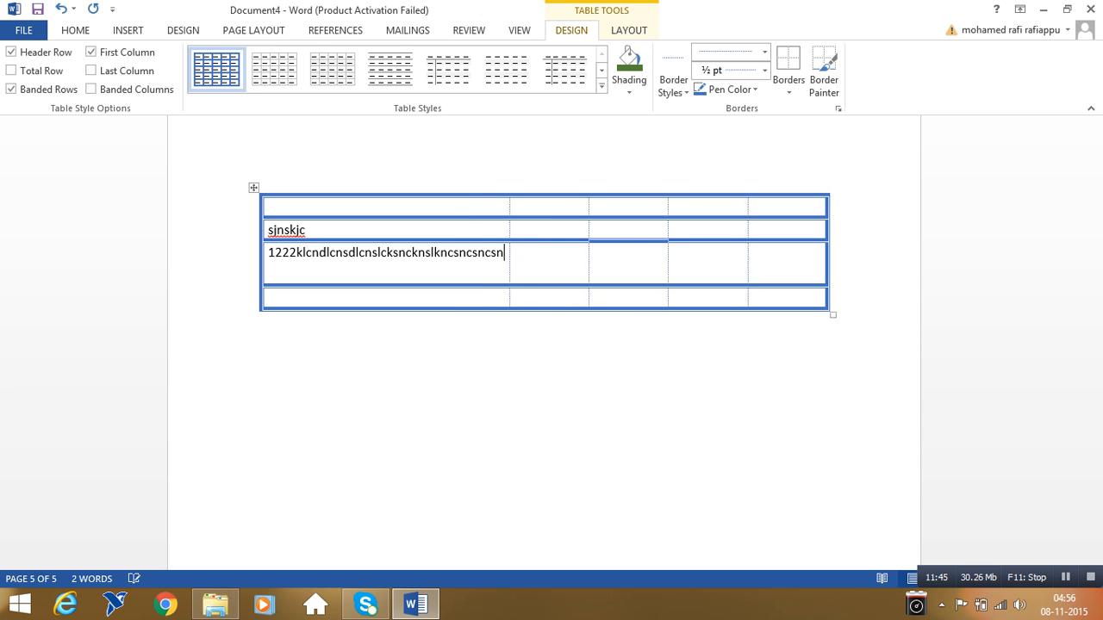
{"action": "key", "text": "BackSpace"}
{"action": "key", "text": "BackSpace"}
{"action": "key", "text": "BackSpace"}
{"action": "key", "text": "BackSpace"}
{"action": "key", "text": "BackSpace"}
{"action": "key", "text": "BackSpace"}
{"action": "key", "text": "BackSpace"}
{"action": "key", "text": "BackSpace"}
{"action": "key", "text": "BackSpace"}
{"action": "key", "text": "BackSpace"}
{"action": "key", "text": "BackSpace"}
{"action": "key", "text": "BackSpace"}
{"action": "key", "text": "BackSpace"}
{"action": "key", "text": "BackSpace"}
{"action": "key", "text": "BackSpace"}
{"action": "key", "text": "BackSpace"}
{"action": "key", "text": "BackSpace"}
{"action": "key", "text": "BackSpace"}
{"action": "key", "text": "BackSpace"}
{"action": "key", "text": "BackSpace"}
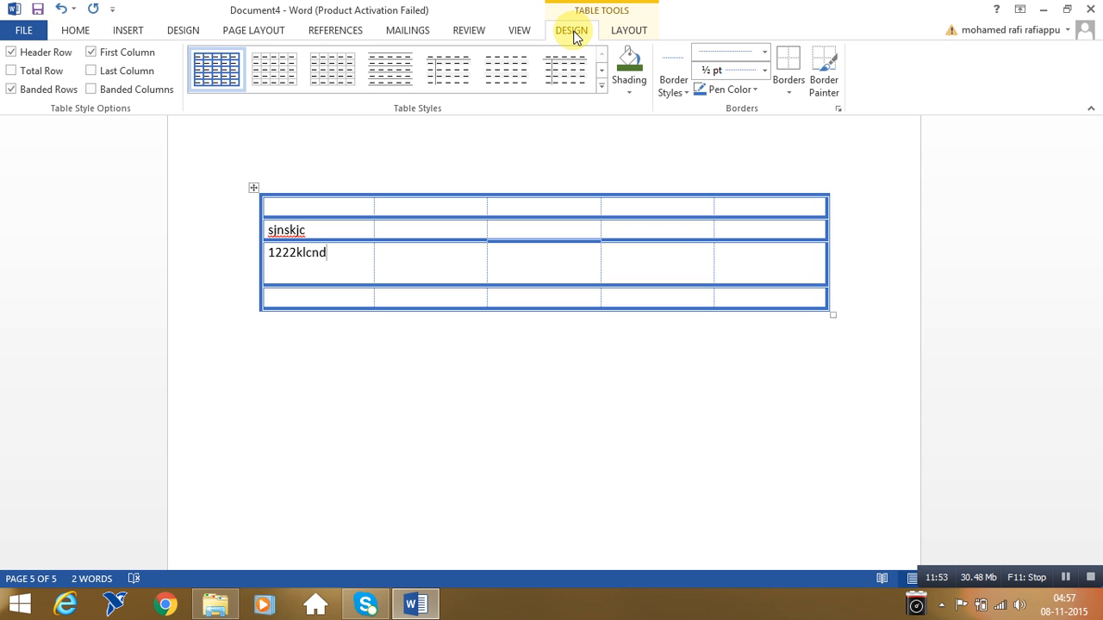
Select the cell containing 1222klcnd, and select the second cell of that row with the Select Cell command.
{"action": "left_click", "coordinate": [617, 32]}
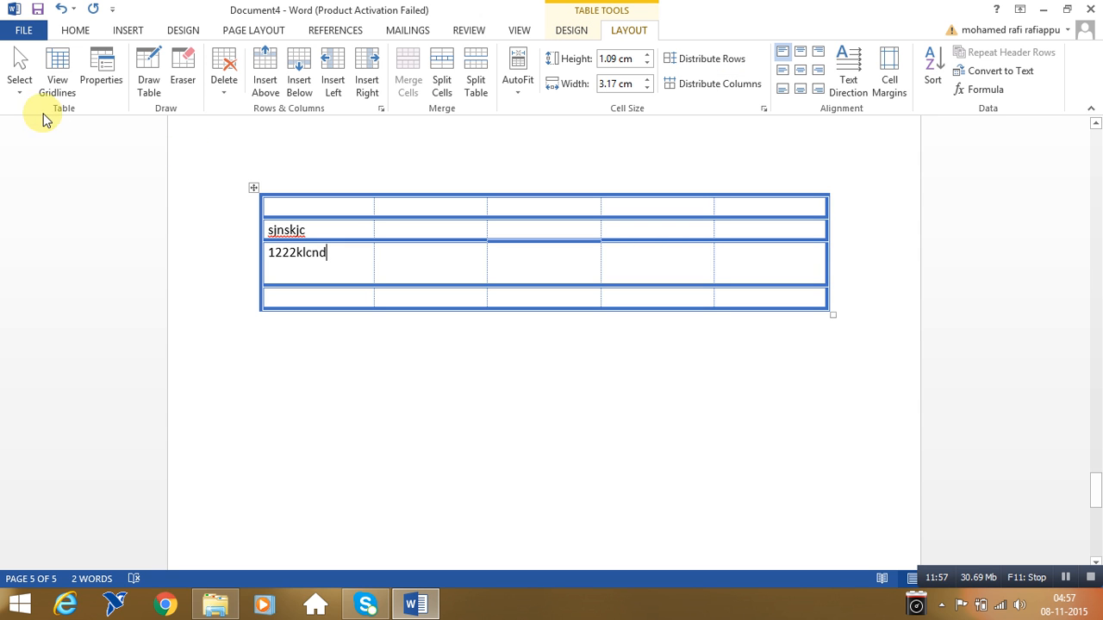
{"action": "left_click", "coordinate": [19, 93]}
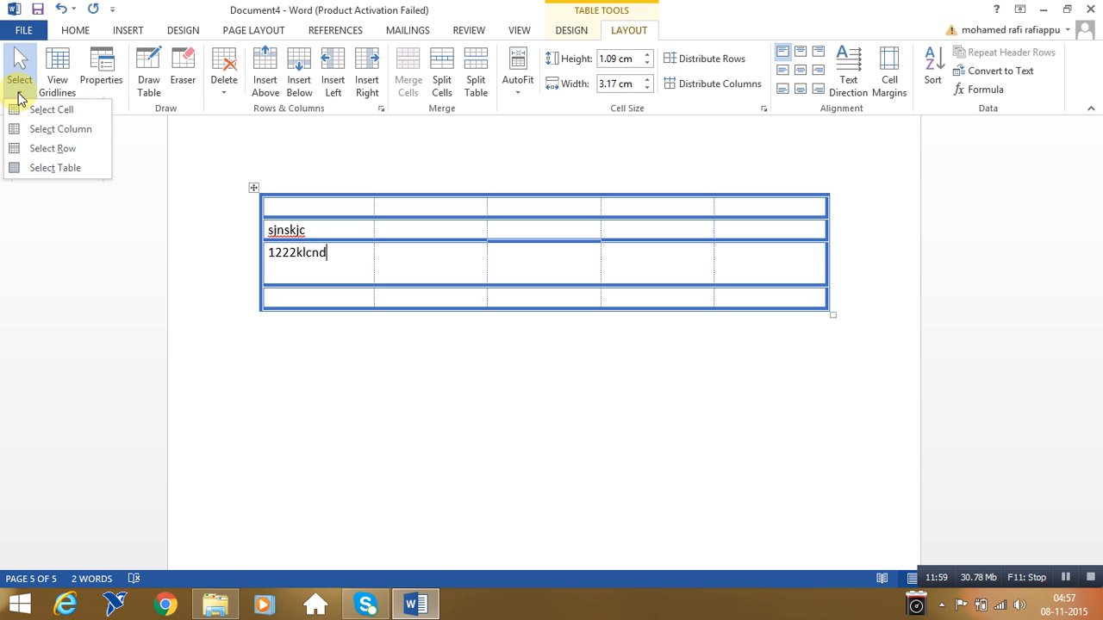
{"action": "left_click", "coordinate": [38, 109]}
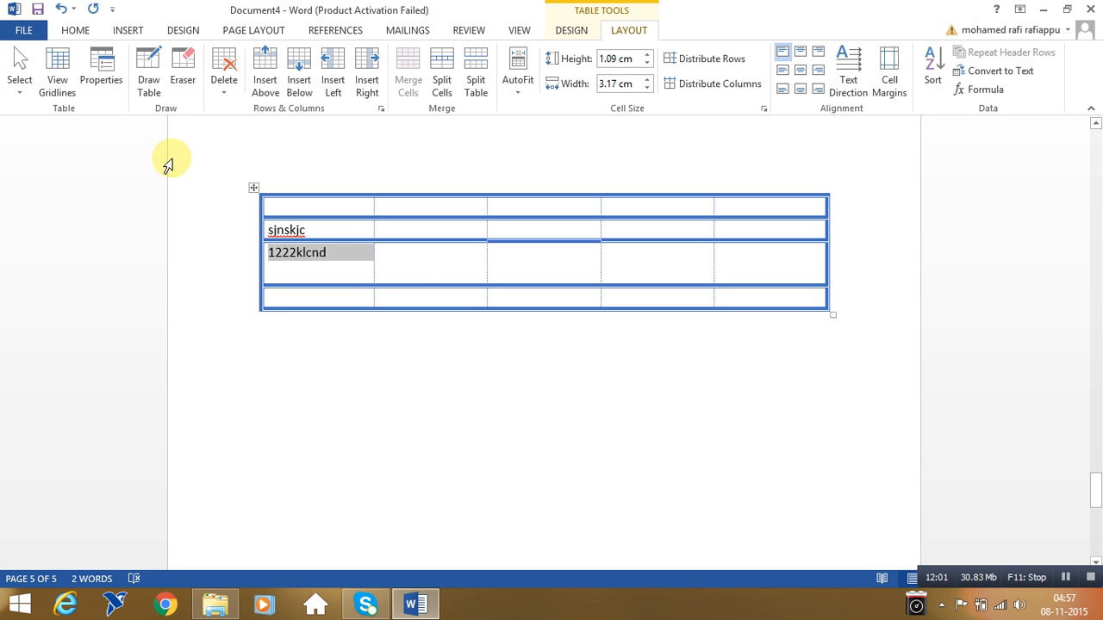
{"action": "left_click", "coordinate": [424, 267]}
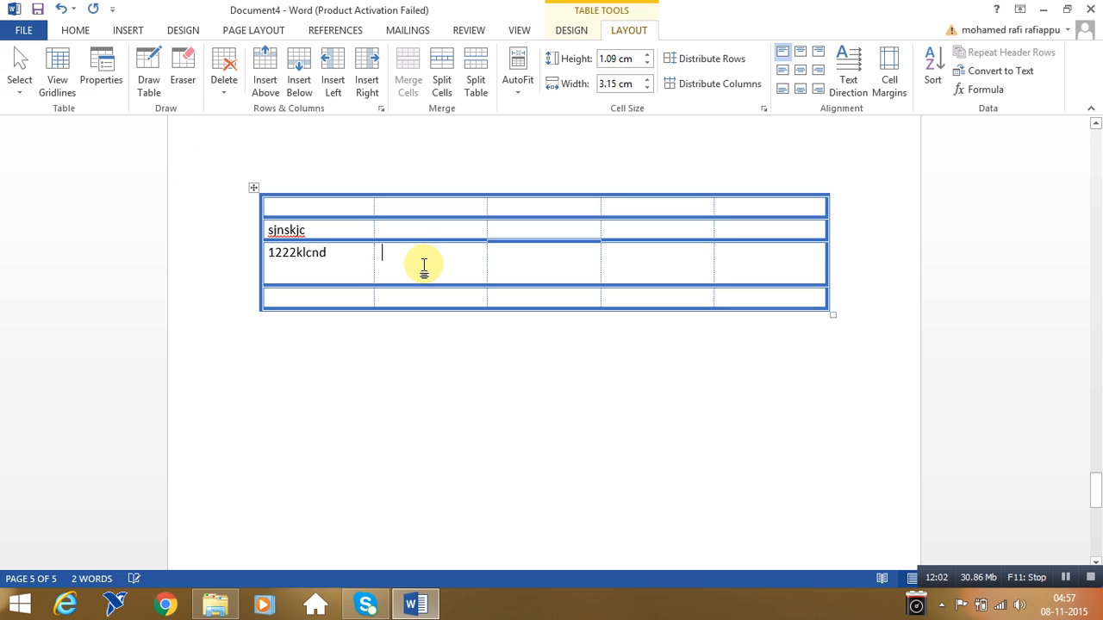
{"action": "left_click", "coordinate": [19, 93]}
{"action": "left_click", "coordinate": [34, 113]}
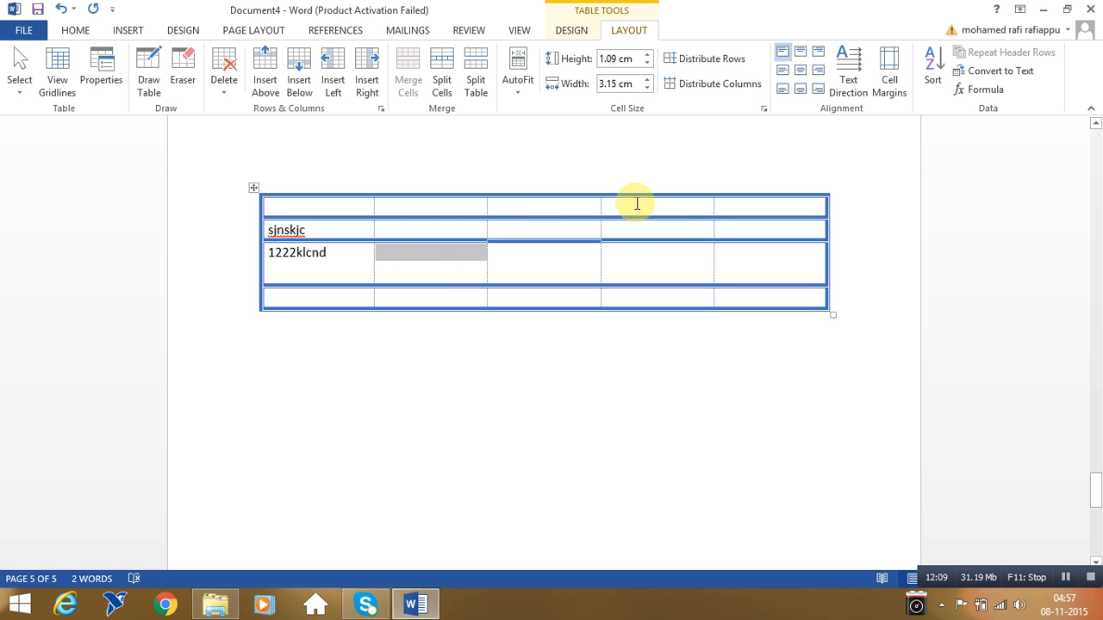
Select the table's second column with Select Column, and select its second row with Select Row.
{"action": "left_click", "coordinate": [24, 97]}
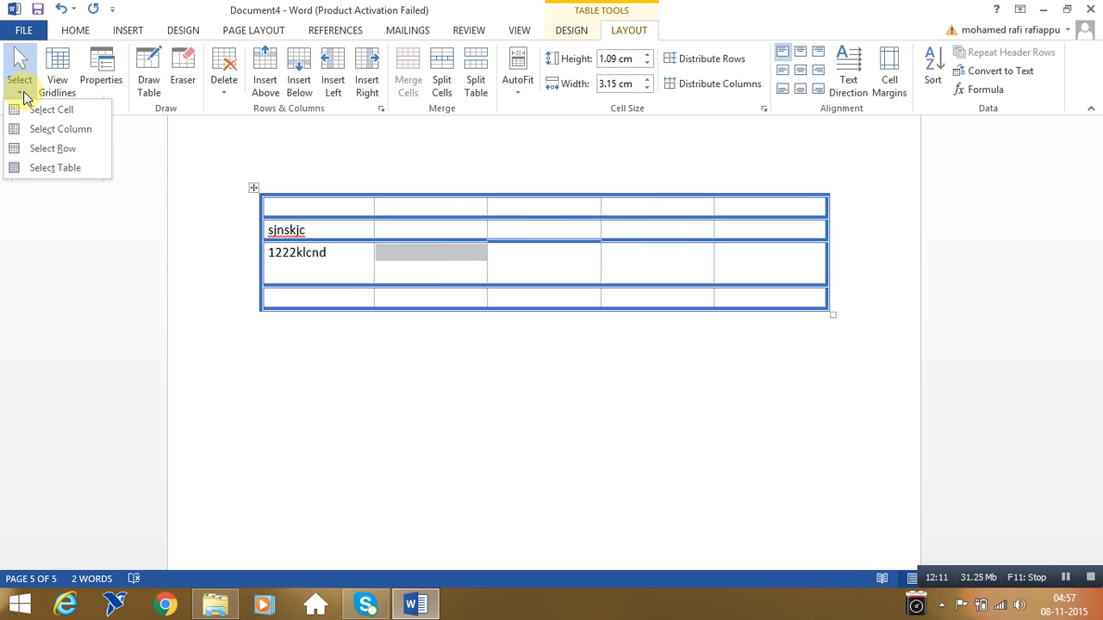
{"action": "left_click", "coordinate": [39, 128]}
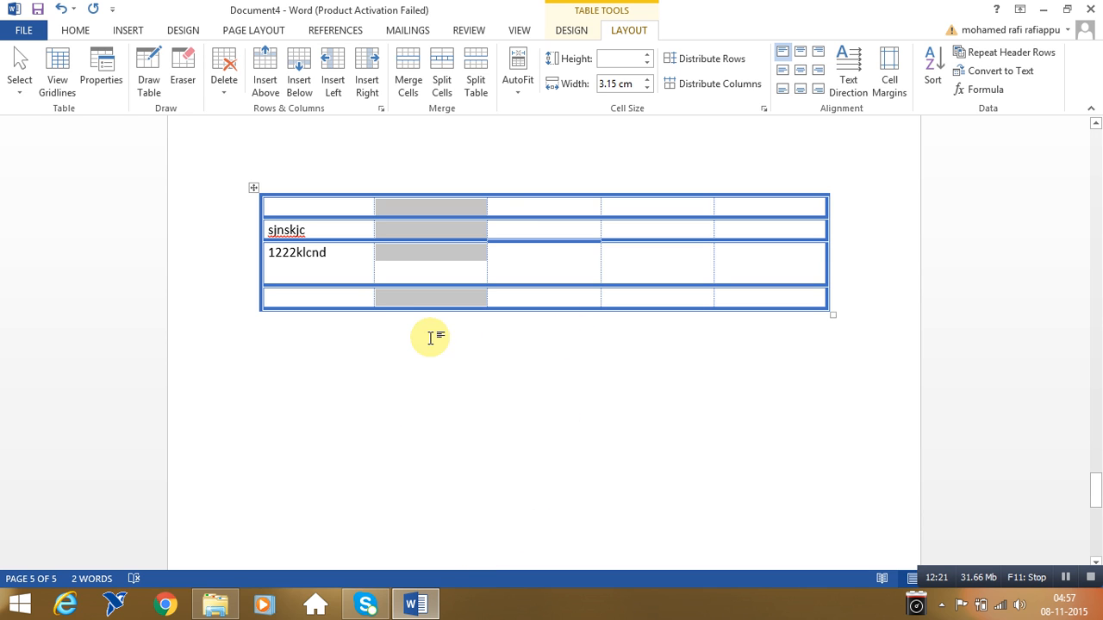
{"action": "left_click", "coordinate": [536, 226]}
{"action": "left_click", "coordinate": [18, 93]}
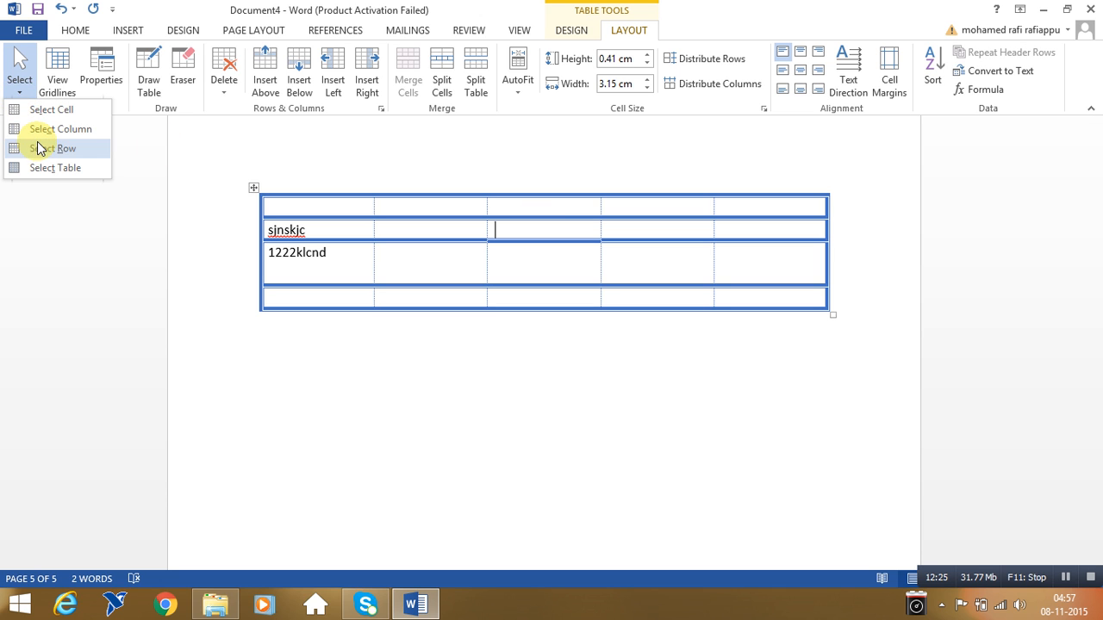
{"action": "left_click", "coordinate": [41, 152]}
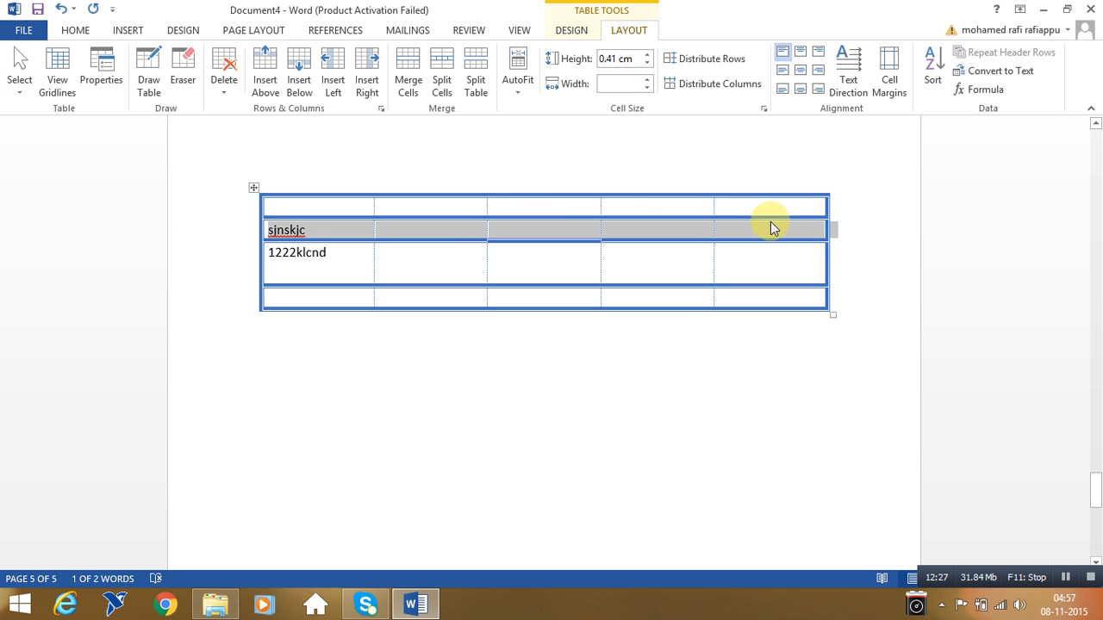
Select the second column again, extend the selection to the whole table, and select just the third row.
{"action": "left_click", "coordinate": [441, 250]}
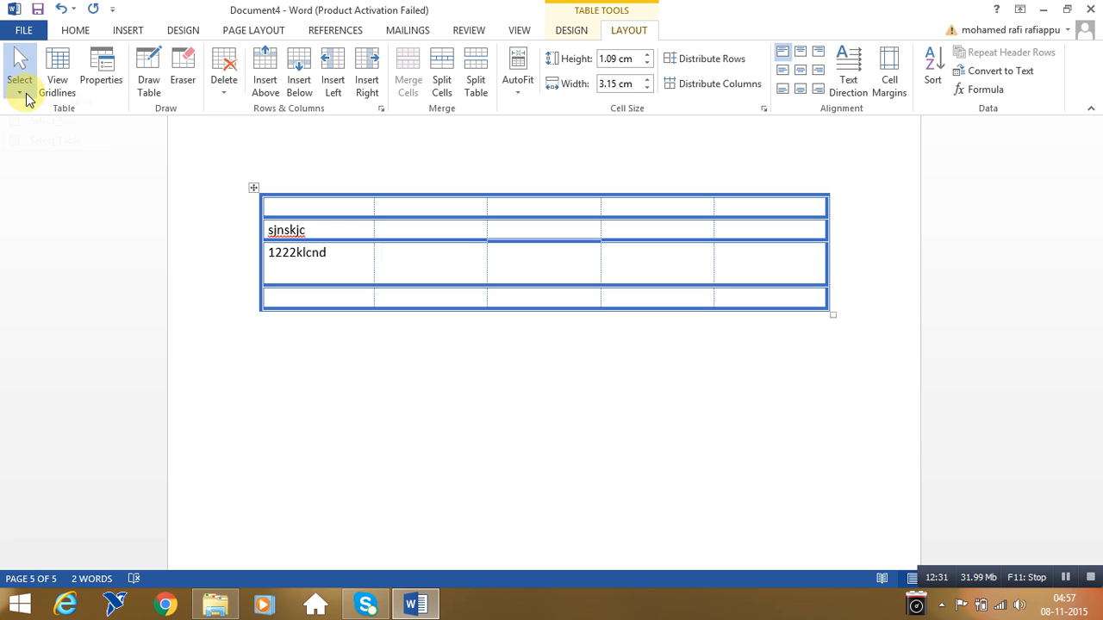
{"action": "left_click", "coordinate": [51, 129]}
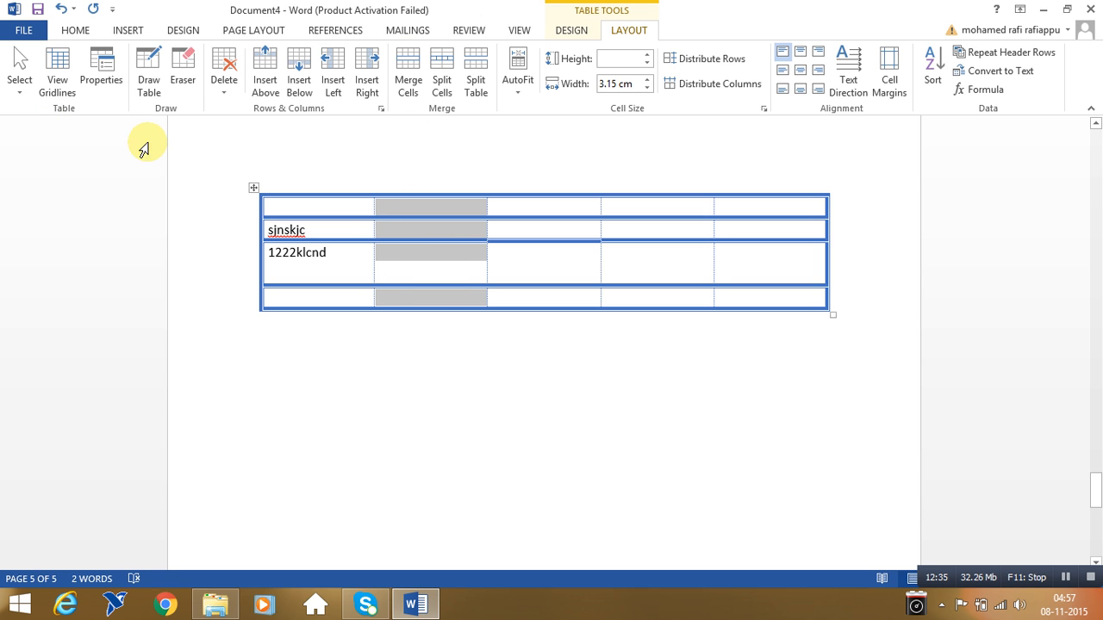
{"action": "left_click", "coordinate": [24, 94]}
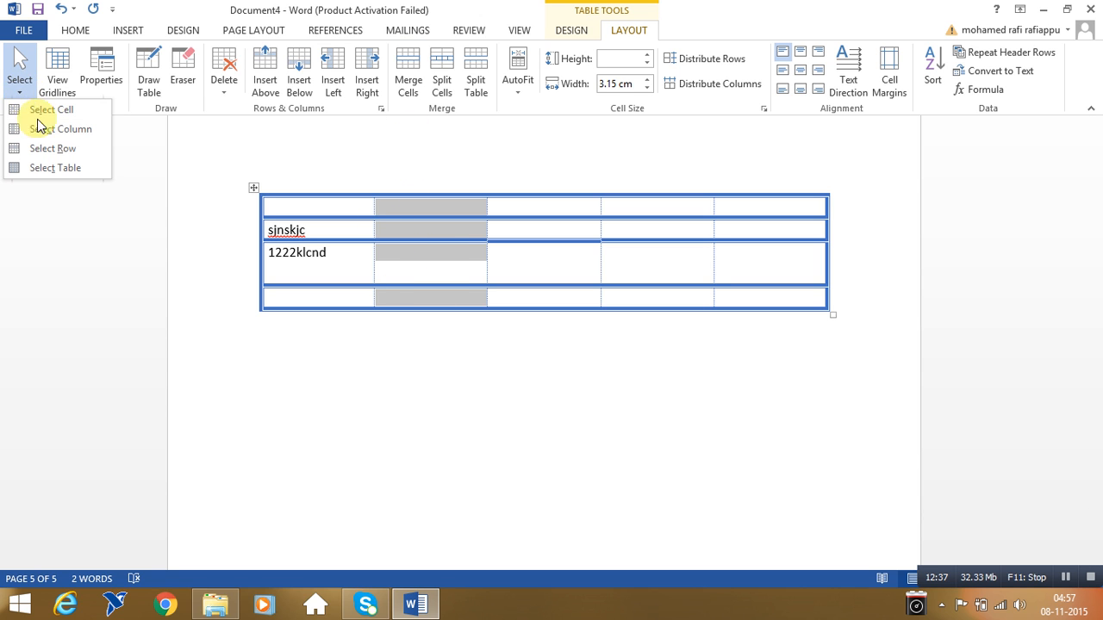
{"action": "left_click", "coordinate": [50, 166]}
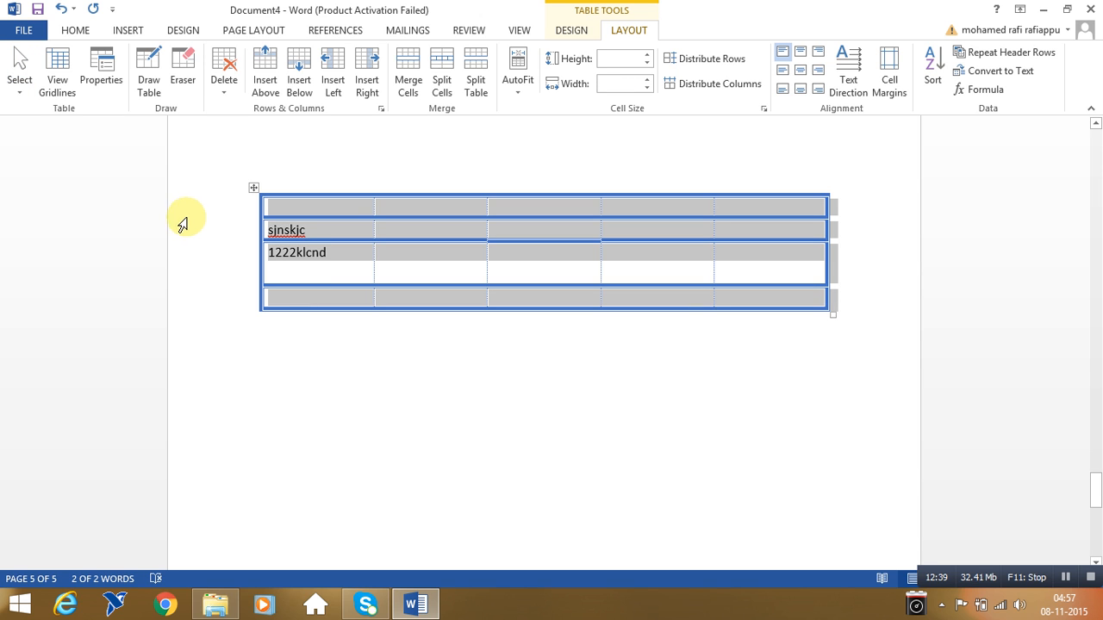
{"action": "left_click", "coordinate": [231, 269]}
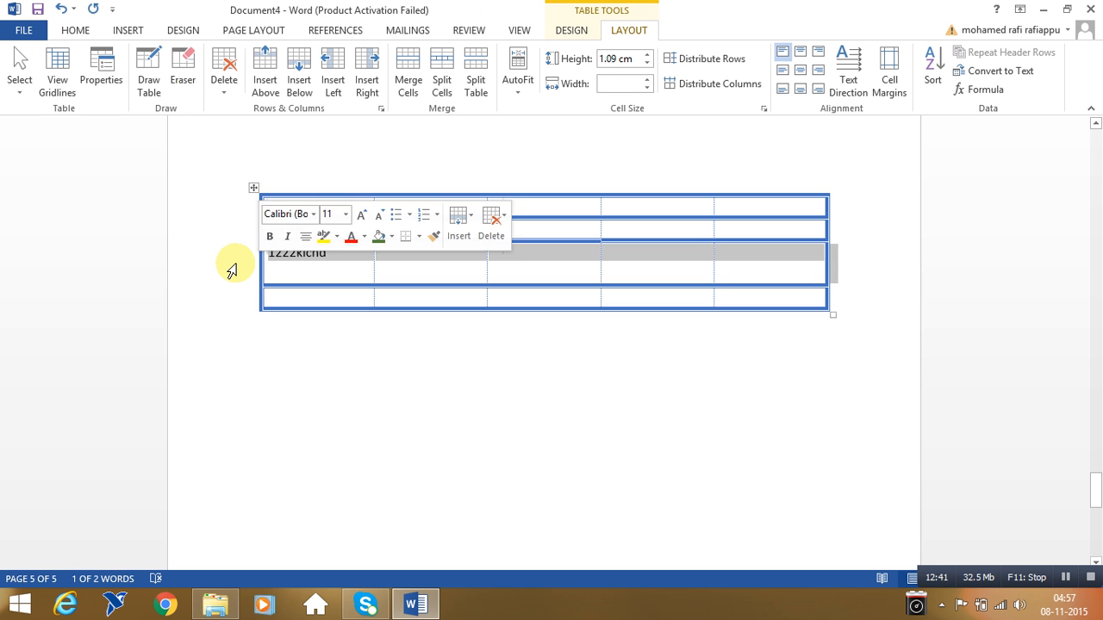
Draw a single-cell table about 5.2 cm high directly below the existing table with Draw Table.
{"action": "left_click", "coordinate": [150, 81]}
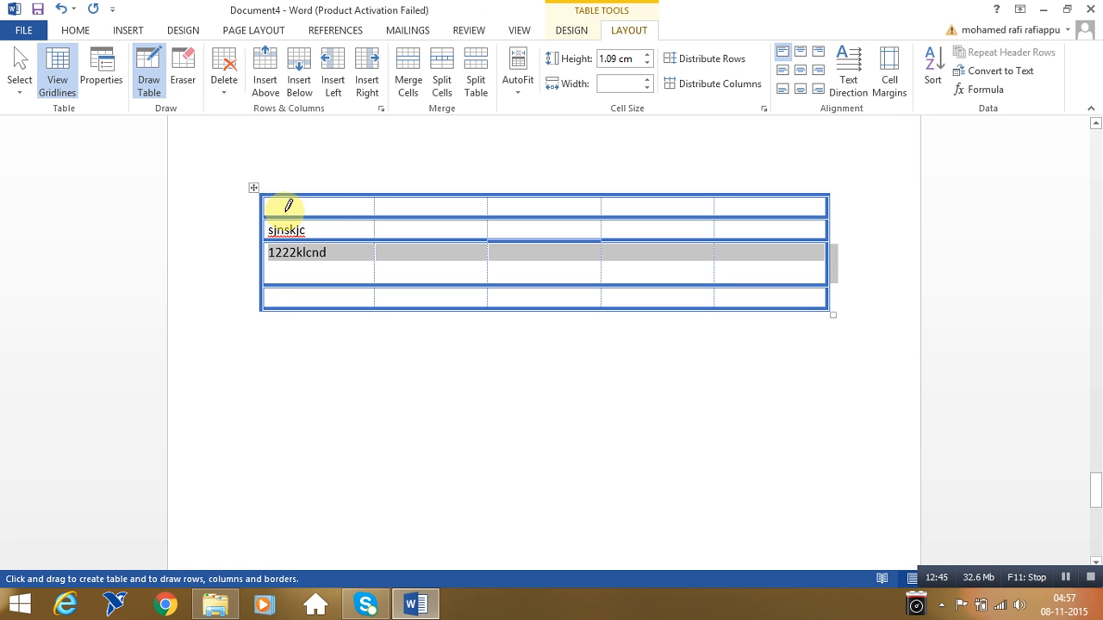
{"action": "mouse_move", "coordinate": [261, 325]}
{"action": "left_mouse_down"}
{"action": "mouse_move", "coordinate": [308, 399]}
{"action": "mouse_move", "coordinate": [644, 485]}
{"action": "mouse_move", "coordinate": [687, 512]}
{"action": "left_mouse_up"}
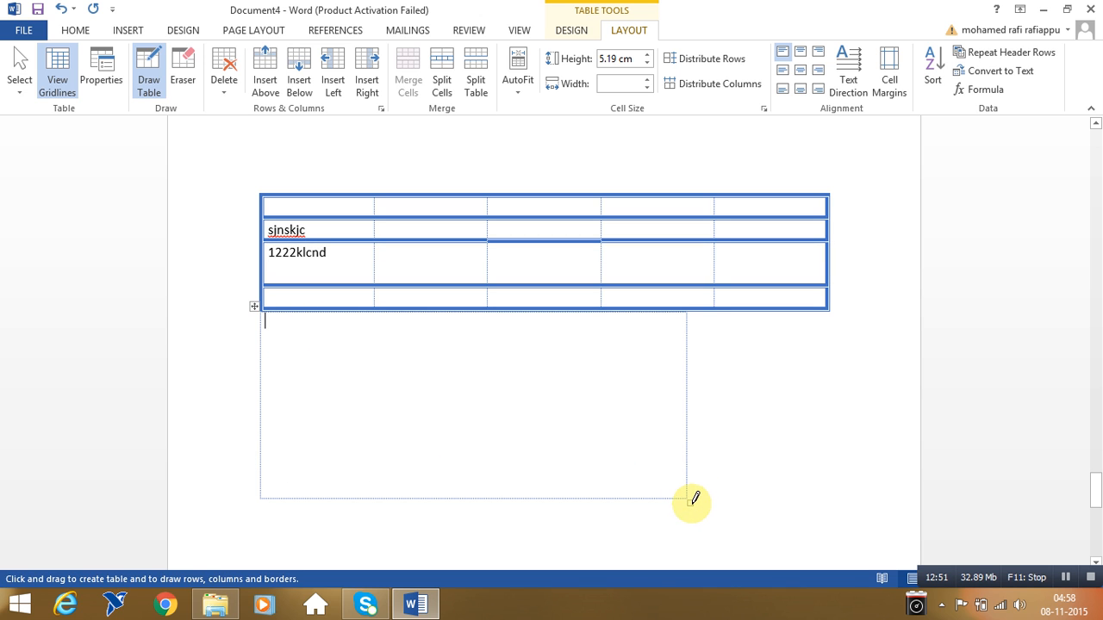
{"action": "left_click_drag", "start_coordinate": [690, 507], "coordinate": [575, 446]}
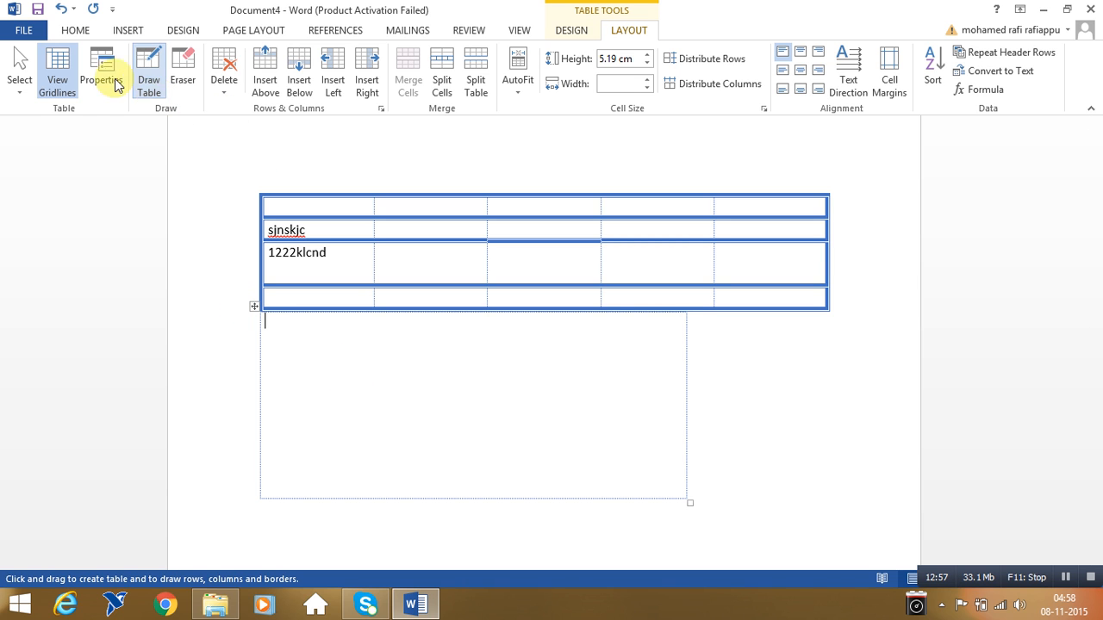
Insert a nested table of 6 columns and 7 rows inside the drawn cell, and increase its sixth row's height.
{"action": "left_click", "coordinate": [581, 36]}
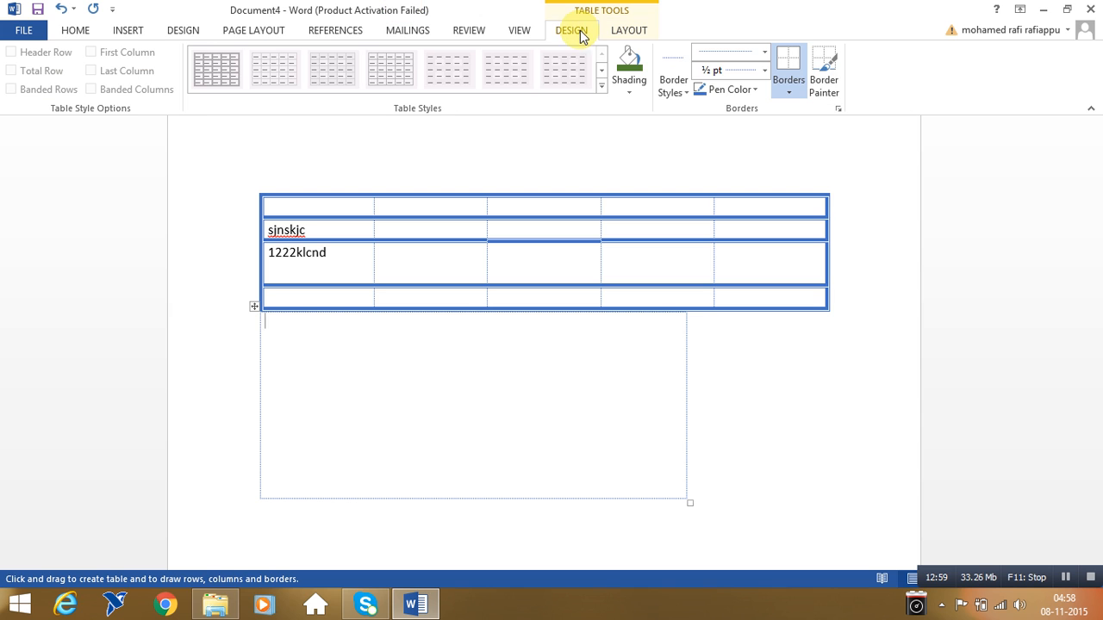
{"action": "left_click", "coordinate": [520, 30]}
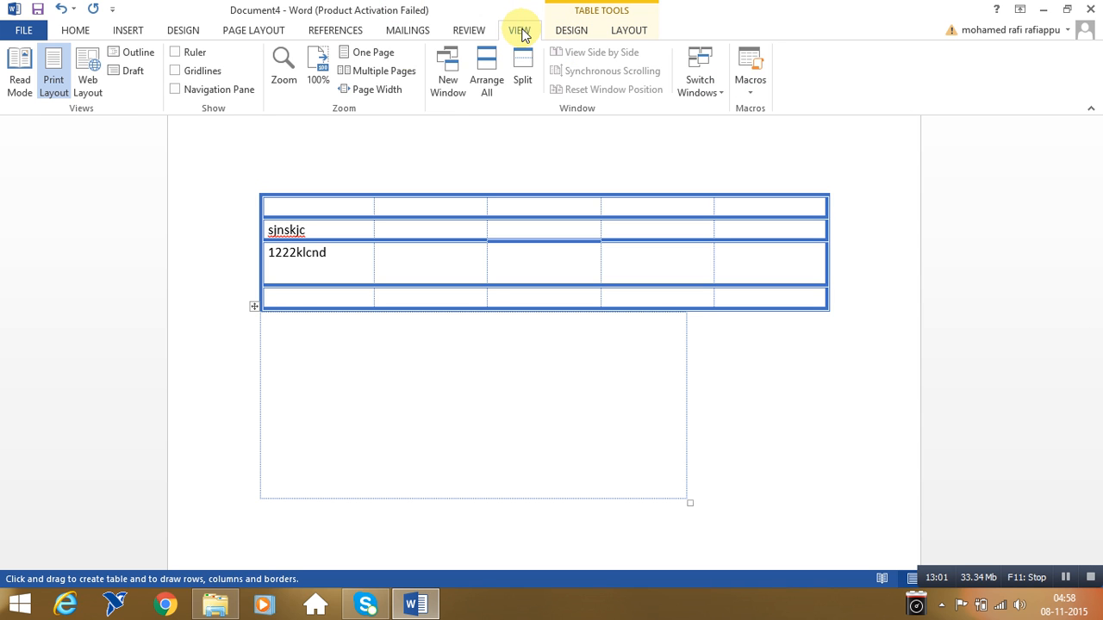
{"action": "left_click", "coordinate": [126, 31]}
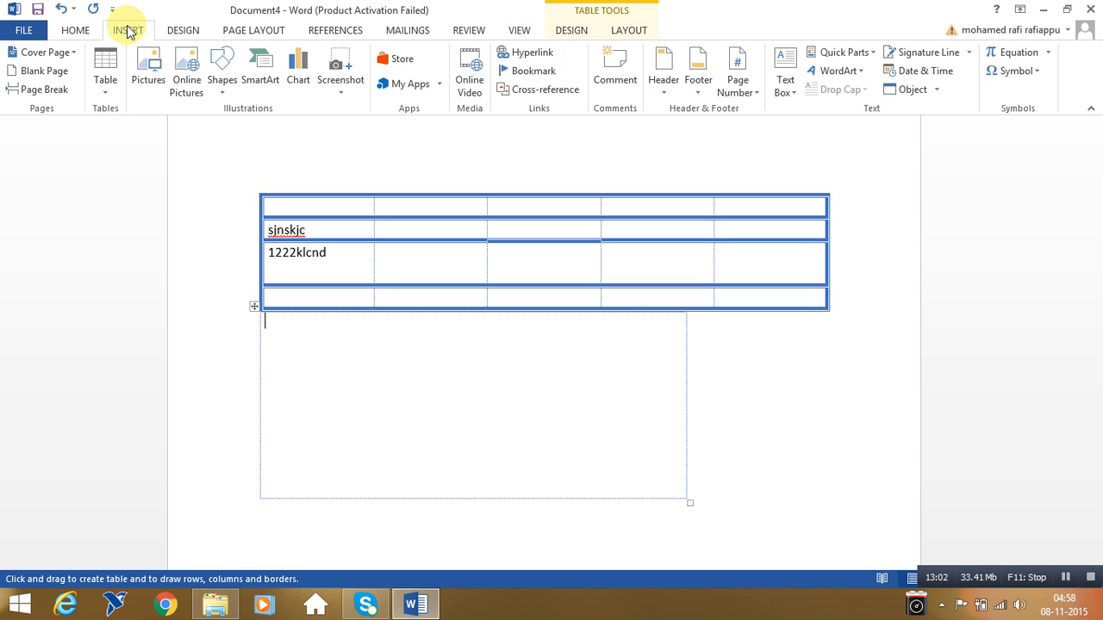
{"action": "left_click", "coordinate": [110, 89]}
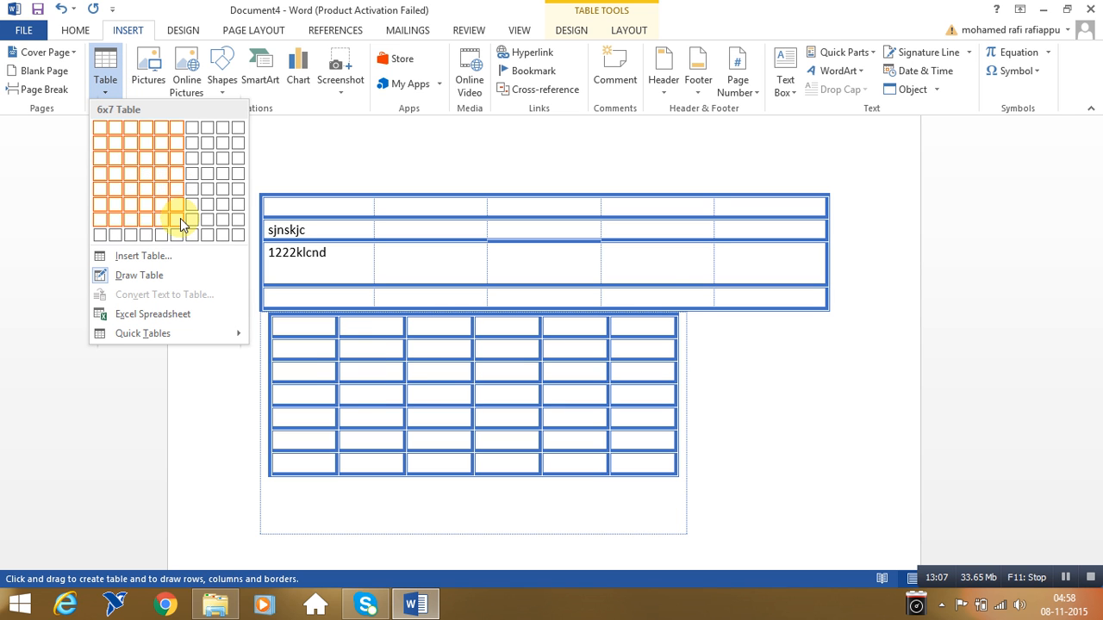
{"action": "left_click", "coordinate": [179, 219]}
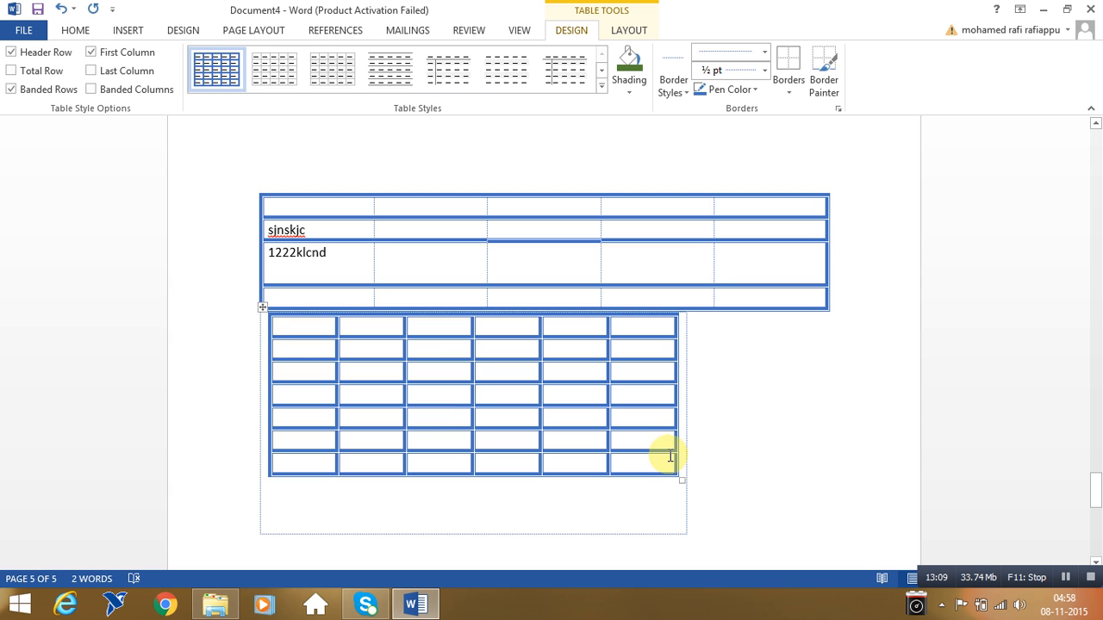
{"action": "left_click_drag", "start_coordinate": [642, 454], "coordinate": [652, 517]}
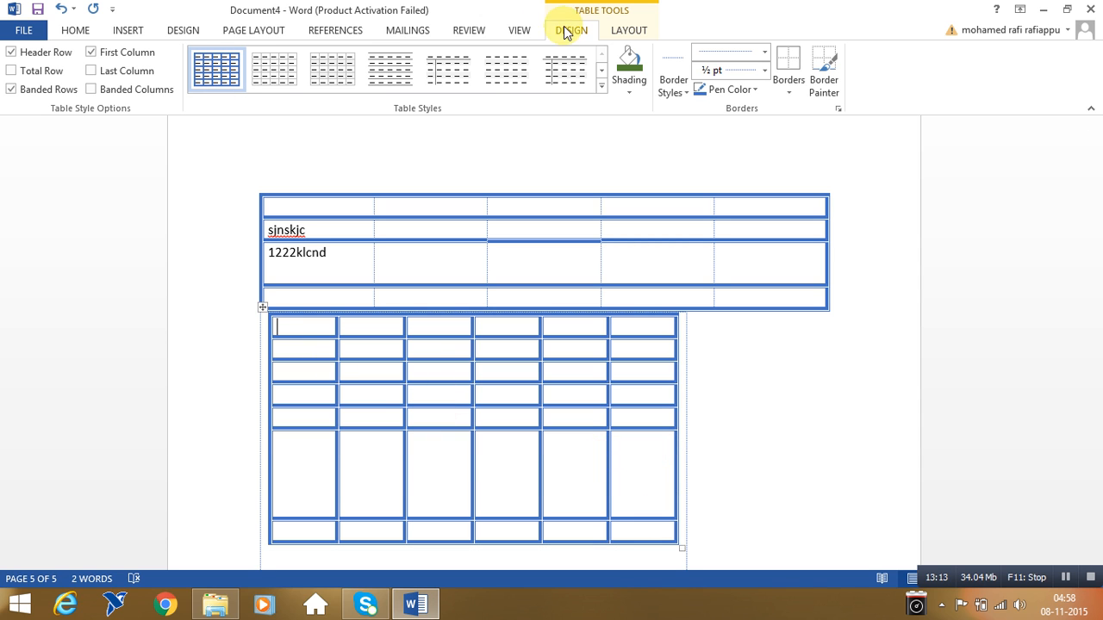
{"action": "left_click", "coordinate": [625, 33]}
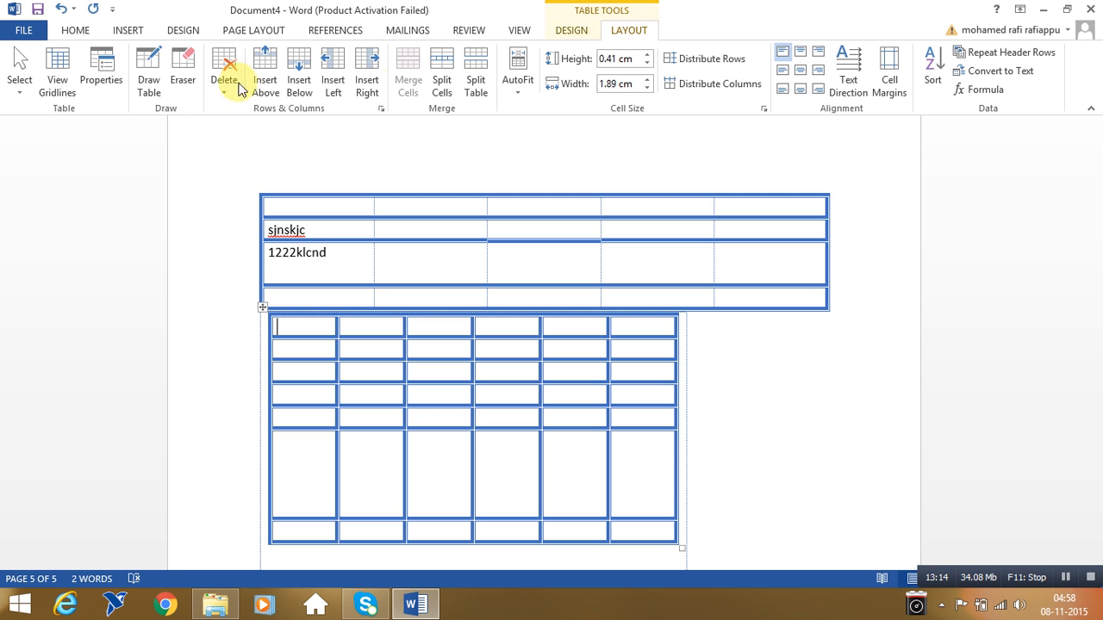
Erase the borders between the third and fourth rows of the upper table with the Eraser.
{"action": "left_click", "coordinate": [183, 82]}
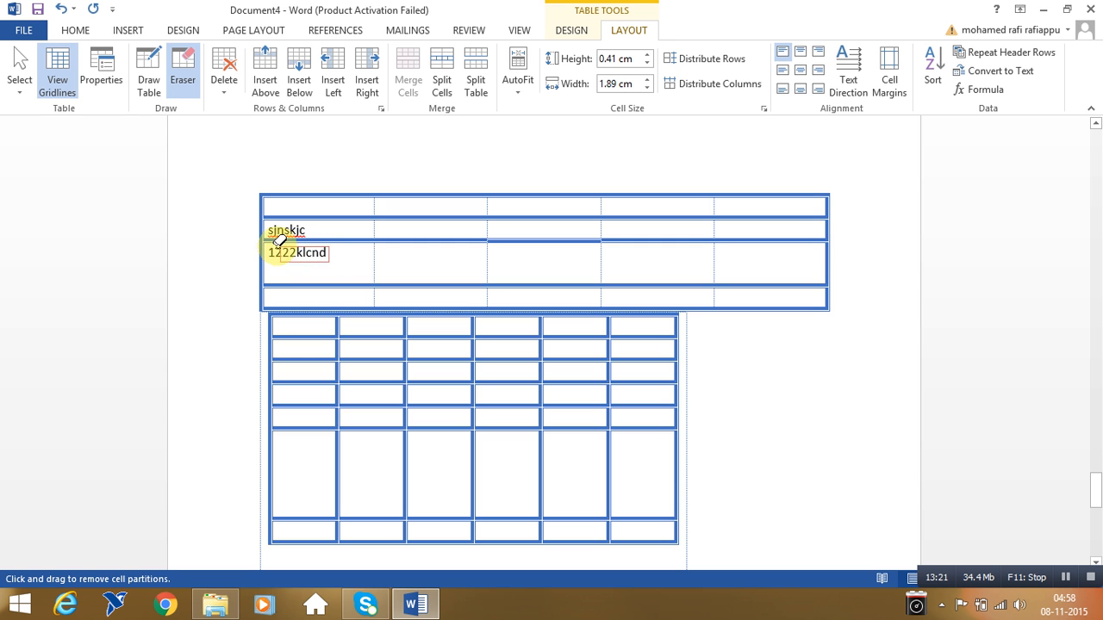
{"action": "left_click_drag", "start_coordinate": [317, 284], "coordinate": [413, 284]}
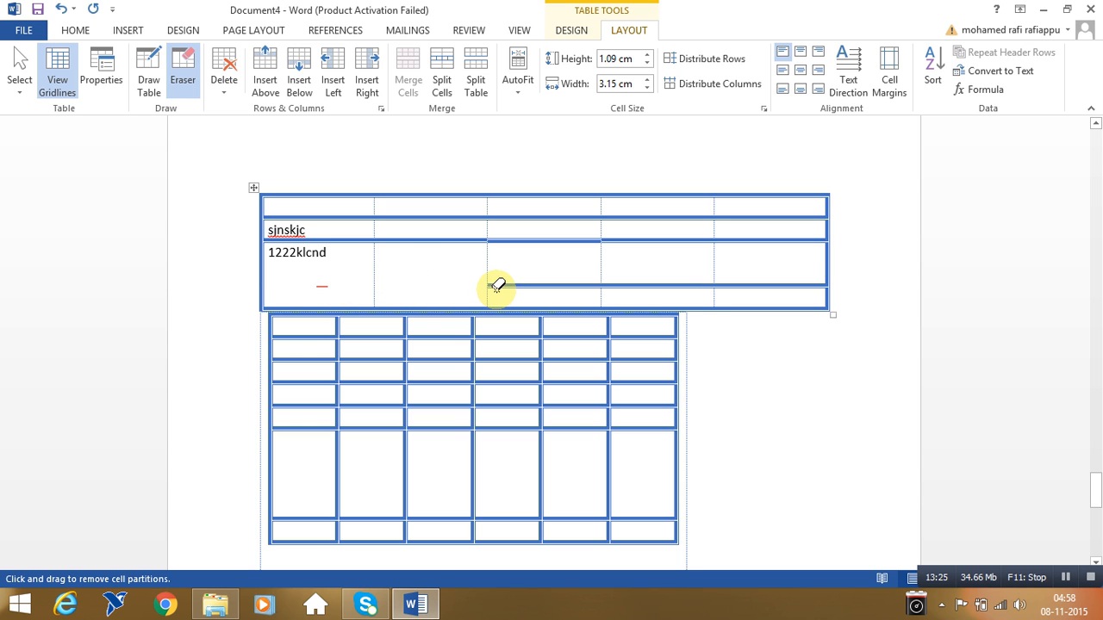
{"action": "left_click_drag", "start_coordinate": [494, 282], "coordinate": [614, 284]}
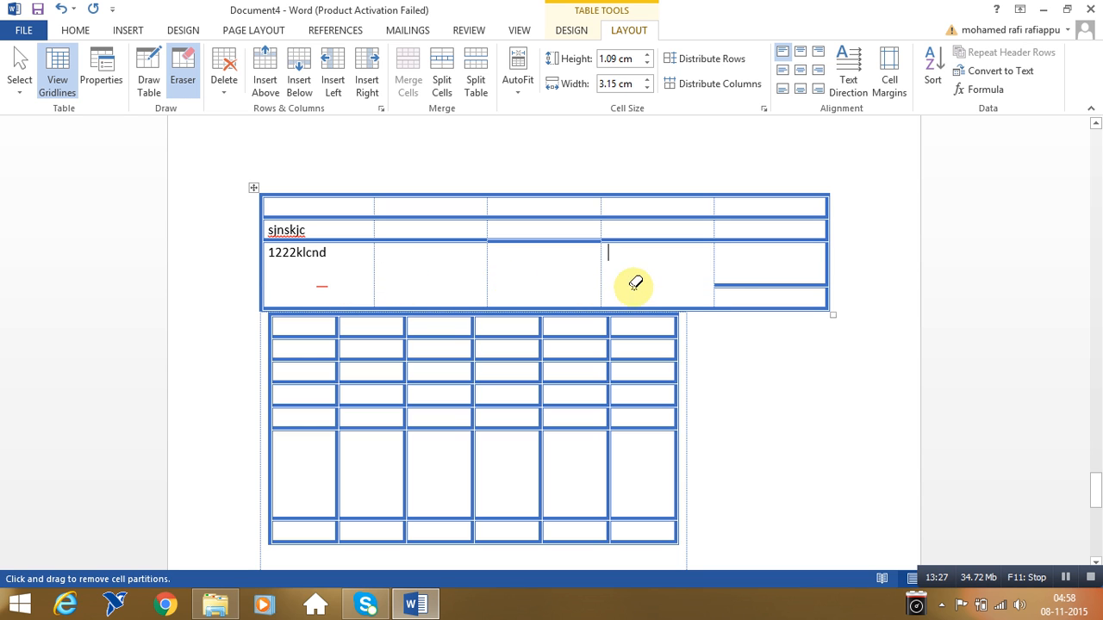
{"action": "mouse_move", "coordinate": [719, 283]}
{"action": "left_mouse_down"}
{"action": "mouse_move", "coordinate": [821, 287]}
{"action": "mouse_move", "coordinate": [832, 278]}
{"action": "mouse_move", "coordinate": [702, 312]}
{"action": "mouse_move", "coordinate": [661, 289]}
{"action": "left_mouse_up"}
Erase the column dividers in the nested table's first six rows and the borders separating its first three rows.
{"action": "mouse_move", "coordinate": [554, 308]}
{"action": "left_mouse_down"}
{"action": "mouse_move", "coordinate": [505, 320]}
{"action": "mouse_move", "coordinate": [312, 454]}
{"action": "left_mouse_up"}
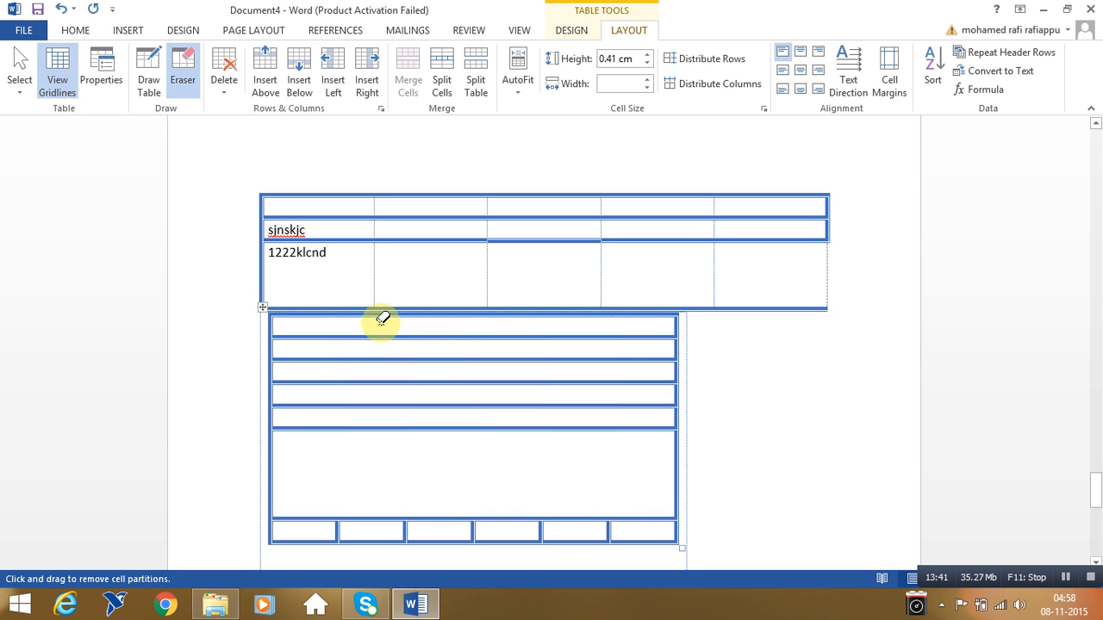
{"action": "left_click_drag", "start_coordinate": [438, 337], "coordinate": [569, 338]}
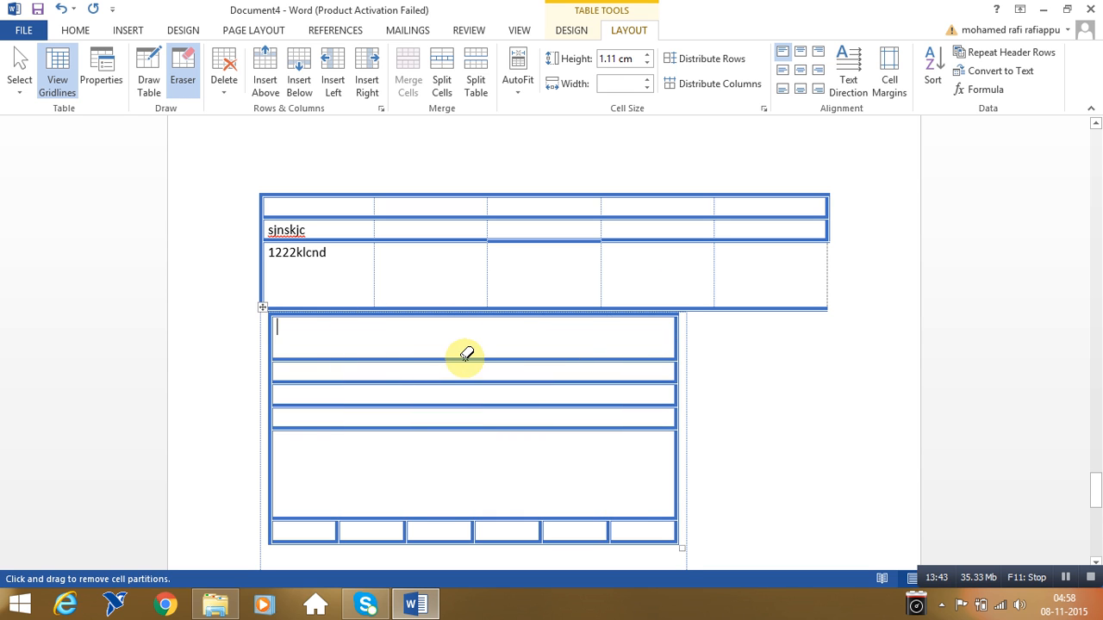
{"action": "left_click_drag", "start_coordinate": [430, 356], "coordinate": [551, 362]}
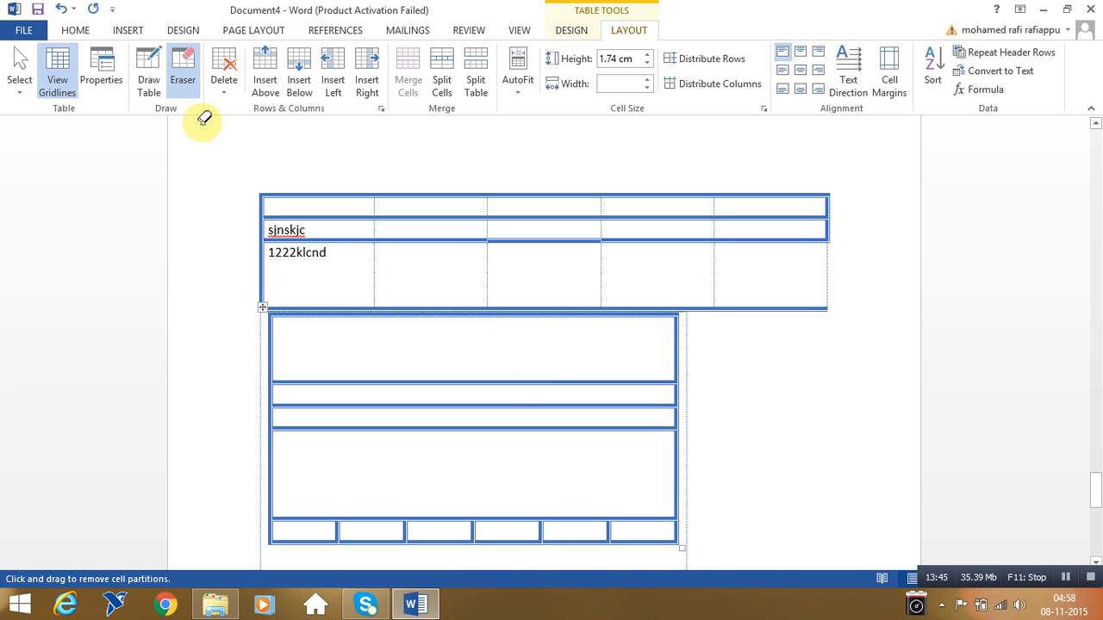
Erase the border between the second and third rows in the upper table's second column, and turn the Eraser off.
{"action": "left_click", "coordinate": [225, 93]}
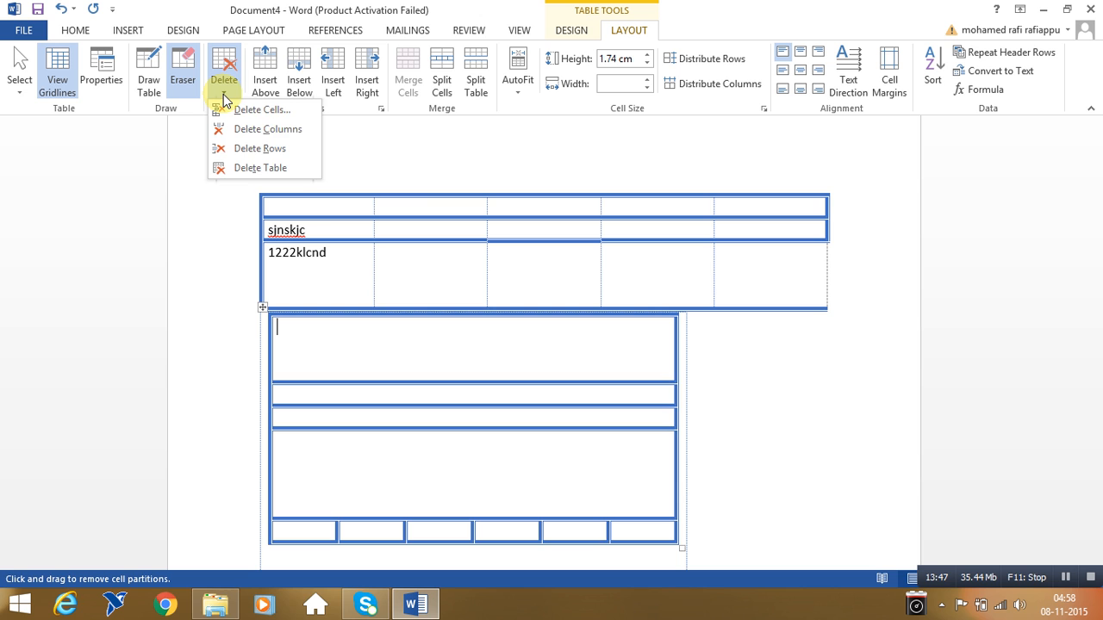
{"action": "left_click", "coordinate": [176, 253]}
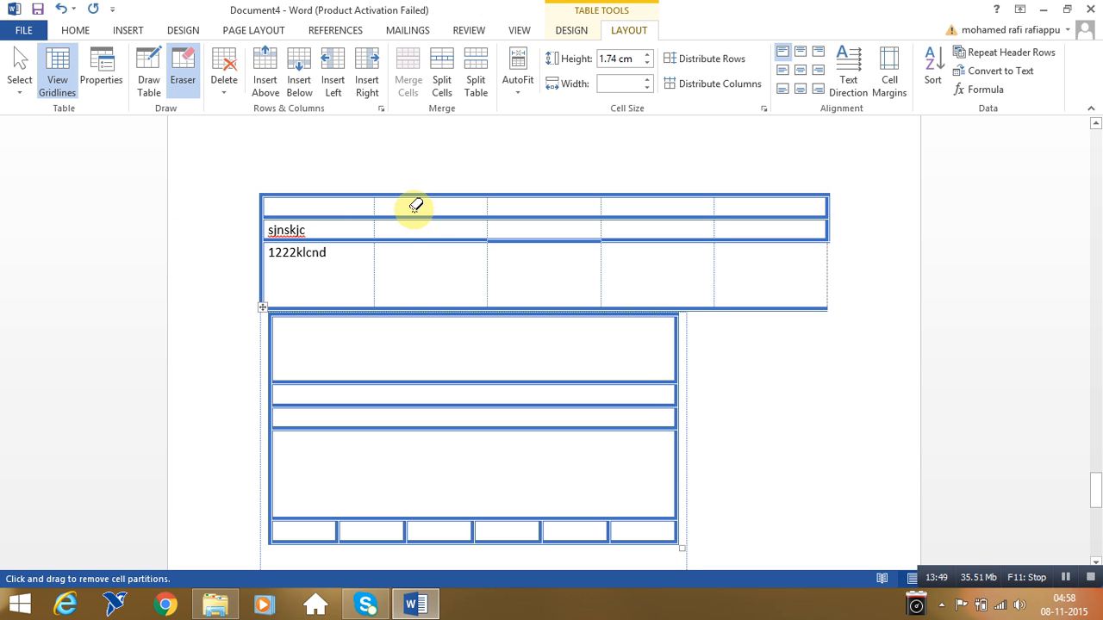
{"action": "left_click", "coordinate": [406, 241]}
{"action": "left_click", "coordinate": [828, 374]}
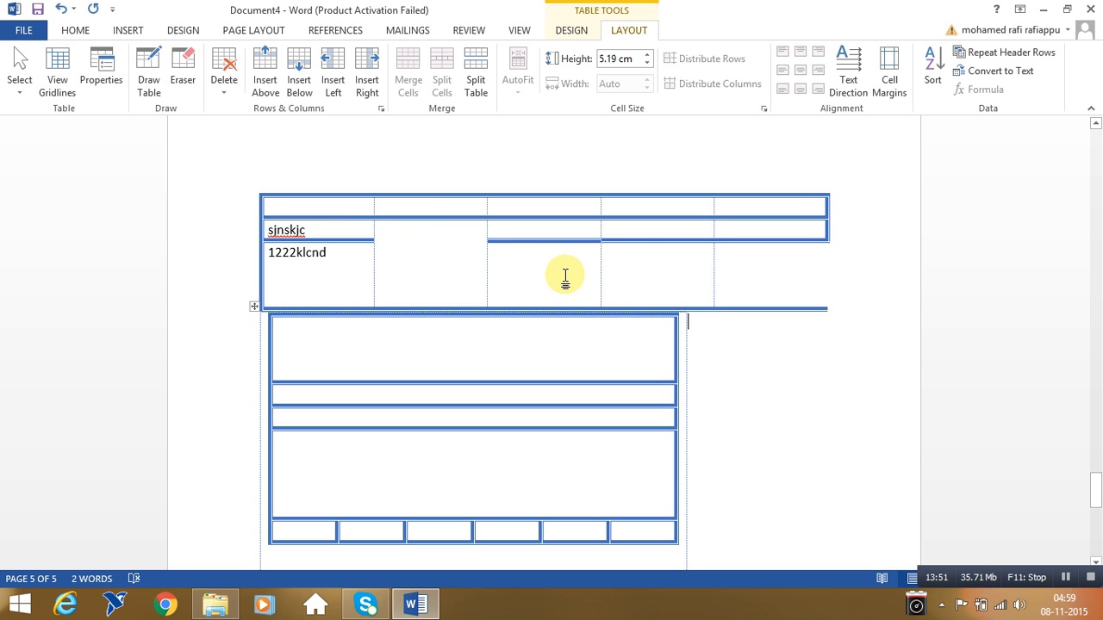
Delete the upper table's second row using Delete Cells with the Delete entire row option.
{"action": "left_click", "coordinate": [638, 234]}
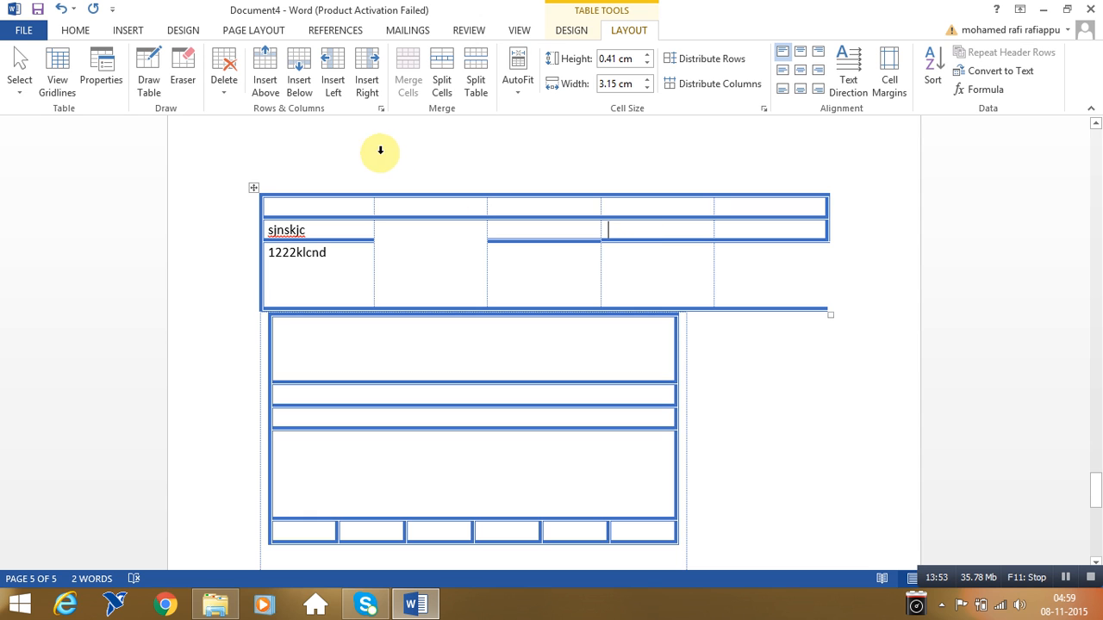
{"action": "left_click", "coordinate": [229, 90]}
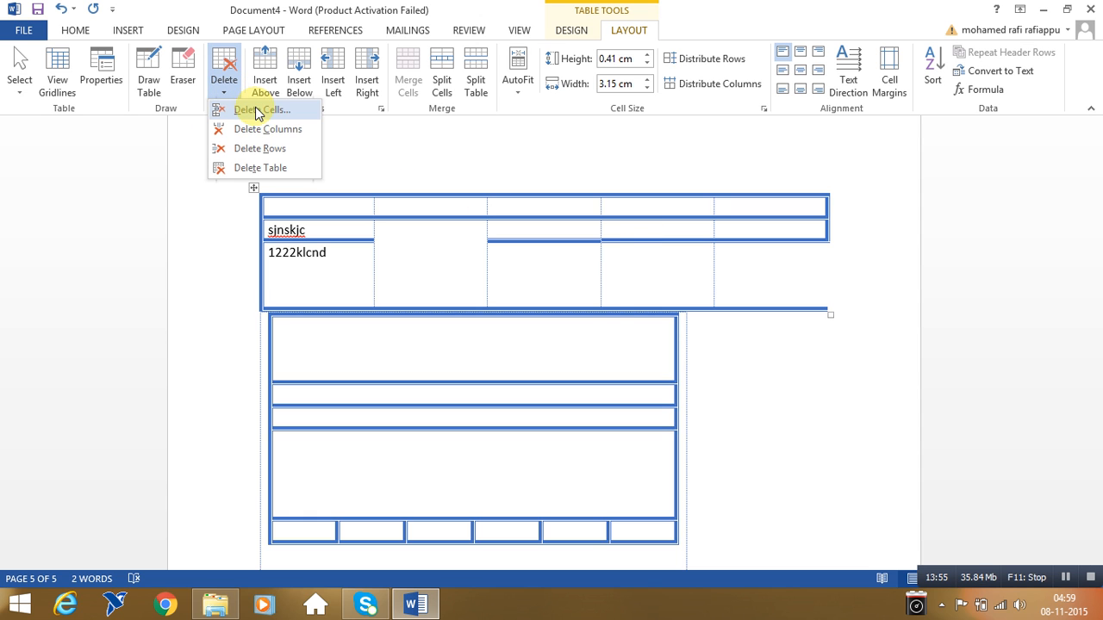
{"action": "left_click", "coordinate": [256, 111]}
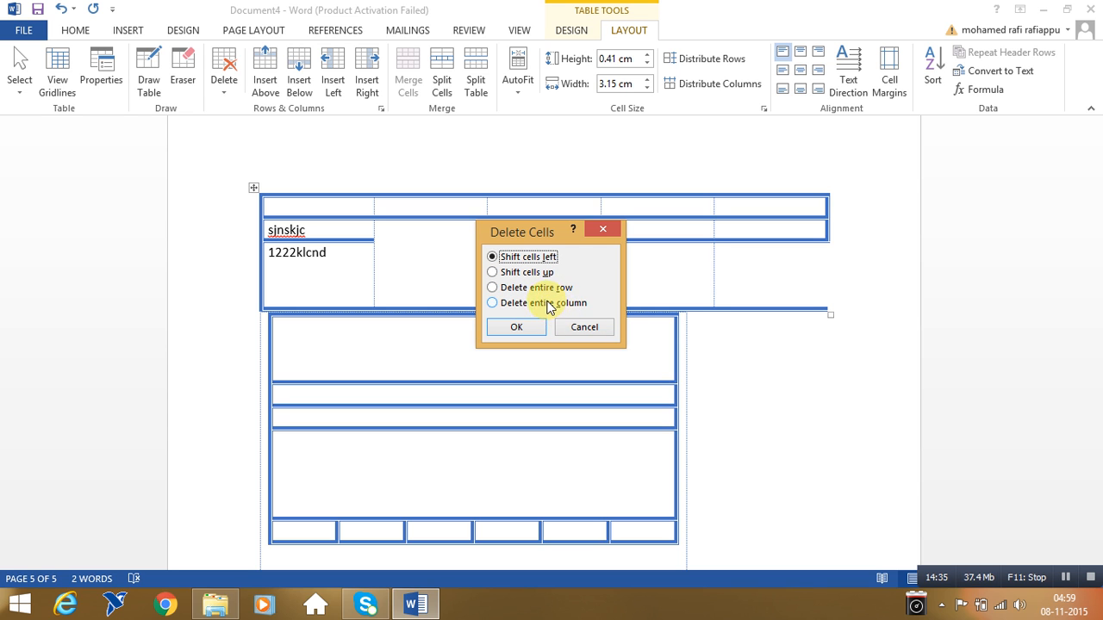
{"action": "left_click", "coordinate": [534, 289]}
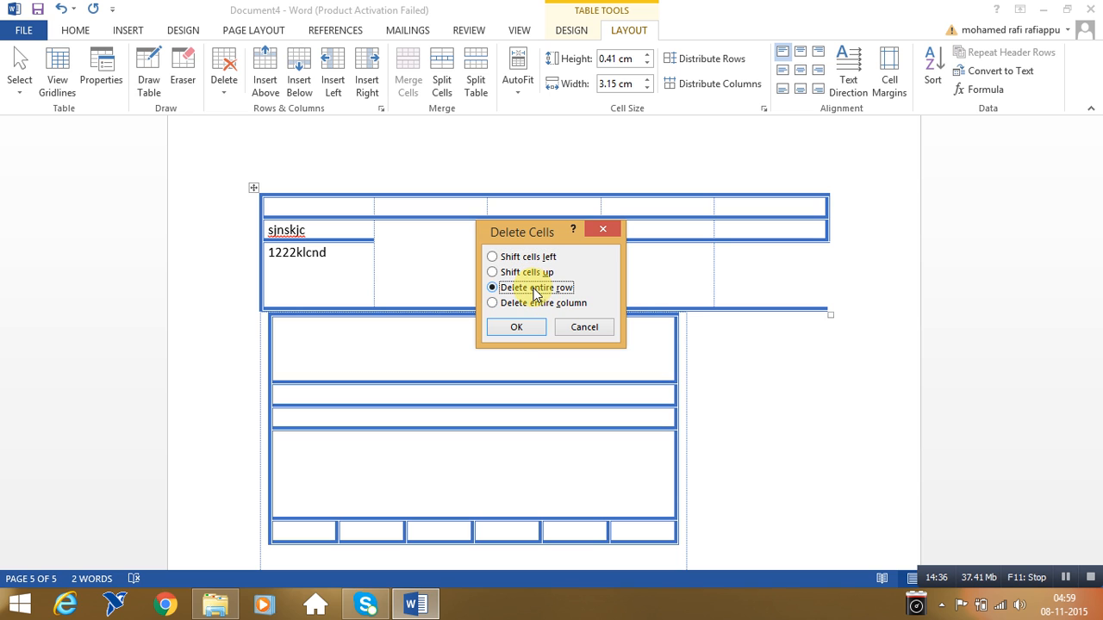
{"action": "left_click", "coordinate": [520, 331]}
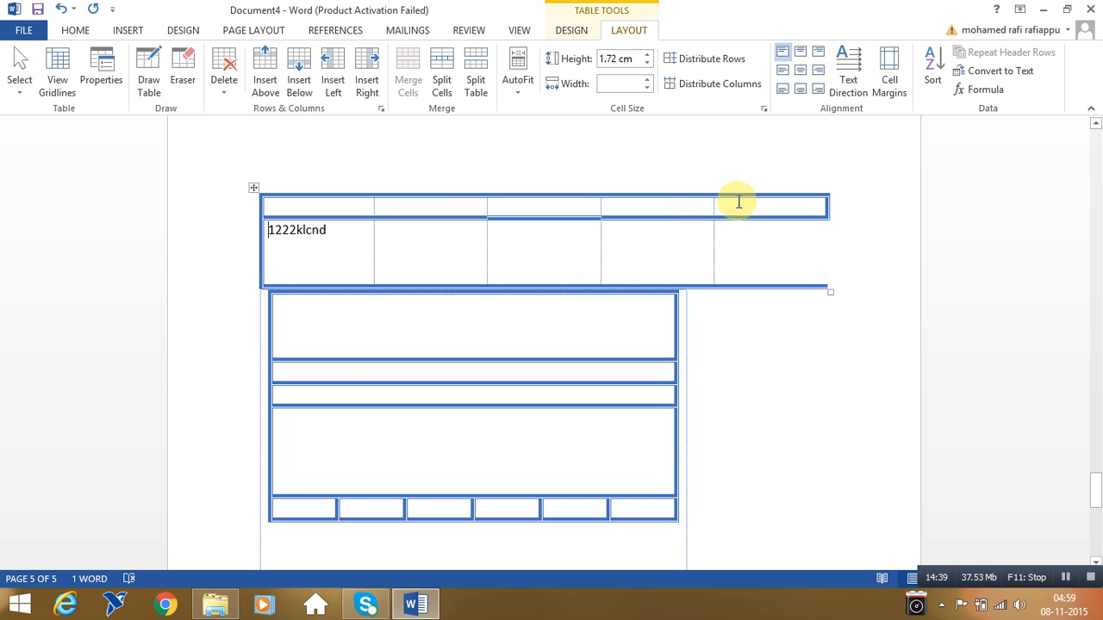
Try Delete Columns from the third cell of the nested table's last row, and undo the deletion.
{"action": "left_click", "coordinate": [443, 509]}
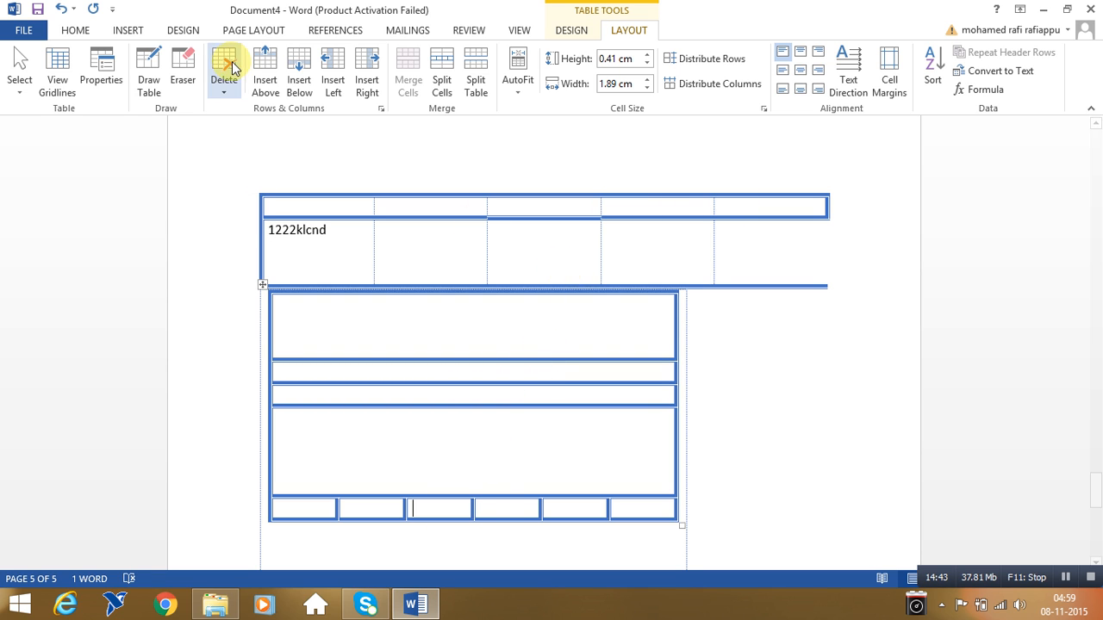
{"action": "left_click", "coordinate": [220, 98]}
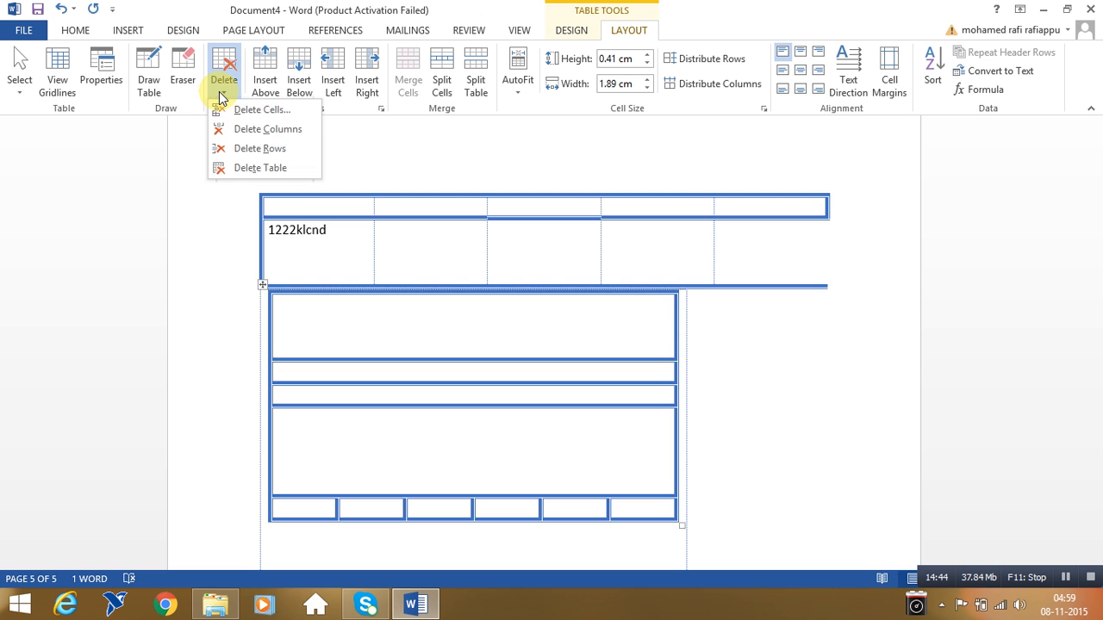
{"action": "left_click", "coordinate": [263, 129]}
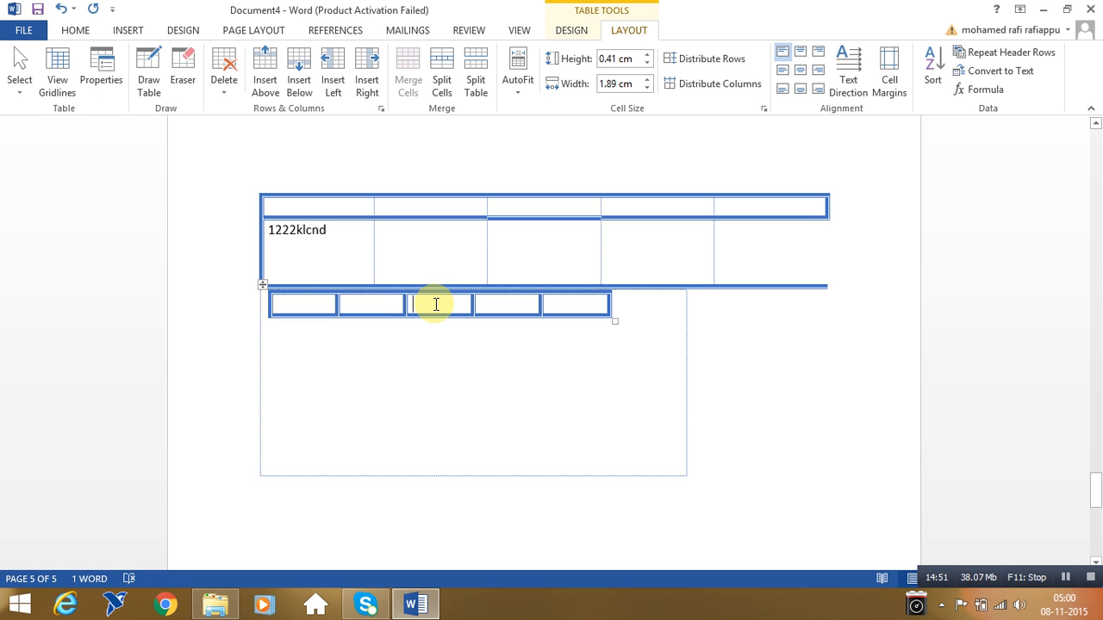
{"action": "key", "text": "ctrl+z"}
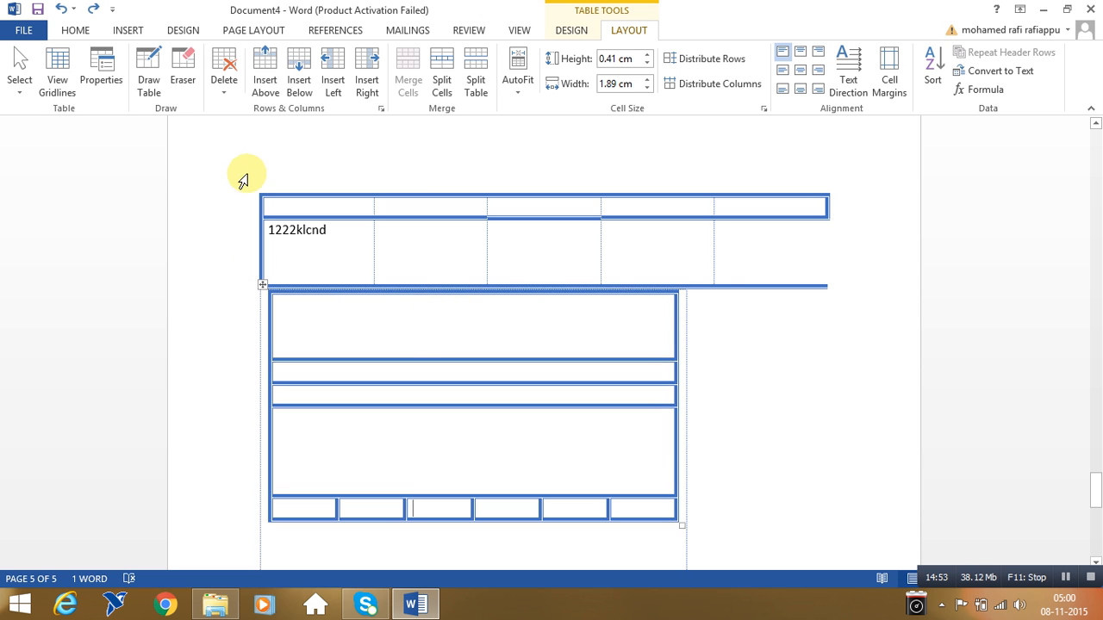
Delete the nested table's last row using Delete Cells with the Delete entire row option.
{"action": "left_click", "coordinate": [230, 96]}
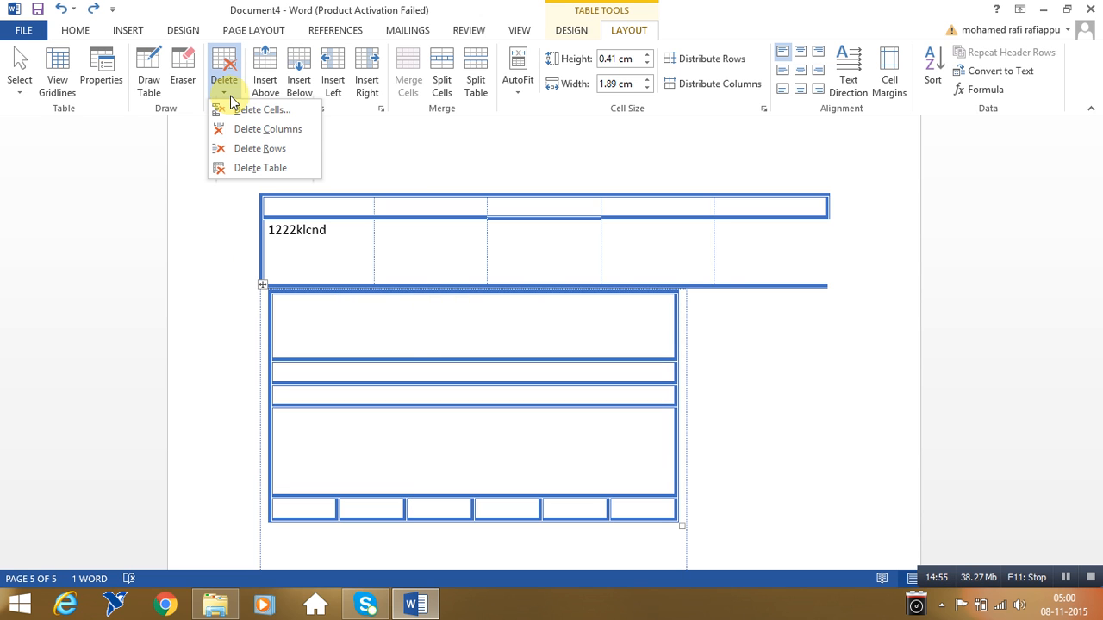
{"action": "left_click", "coordinate": [250, 110]}
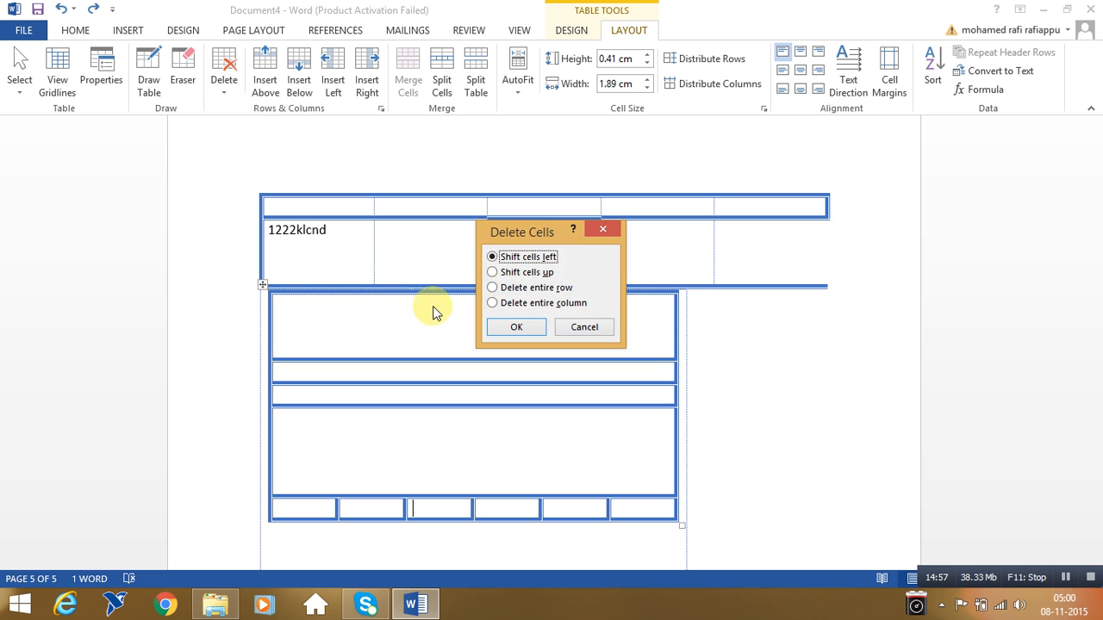
{"action": "left_click", "coordinate": [523, 289]}
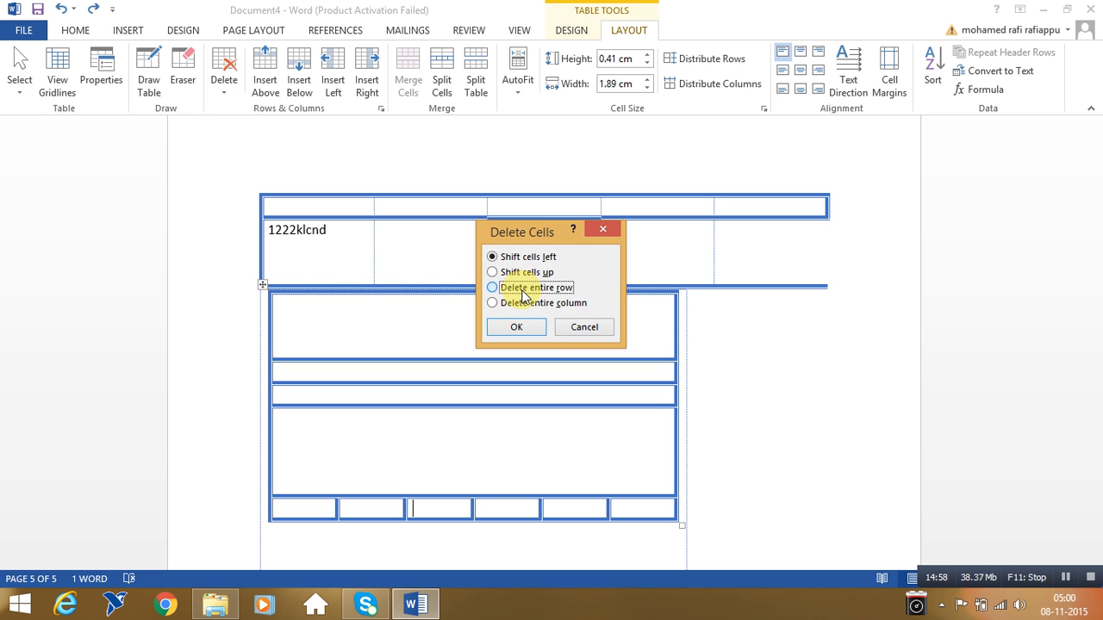
{"action": "left_click", "coordinate": [525, 328]}
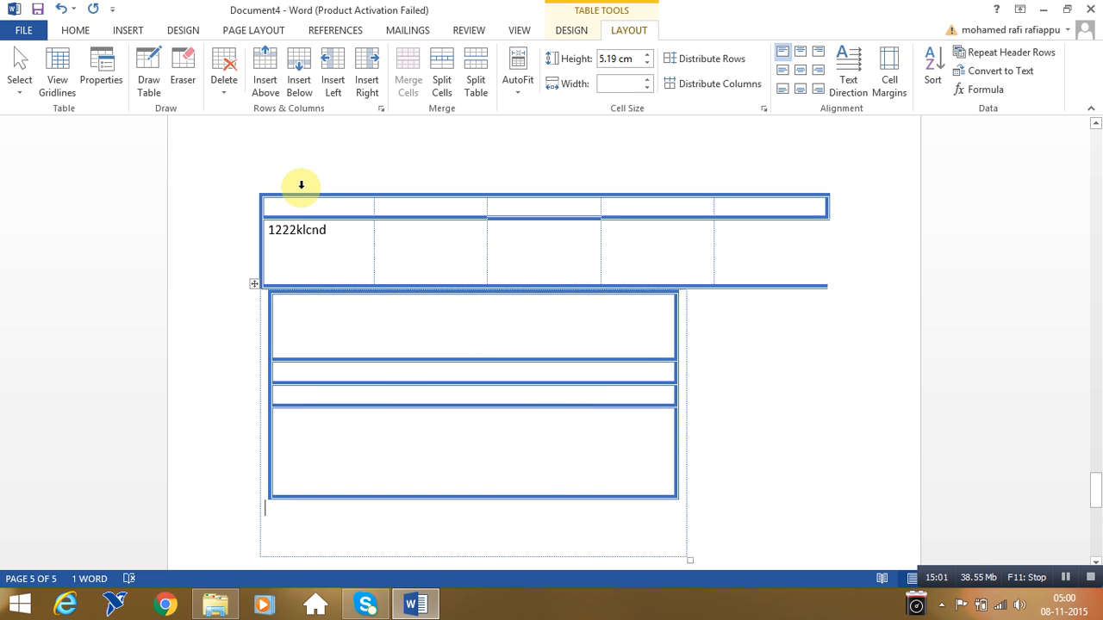
Insert a new row above the first row of the upper table.
{"action": "left_click", "coordinate": [348, 207]}
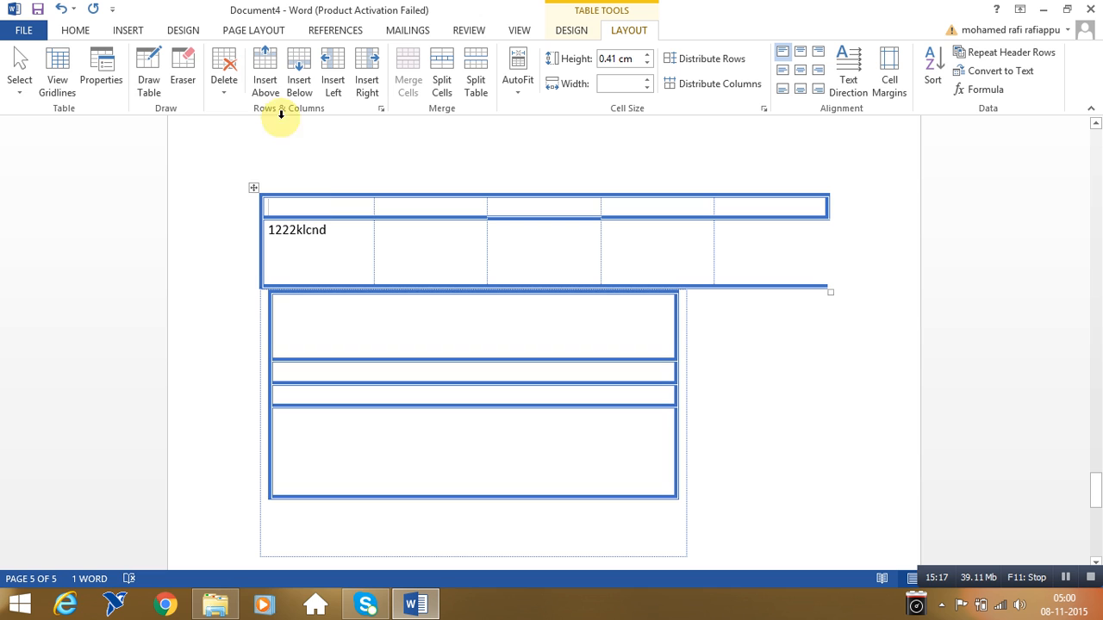
{"action": "left_click", "coordinate": [266, 89]}
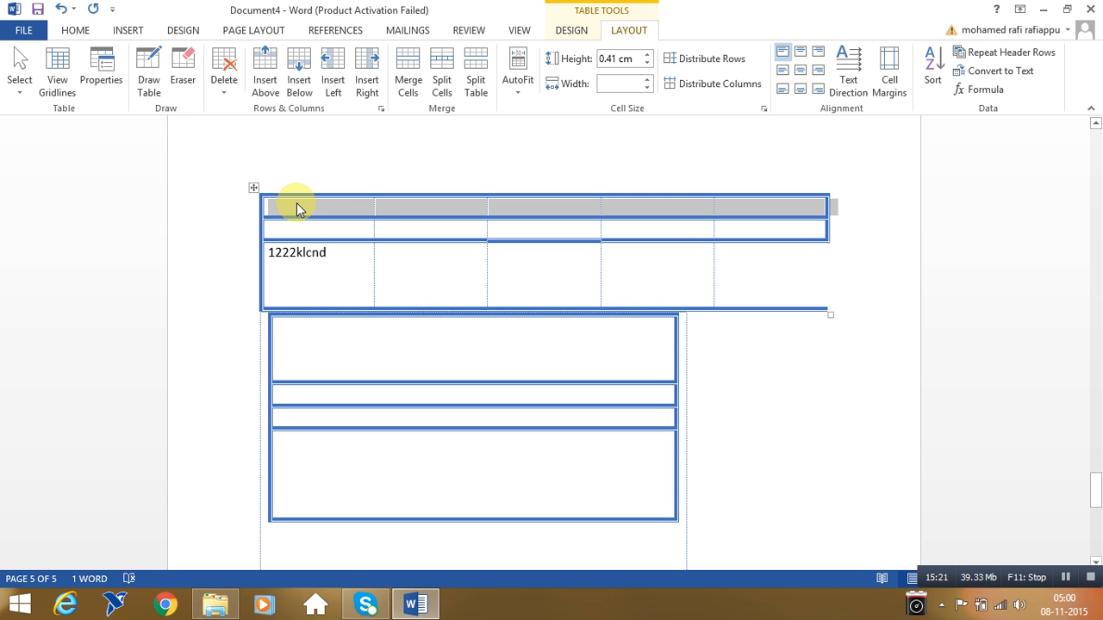
{"action": "left_click", "coordinate": [296, 204]}
{"action": "left_click", "coordinate": [296, 227]}
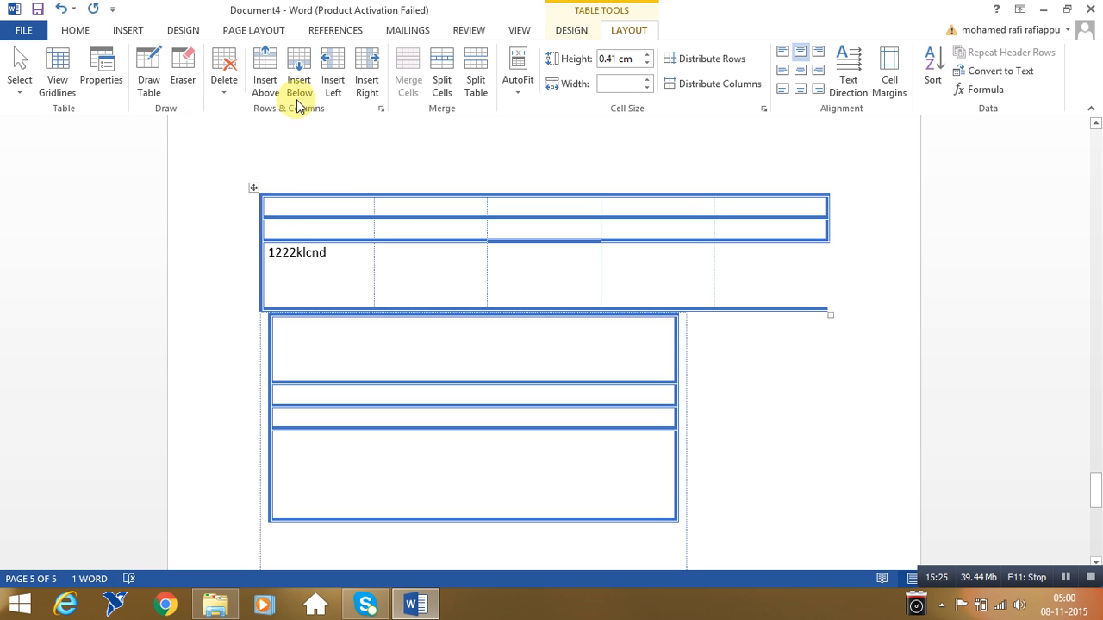
Insert a new row directly below the first row of the upper table.
{"action": "left_click", "coordinate": [290, 210]}
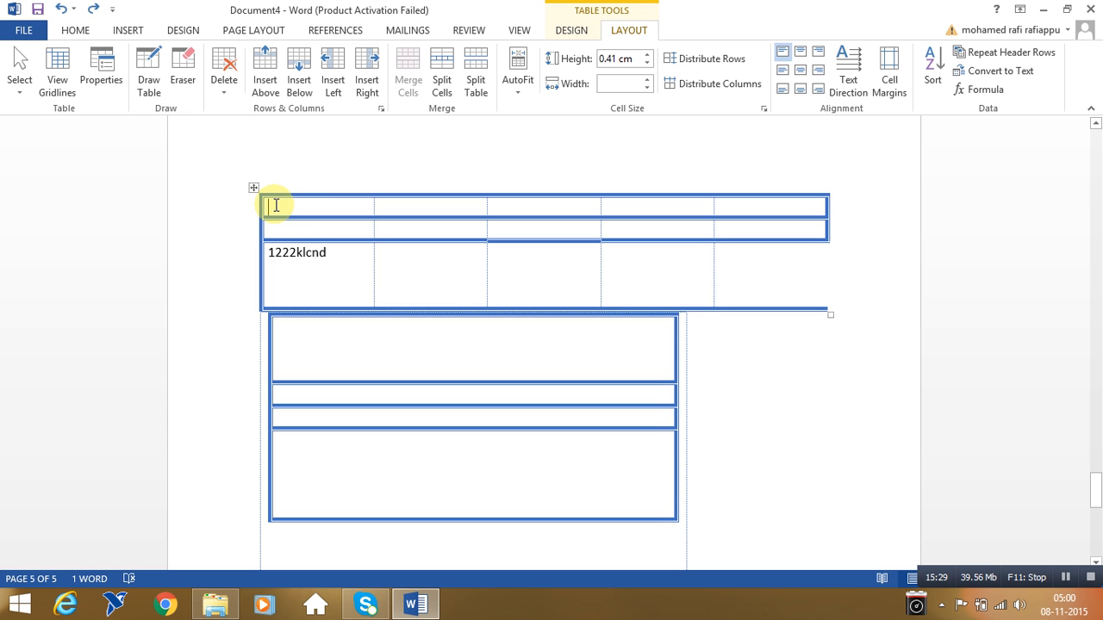
{"action": "left_click", "coordinate": [296, 92]}
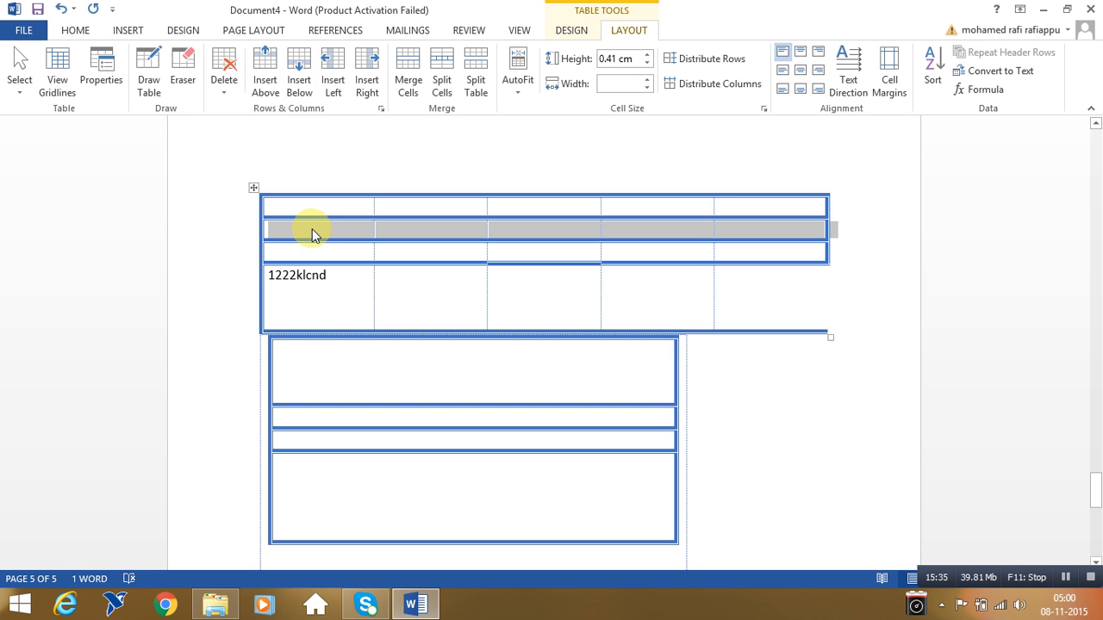
{"action": "left_click", "coordinate": [313, 235]}
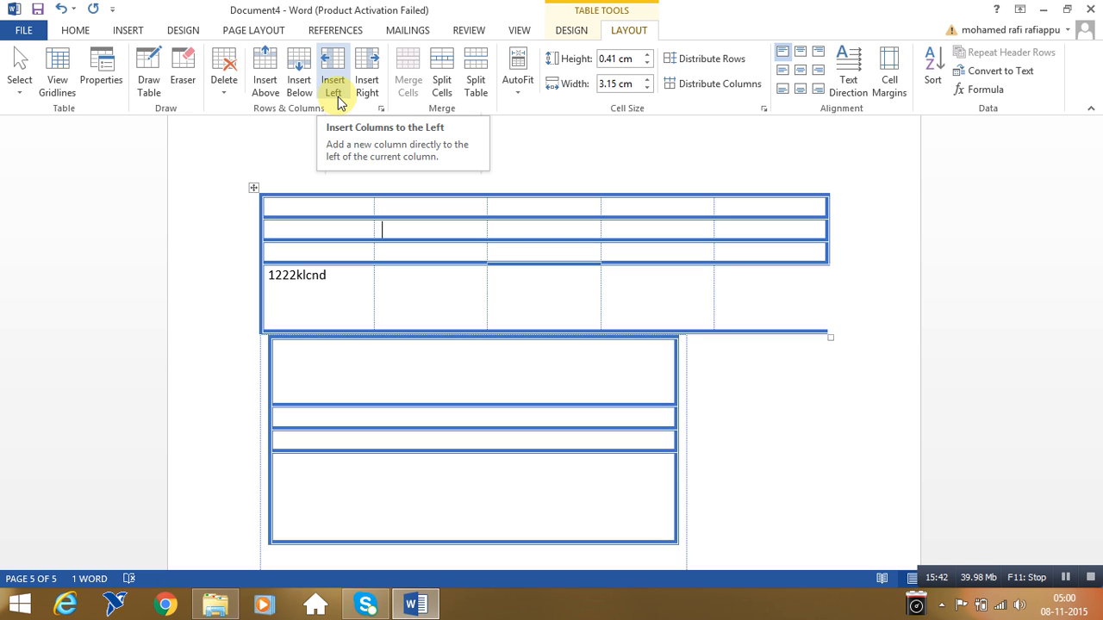
Insert a new column to the left of the upper table's second column.
{"action": "left_click", "coordinate": [387, 232]}
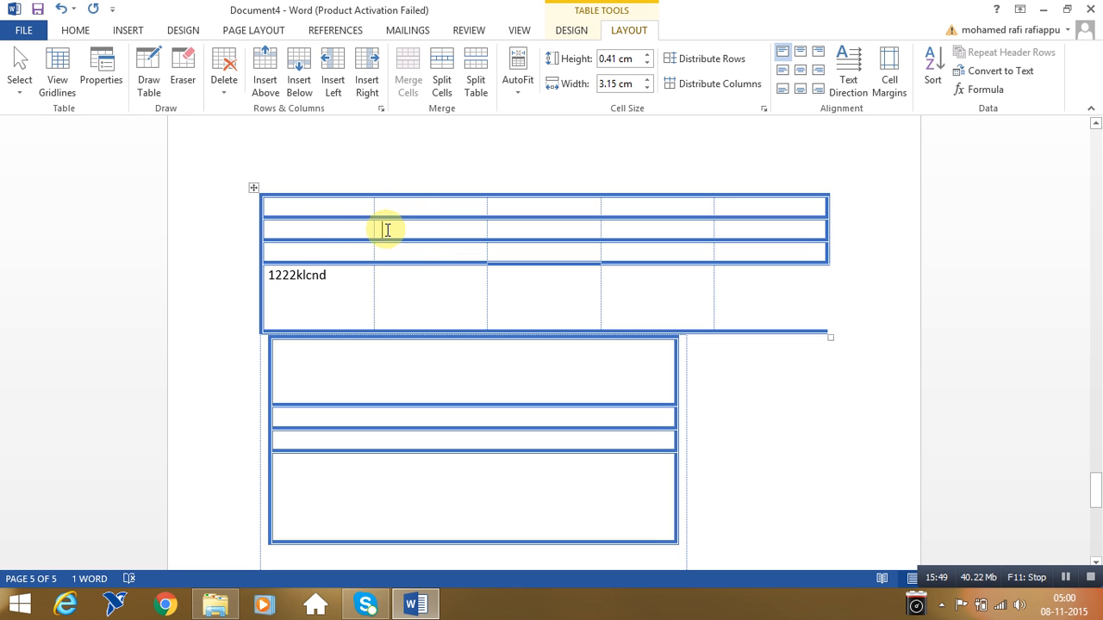
{"action": "left_click", "coordinate": [337, 82]}
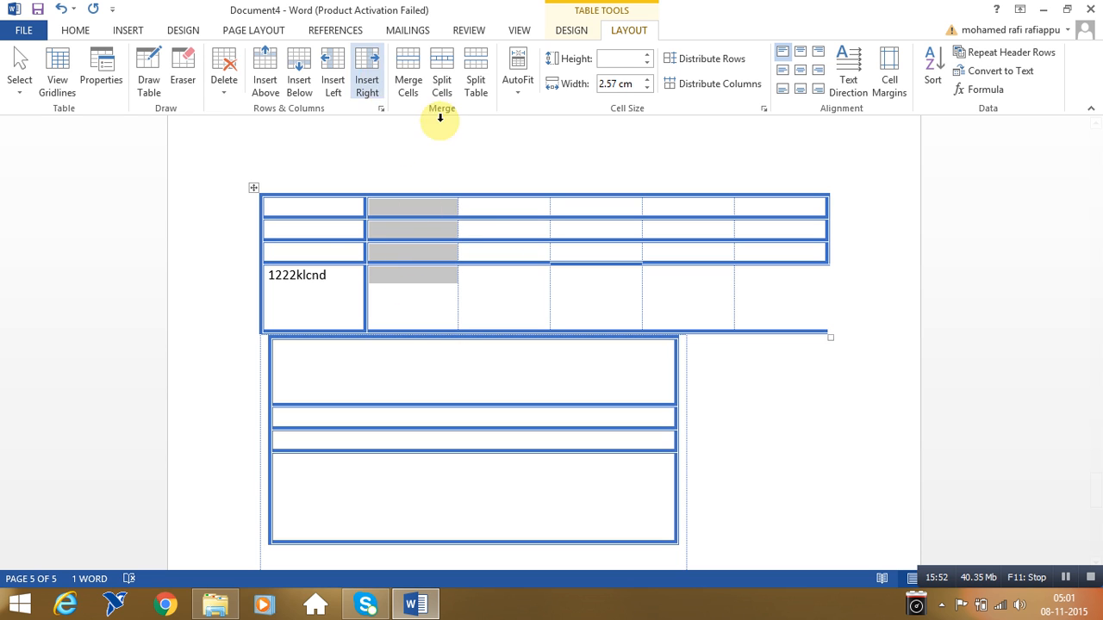
{"action": "left_click", "coordinate": [318, 229]}
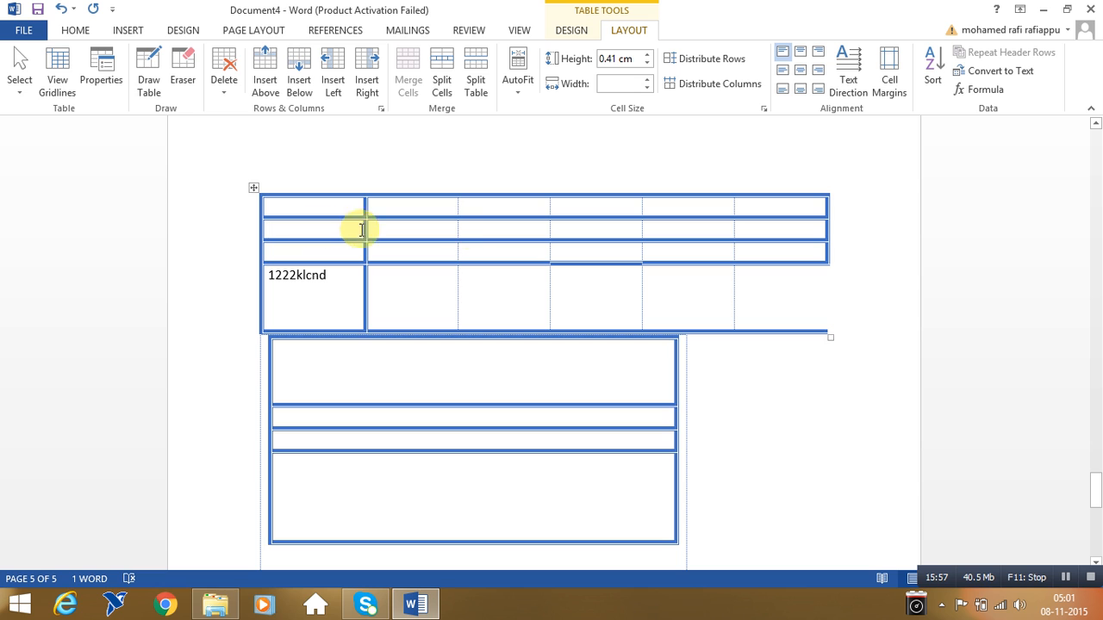
Insert a new column to the right of the upper table's second column, and place the cursor in the table's first cell.
{"action": "left_click", "coordinate": [430, 230]}
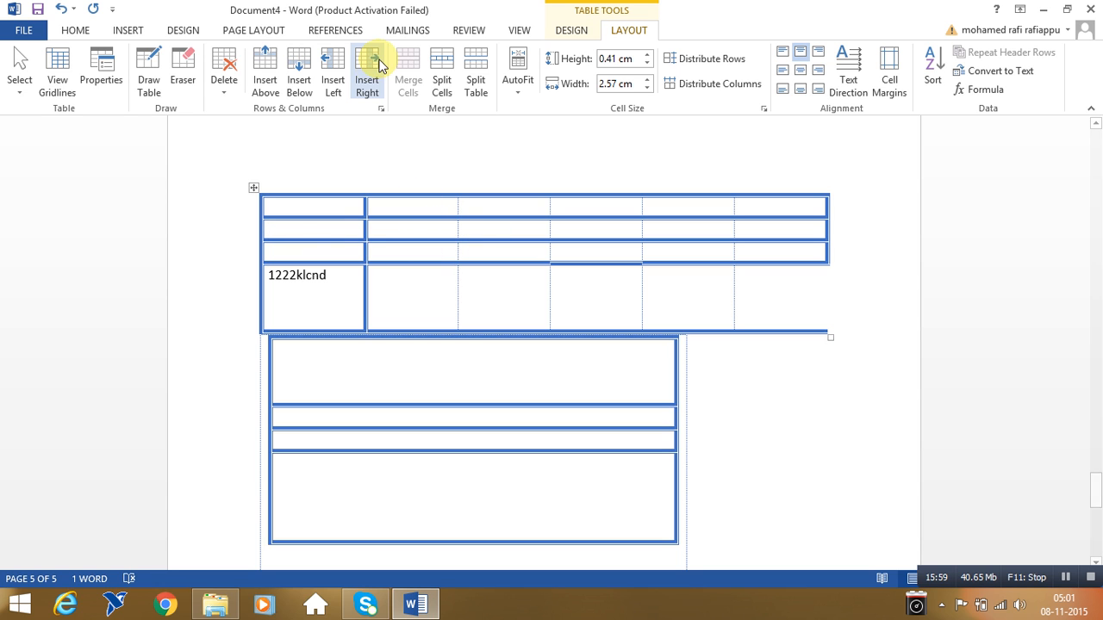
{"action": "left_click", "coordinate": [367, 79]}
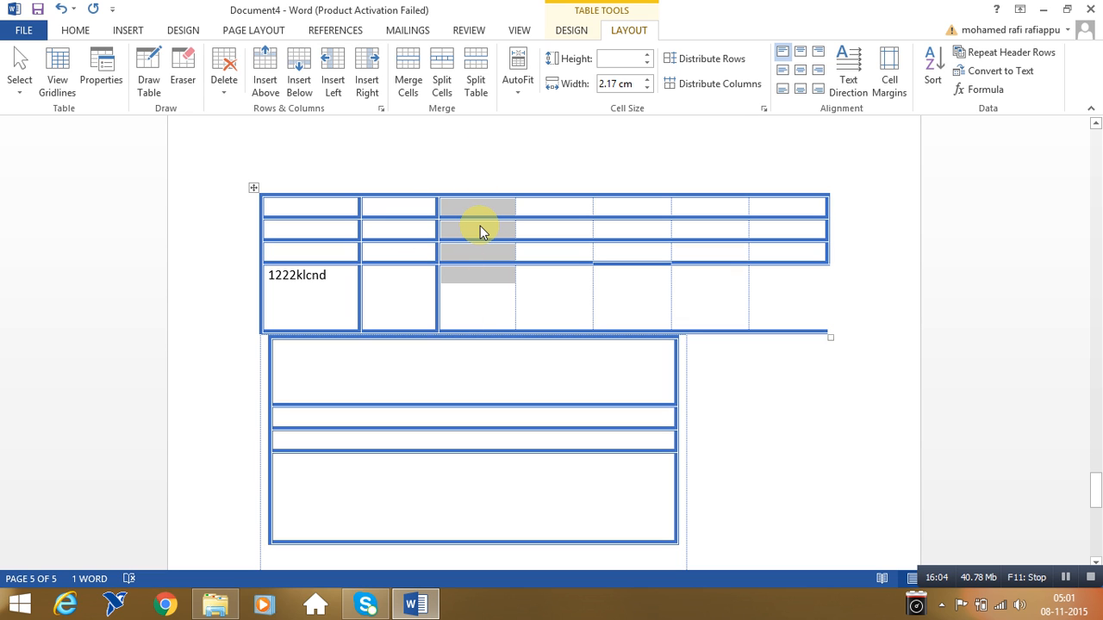
{"action": "left_click", "coordinate": [423, 226]}
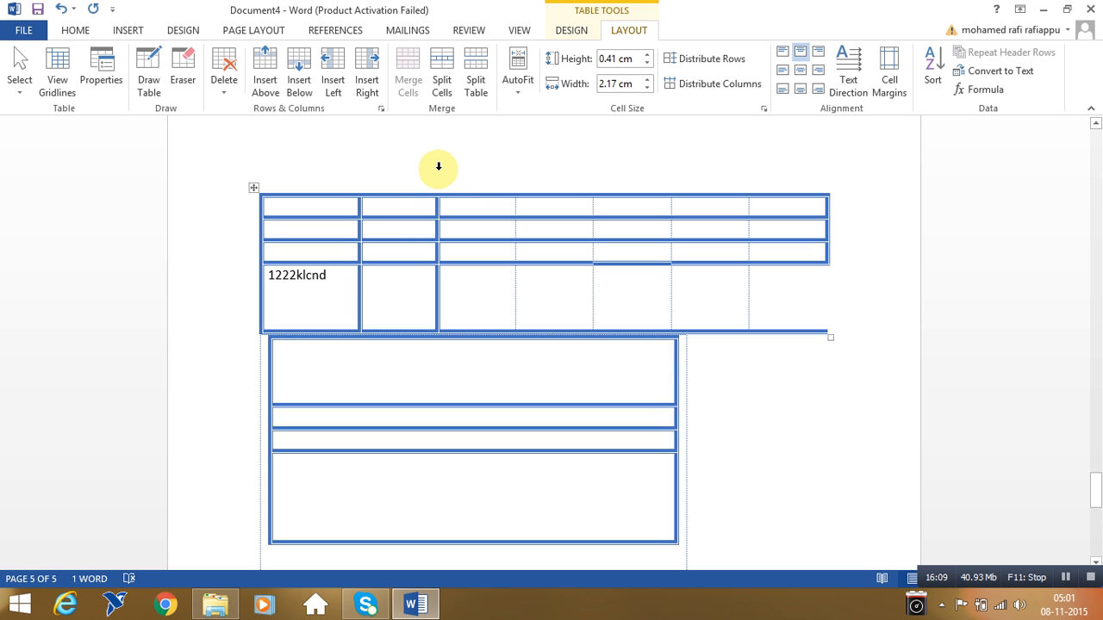
{"action": "left_click", "coordinate": [323, 206]}
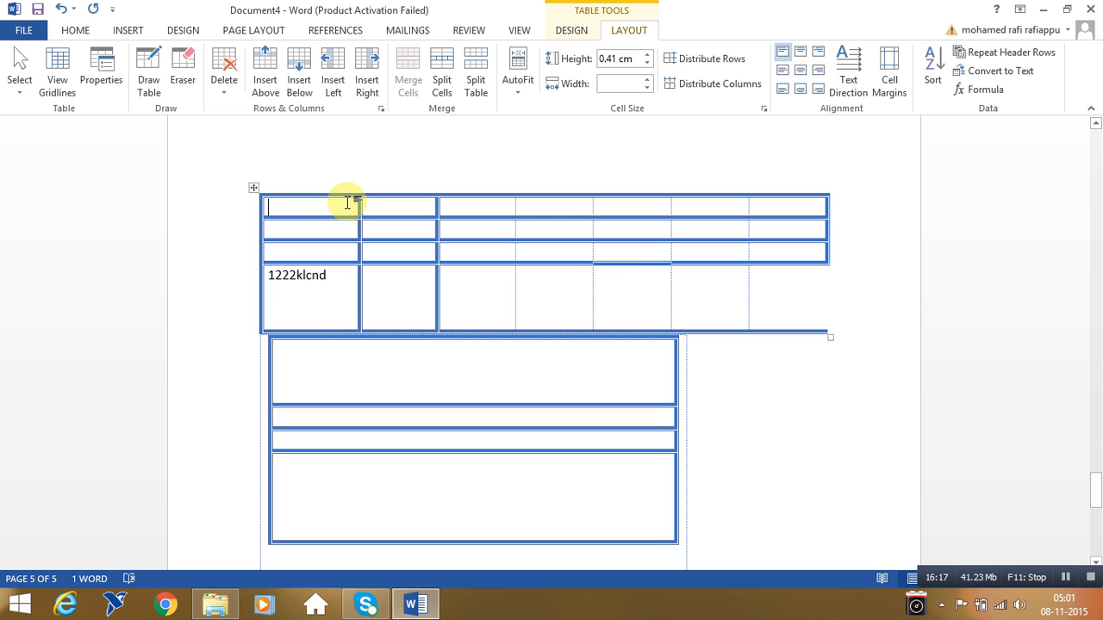
Try splitting the upper table's first cell into two columns and two rows, and undo the split.
{"action": "left_click", "coordinate": [437, 84]}
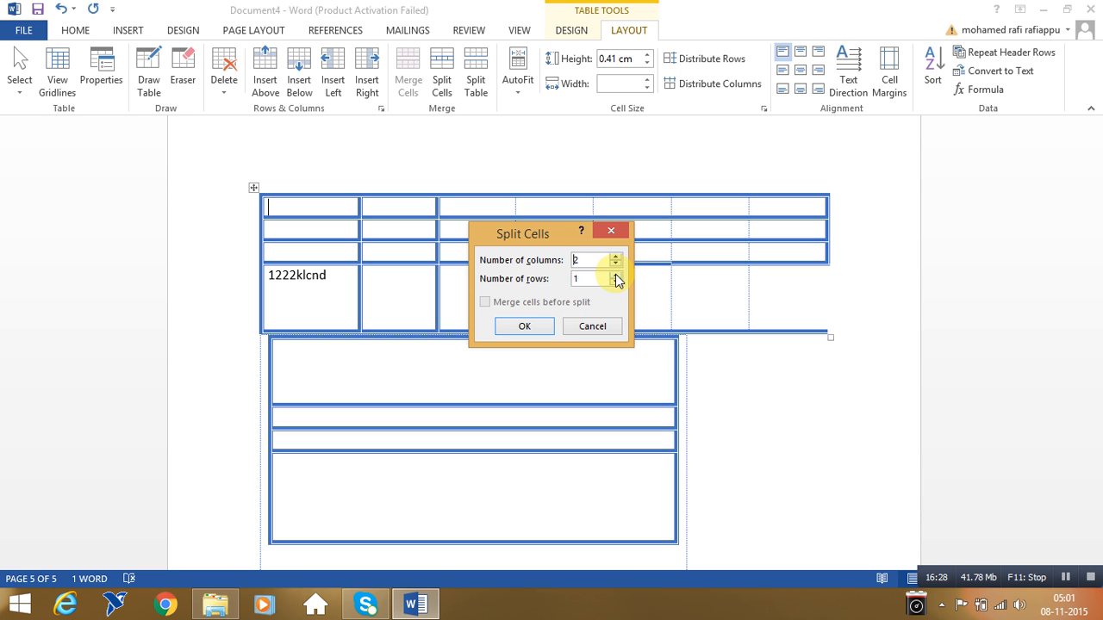
{"action": "left_click", "coordinate": [538, 325]}
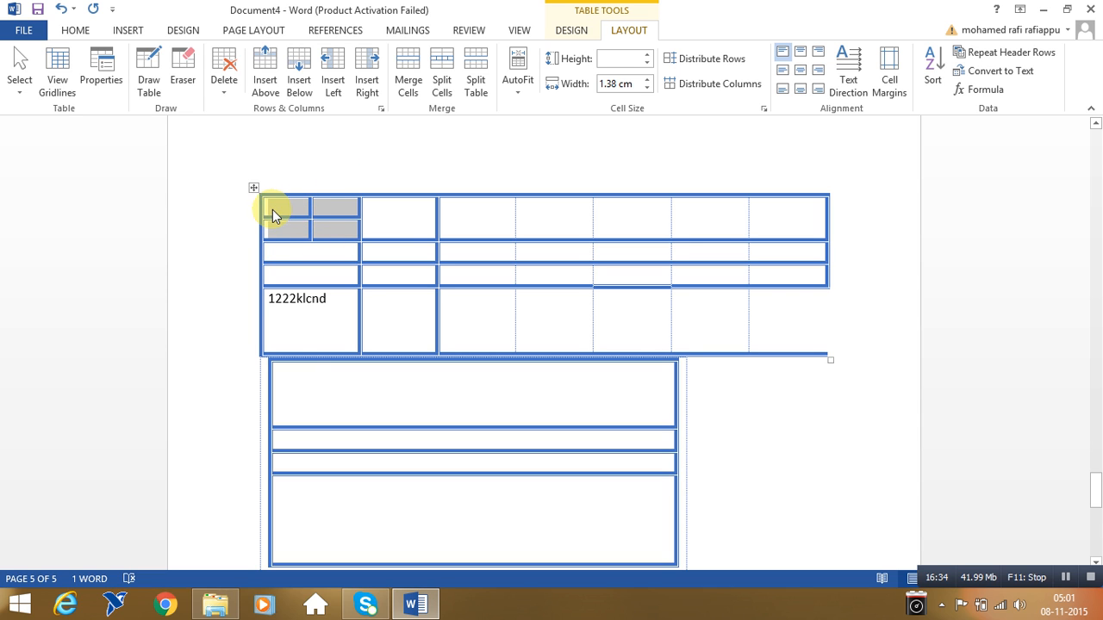
{"action": "left_click", "coordinate": [377, 217]}
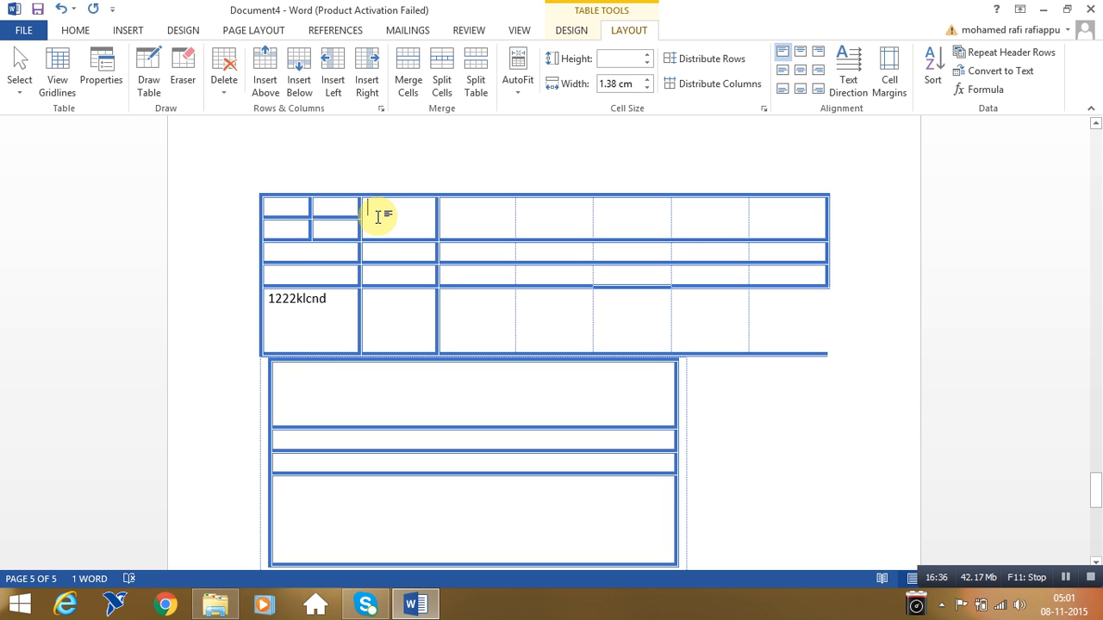
{"action": "key", "text": "ctrl+z"}
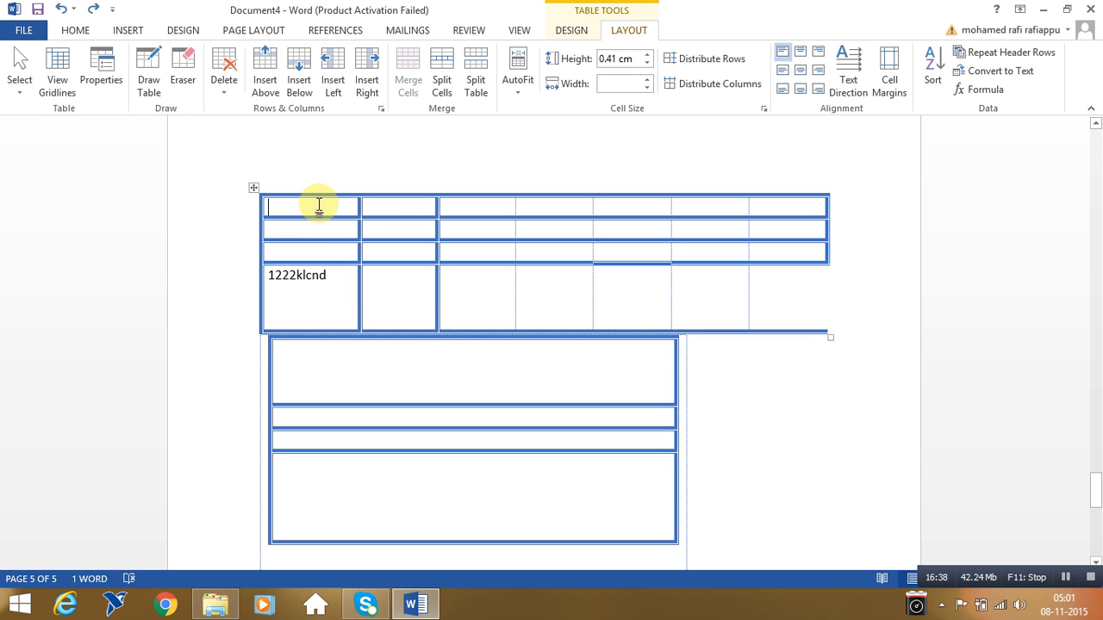
Split the upper table's first cell into 2 columns and 2 rows.
{"action": "left_click", "coordinate": [439, 85]}
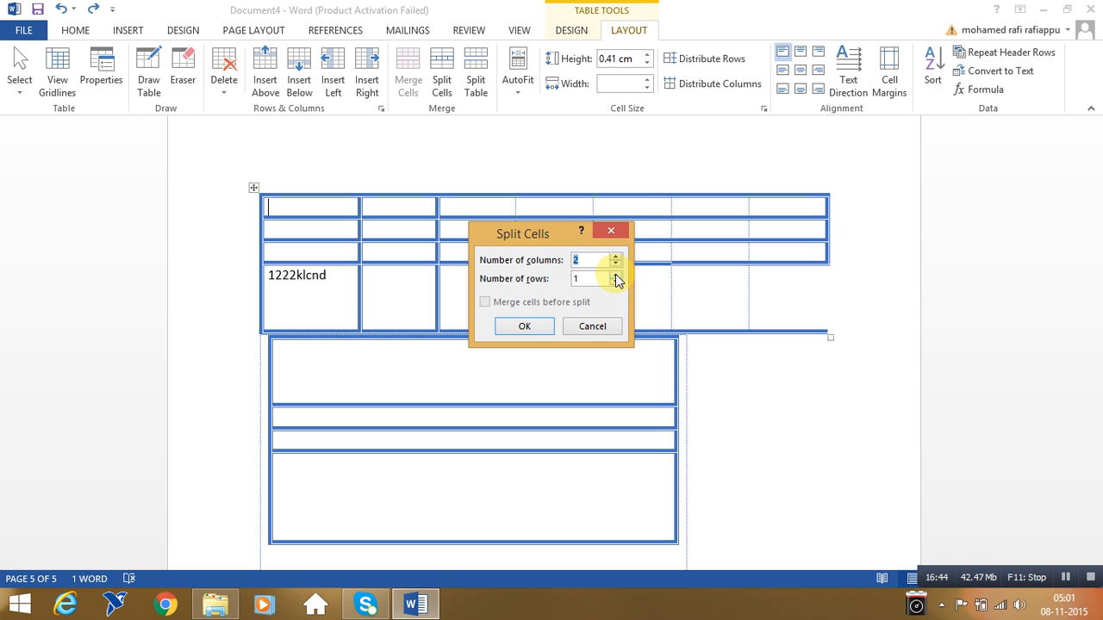
{"action": "left_click", "coordinate": [529, 328]}
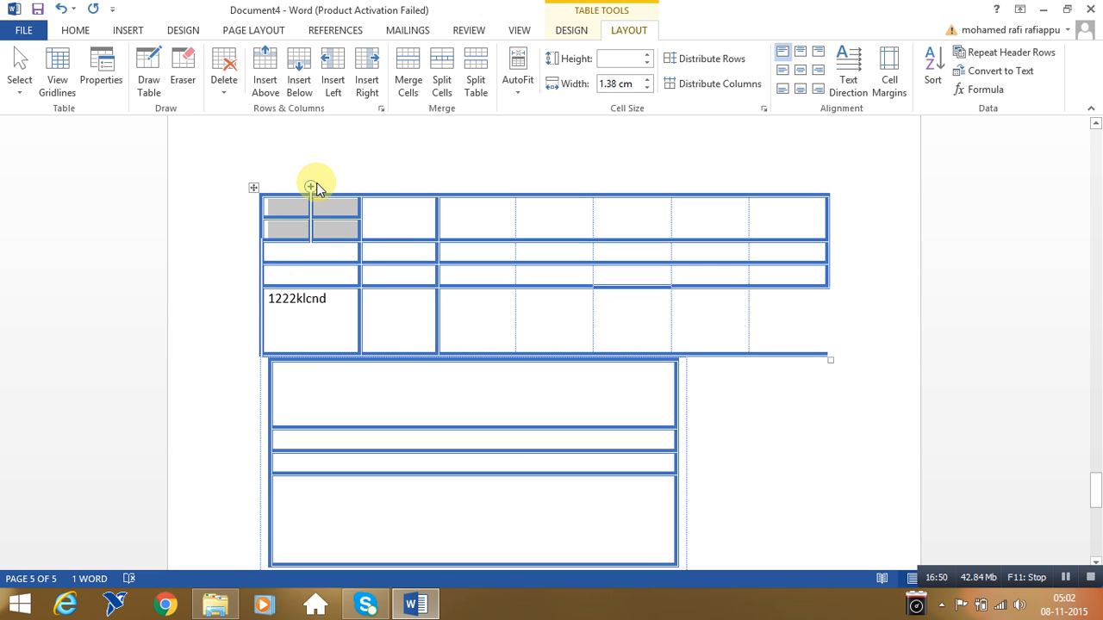
Try inserting two extra columns at the divider inside the split first cell, and undo the insertions.
{"action": "left_click", "coordinate": [344, 162]}
{"action": "left_click", "coordinate": [307, 187]}
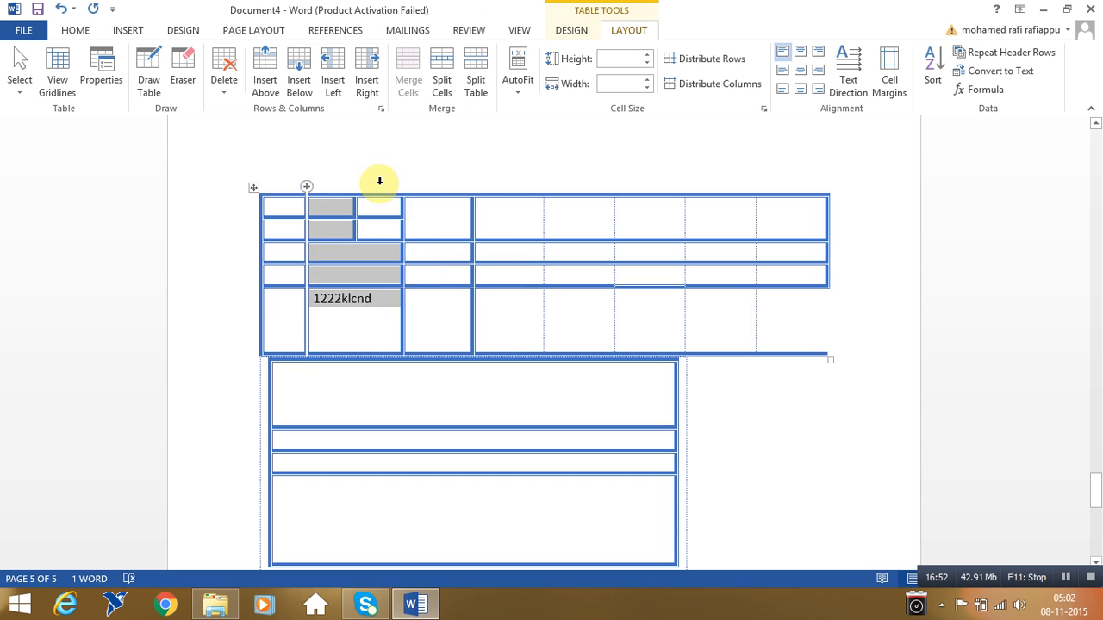
{"action": "left_click", "coordinate": [307, 188]}
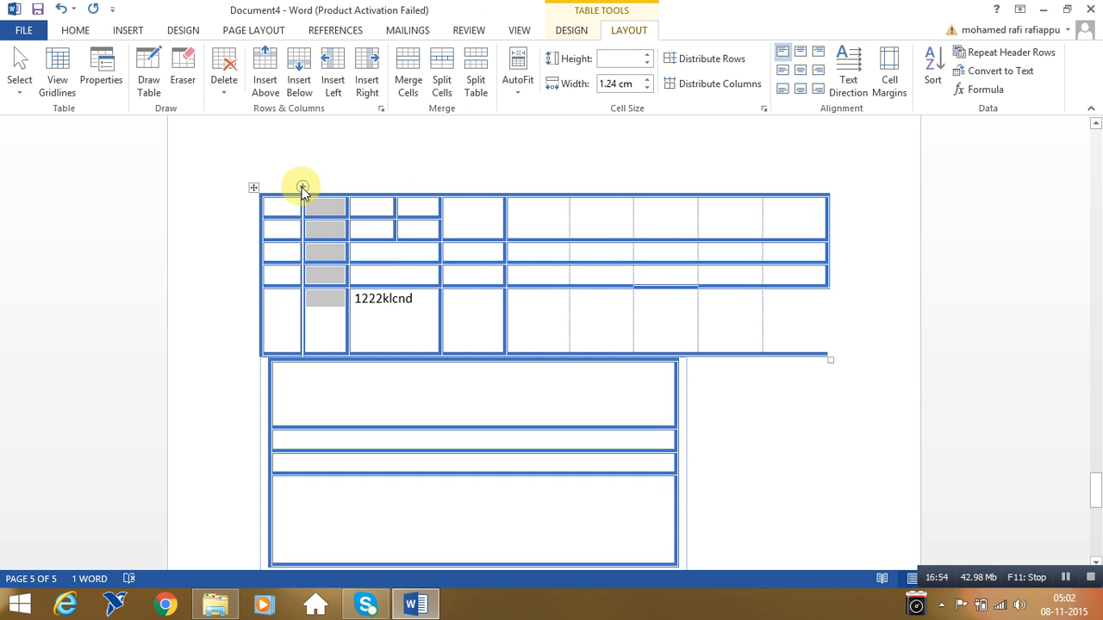
{"action": "left_click", "coordinate": [274, 154]}
{"action": "key", "text": "ctrl+z"}
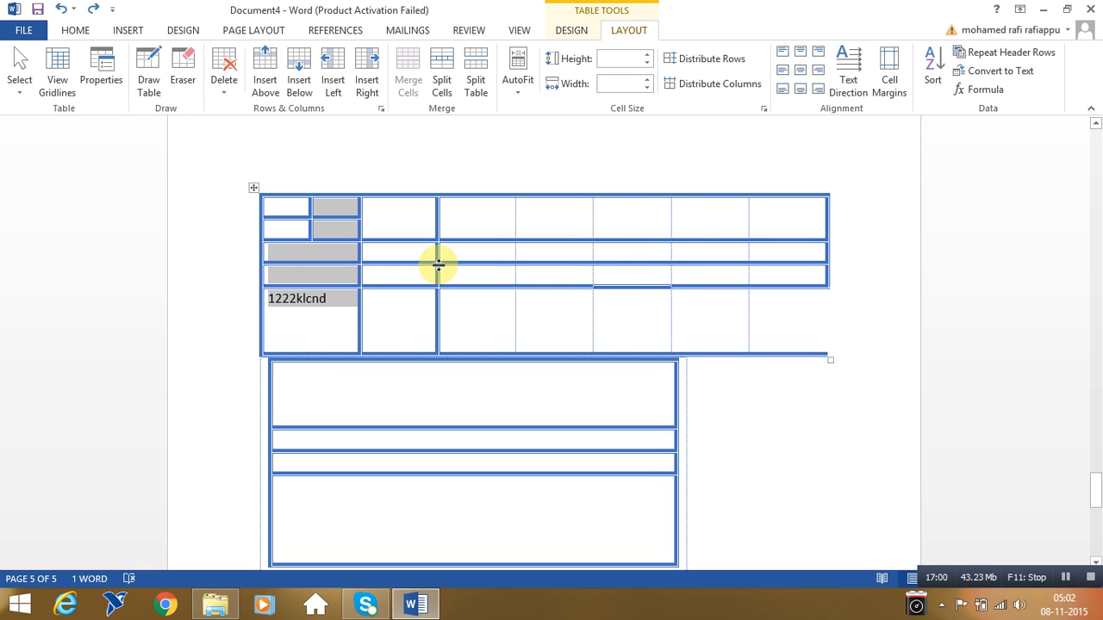
Try splitting the upper table in two from the second column's cell below the first row, and undo it.
{"action": "left_click", "coordinate": [478, 207]}
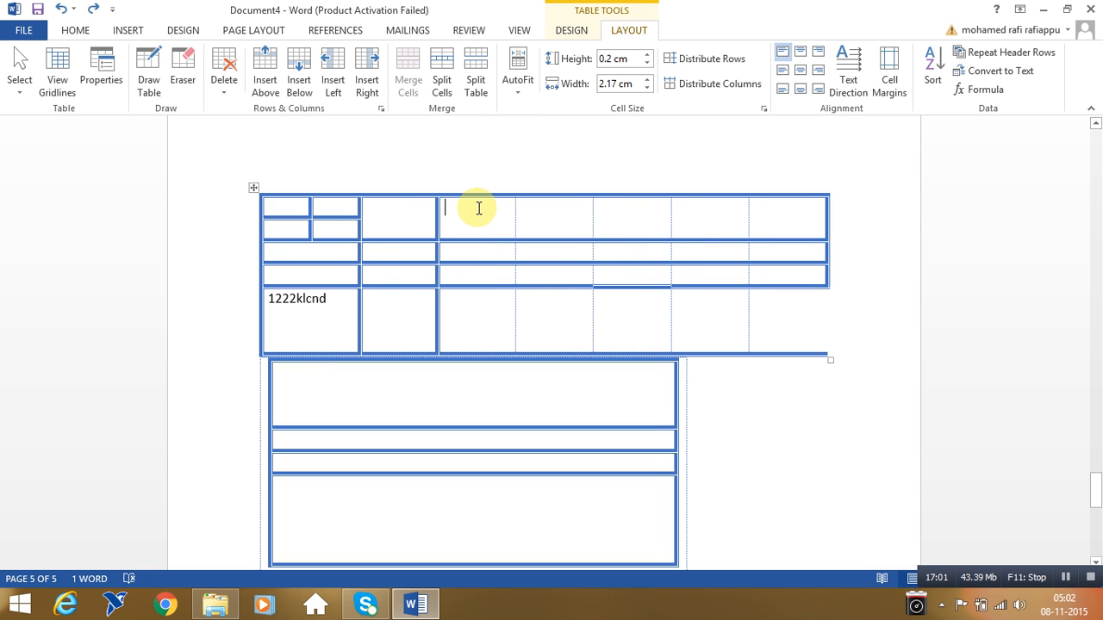
{"action": "left_click", "coordinate": [424, 249]}
{"action": "left_click", "coordinate": [475, 90]}
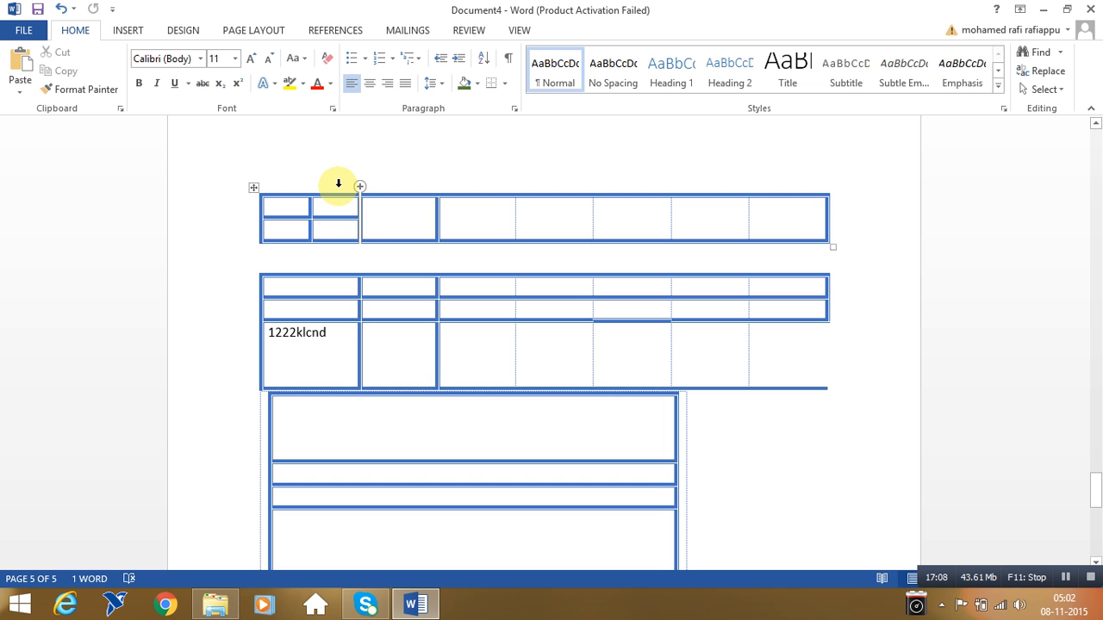
{"action": "key", "text": "ctrl+z"}
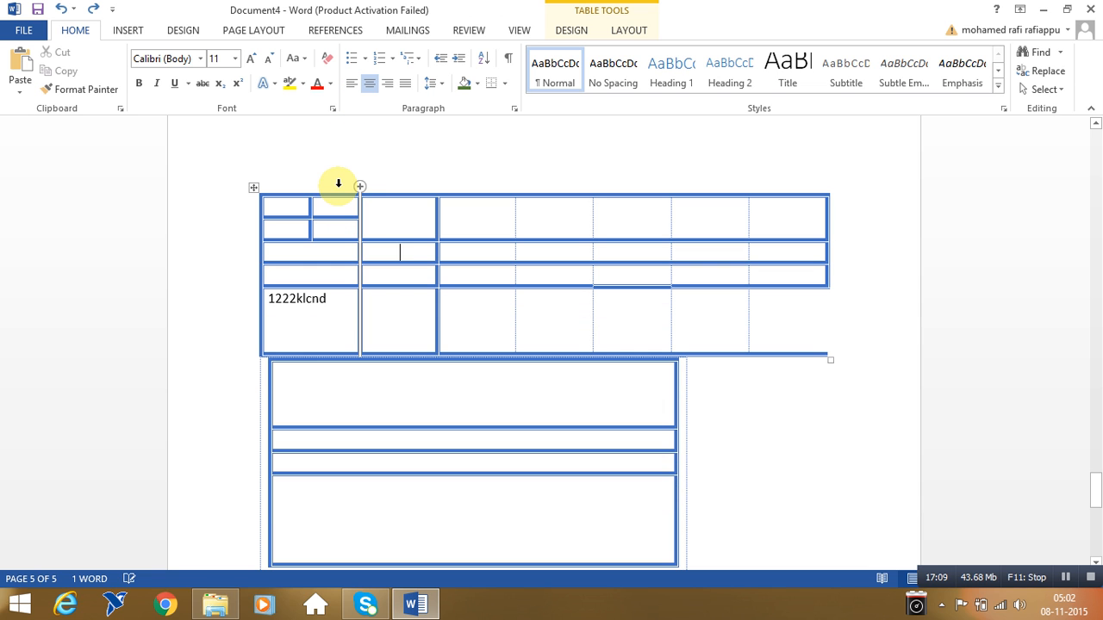
Split the upper table into two separate tables, starting the new one at the row directly beneath the divided first cell.
{"action": "left_click", "coordinate": [617, 8]}
{"action": "left_click", "coordinate": [629, 26]}
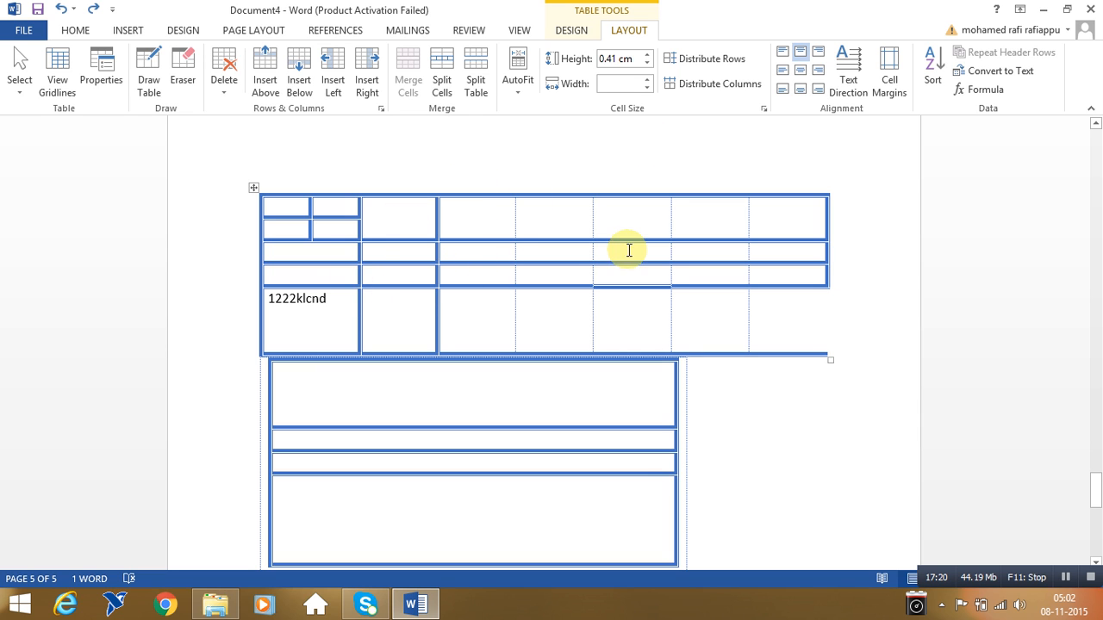
{"action": "left_click", "coordinate": [488, 251]}
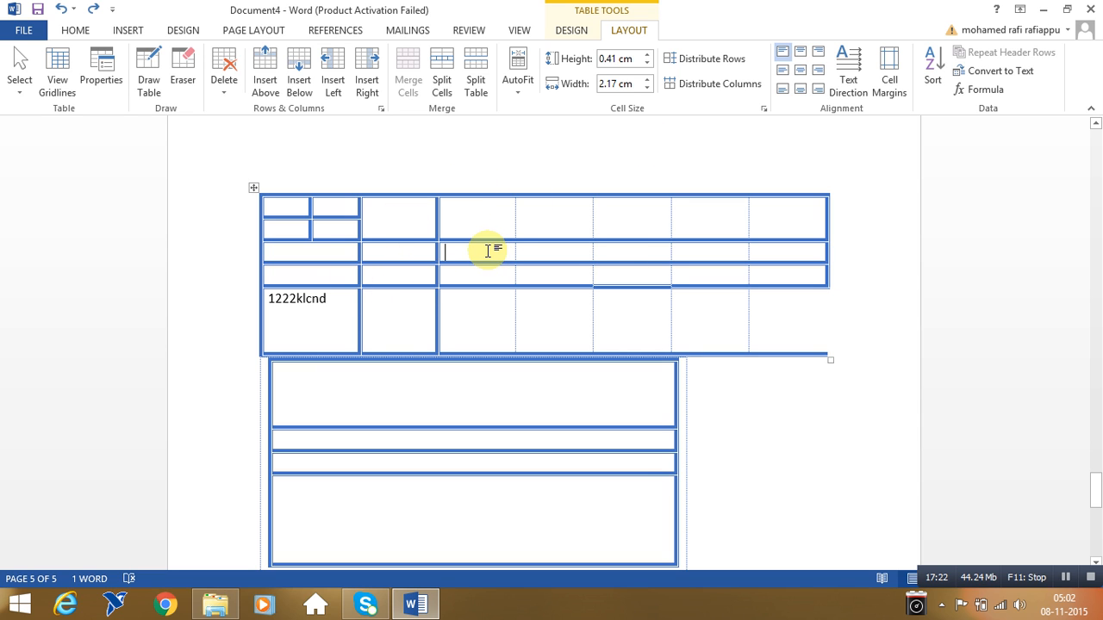
{"action": "left_click", "coordinate": [480, 86]}
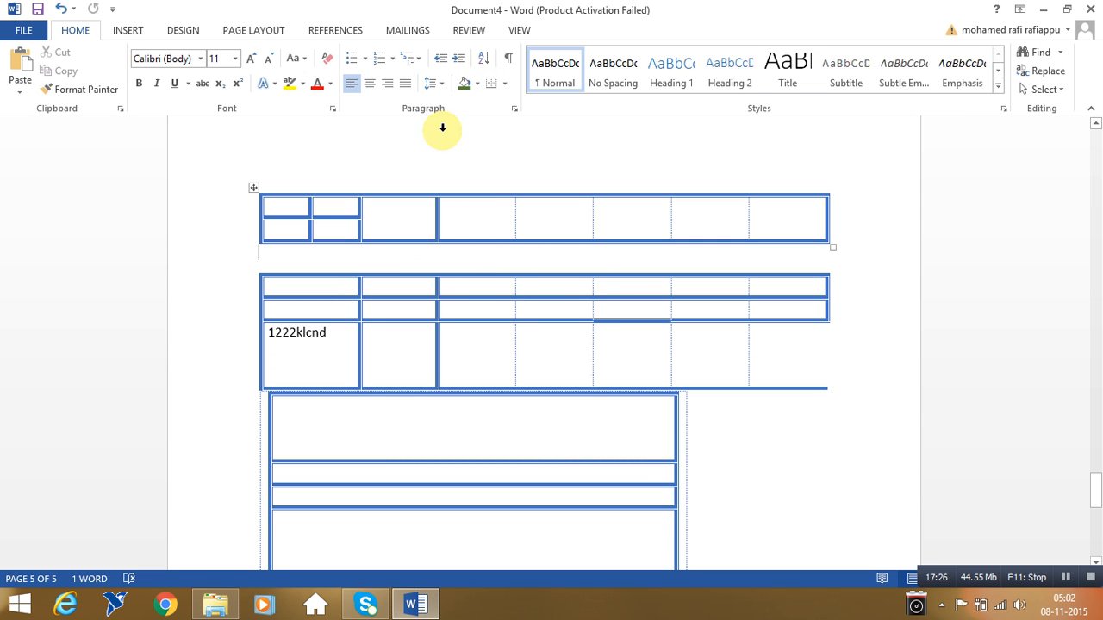
Try AutoFit Contents on the upper table with the cursor in its cell right after the divided ones.
{"action": "left_click", "coordinate": [407, 233]}
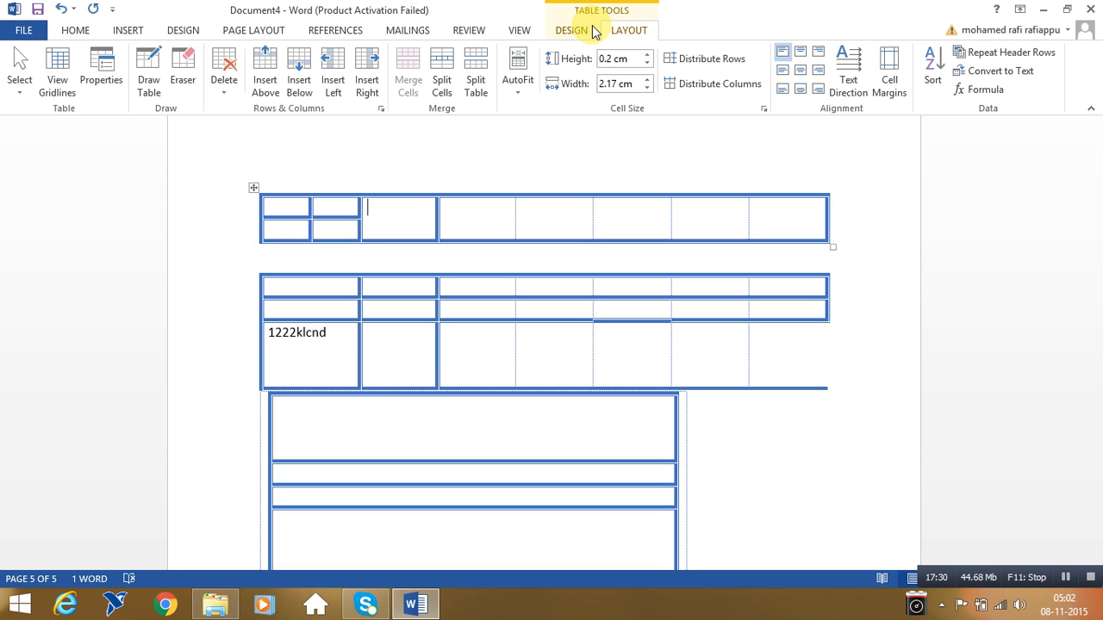
{"action": "left_click", "coordinate": [515, 100]}
{"action": "left_click", "coordinate": [466, 126]}
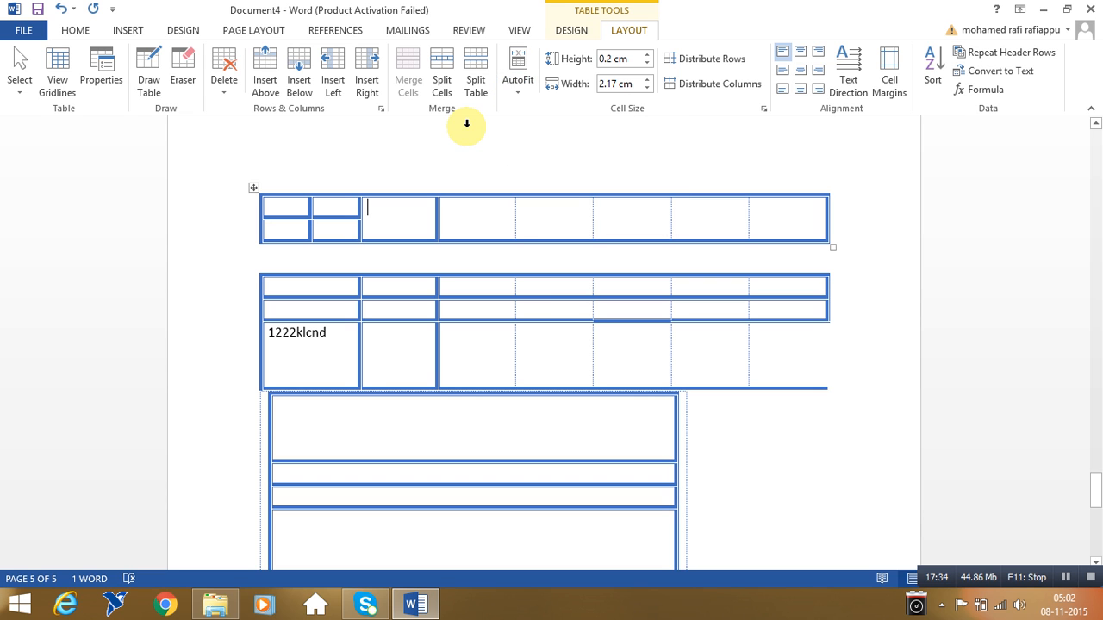
{"action": "left_click", "coordinate": [517, 96]}
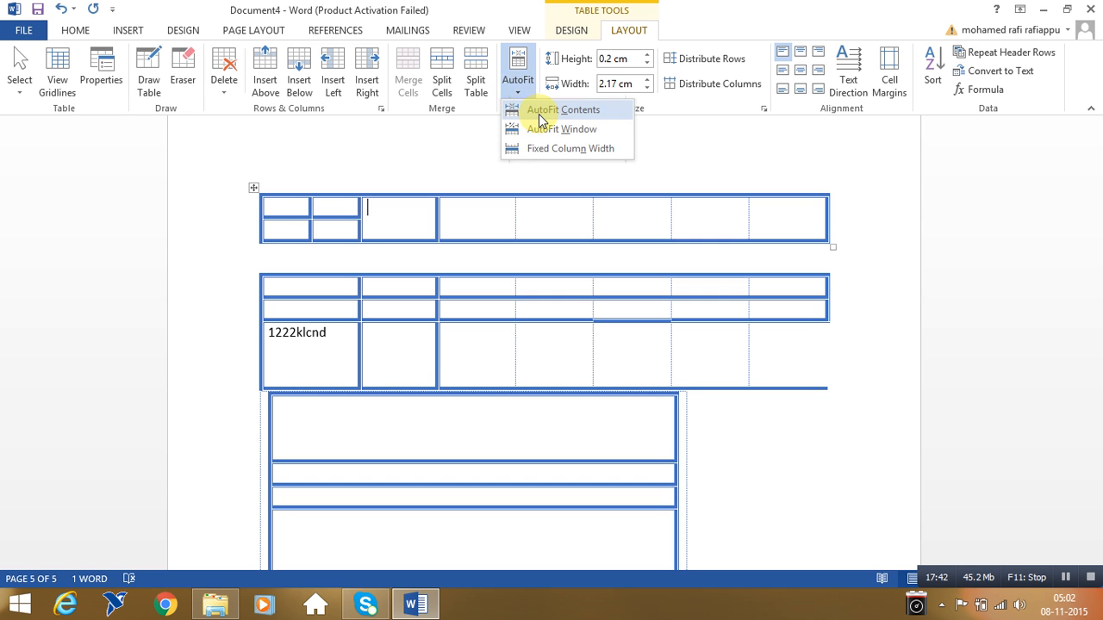
{"action": "left_click", "coordinate": [542, 117]}
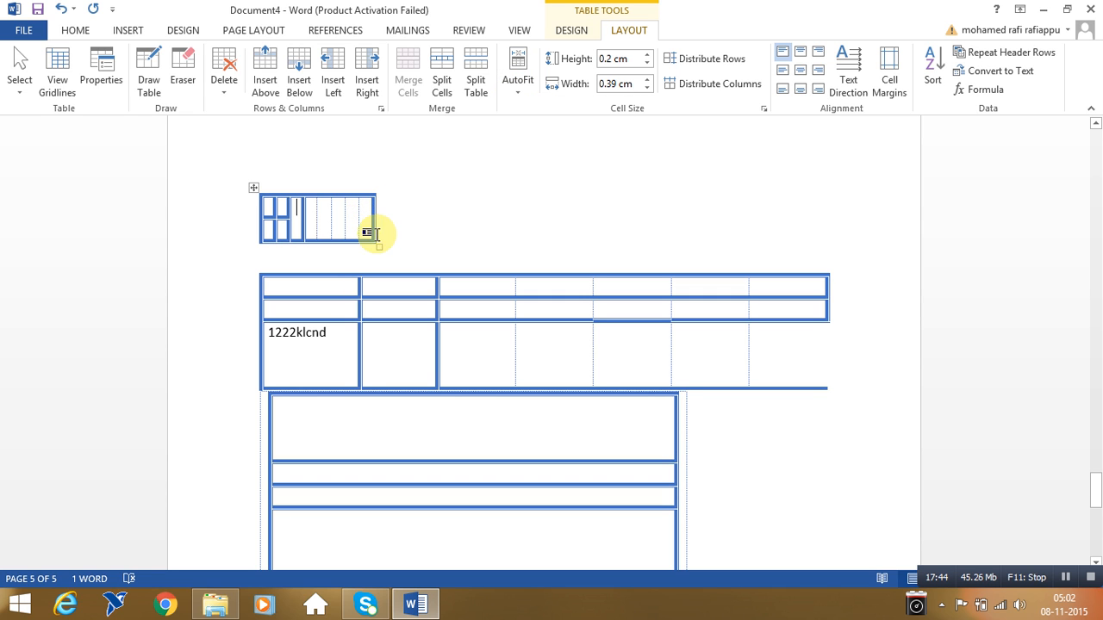
Try widening the upper table's last column to about 10.43 cm, and undo the resizing together with the AutoFit.
{"action": "left_click_drag", "start_coordinate": [372, 224], "coordinate": [734, 226]}
{"action": "left_click_drag", "start_coordinate": [302, 221], "coordinate": [458, 224]}
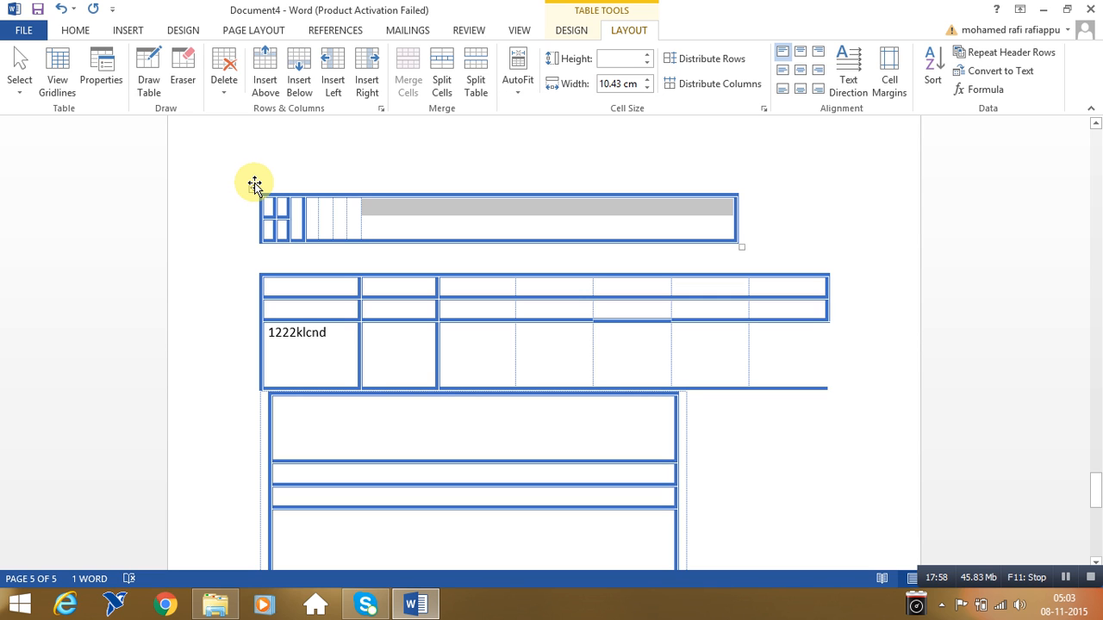
{"action": "key", "text": "ctrl+z"}
{"action": "key", "text": "ctrl+z"}
{"action": "key", "text": "ctrl+z"}
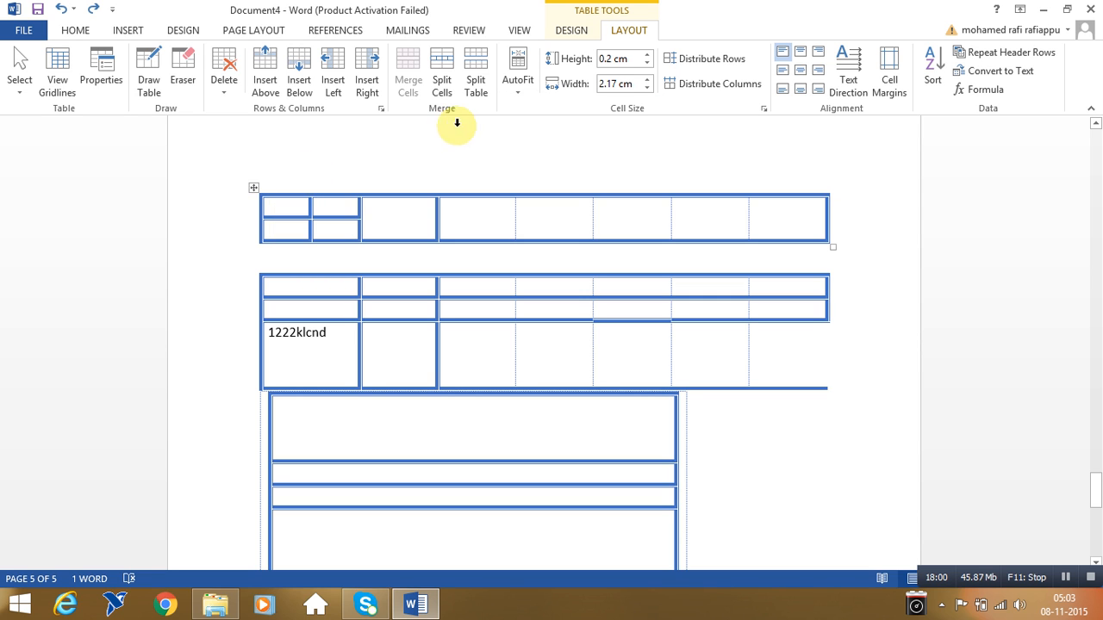
Apply Fixed Column Width to the upper table, followed by AutoFit Window.
{"action": "left_click", "coordinate": [520, 90]}
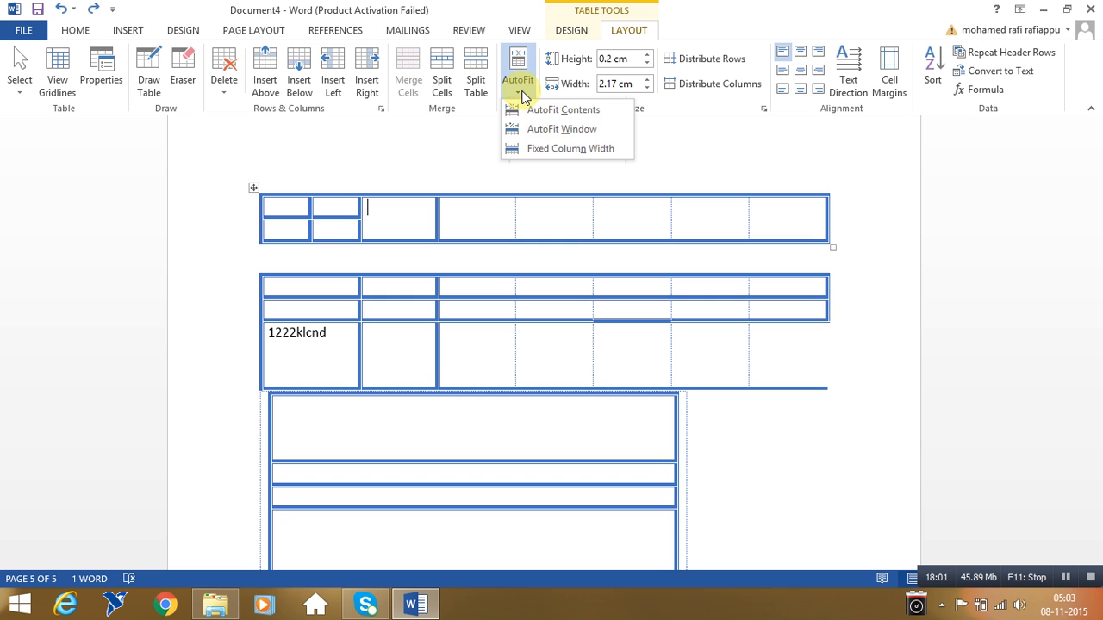
{"action": "left_click", "coordinate": [536, 147]}
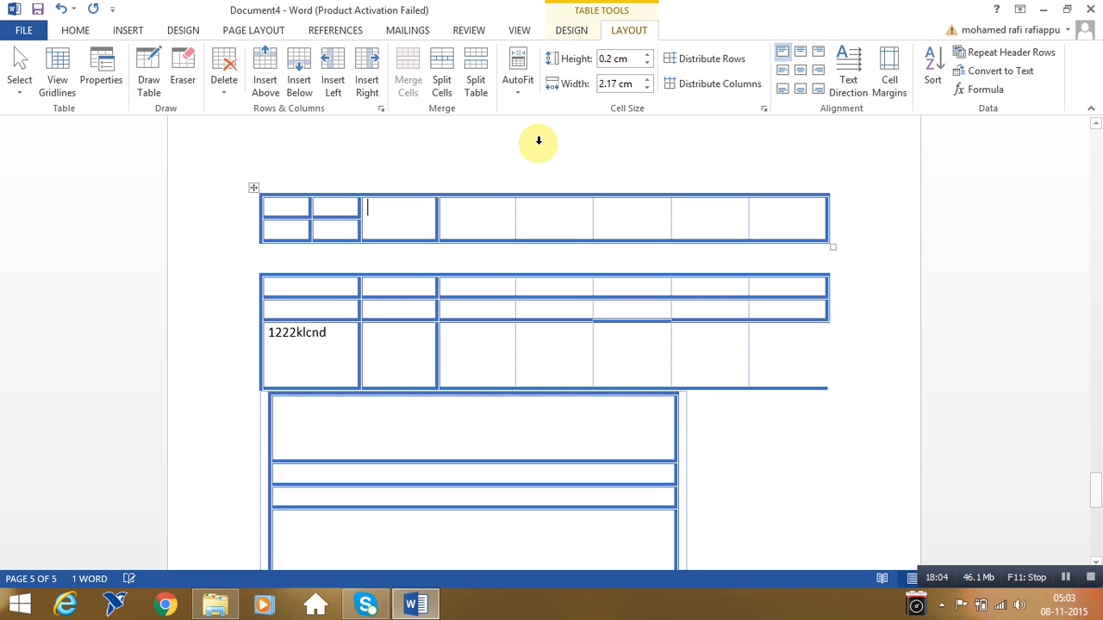
{"action": "left_click", "coordinate": [483, 210]}
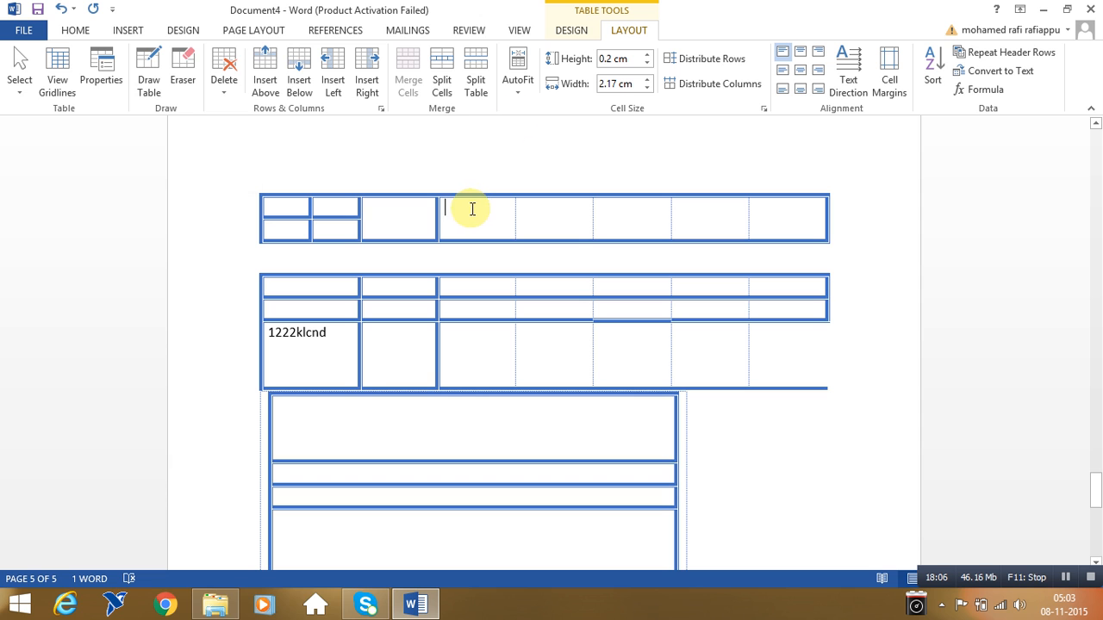
{"action": "left_click", "coordinate": [523, 96]}
{"action": "left_click", "coordinate": [525, 130]}
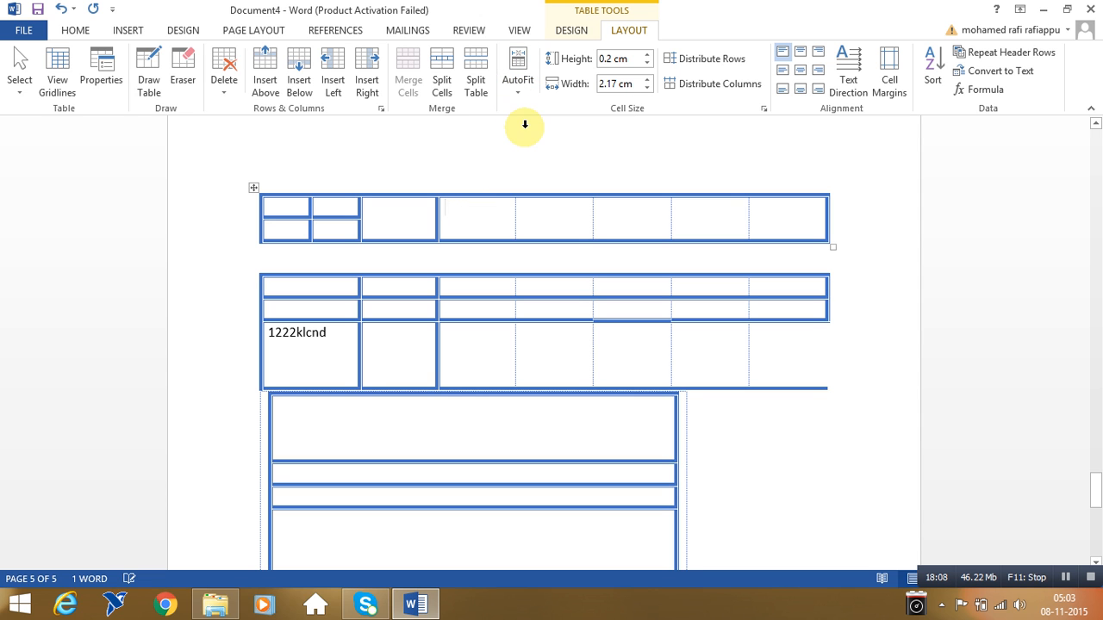
AutoFit the upper table's columns to their contents.
{"action": "left_click", "coordinate": [518, 97]}
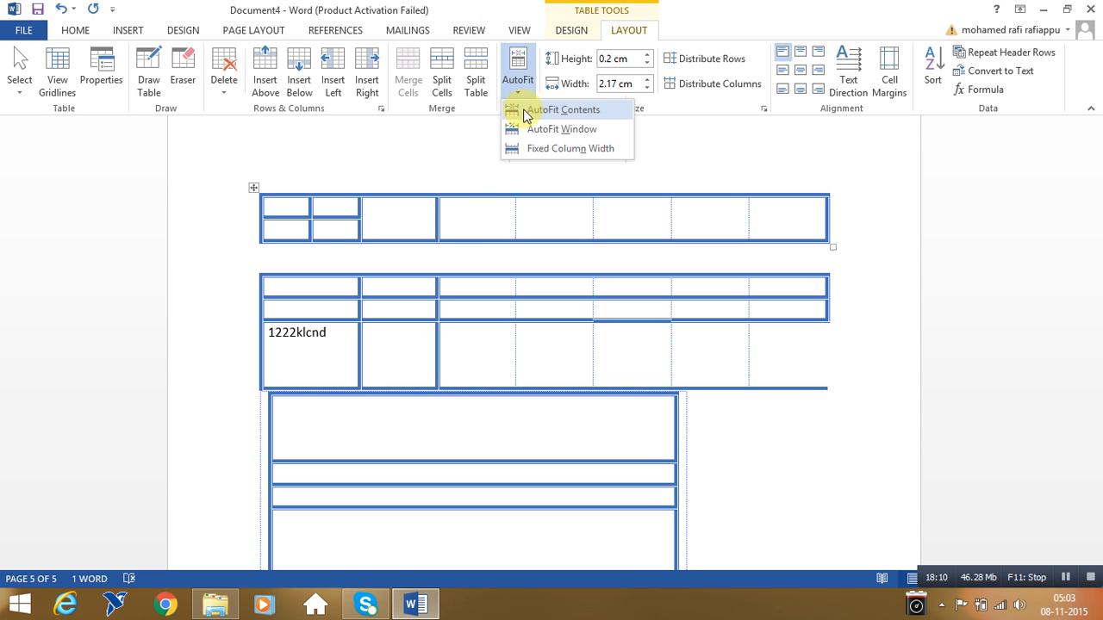
{"action": "left_click", "coordinate": [563, 109]}
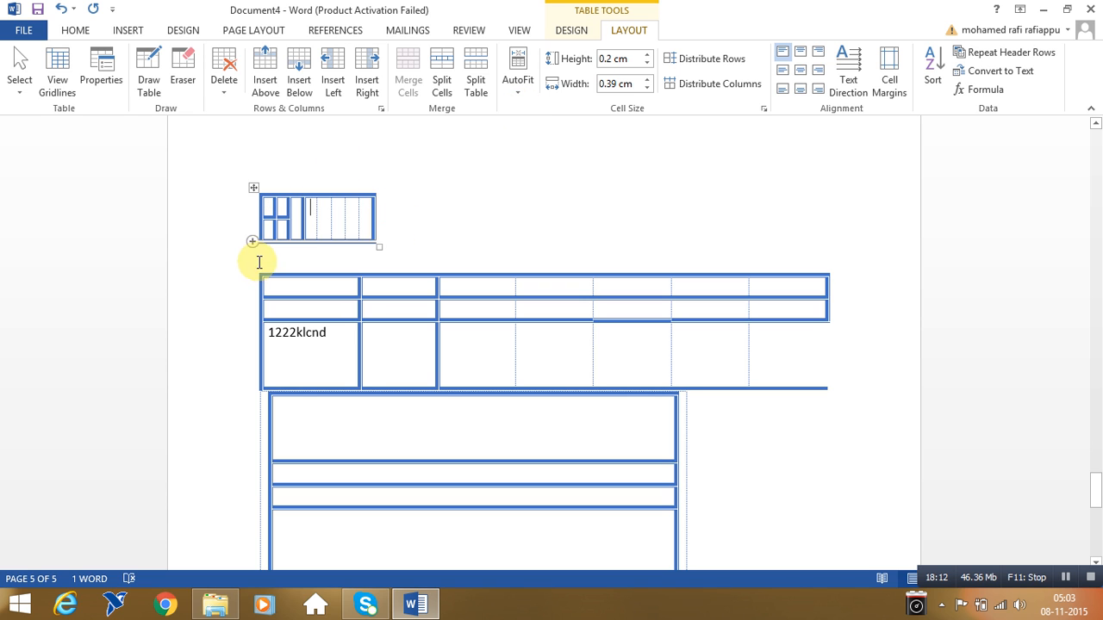
{"action": "left_click", "coordinate": [518, 97]}
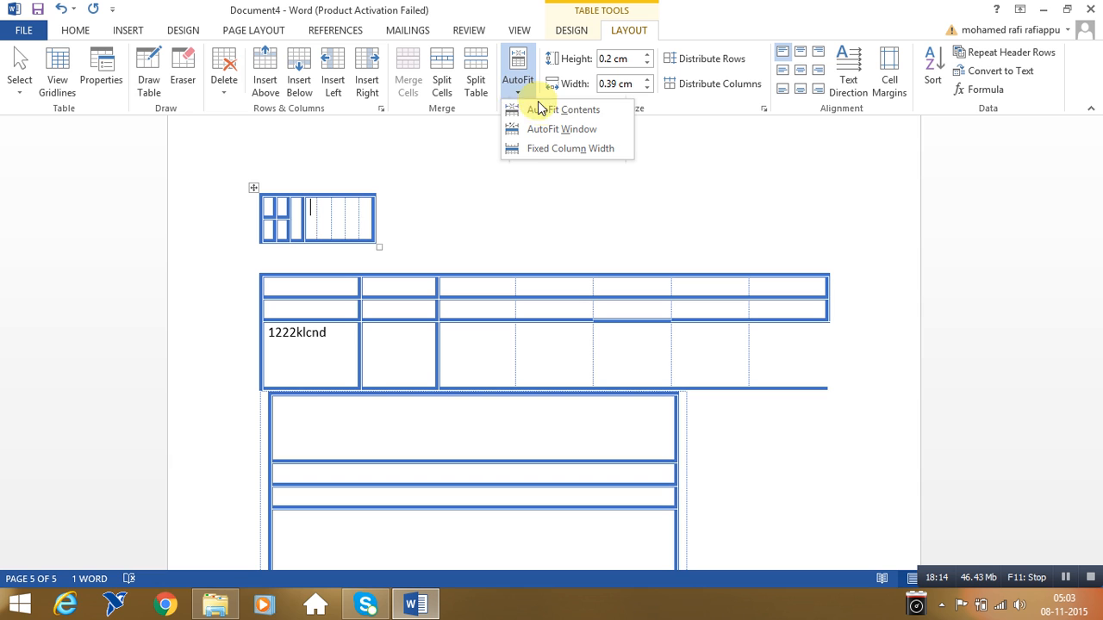
{"action": "left_click", "coordinate": [467, 193]}
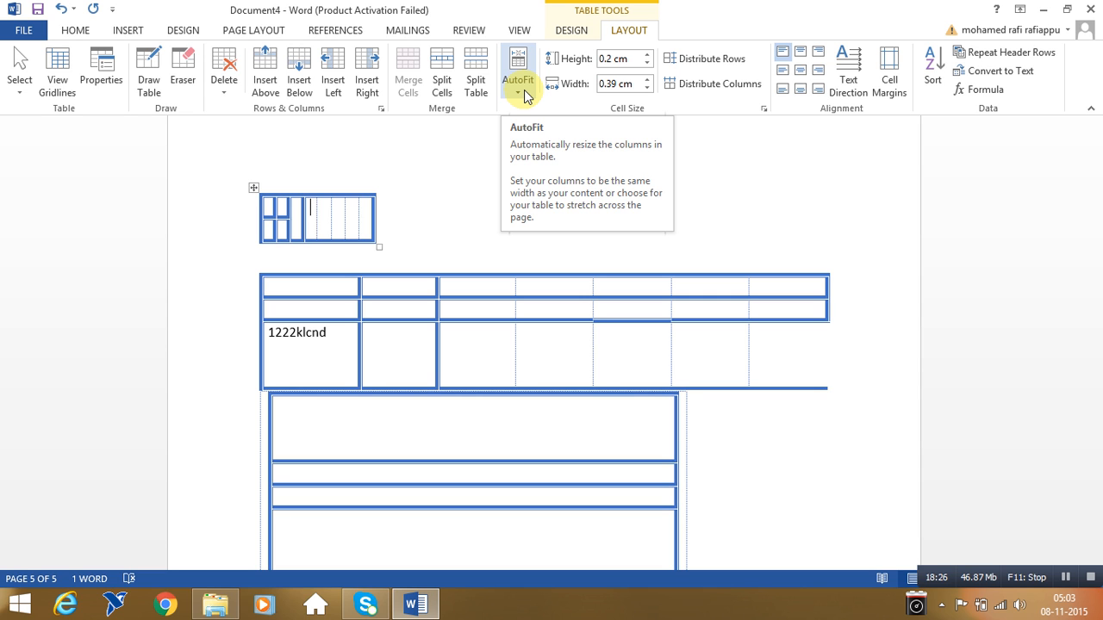
{"action": "left_click", "coordinate": [460, 161]}
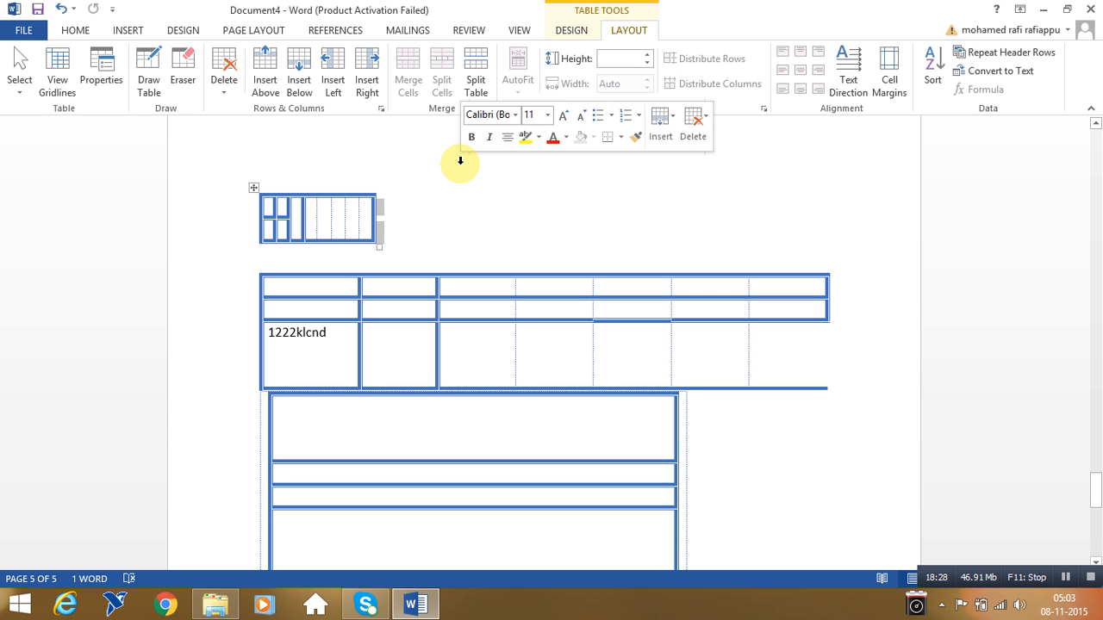
{"action": "left_click", "coordinate": [415, 233]}
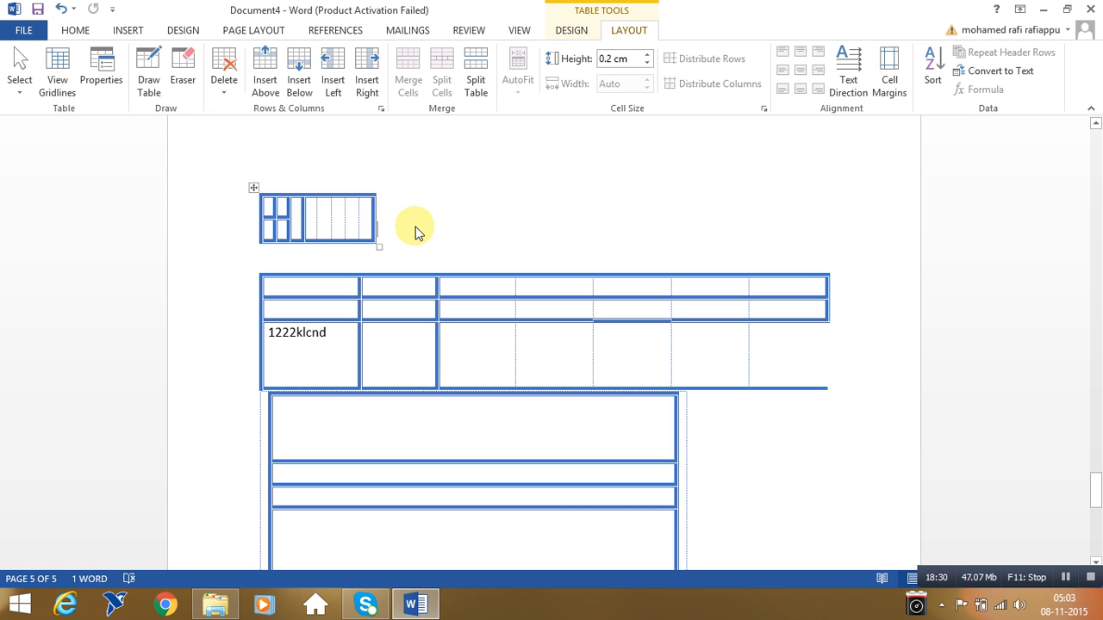
Try AutoFit Contents on the second table, the one containing 1222klcnd, and undo it.
{"action": "left_click", "coordinate": [419, 310]}
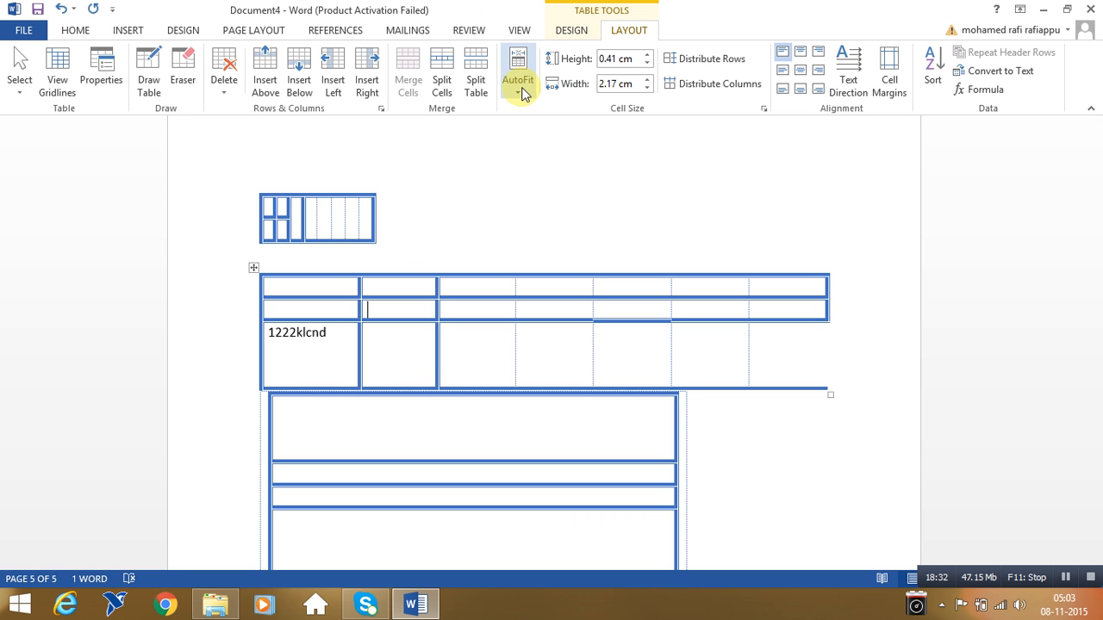
{"action": "left_click", "coordinate": [523, 93]}
{"action": "left_click", "coordinate": [530, 109]}
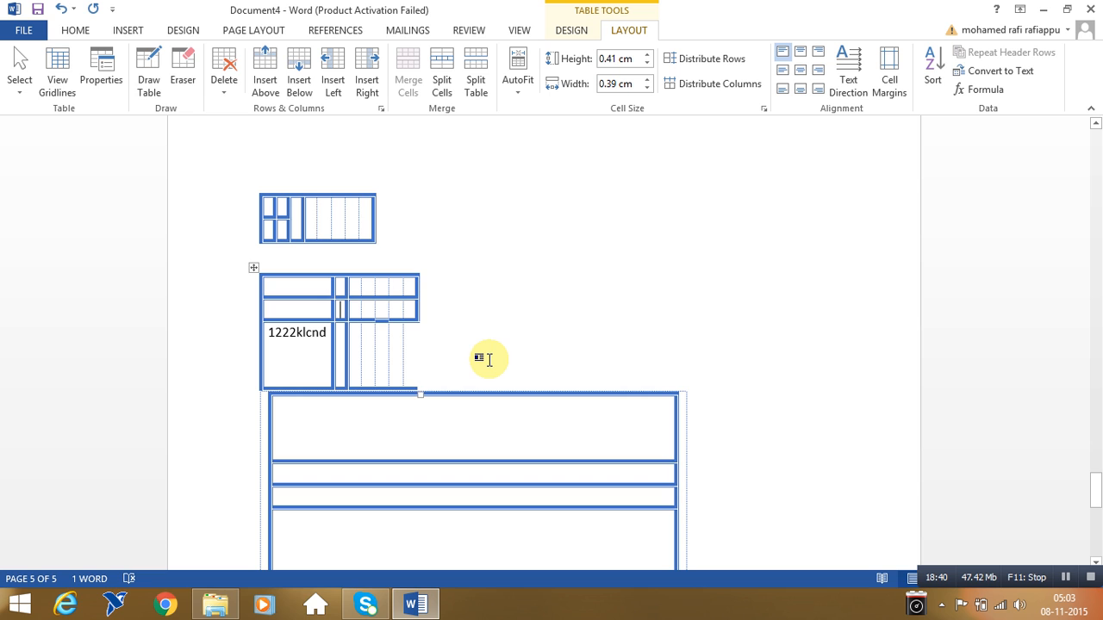
{"action": "key", "text": "ctrl+z"}
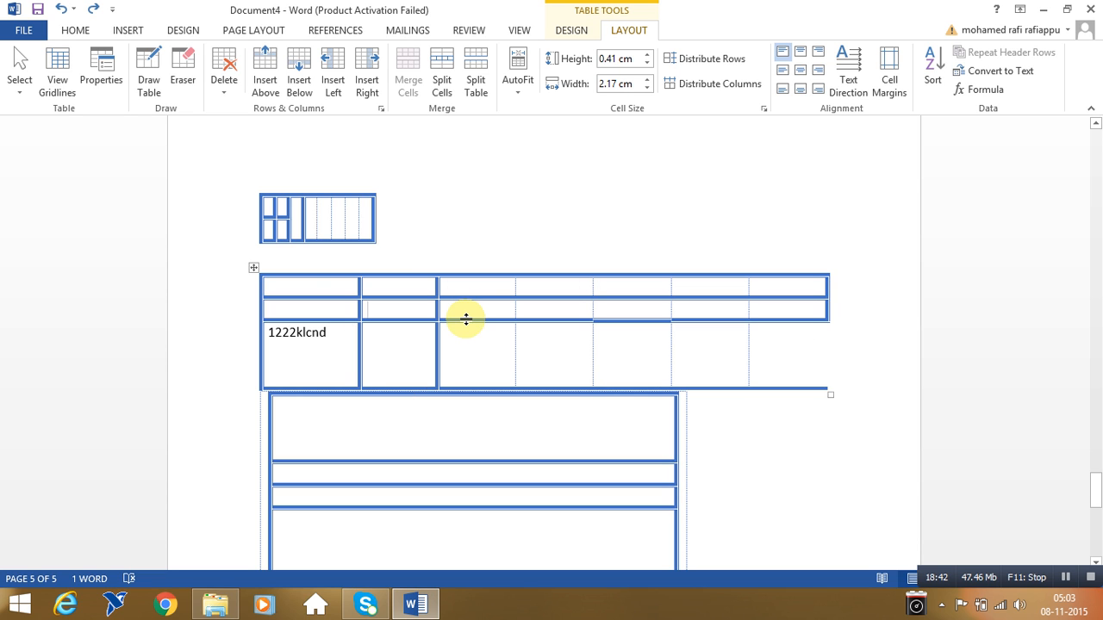
Widen the second table's third column and increase its second row's height to about 1.23 cm.
{"action": "left_click_drag", "start_coordinate": [515, 309], "coordinate": [554, 315]}
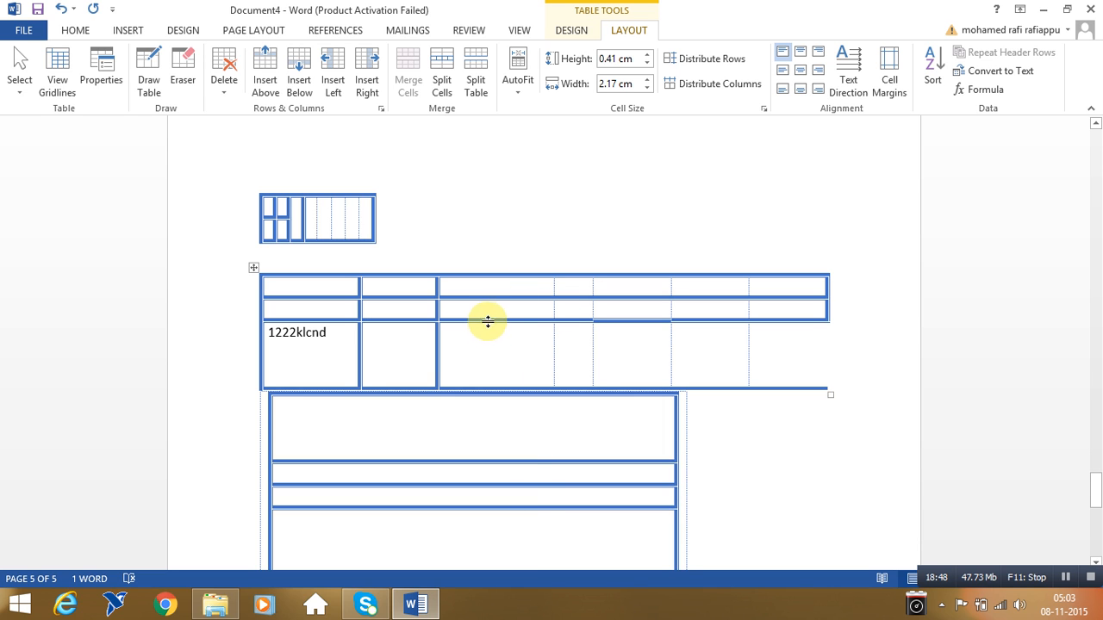
{"action": "left_click_drag", "start_coordinate": [487, 319], "coordinate": [500, 347]}
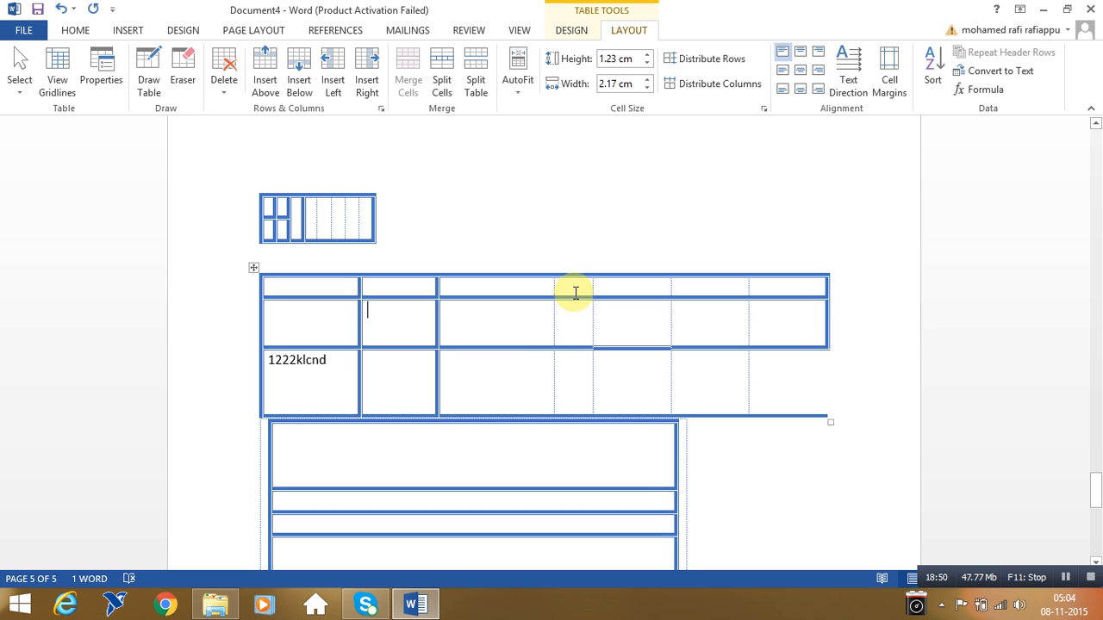
Increase the height of the large table's first row to about 1.37 cm by moving its lower border.
{"action": "left_click", "coordinate": [584, 244]}
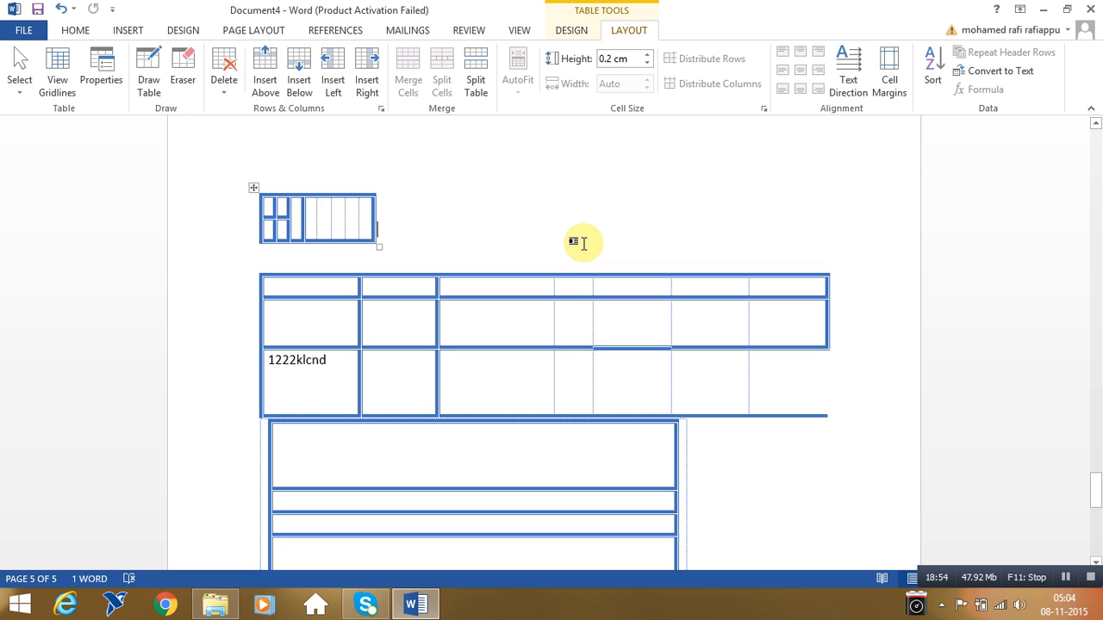
{"action": "left_click", "coordinate": [494, 320]}
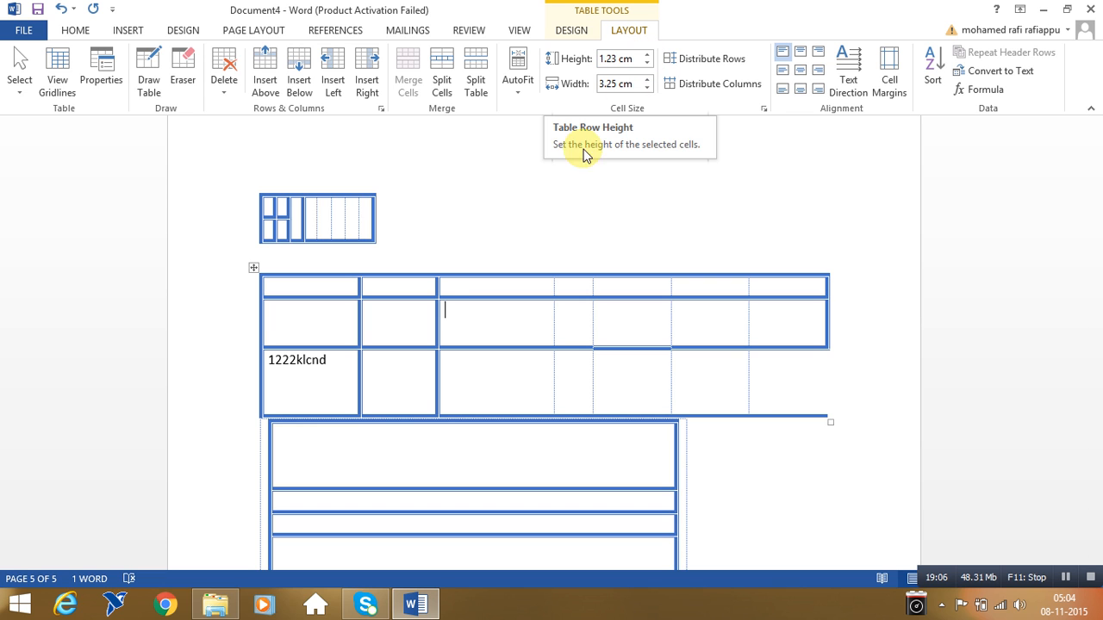
{"action": "left_click", "coordinate": [486, 287]}
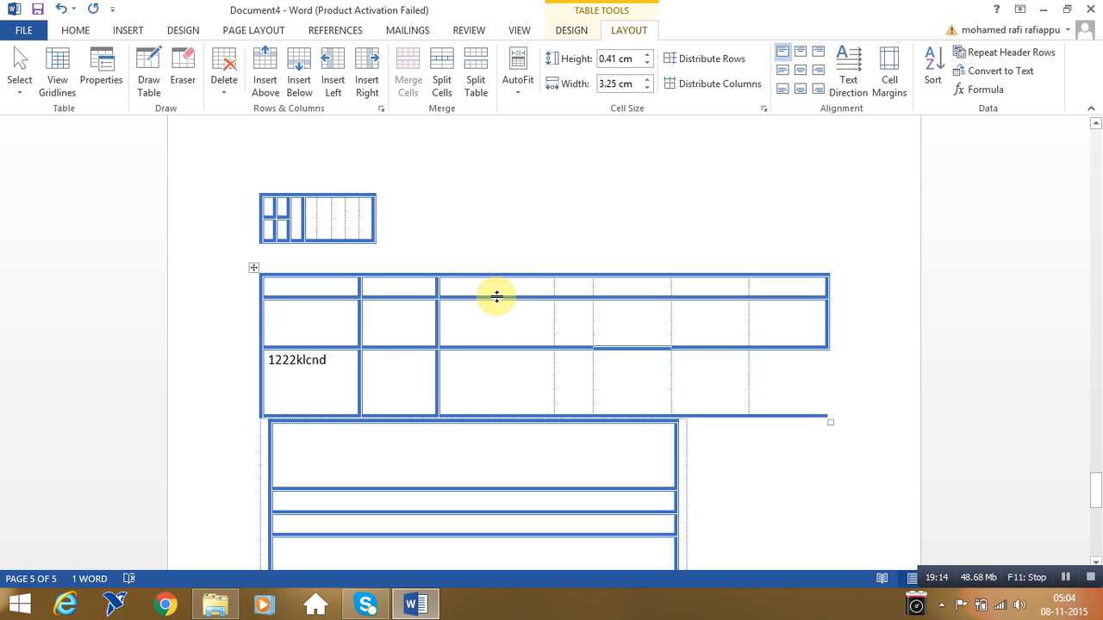
{"action": "left_click_drag", "start_coordinate": [490, 295], "coordinate": [489, 326]}
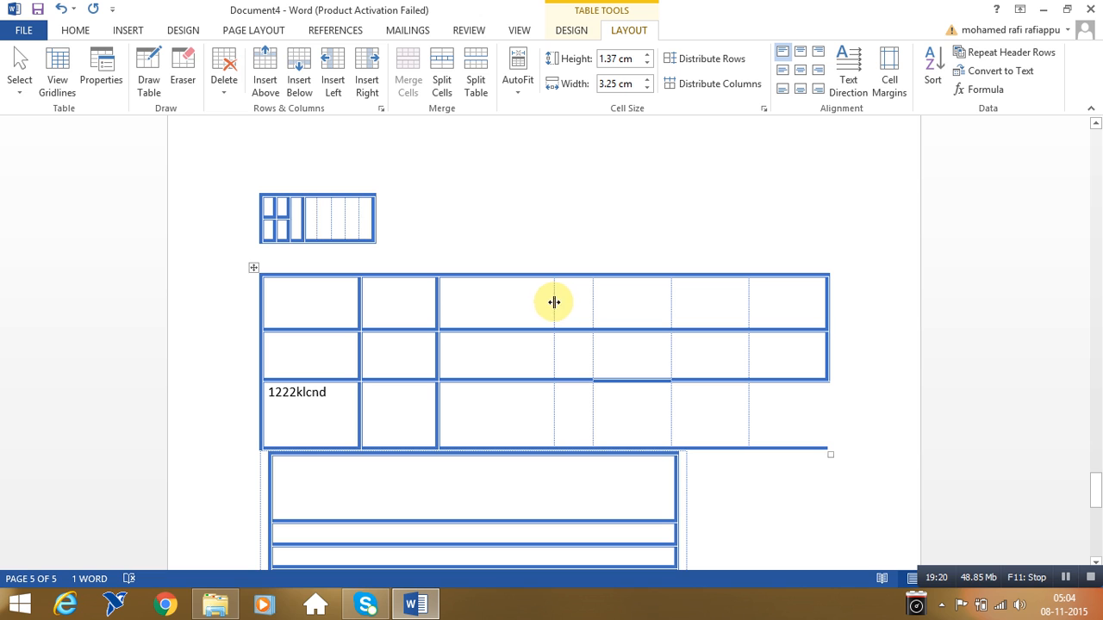
Move the border between the large table's second and third columns to widen the third column to about 4 cm.
{"action": "left_click", "coordinate": [555, 303]}
{"action": "left_click_drag", "start_coordinate": [554, 305], "coordinate": [574, 307]}
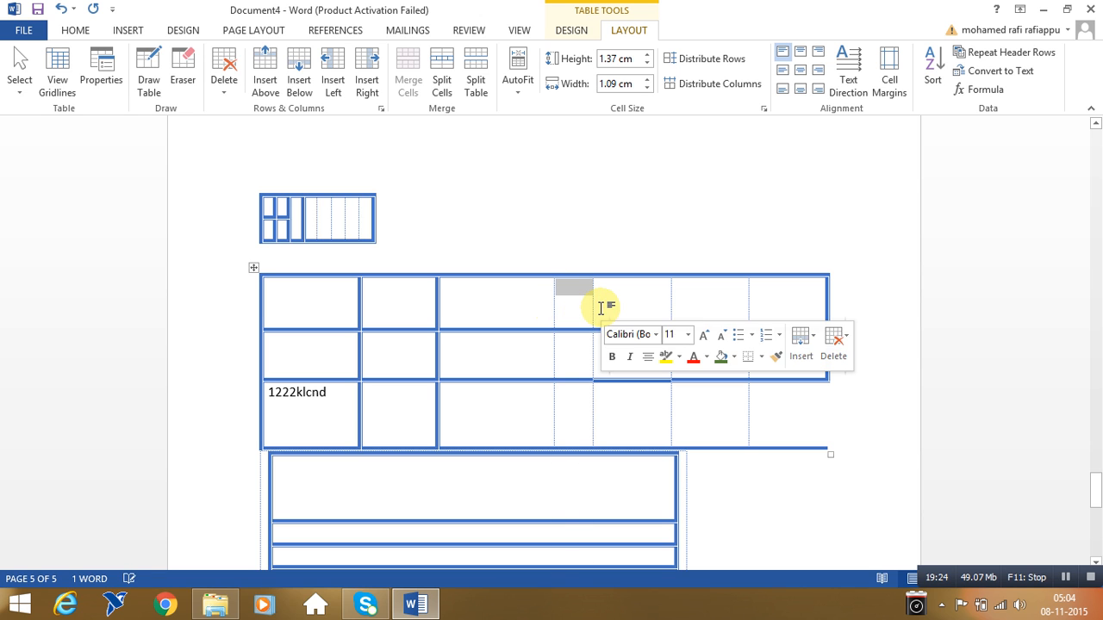
{"action": "left_click", "coordinate": [593, 237]}
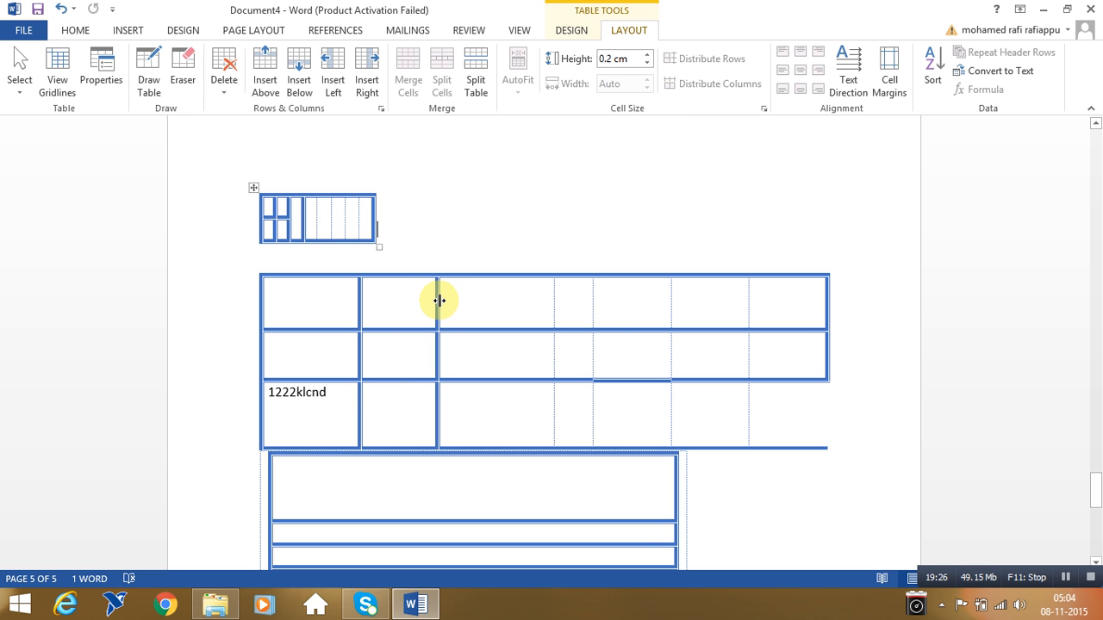
{"action": "left_click_drag", "start_coordinate": [440, 300], "coordinate": [408, 301]}
{"action": "double_click", "coordinate": [595, 193]}
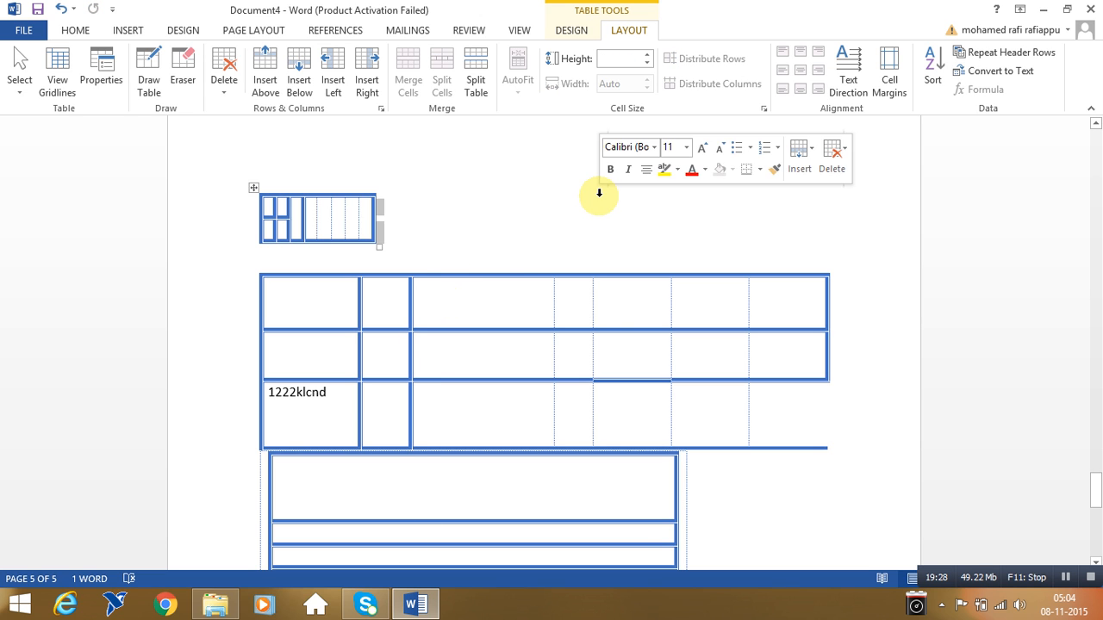
Set the third cell of the large table's first row to 3.6 cm high and 5.1 cm wide.
{"action": "left_click", "coordinate": [505, 287]}
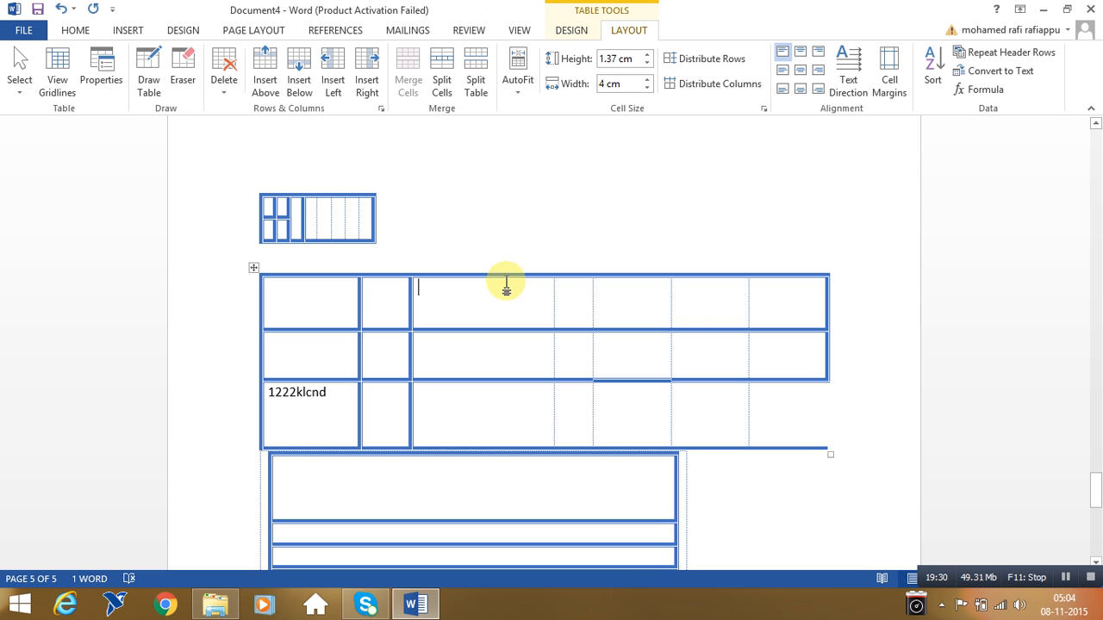
{"action": "left_click", "coordinate": [646, 54]}
{"action": "left_click_drag", "start_coordinate": [646, 54], "coordinate": [647, 79]}
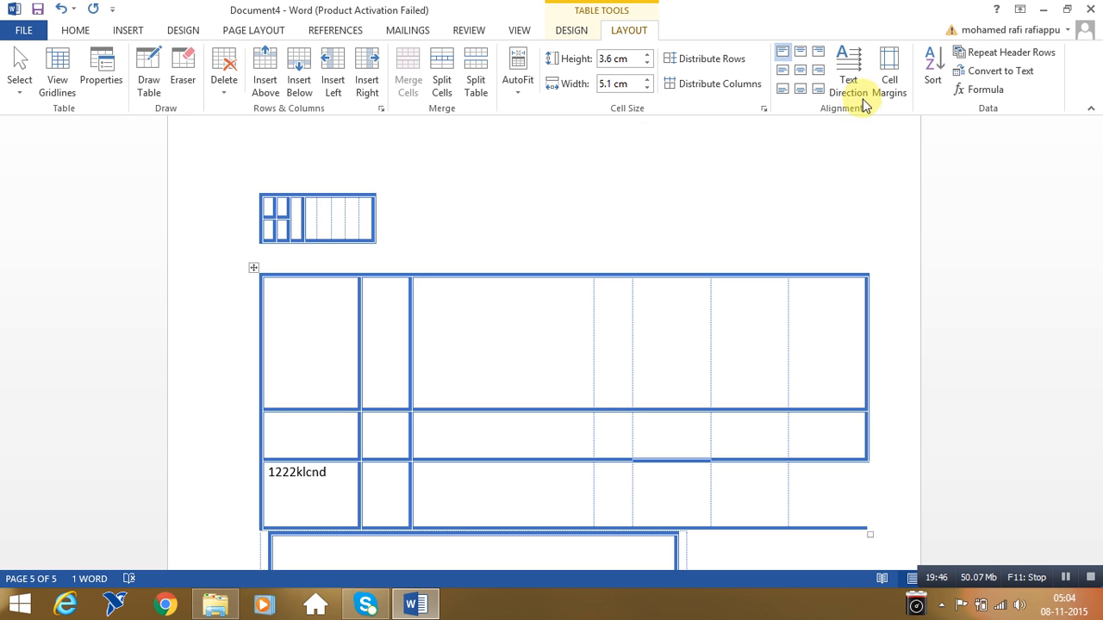
Align the enlarged cell top center, fill it with "Scsmclksmcslkcm" and "sscsclscscscs" on two lines, and enter "cscscscscsc" in the cell below.
{"action": "left_click", "coordinate": [794, 53]}
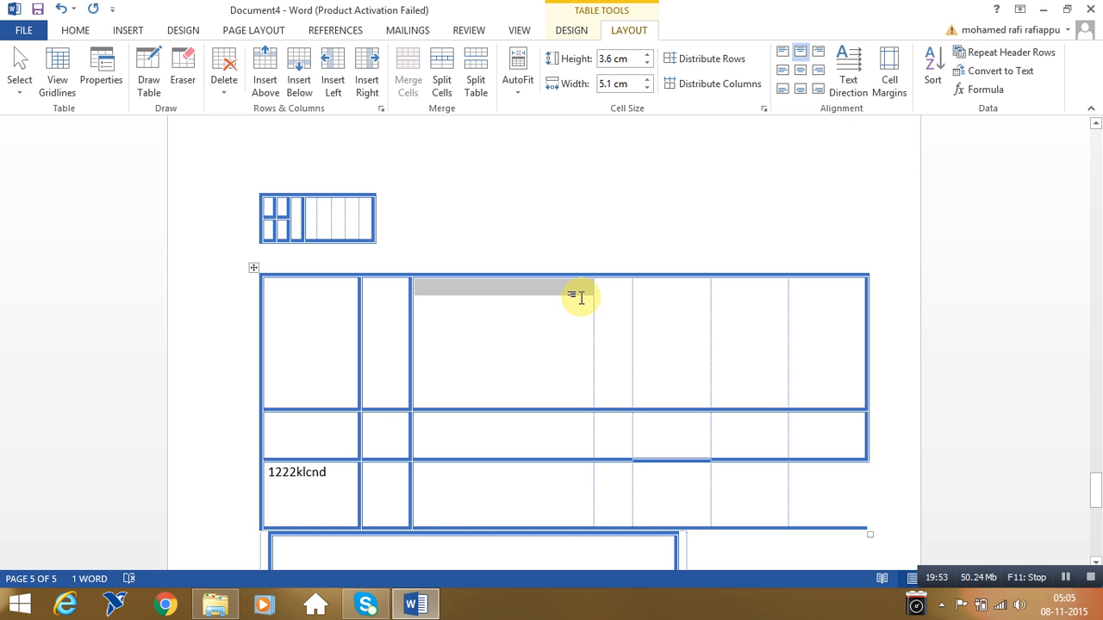
{"action": "type", "text": "scsmclksmcslkcm"}
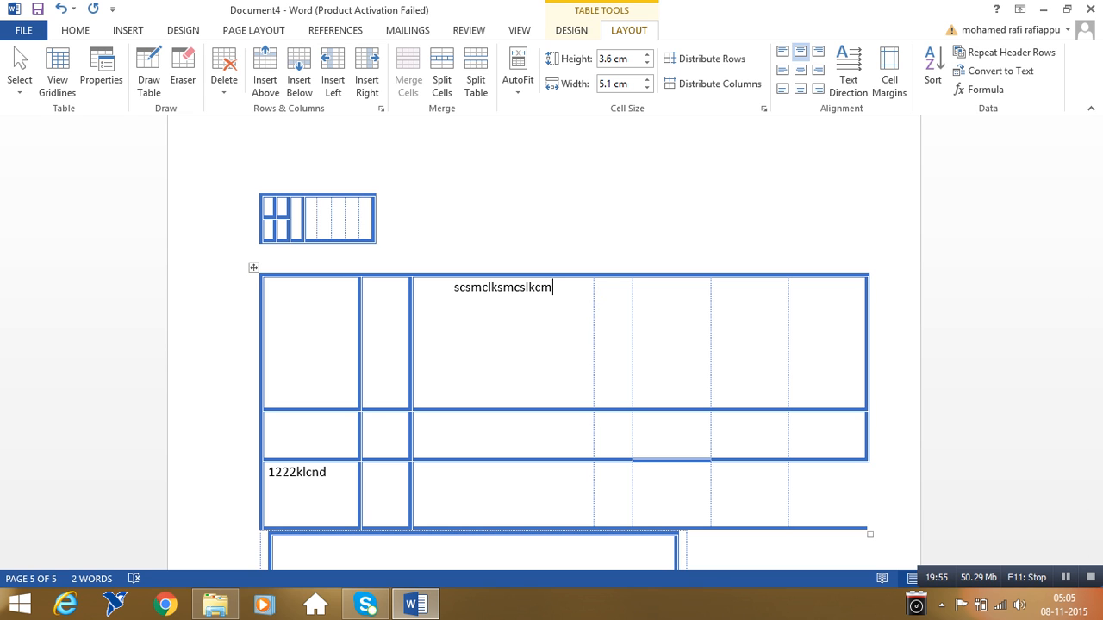
{"action": "key", "text": "Return"}
{"action": "type", "text": "sscsclscscsc"}
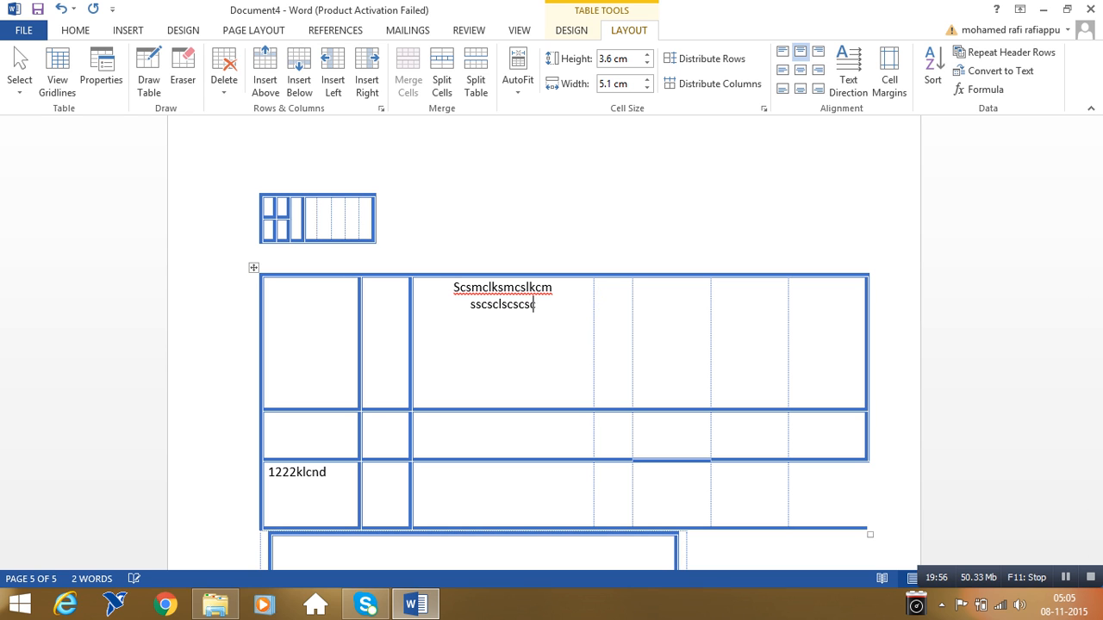
{"action": "type", "text": "scscscsc"}
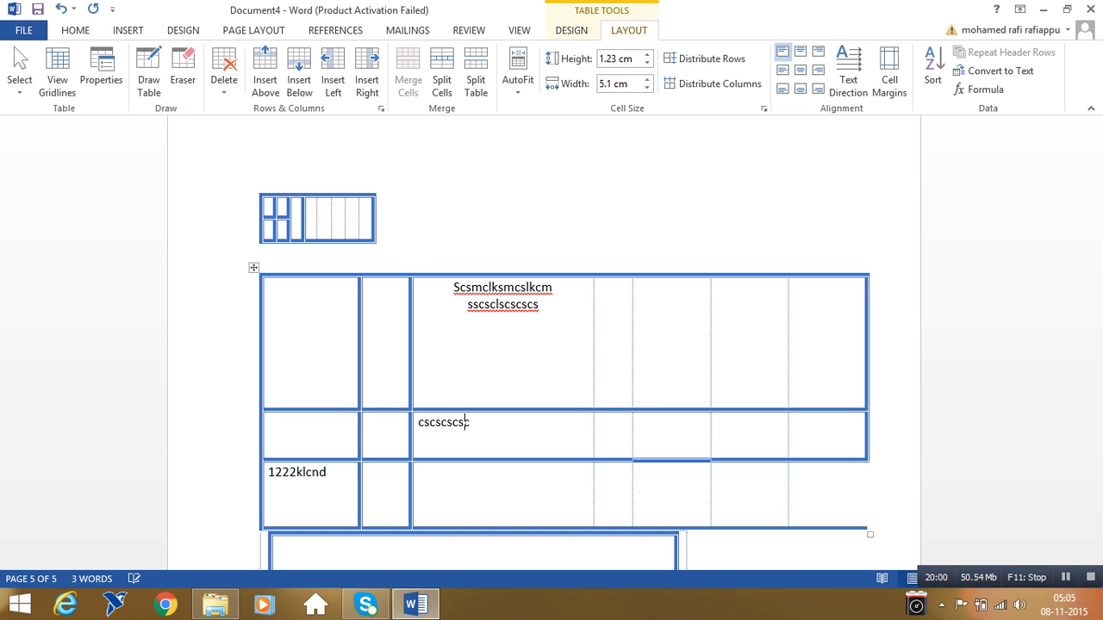
Try top center, center right, bottom right and bottom center alignment on the "cscscscscsc" cell, ending with bottom left.
{"action": "left_click", "coordinate": [801, 54]}
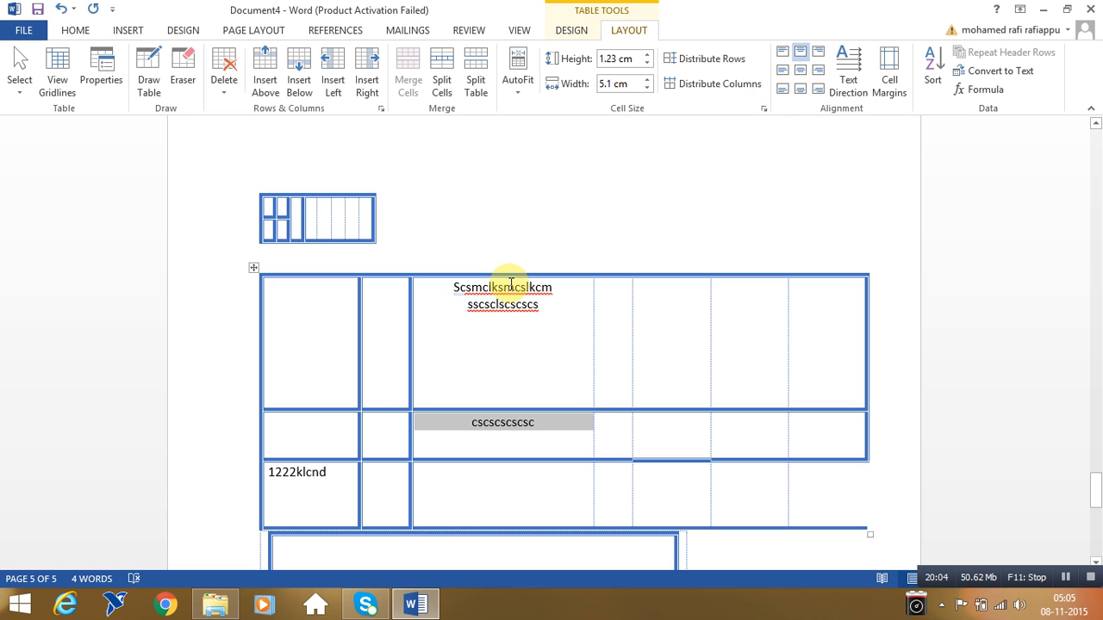
{"action": "left_click", "coordinate": [818, 70]}
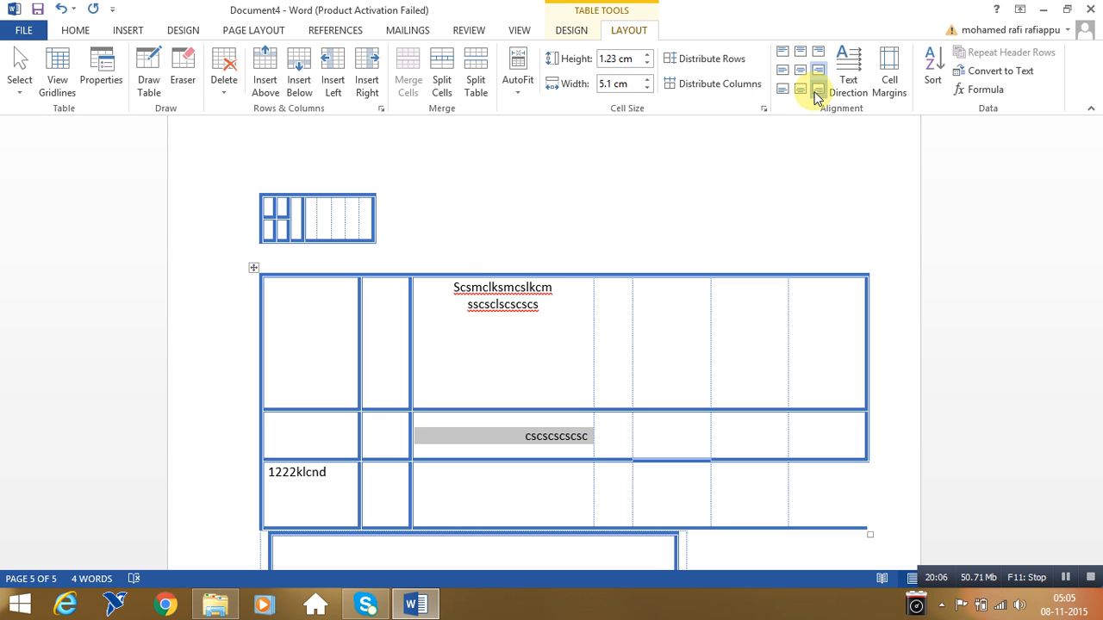
{"action": "left_click", "coordinate": [818, 89]}
{"action": "left_click", "coordinate": [800, 90]}
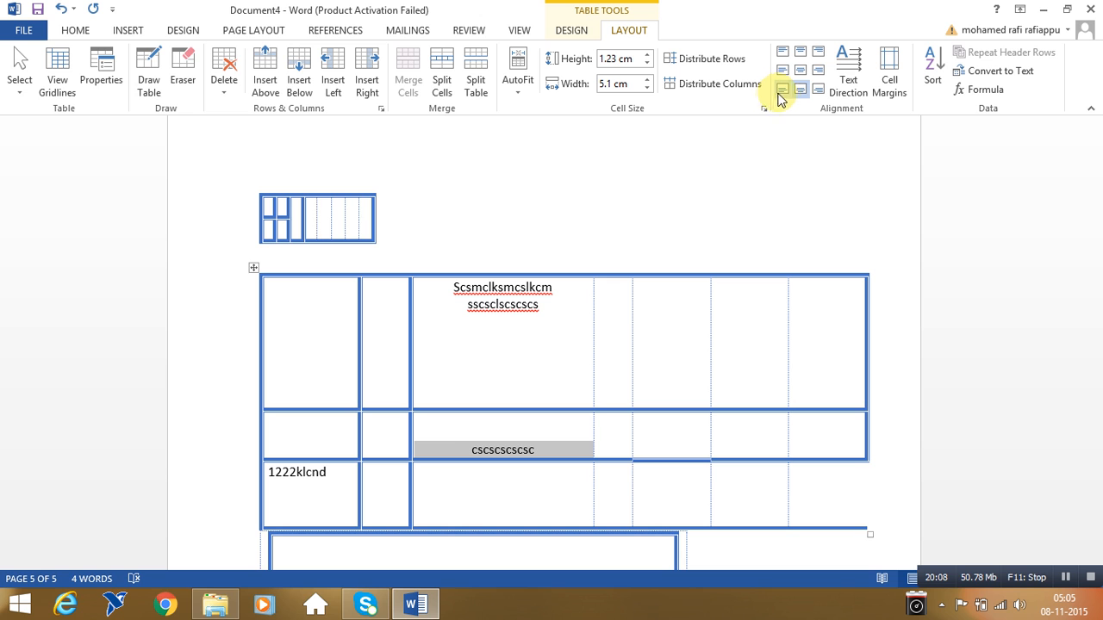
{"action": "left_click", "coordinate": [782, 89]}
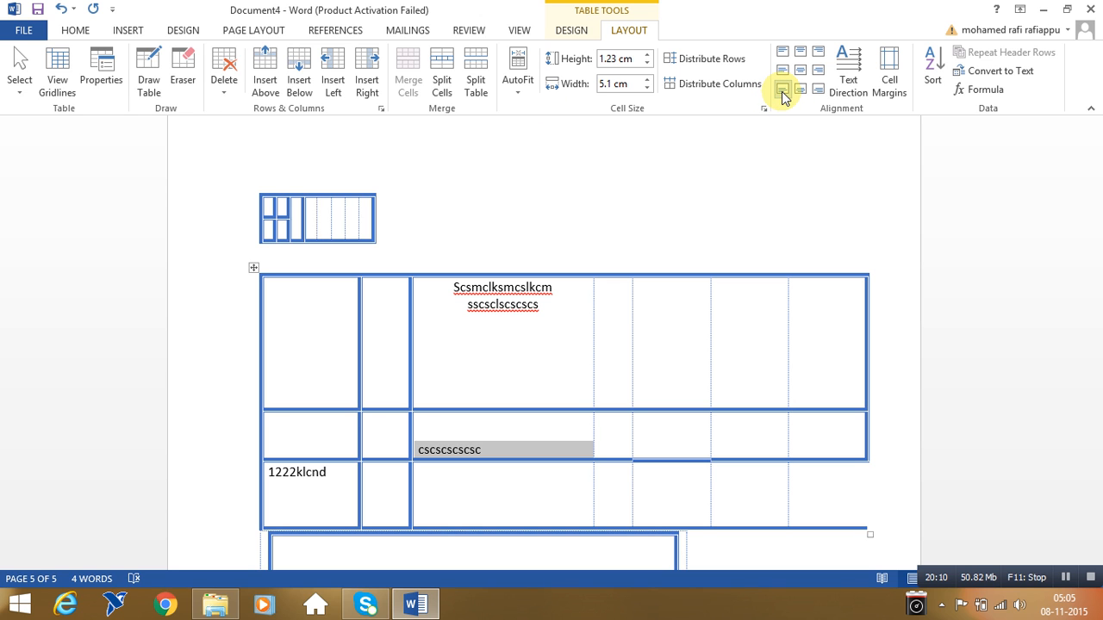
Review the default cell margin and spacing options for the small upper table without changing them.
{"action": "left_click", "coordinate": [77, 32]}
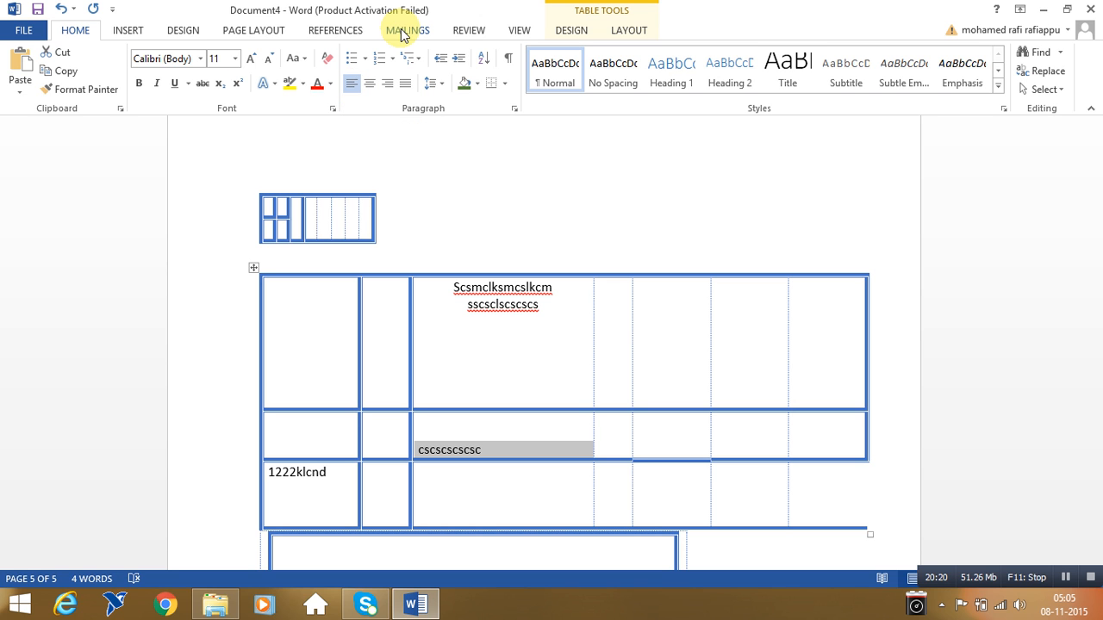
{"action": "left_click", "coordinate": [610, 31]}
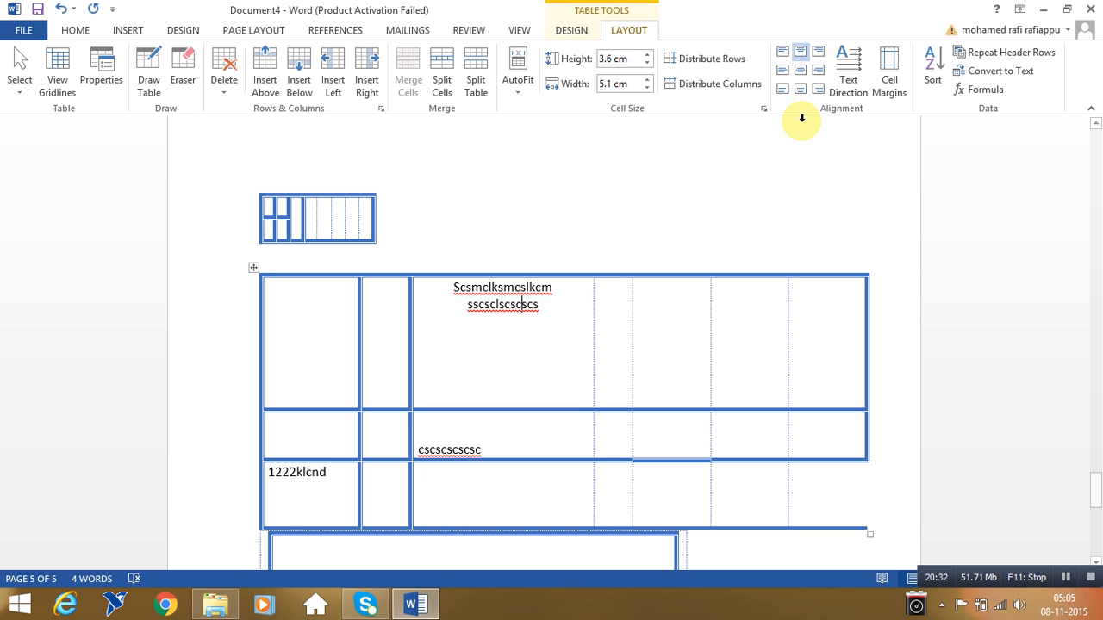
{"action": "left_click", "coordinate": [789, 141]}
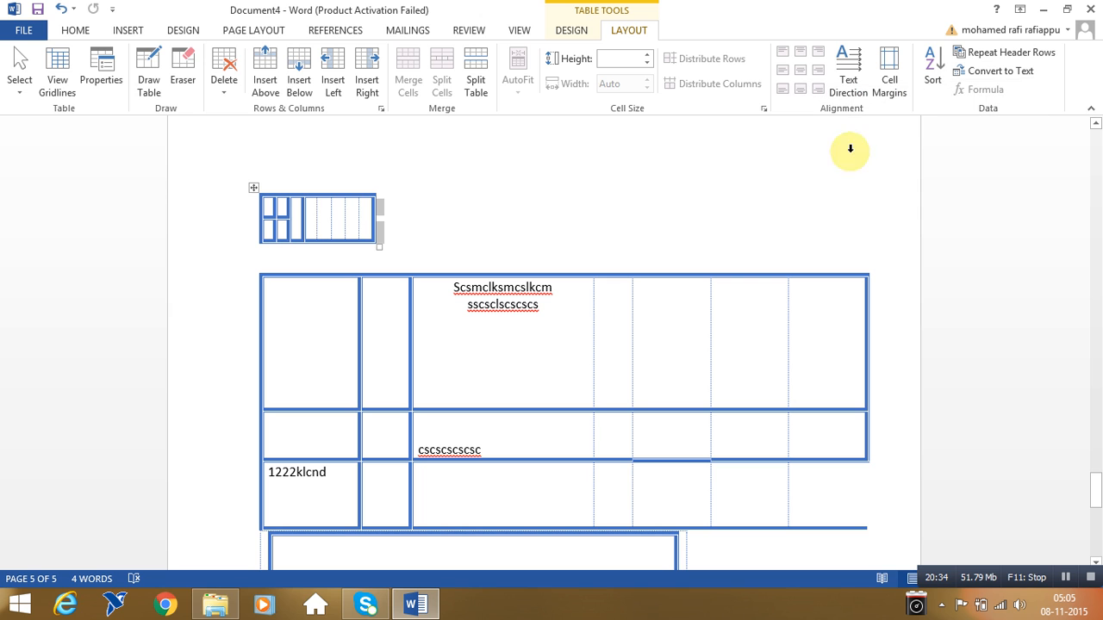
{"action": "left_click", "coordinate": [888, 93]}
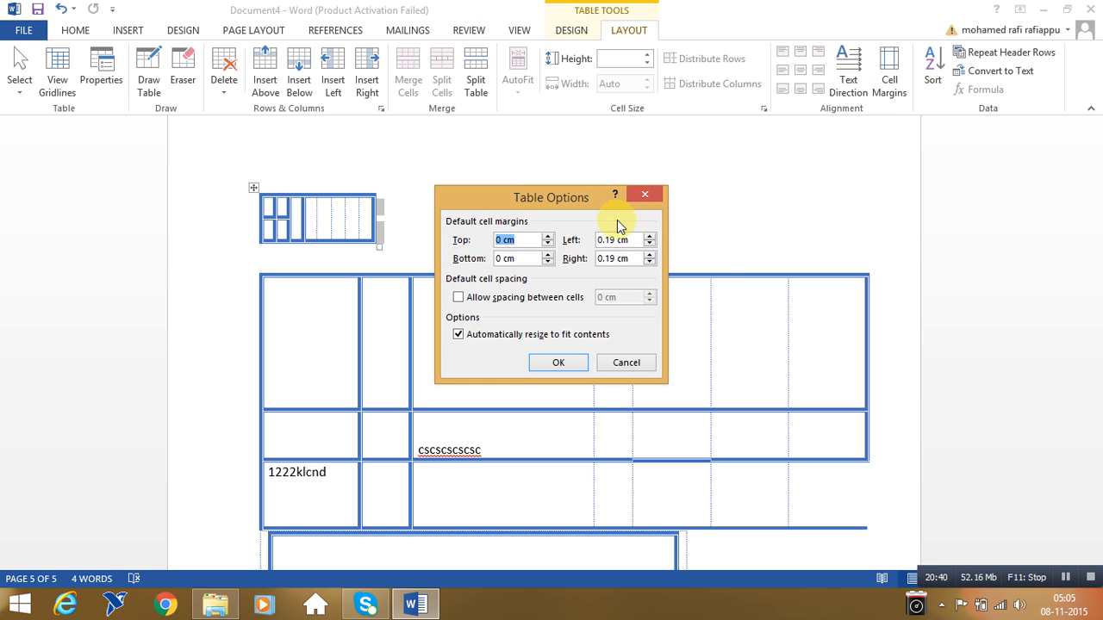
{"action": "left_click", "coordinate": [645, 198]}
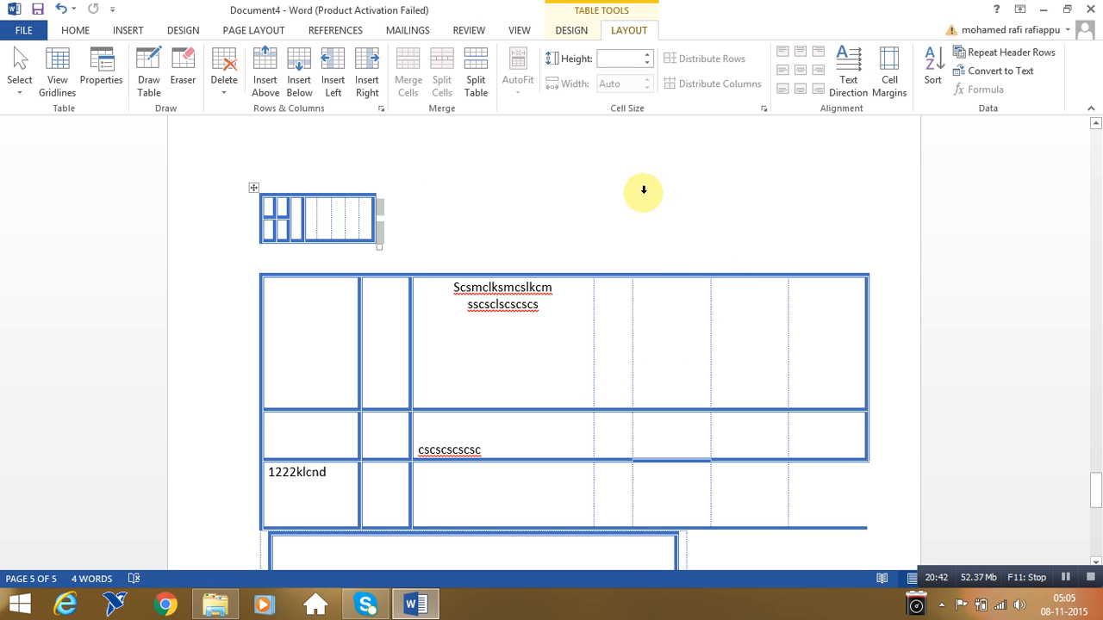
Examine the gallery of table styles and the border and layout options available for the small upper table.
{"action": "left_click", "coordinate": [583, 34]}
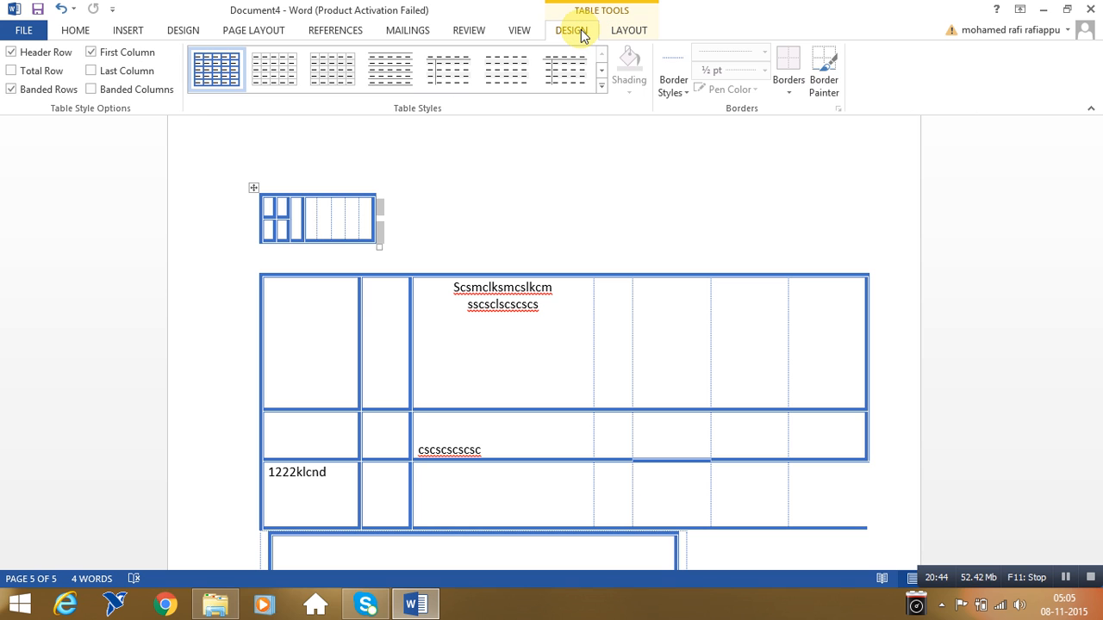
{"action": "left_click", "coordinate": [601, 85]}
{"action": "left_click_drag", "start_coordinate": [604, 136], "coordinate": [604, 295]}
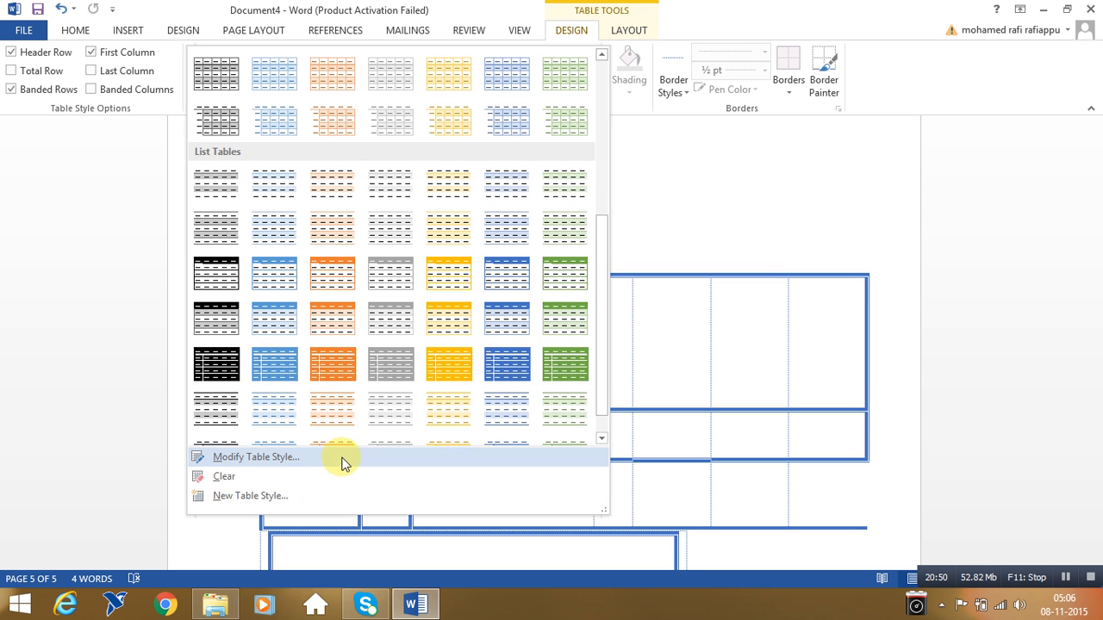
{"action": "left_click", "coordinate": [772, 242]}
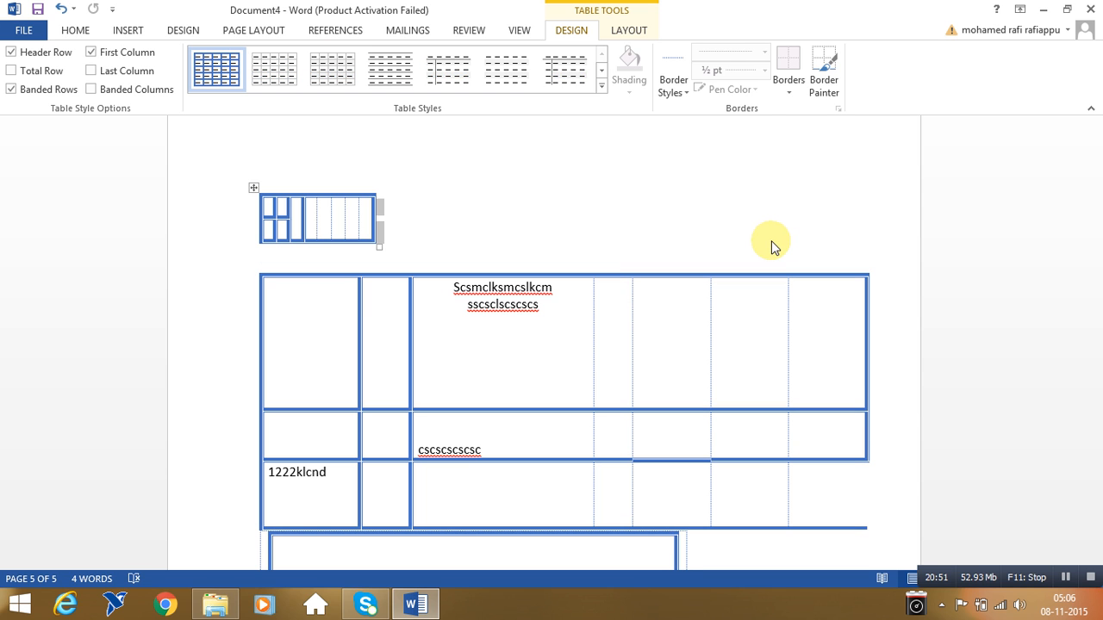
{"action": "left_click", "coordinate": [639, 30]}
{"action": "left_click", "coordinate": [579, 30]}
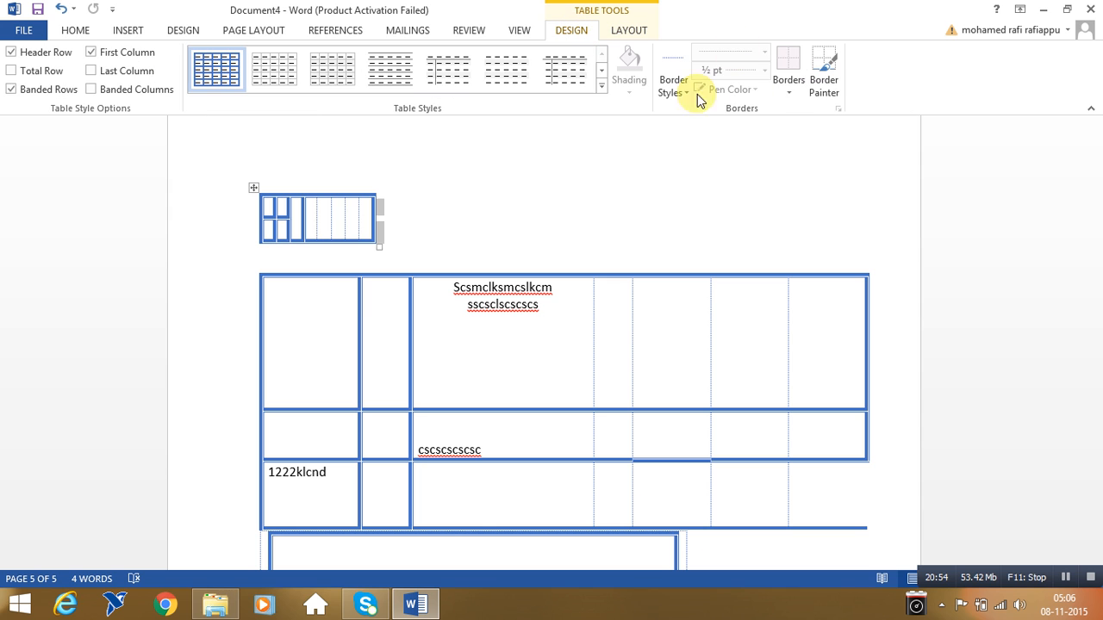
{"action": "left_click", "coordinate": [637, 32]}
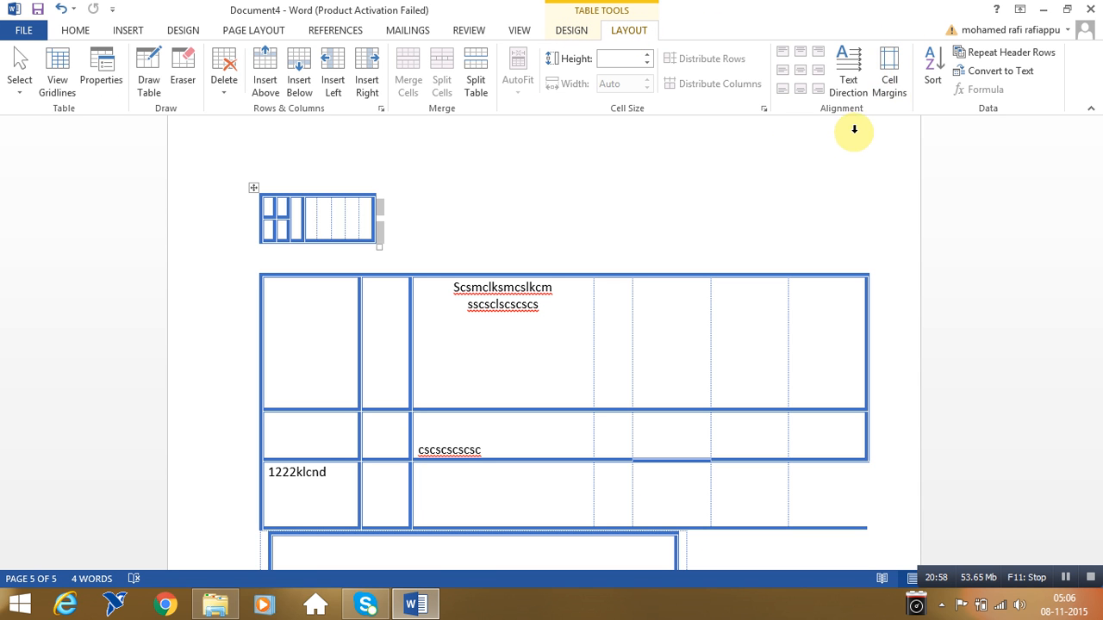
{"action": "left_click", "coordinate": [585, 32]}
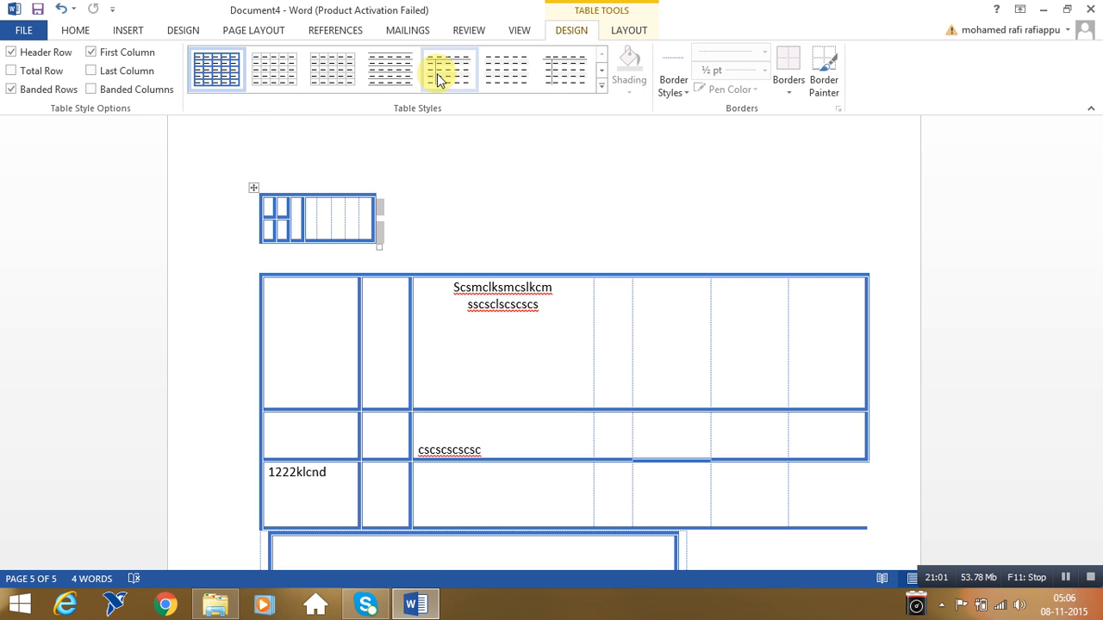
{"action": "left_click", "coordinate": [613, 35]}
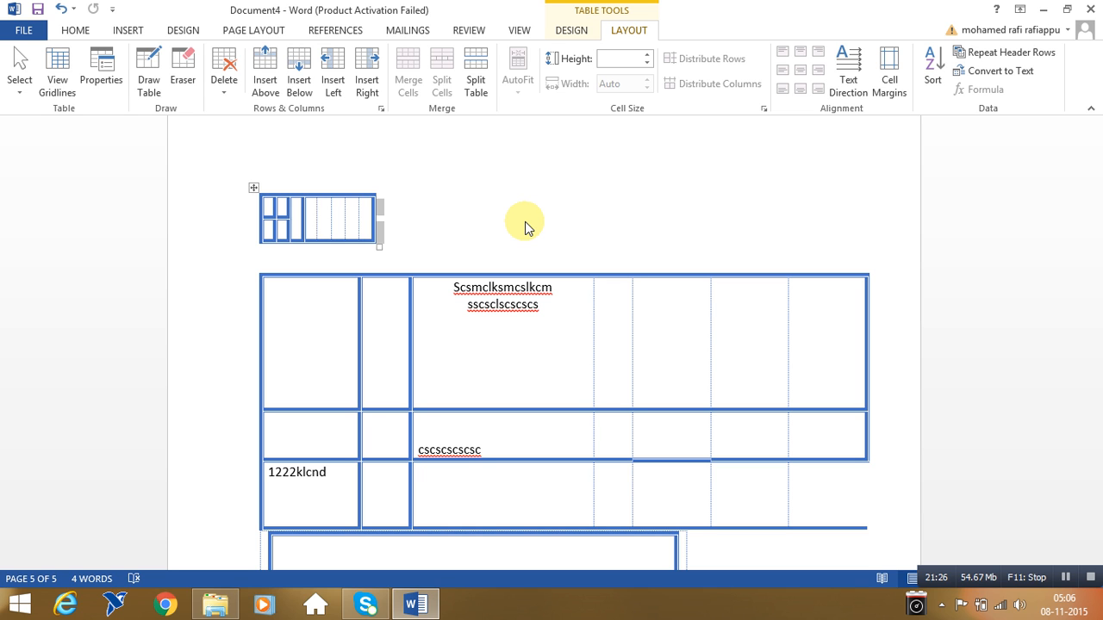
Insert the picture 1544520.jpg from the Desktop folder on page 2 of the document.
{"action": "left_click", "coordinate": [125, 31]}
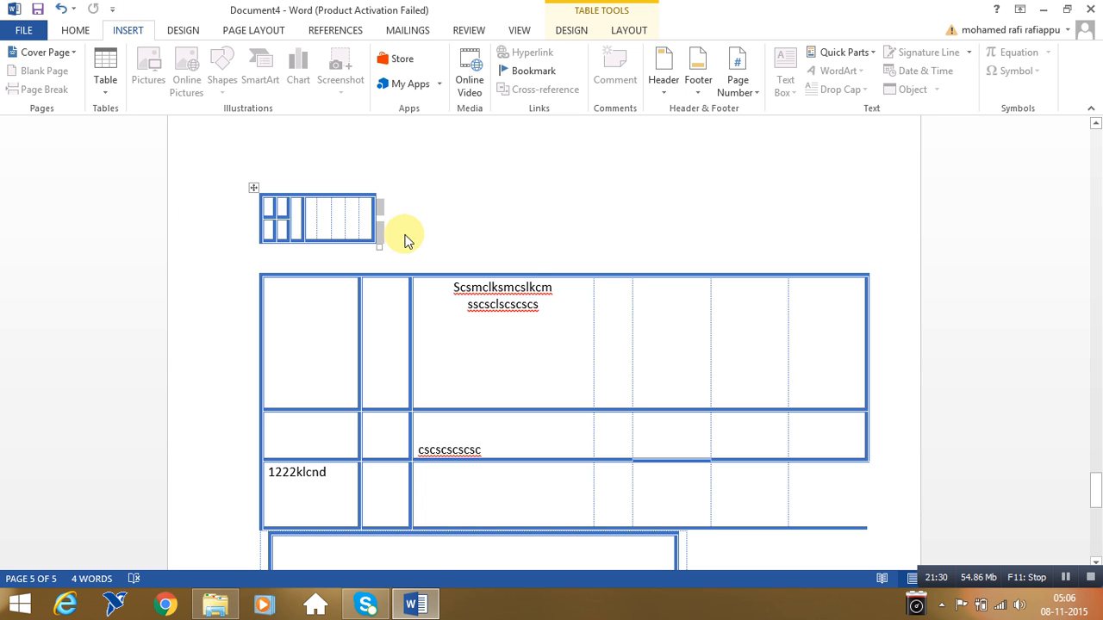
{"action": "left_click_drag", "start_coordinate": [1096, 491], "coordinate": [1096, 274]}
{"action": "left_click", "coordinate": [455, 239]}
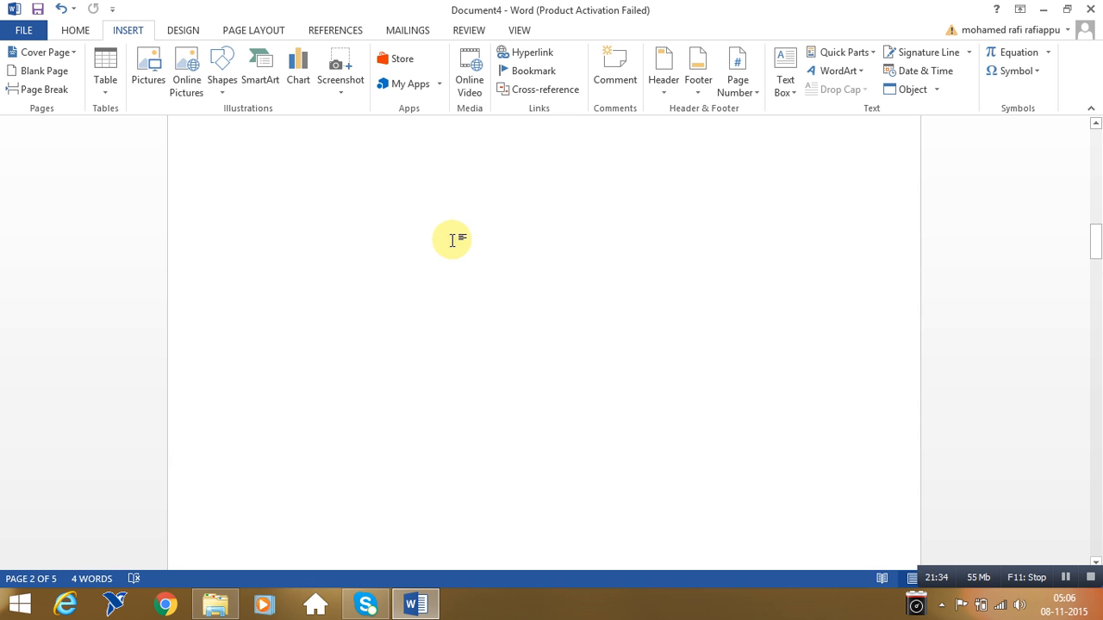
{"action": "left_click", "coordinate": [148, 80]}
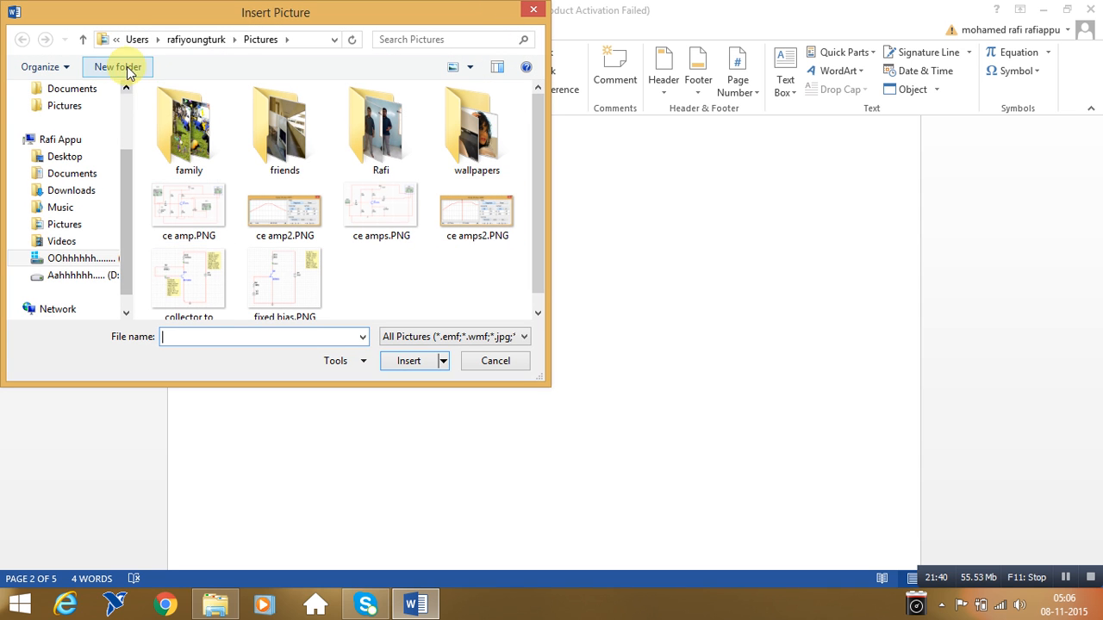
{"action": "left_click", "coordinate": [136, 40]}
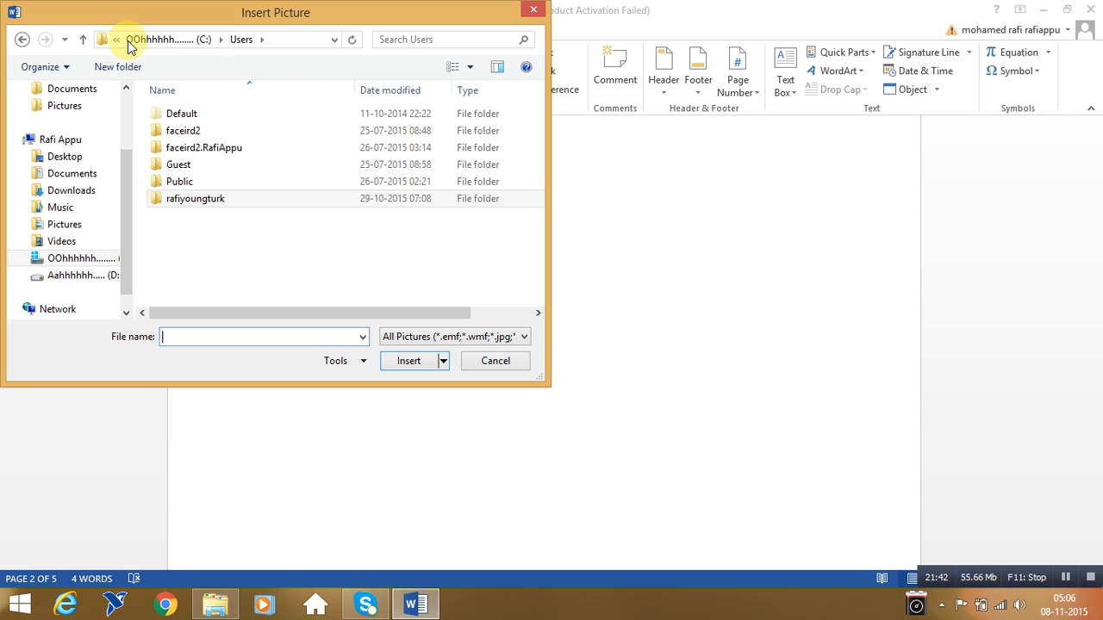
{"action": "left_click", "coordinate": [66, 155]}
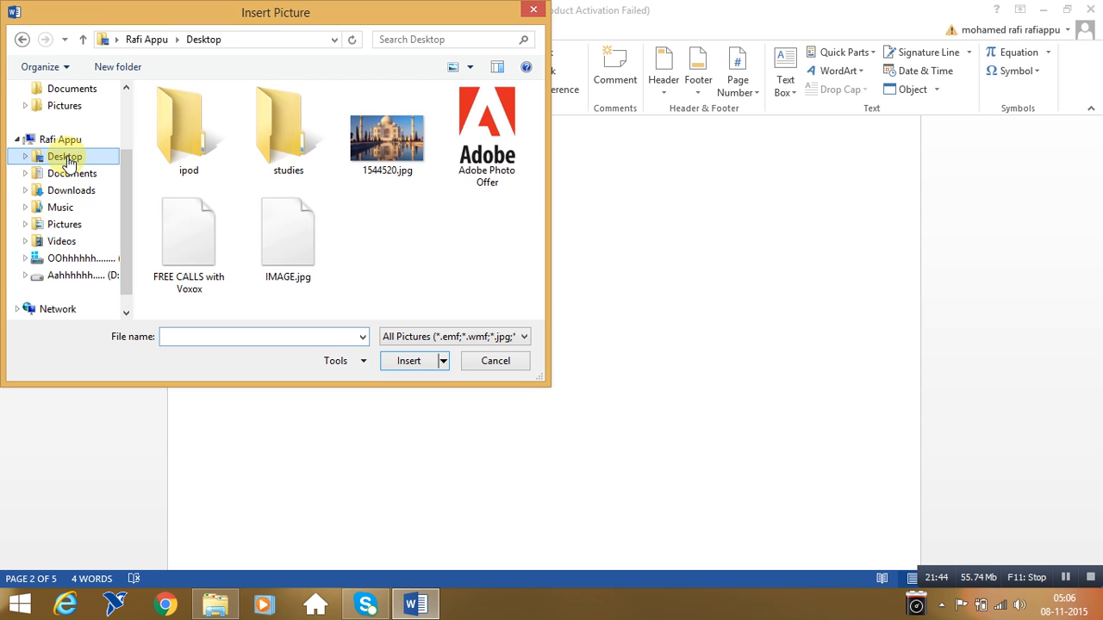
{"action": "left_click", "coordinate": [419, 152]}
{"action": "left_click", "coordinate": [407, 360]}
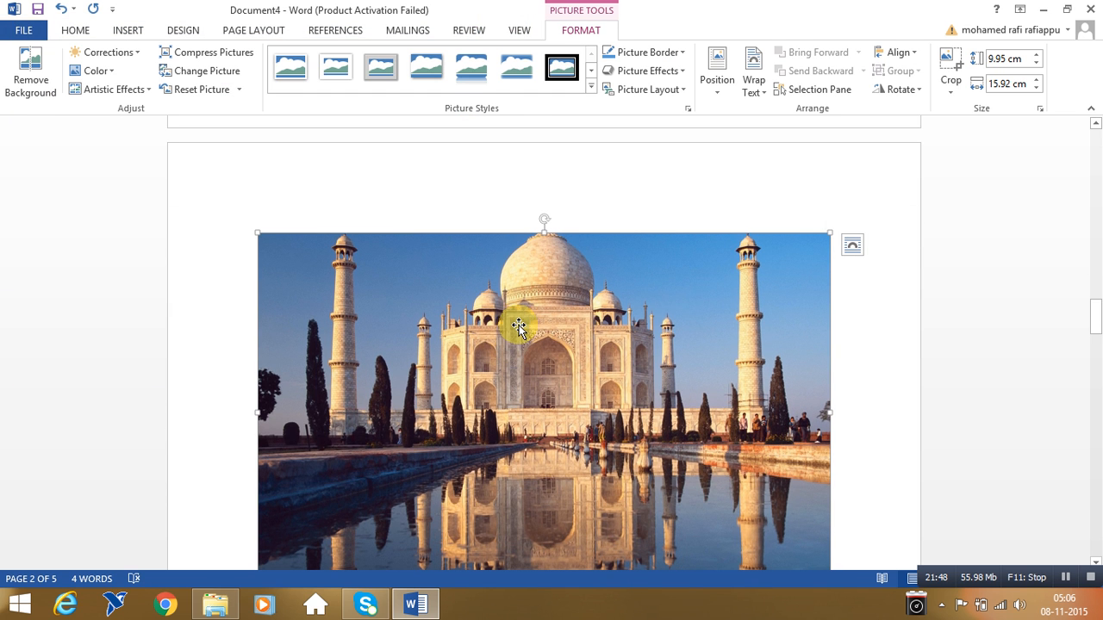
Browse the Desktop folder for pictures to insert and leave without inserting one.
{"action": "left_click_drag", "start_coordinate": [1099, 312], "coordinate": [1097, 317]}
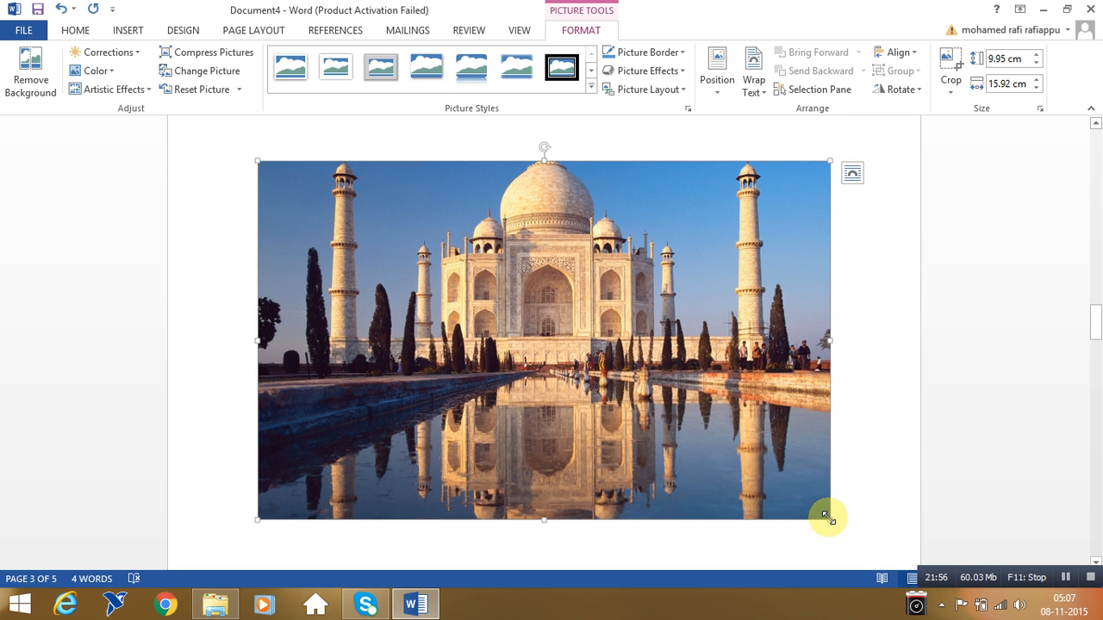
{"action": "left_click", "coordinate": [127, 30]}
{"action": "left_click", "coordinate": [146, 72]}
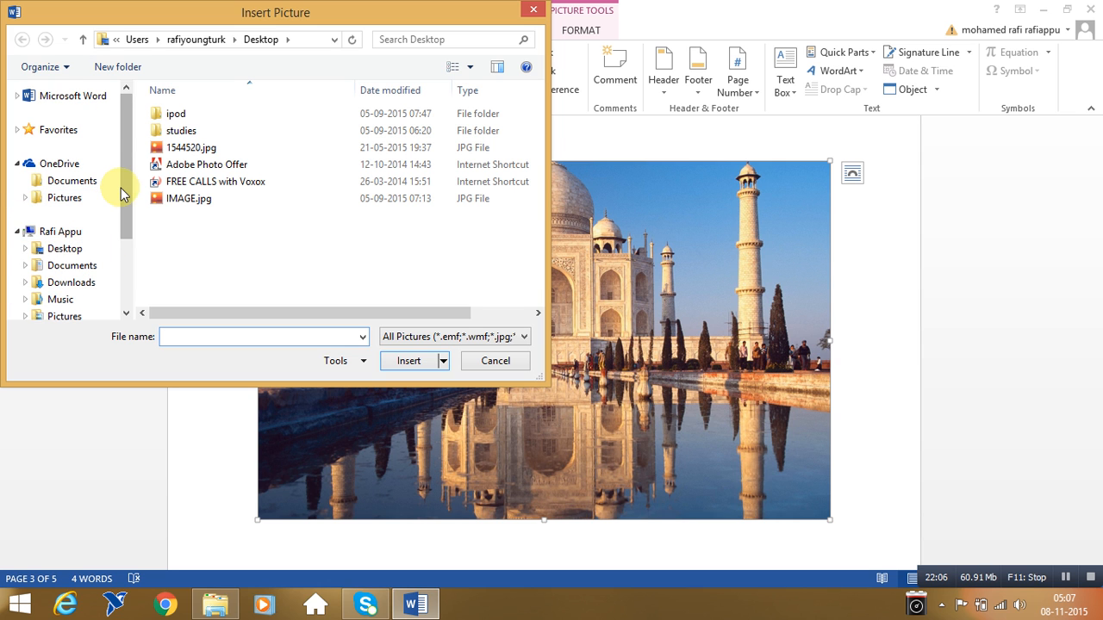
{"action": "scroll", "coordinate": [120, 196], "scroll_direction": "down", "scroll_amount": 1}
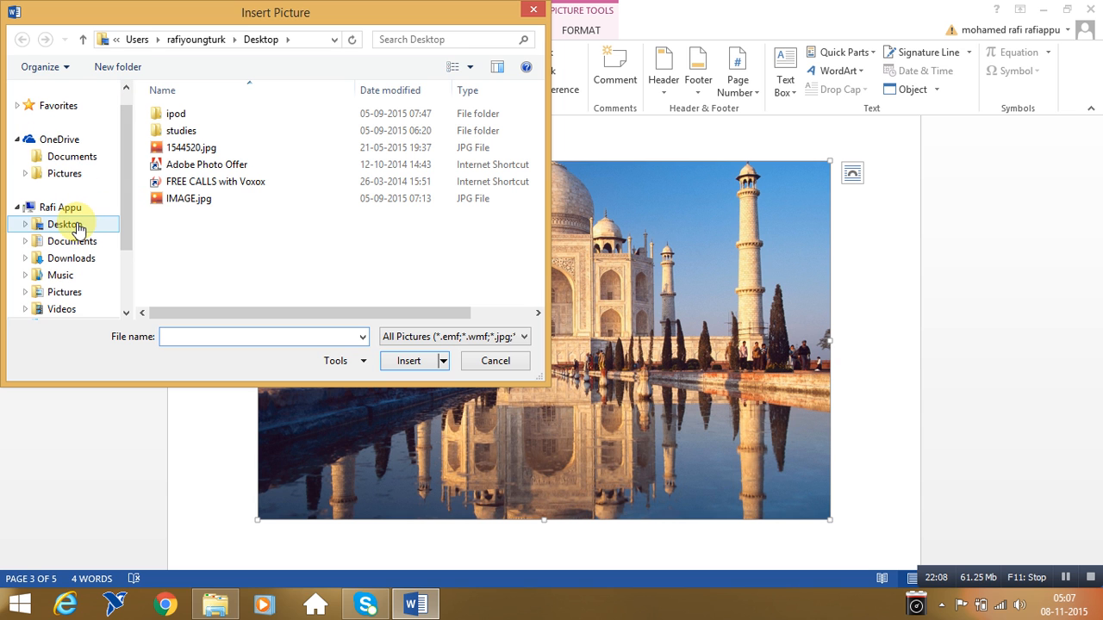
{"action": "left_click", "coordinate": [78, 228]}
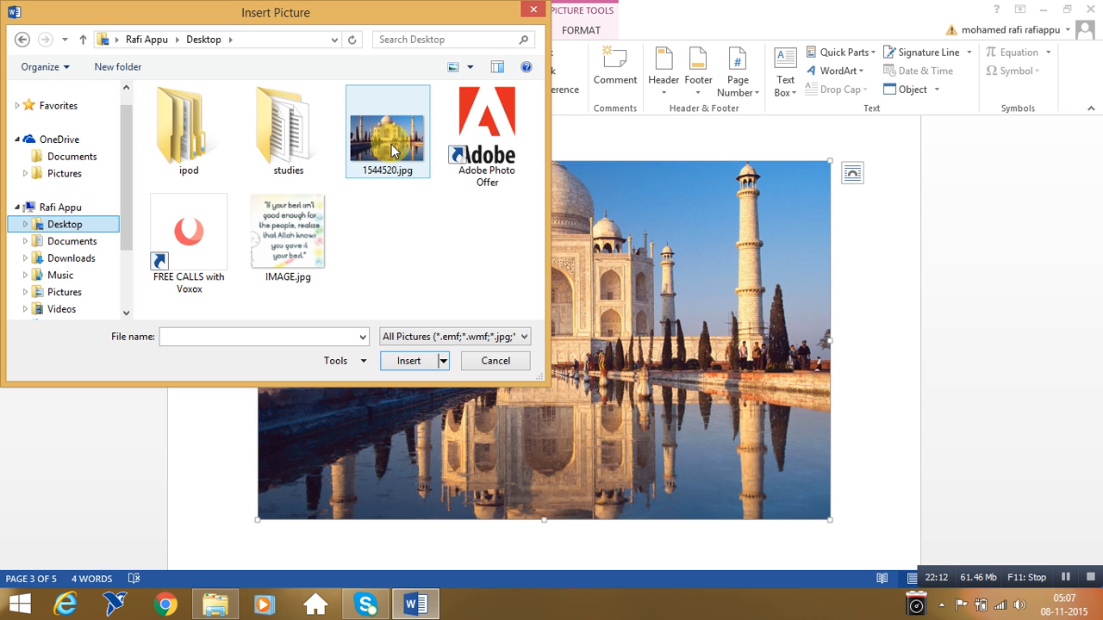
{"action": "left_click", "coordinate": [469, 364]}
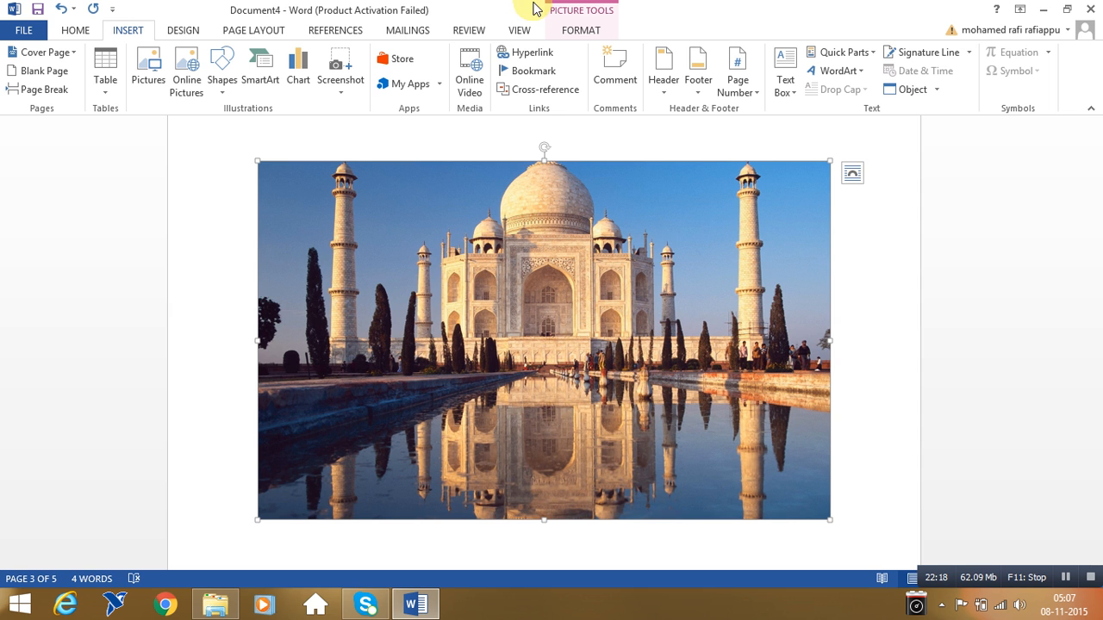
Try a much brighter, higher-contrast correction preset and the strongest softening preset on the Taj Mahal picture.
{"action": "left_click", "coordinate": [591, 7]}
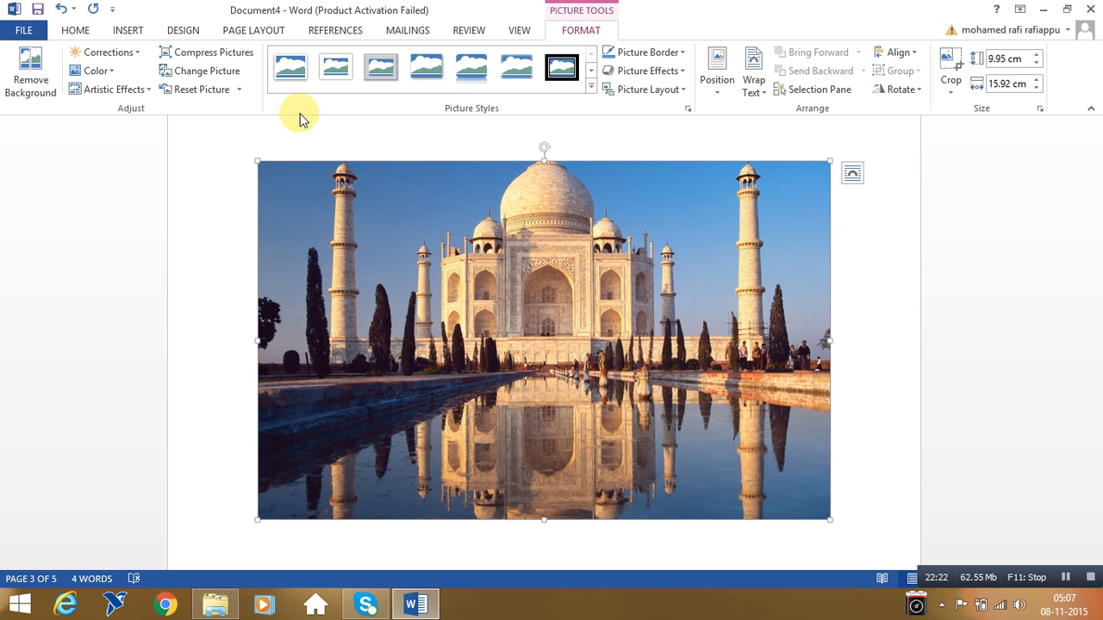
{"action": "left_click", "coordinate": [139, 54]}
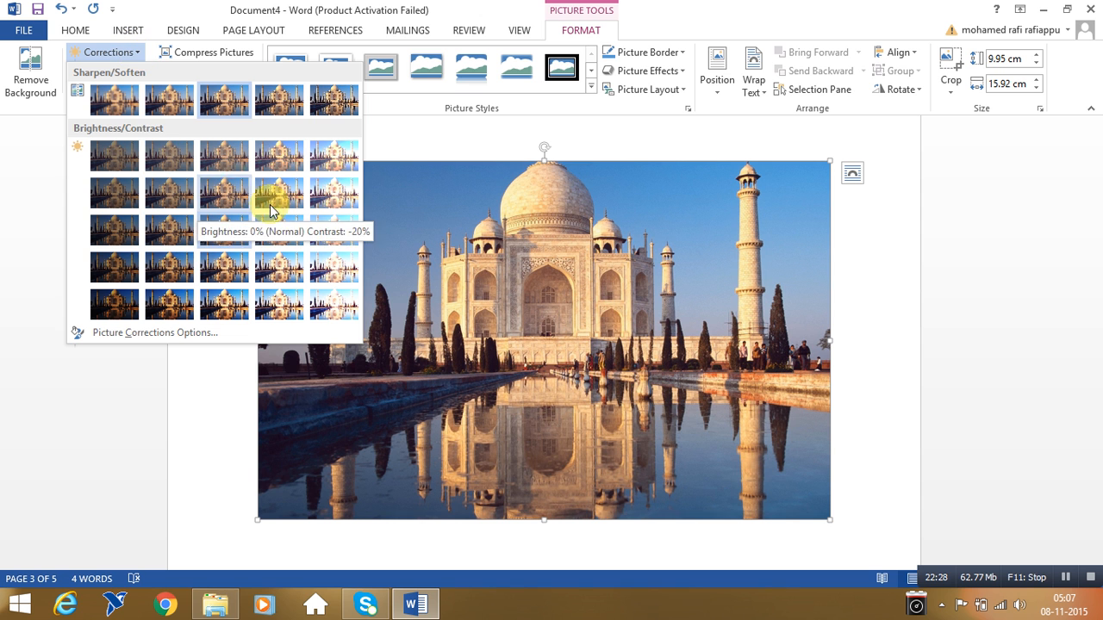
{"action": "left_click", "coordinate": [320, 277]}
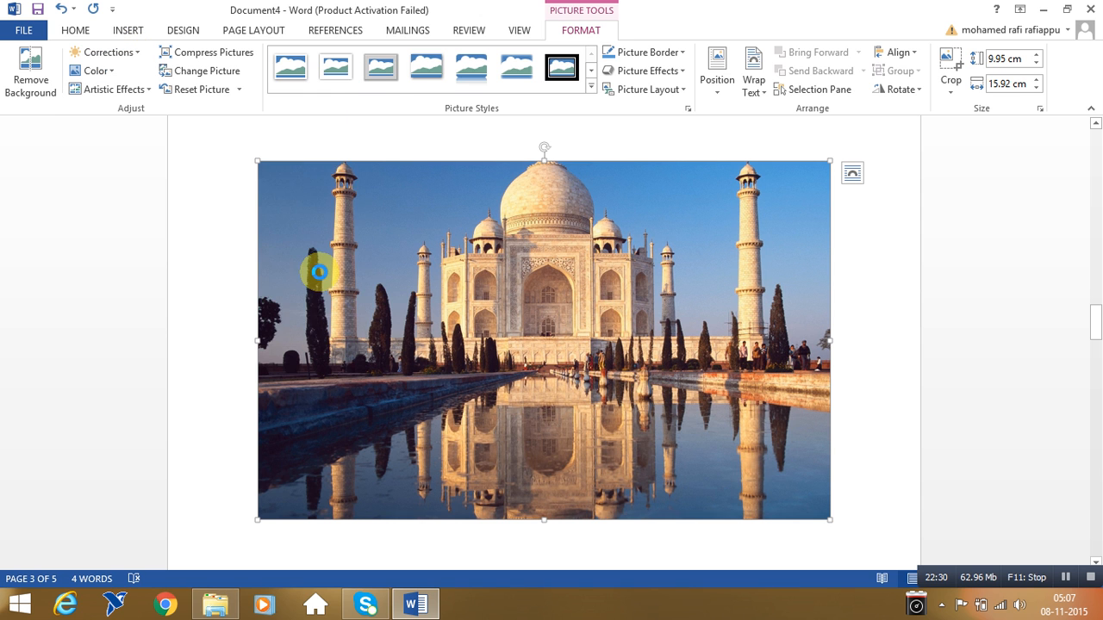
{"action": "left_click", "coordinate": [138, 52]}
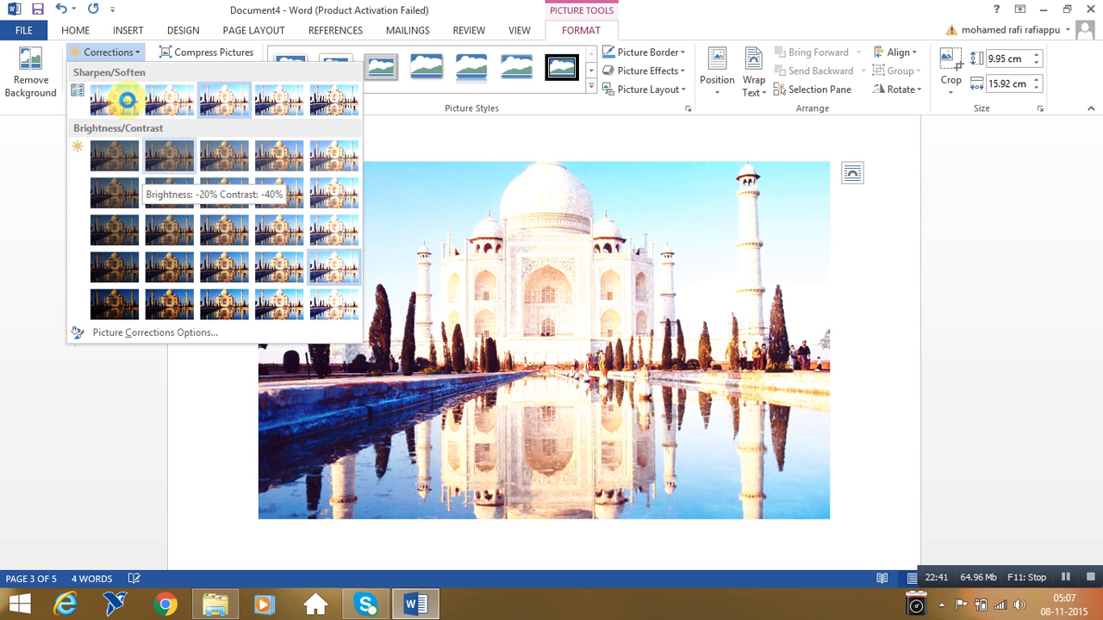
{"action": "left_click", "coordinate": [115, 100]}
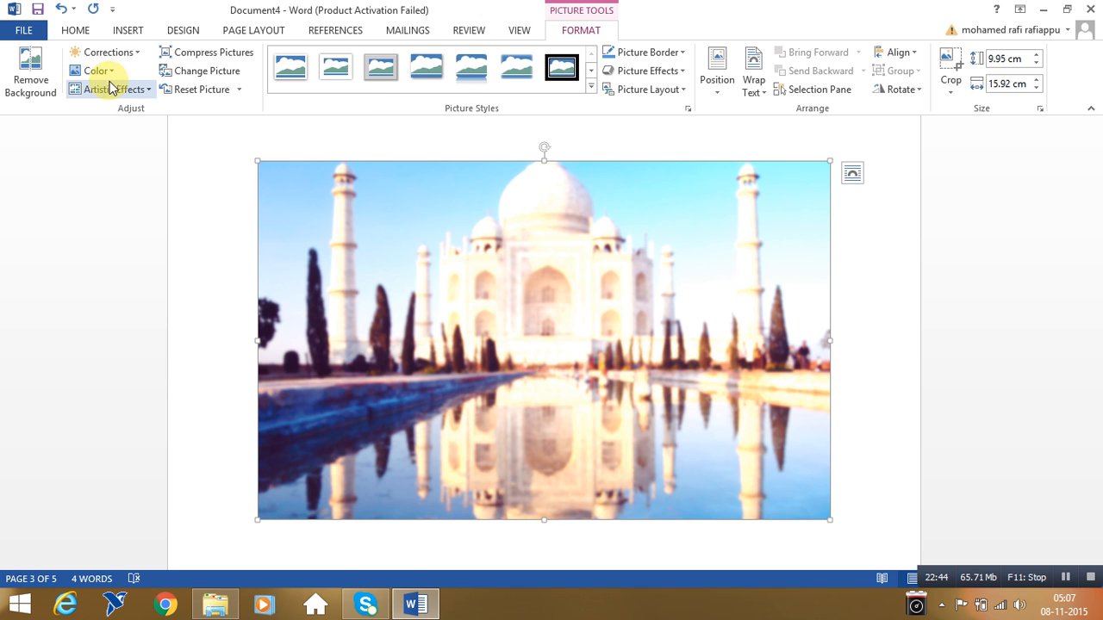
Try recoloring the picture gold and then a light green theme variation, and undo the picture adjustments.
{"action": "left_click", "coordinate": [101, 72]}
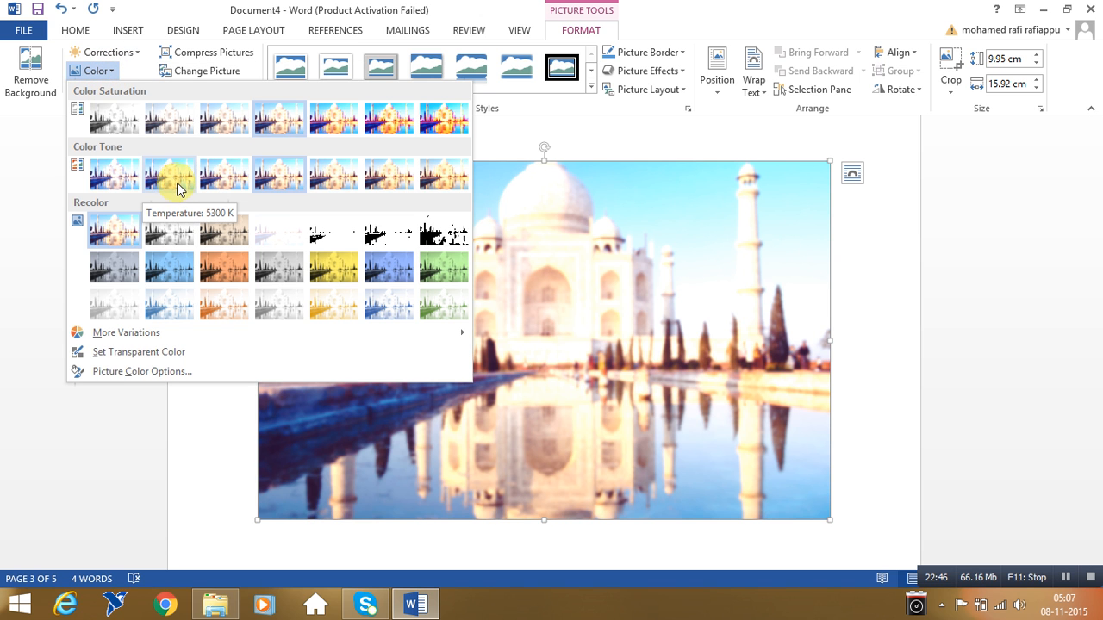
{"action": "left_click", "coordinate": [333, 266]}
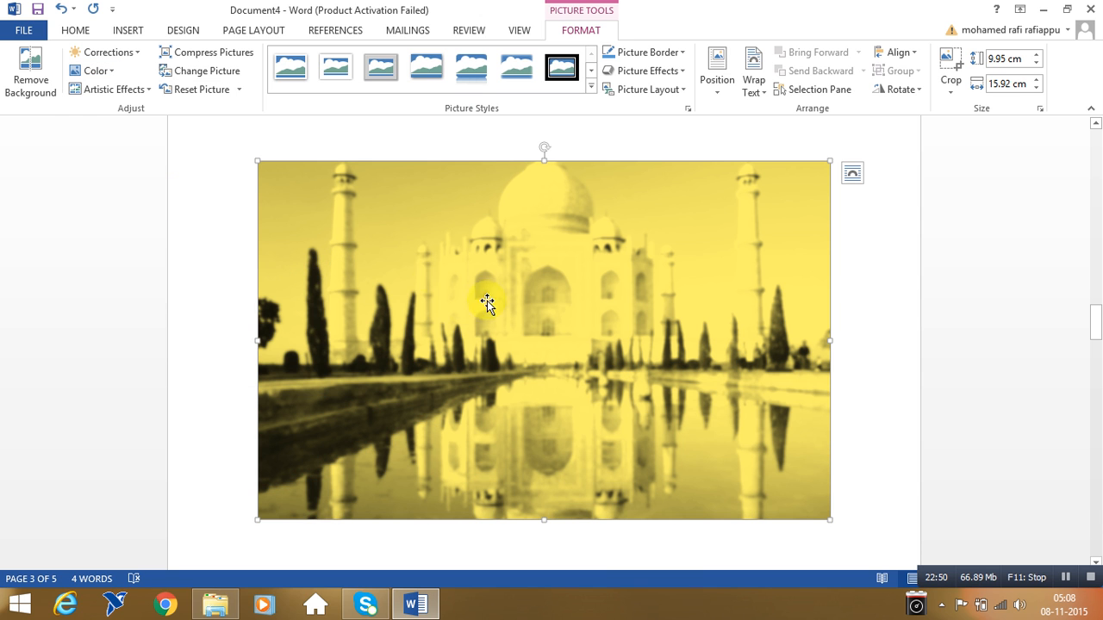
{"action": "left_click", "coordinate": [94, 71]}
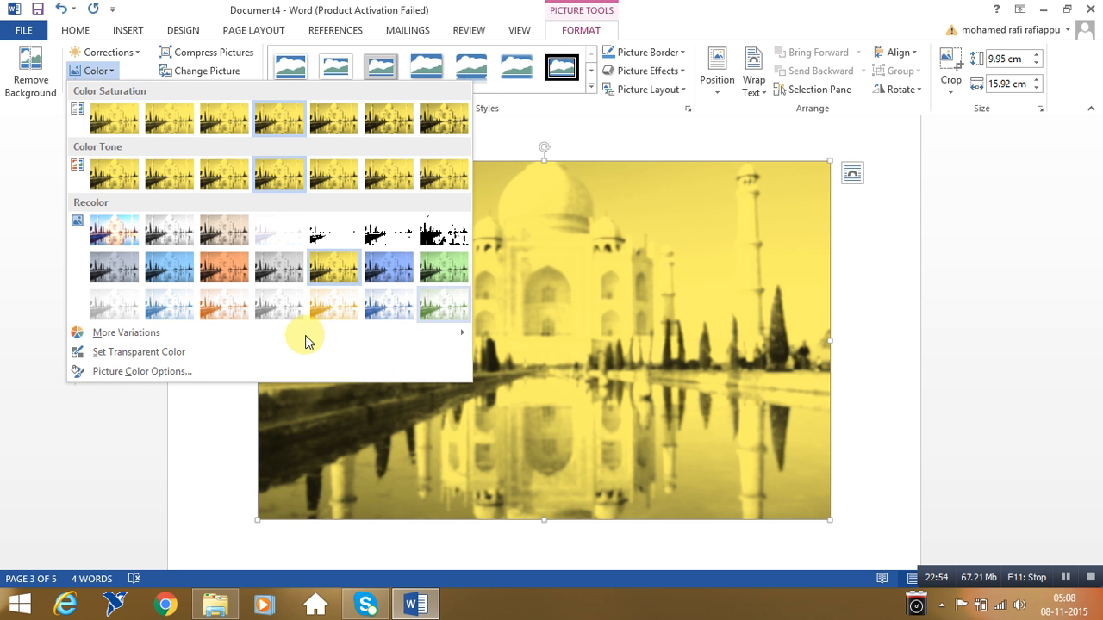
{"action": "mouse_move", "coordinate": [300, 341]}
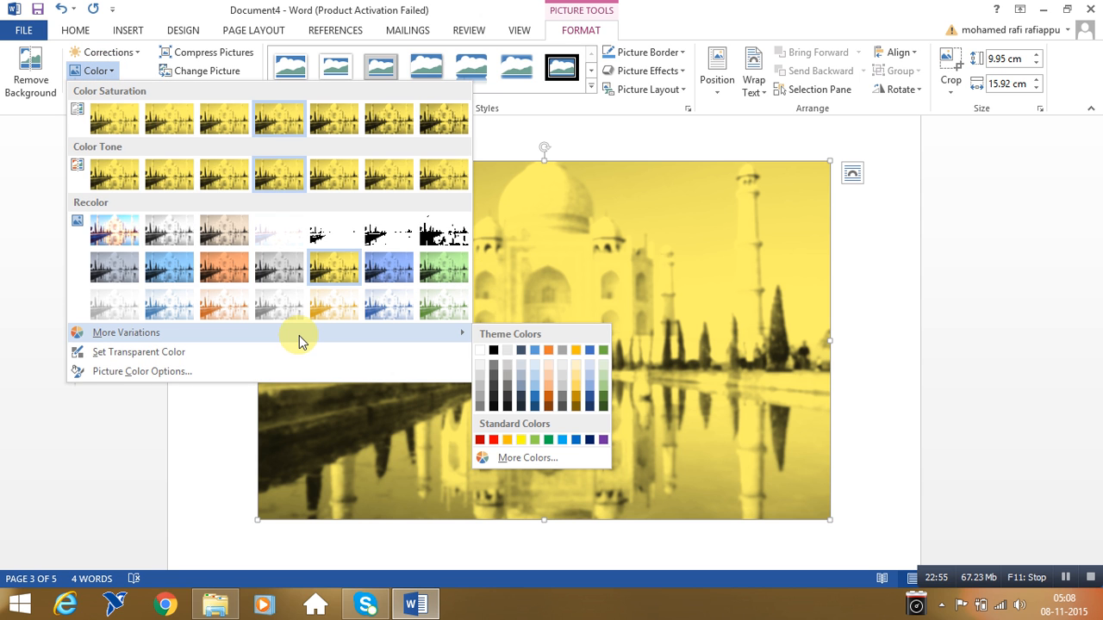
{"action": "left_click", "coordinate": [600, 385]}
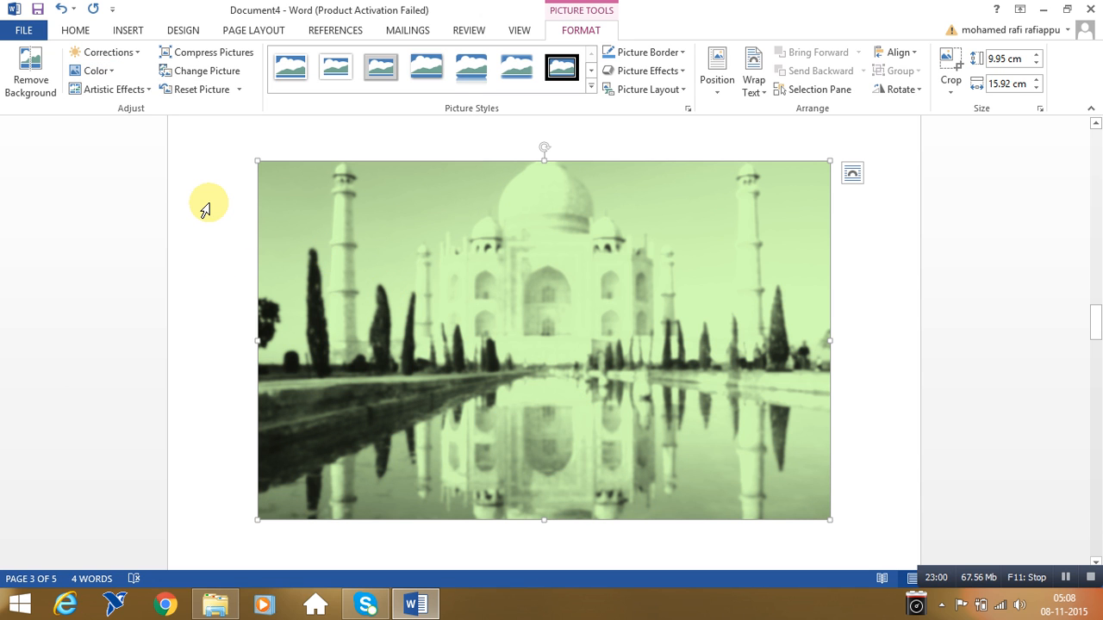
{"action": "key", "text": "ctrl+z"}
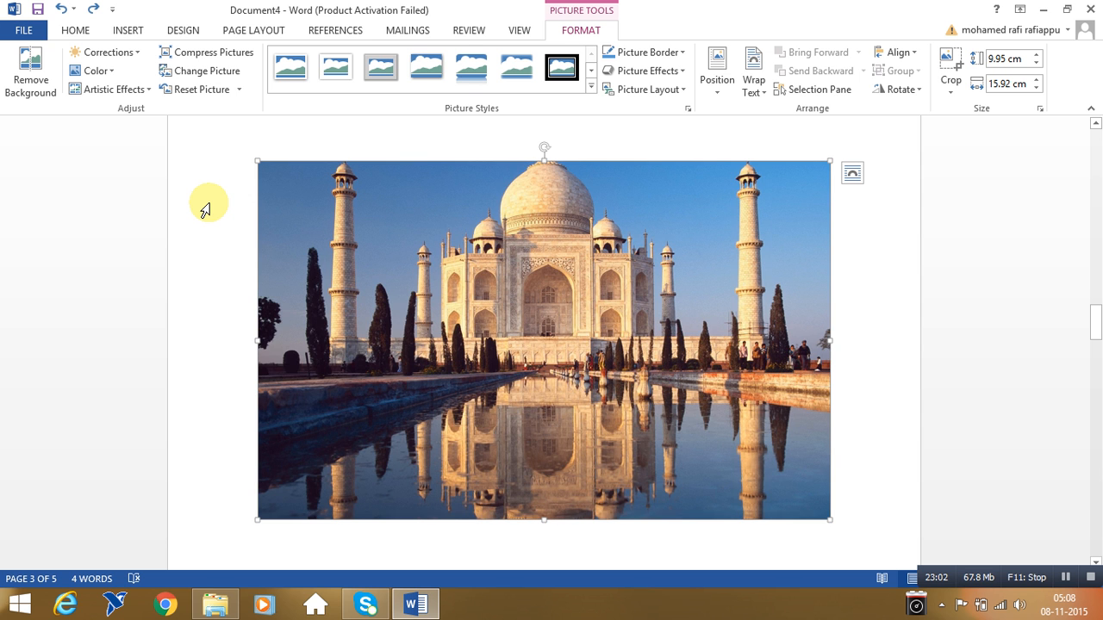
Review the picture's color choices, artistic effects and compression options without applying any of them.
{"action": "left_click", "coordinate": [97, 71]}
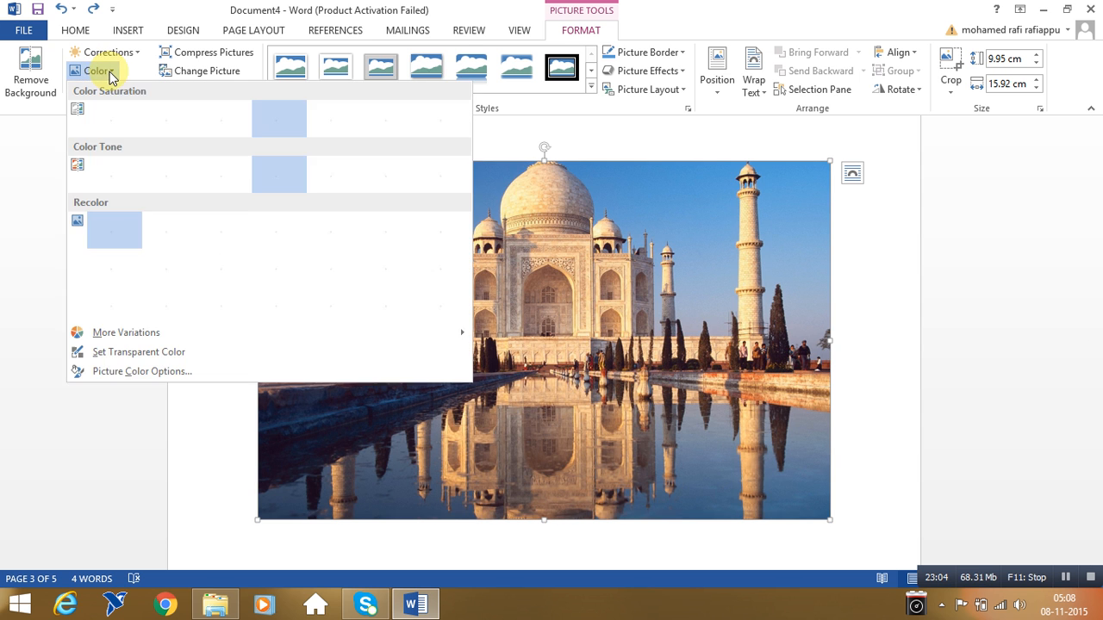
{"action": "left_click", "coordinate": [39, 150]}
{"action": "left_click", "coordinate": [138, 92]}
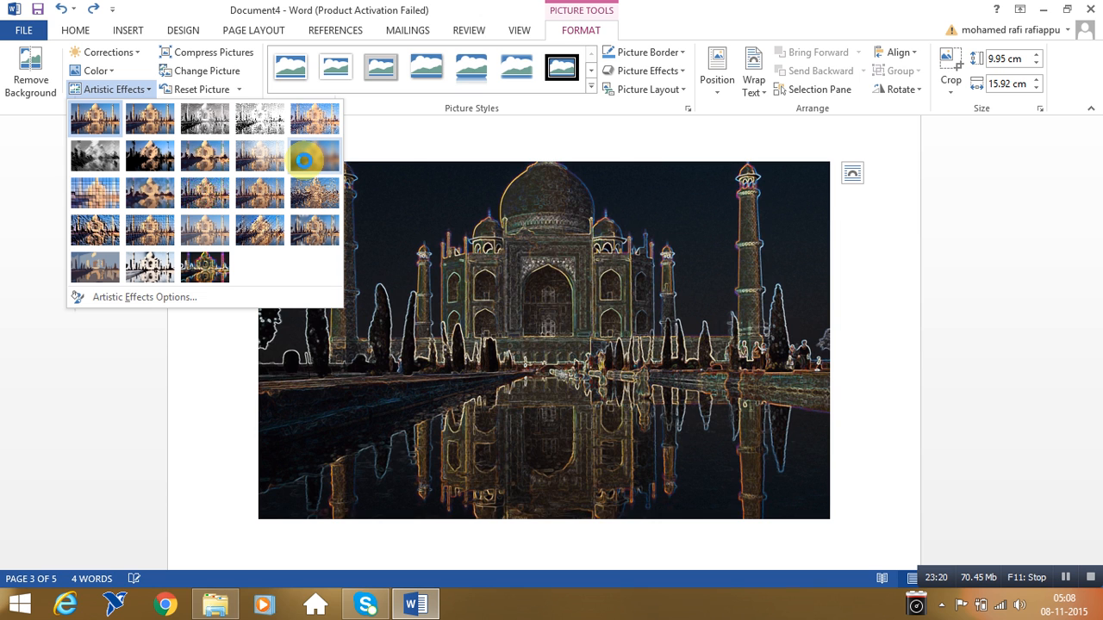
{"action": "left_click", "coordinate": [172, 345]}
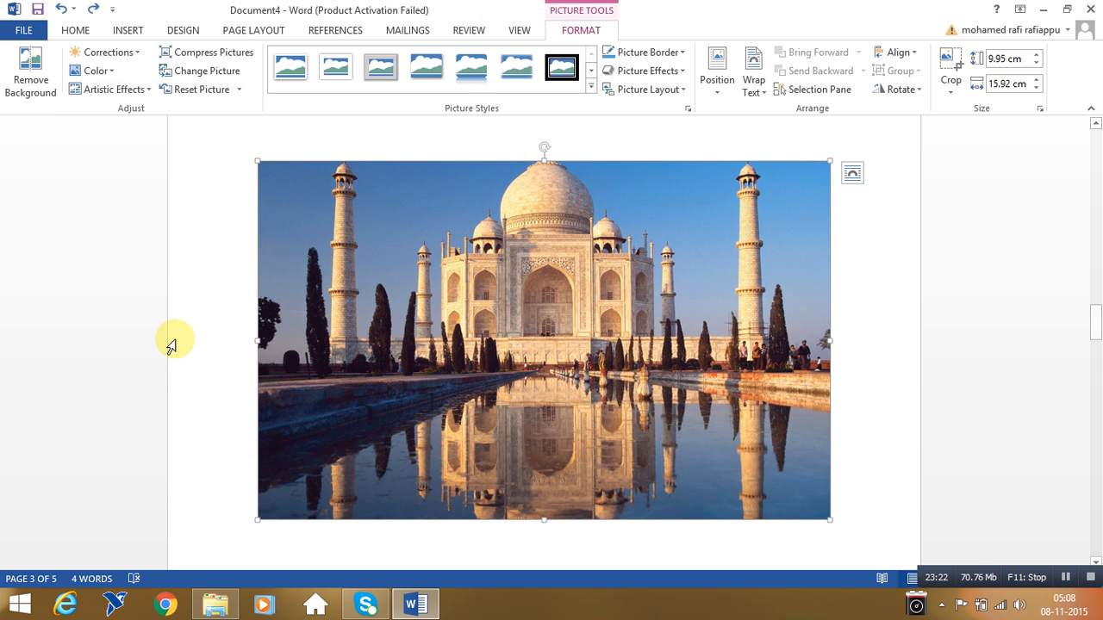
{"action": "left_click", "coordinate": [222, 54]}
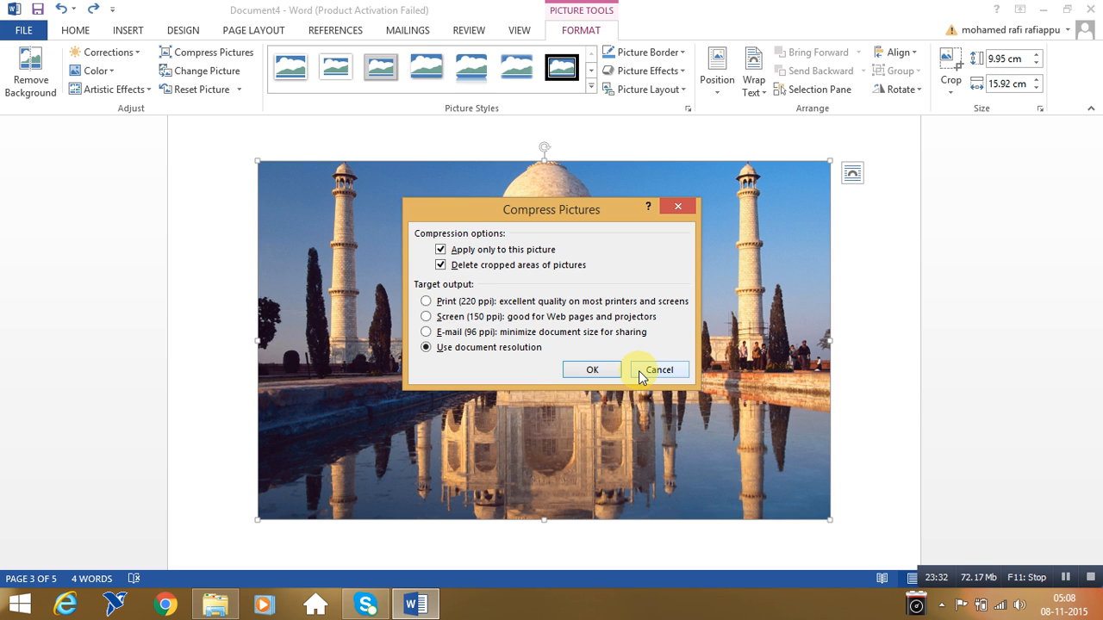
{"action": "left_click", "coordinate": [641, 374]}
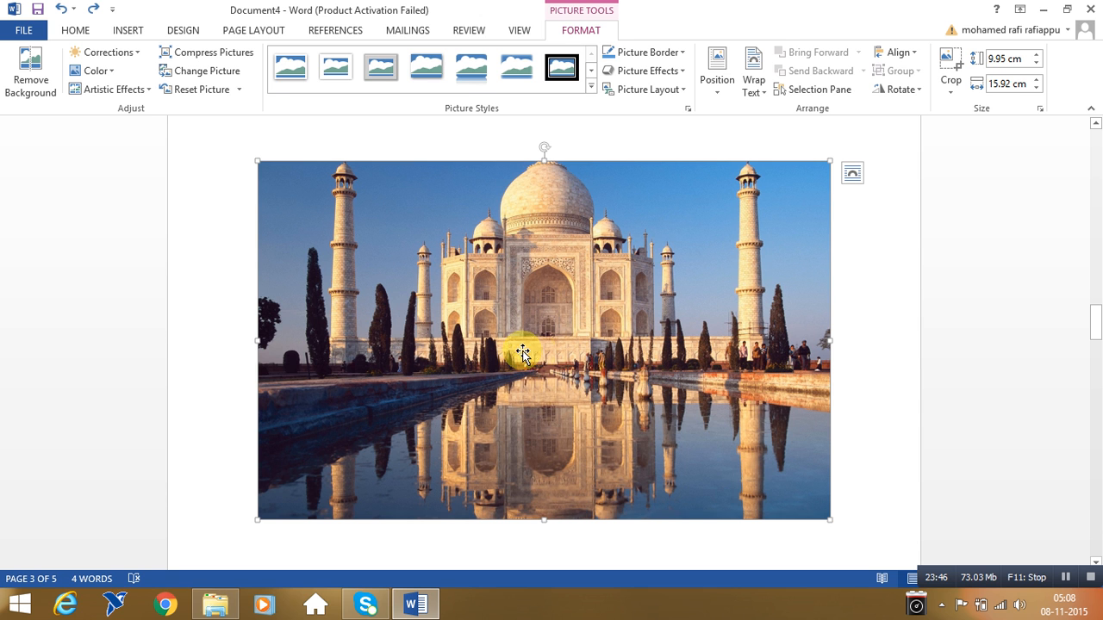
Delete the Taj Mahal picture and insert a fresh copy of 1544520.jpg from the Desktop folder.
{"action": "left_click", "coordinate": [179, 323]}
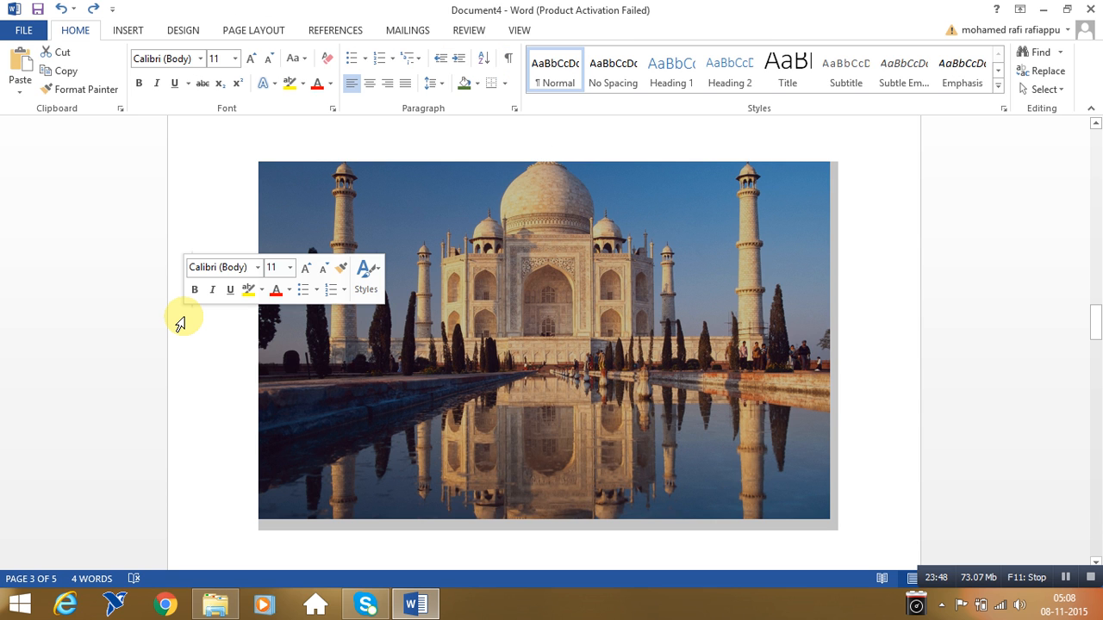
{"action": "key", "text": "Delete"}
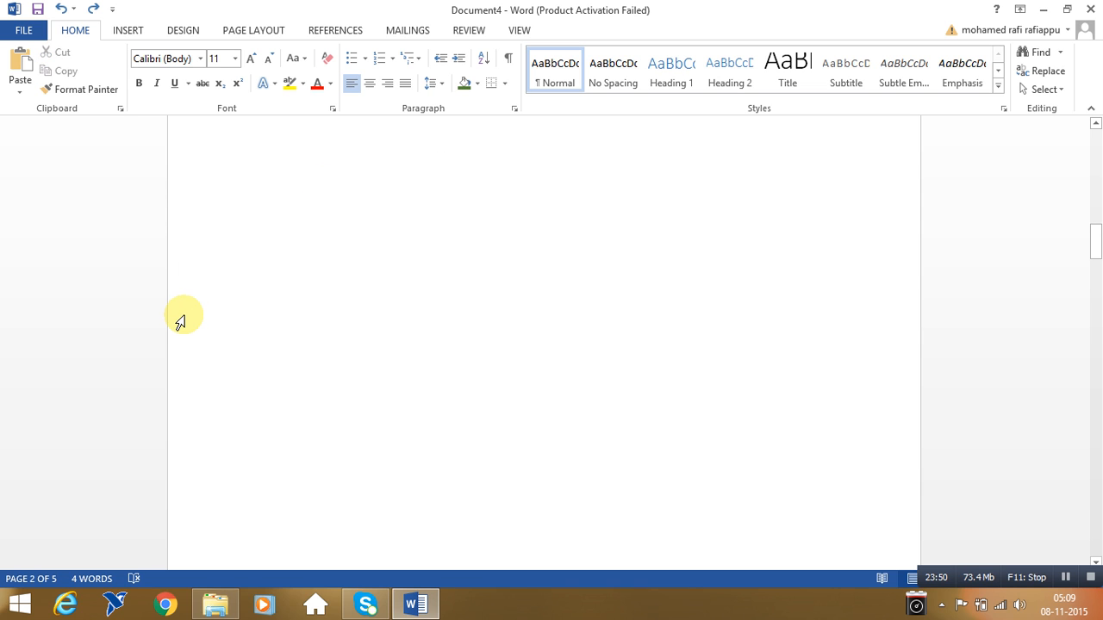
{"action": "left_click", "coordinate": [127, 30]}
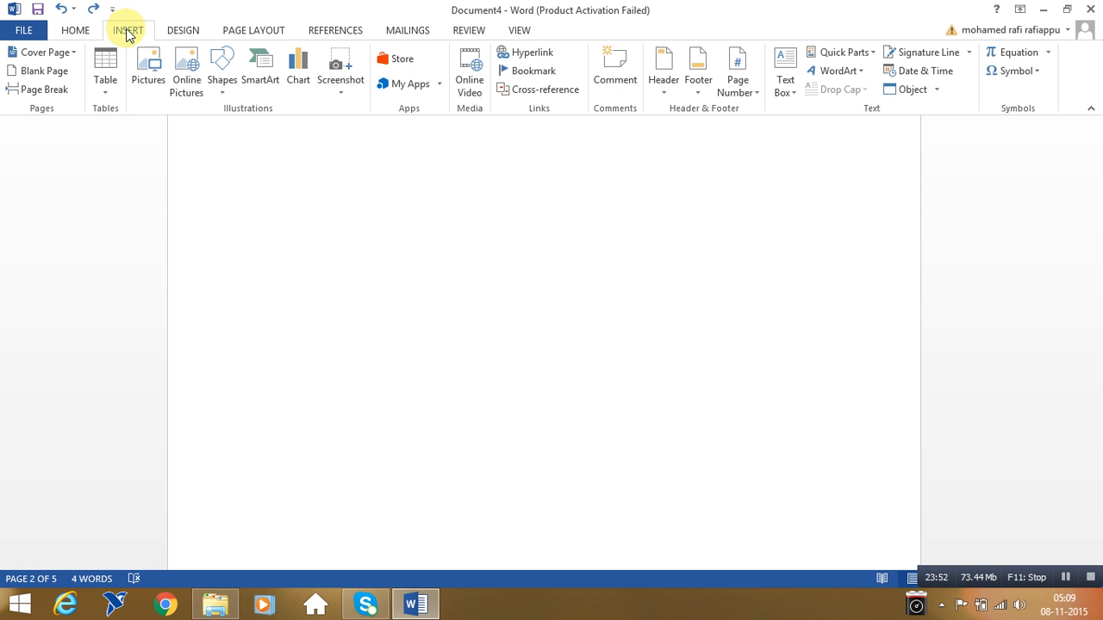
{"action": "left_click", "coordinate": [148, 69]}
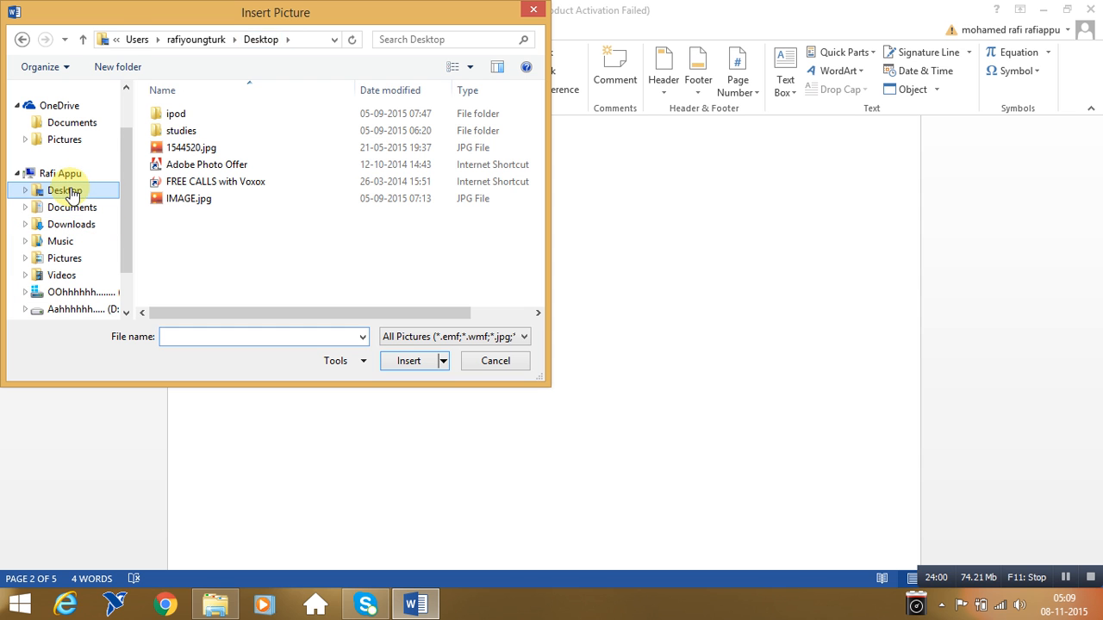
{"action": "left_click", "coordinate": [72, 192]}
{"action": "left_click", "coordinate": [355, 157]}
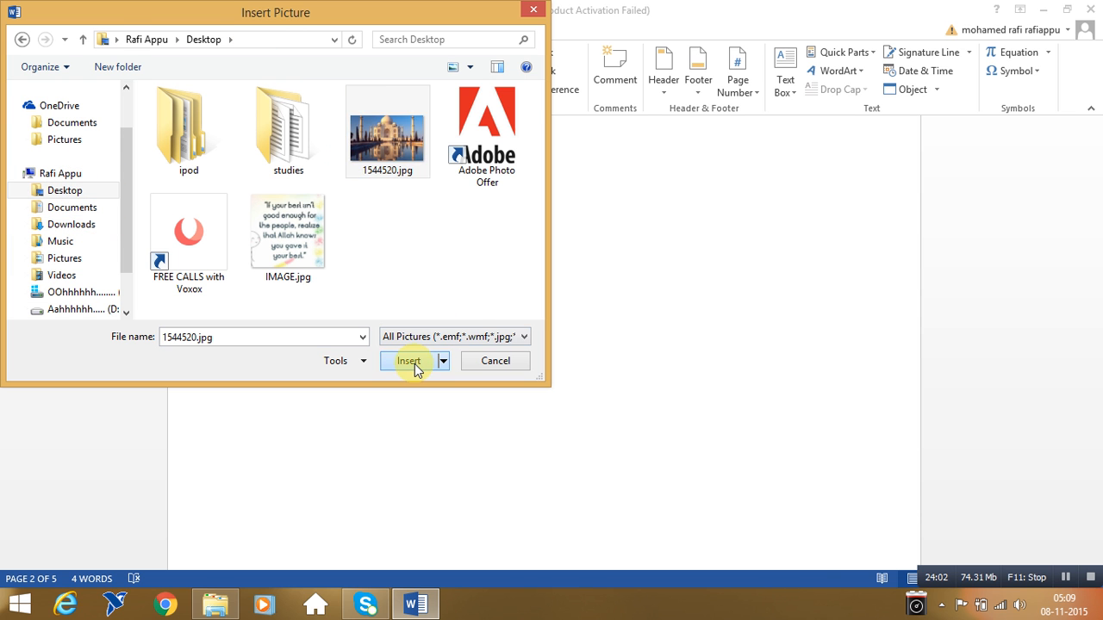
{"action": "left_click", "coordinate": [414, 366]}
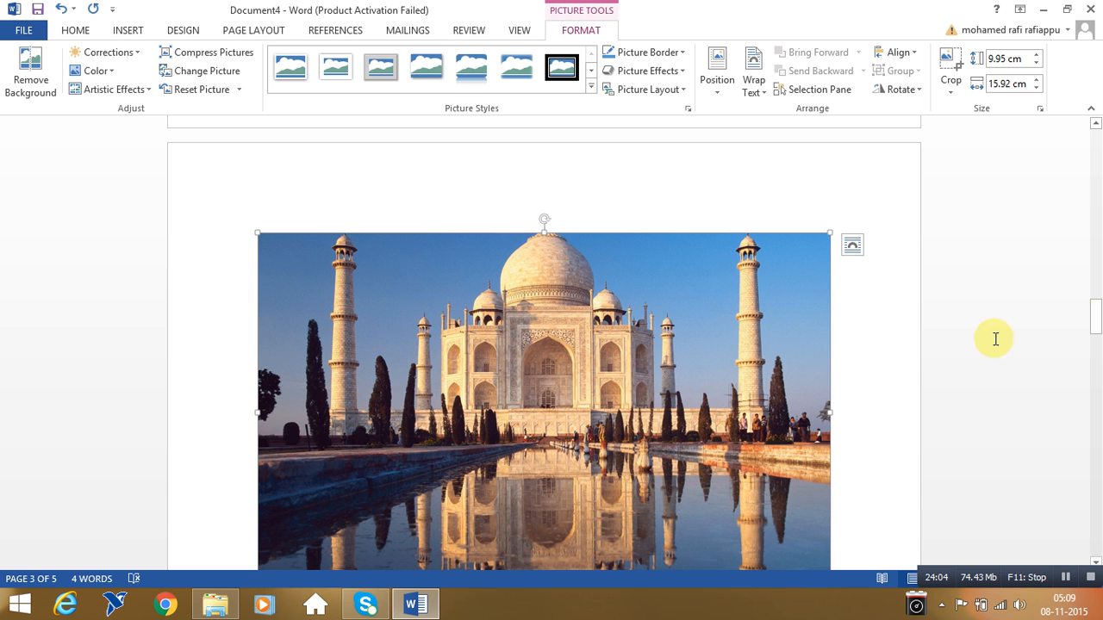
Review the options for changing and resetting the inserted picture without applying either.
{"action": "mouse_move", "coordinate": [1098, 320]}
{"action": "left_mouse_down"}
{"action": "mouse_move", "coordinate": [999, 298]}
{"action": "mouse_move", "coordinate": [1097, 316]}
{"action": "left_mouse_up"}
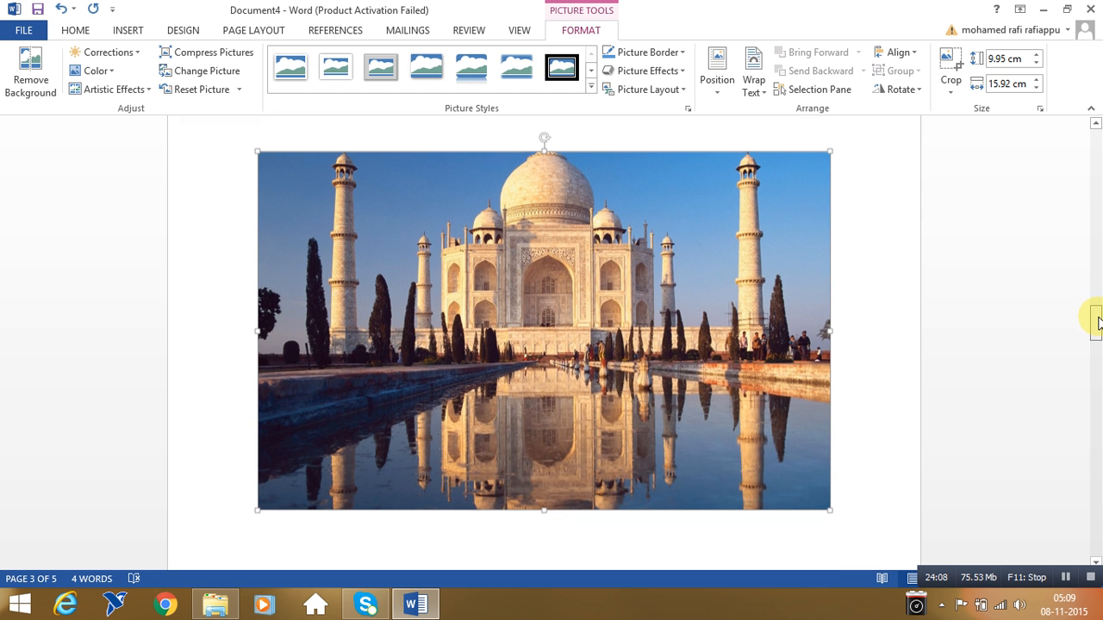
{"action": "left_click", "coordinate": [225, 73]}
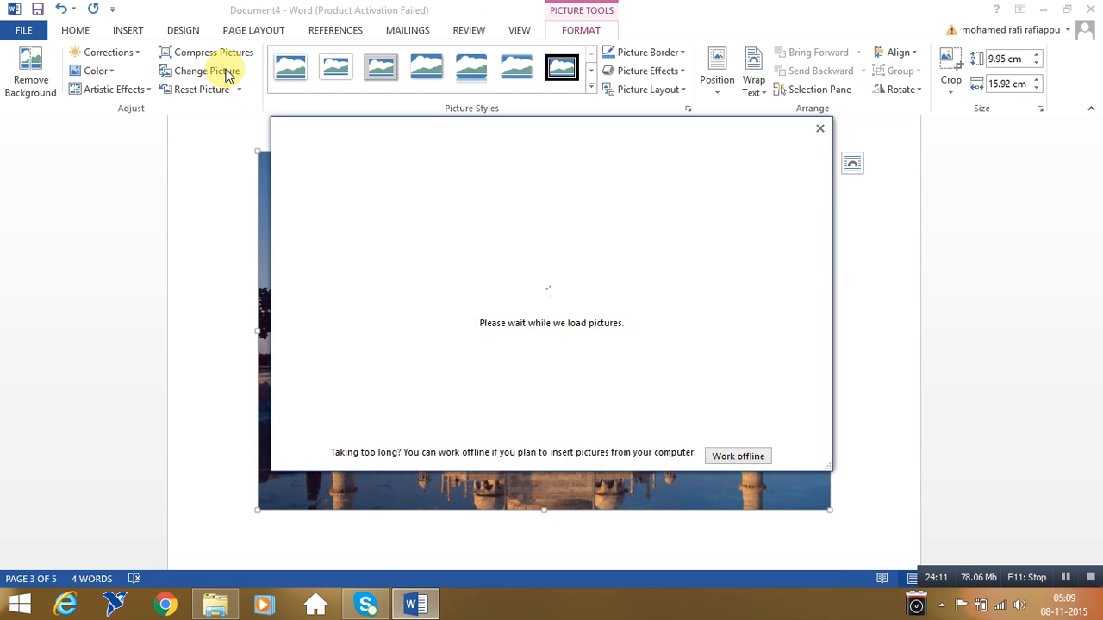
{"action": "left_click", "coordinate": [821, 129]}
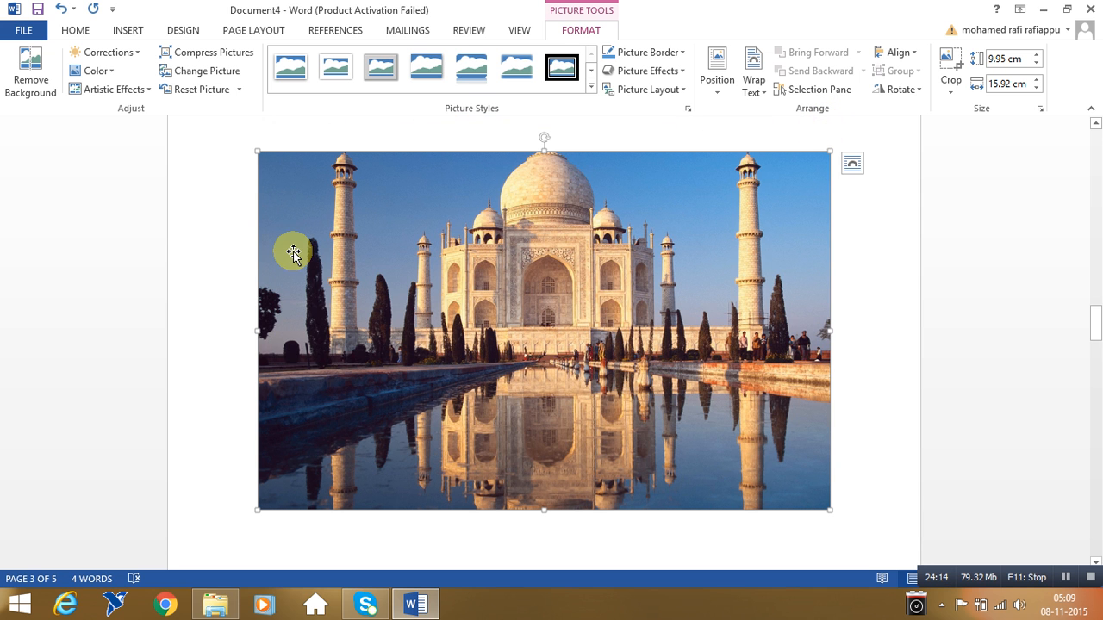
{"action": "left_click", "coordinate": [239, 89]}
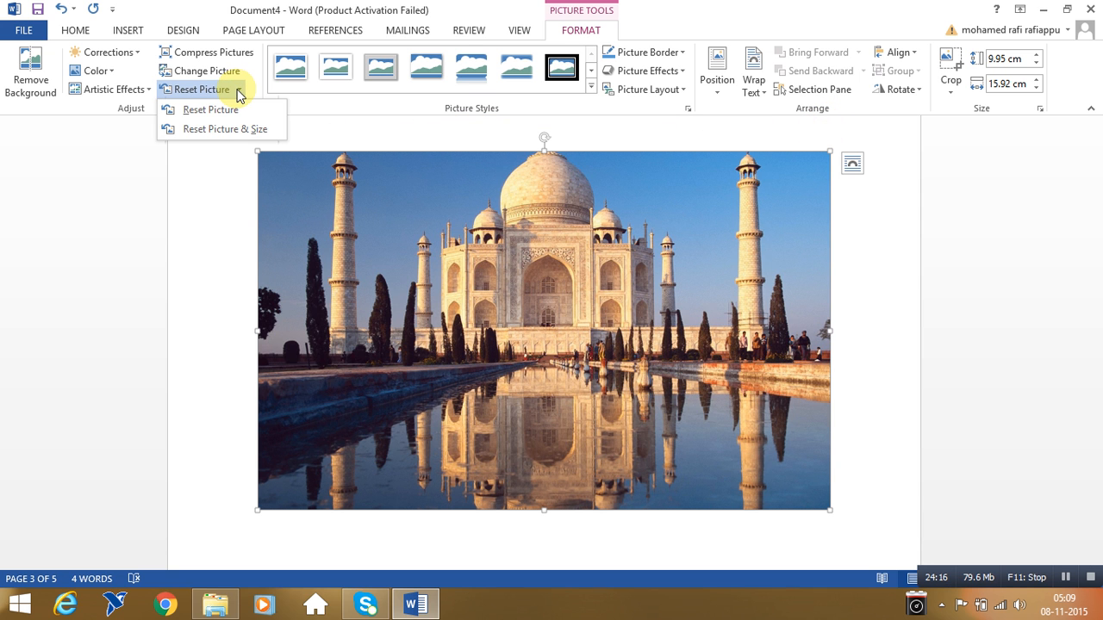
{"action": "left_click", "coordinate": [196, 168]}
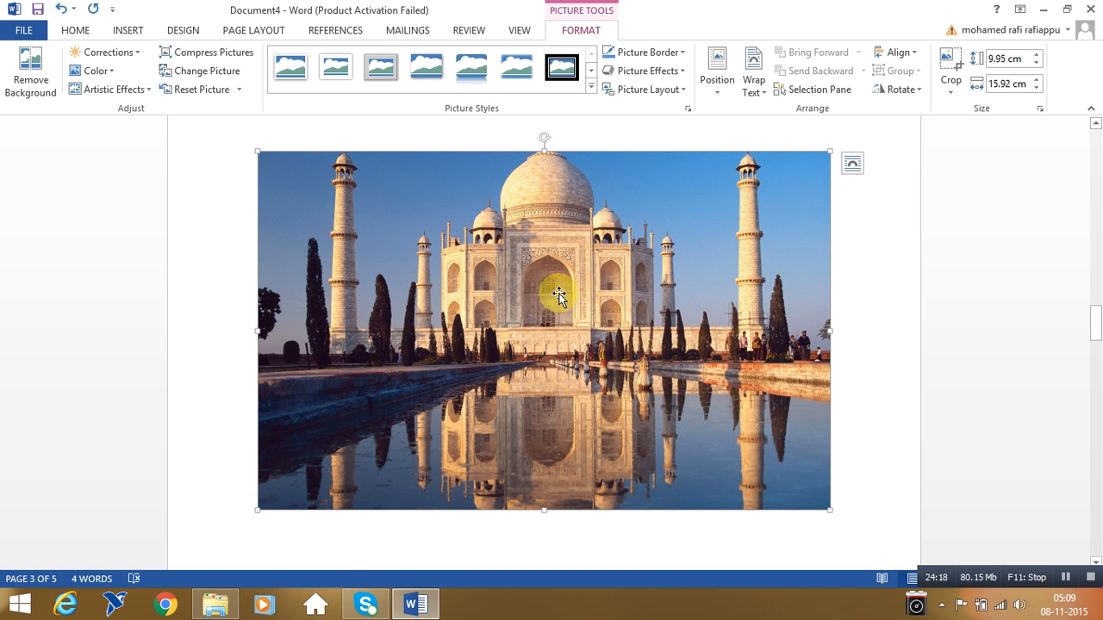
Brighten the Taj Mahal picture with a brightness correction preset and recolor it with the light orange variation.
{"action": "left_click", "coordinate": [103, 53]}
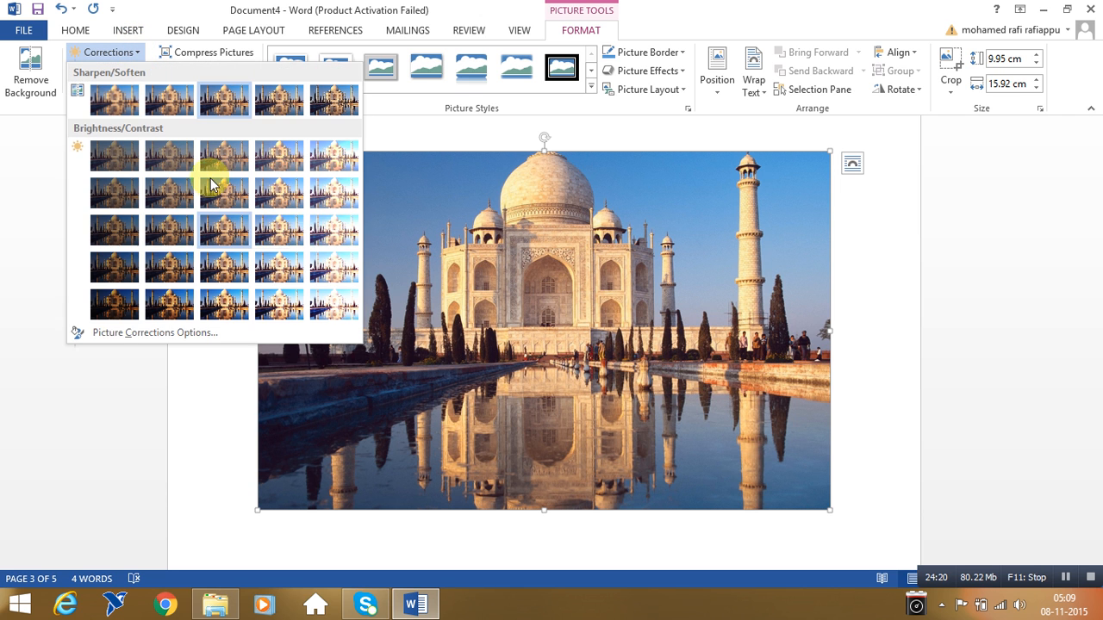
{"action": "left_click", "coordinate": [284, 227]}
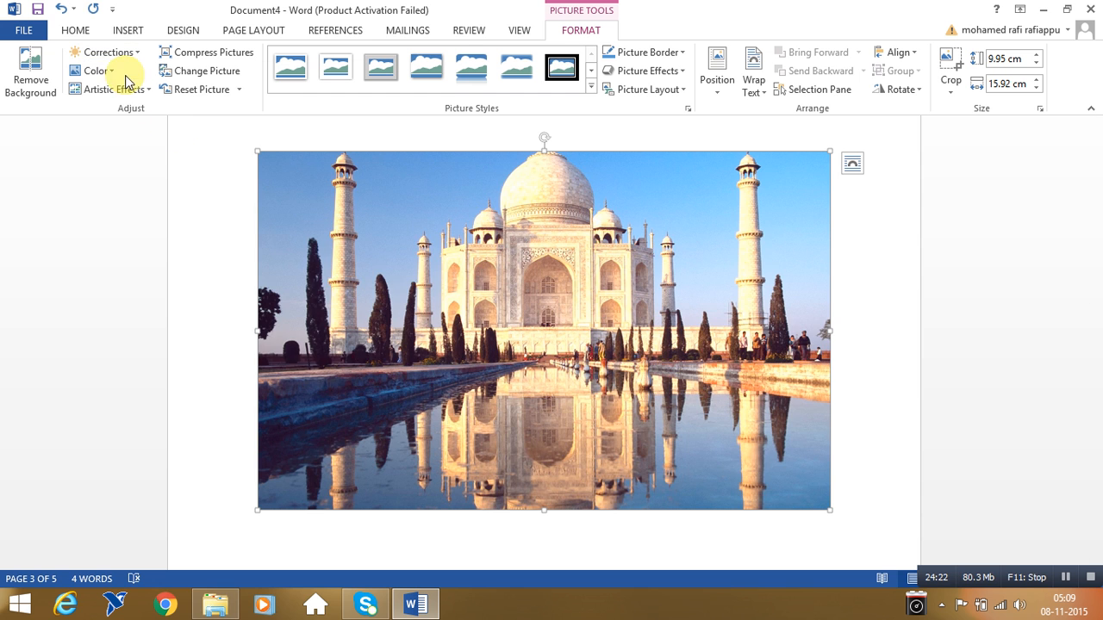
{"action": "left_click", "coordinate": [113, 74]}
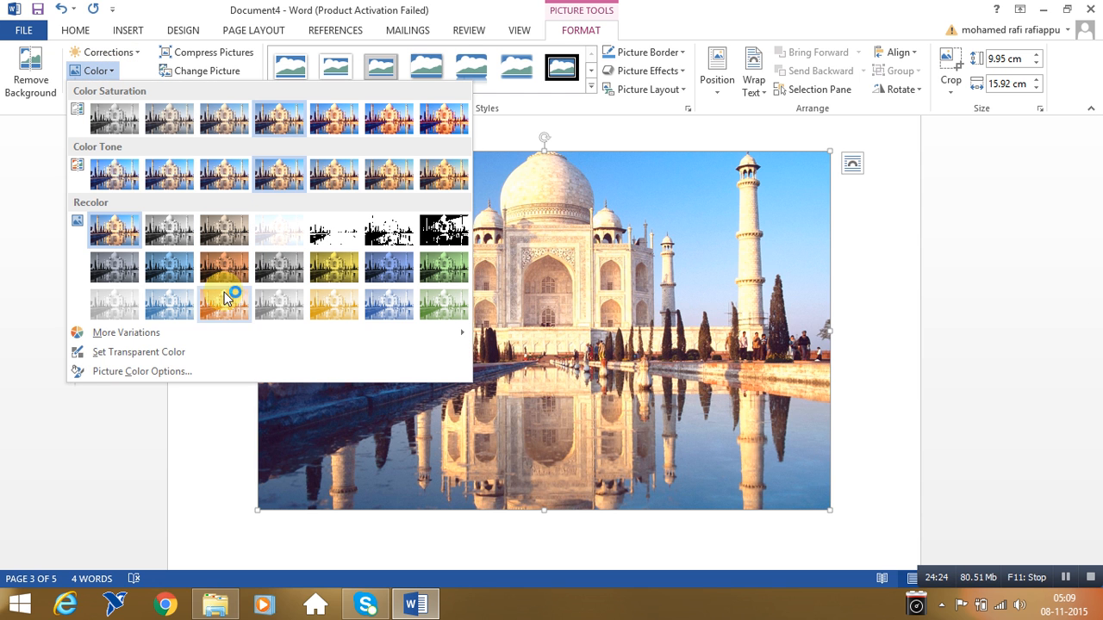
{"action": "left_click", "coordinate": [214, 308]}
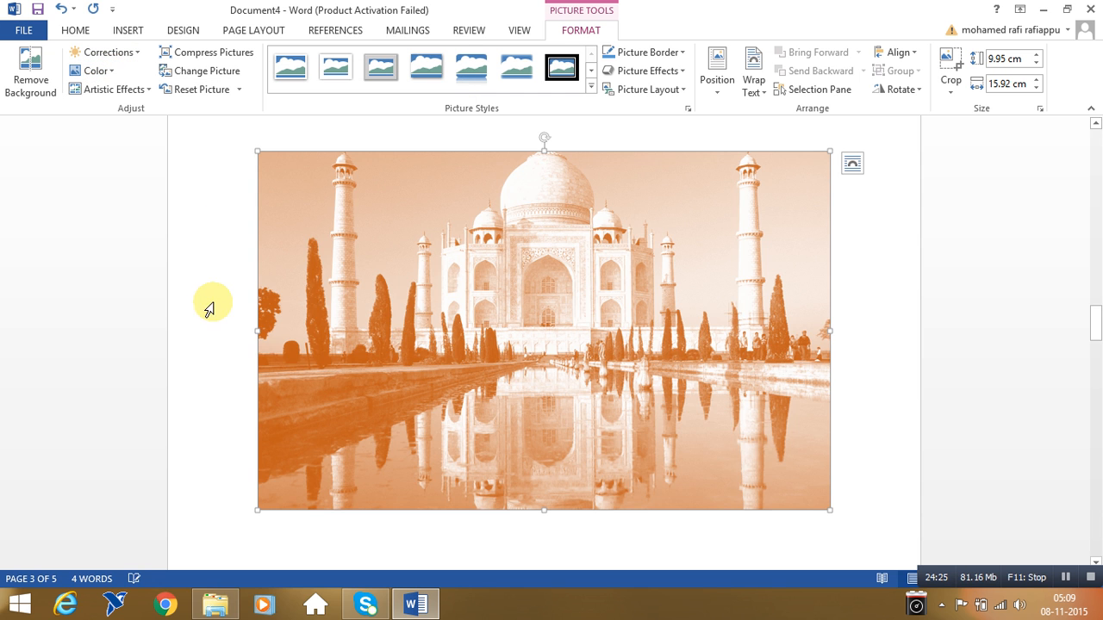
Apply the Light Screen artistic effect to the picture, and reset the picture's formatting.
{"action": "left_click", "coordinate": [146, 91]}
{"action": "left_click", "coordinate": [103, 196]}
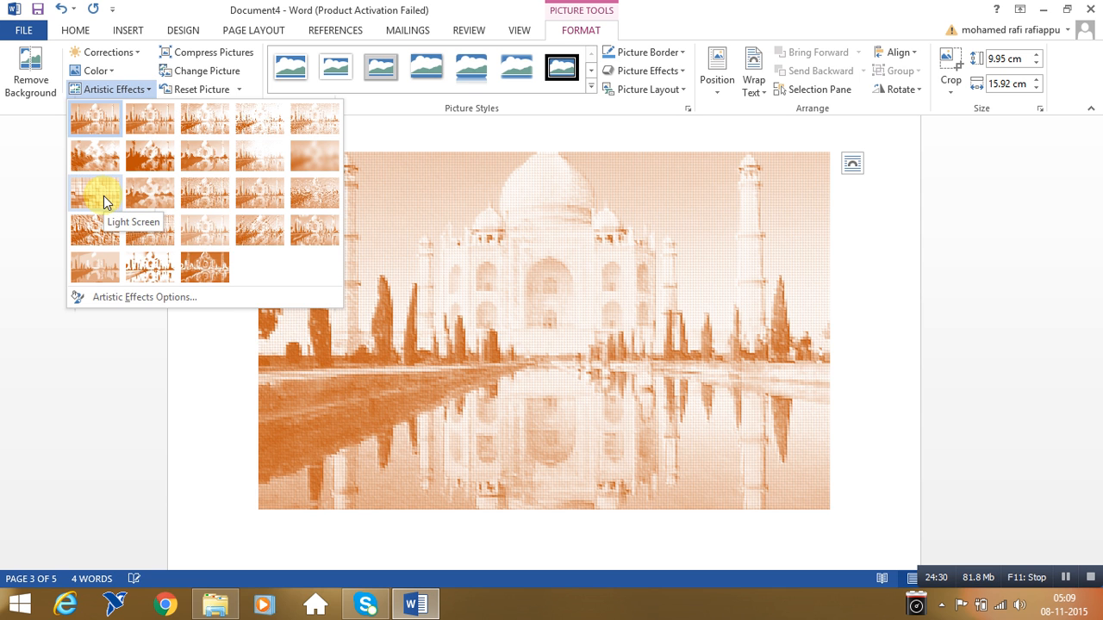
{"action": "left_click", "coordinate": [103, 196]}
{"action": "left_click", "coordinate": [253, 312]}
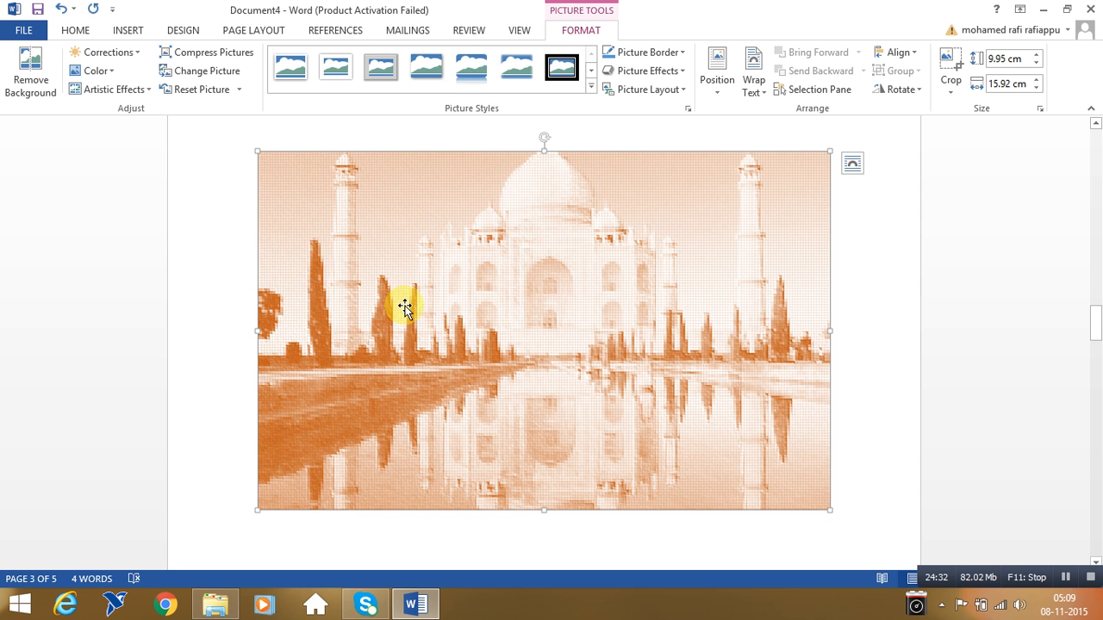
{"action": "left_click", "coordinate": [224, 96]}
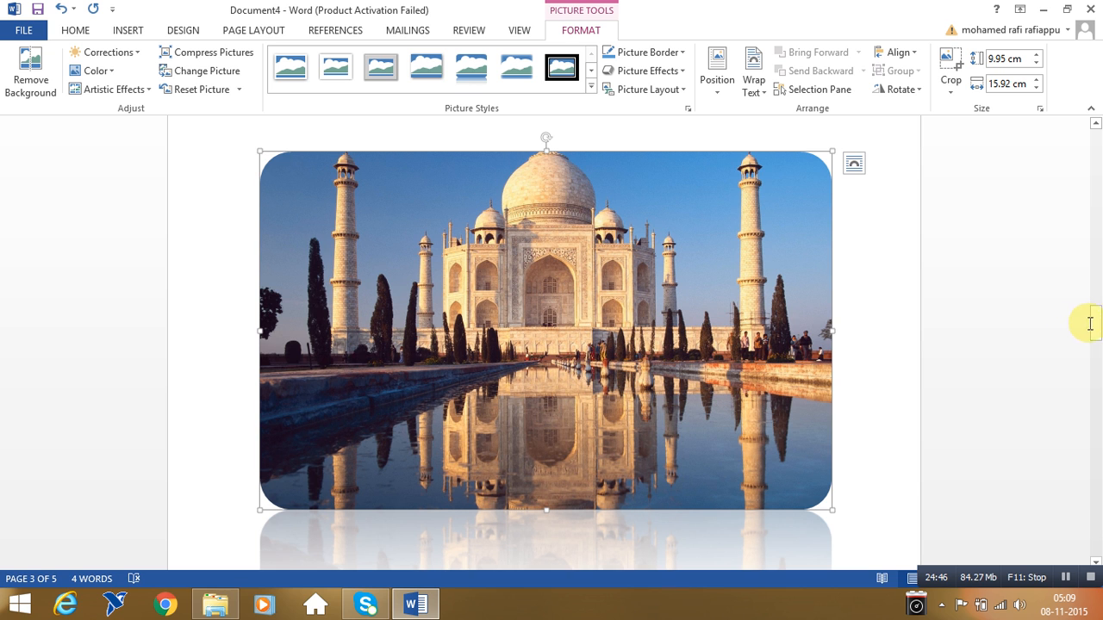
Try the white-framed picture style with a perspective shadow on the Taj Mahal picture.
{"action": "left_click_drag", "start_coordinate": [1095, 326], "coordinate": [1095, 336]}
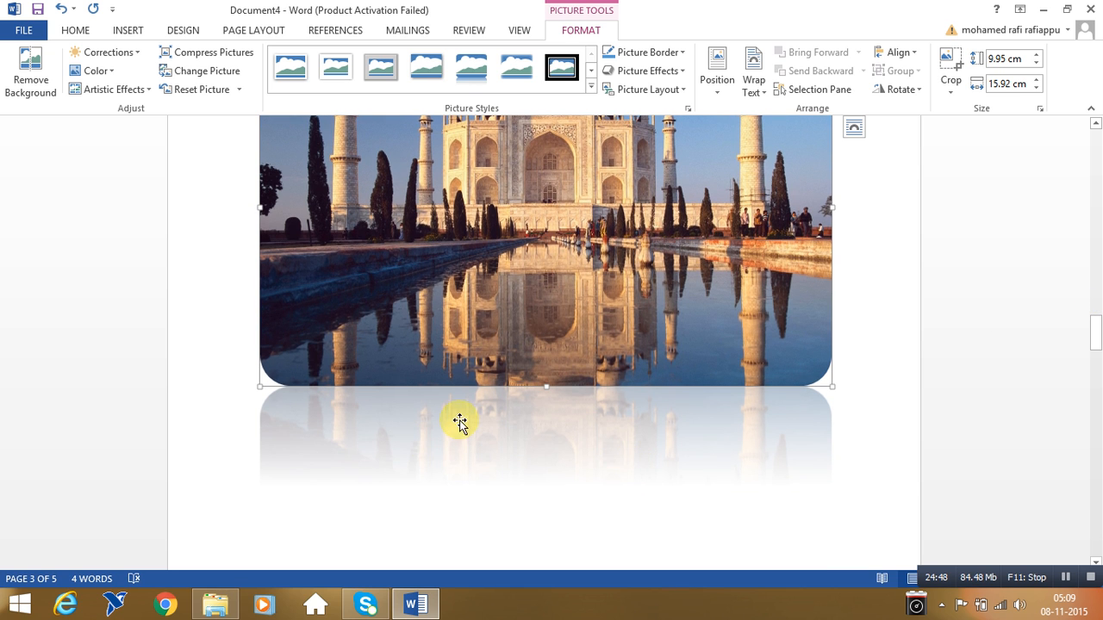
{"action": "left_click", "coordinate": [904, 308]}
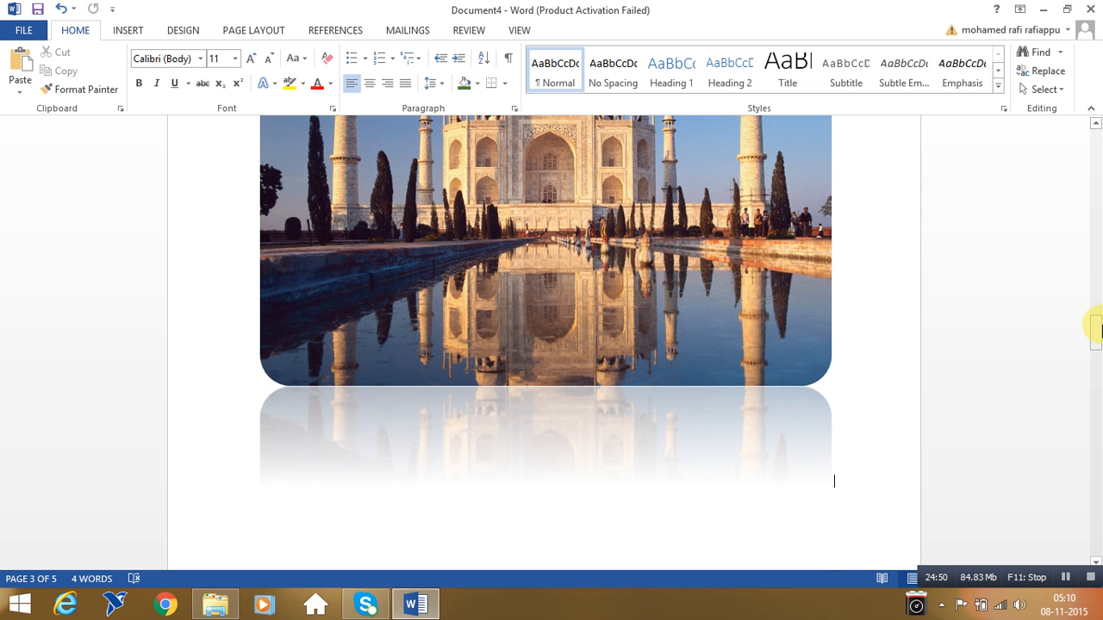
{"action": "left_click_drag", "start_coordinate": [1095, 328], "coordinate": [1092, 320]}
{"action": "scroll", "coordinate": [853, 288], "scroll_direction": "down", "scroll_amount": 1}
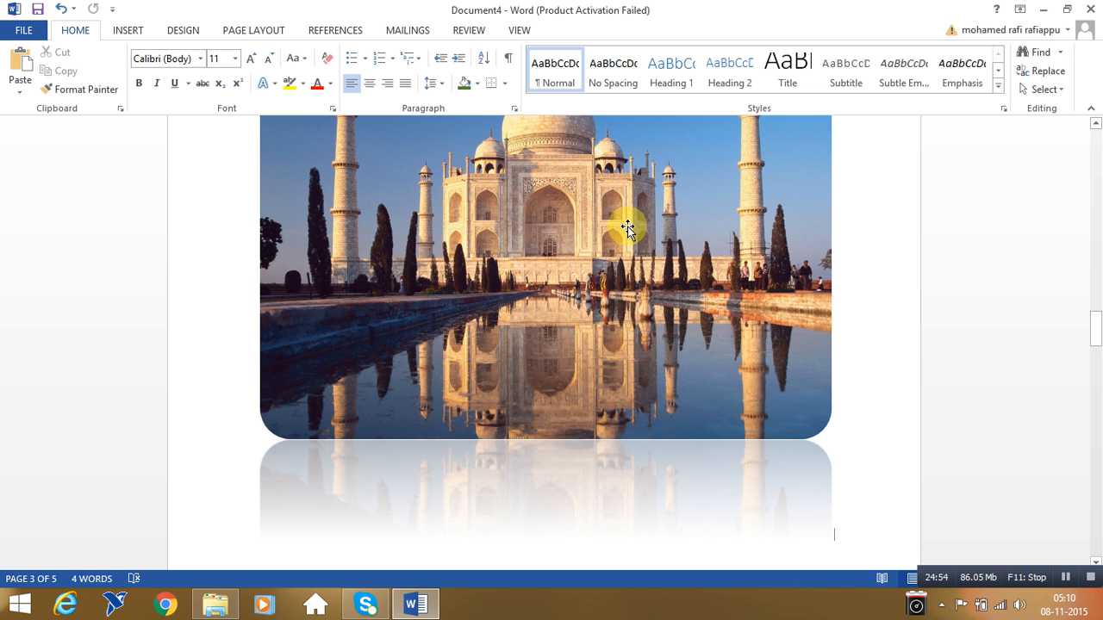
{"action": "left_click", "coordinate": [493, 207]}
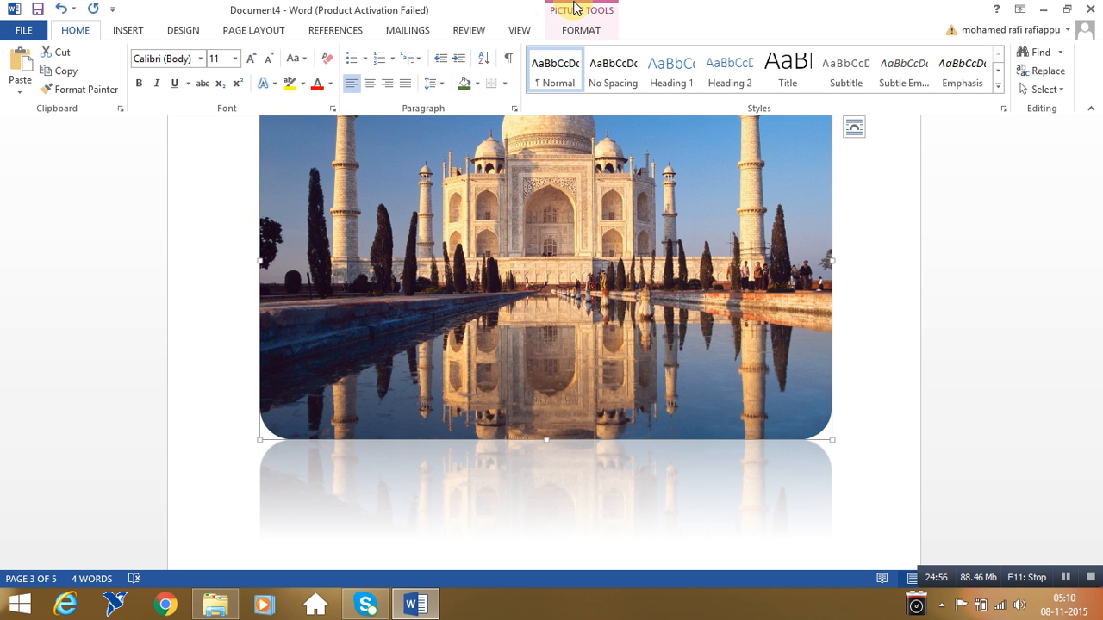
{"action": "left_click", "coordinate": [581, 30]}
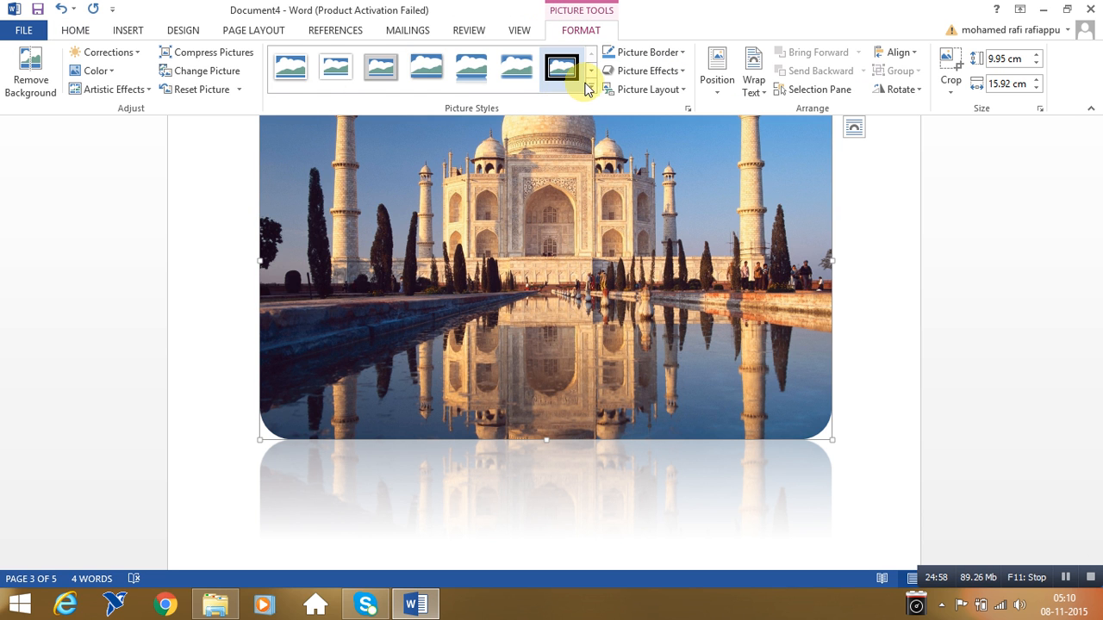
{"action": "left_click", "coordinate": [592, 89]}
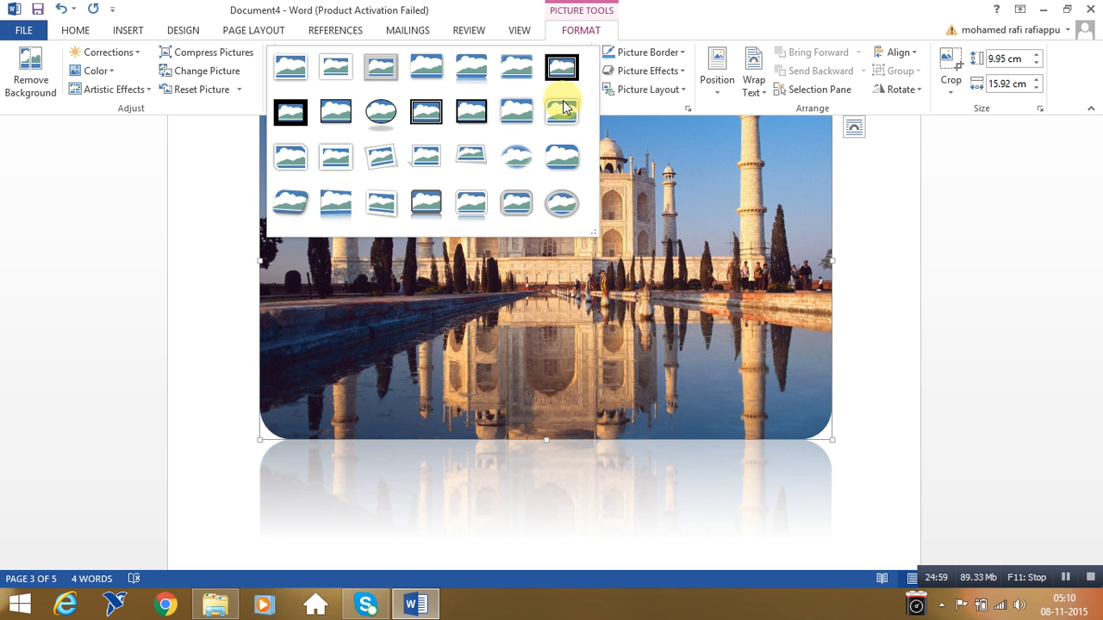
{"action": "left_click", "coordinate": [441, 154]}
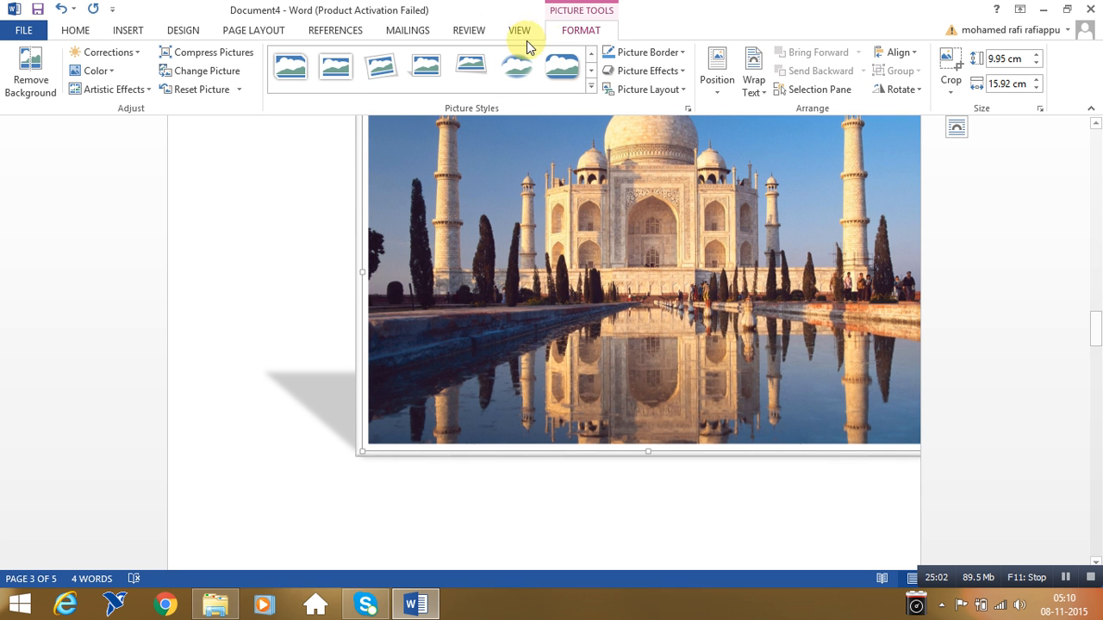
Change the picture style to the beveled metal oval frame and deselect the picture.
{"action": "left_click", "coordinate": [592, 89]}
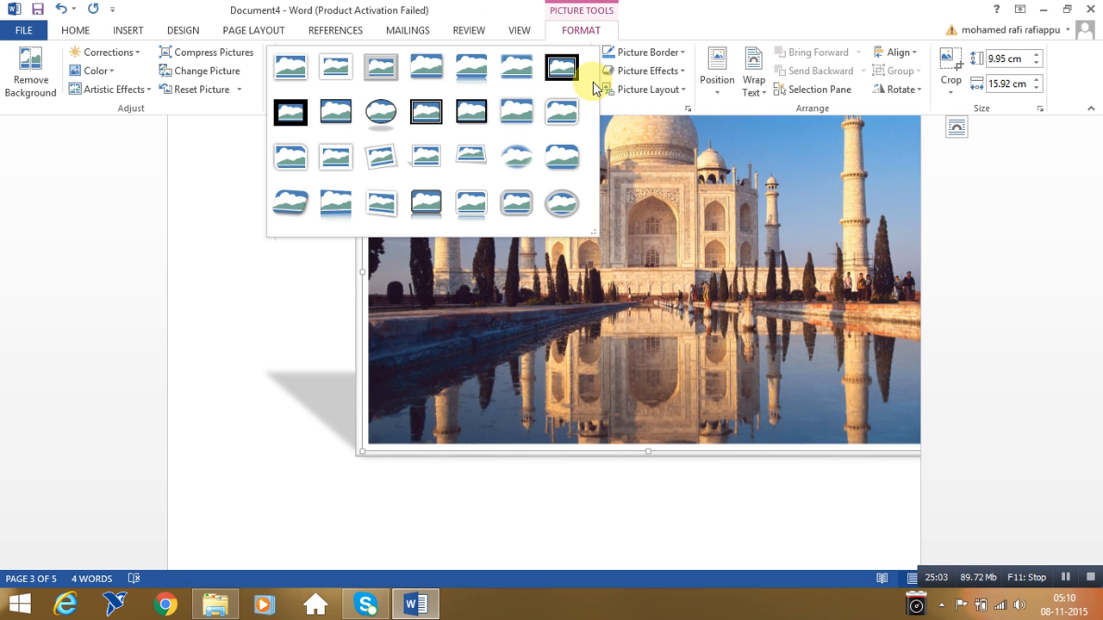
{"action": "left_click", "coordinate": [556, 204]}
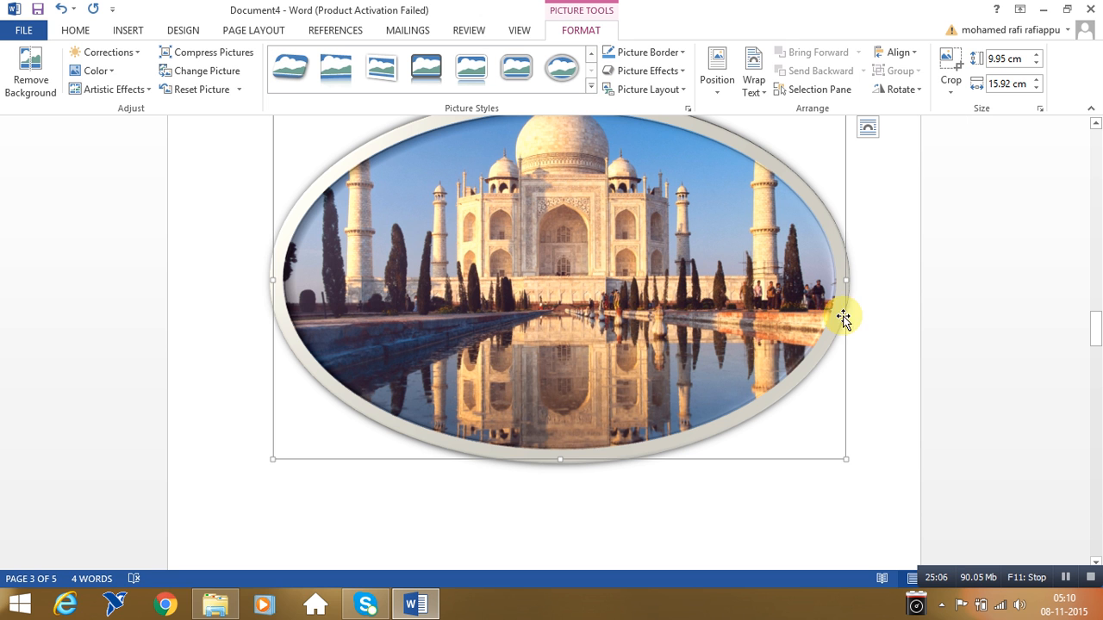
{"action": "left_click", "coordinate": [876, 322]}
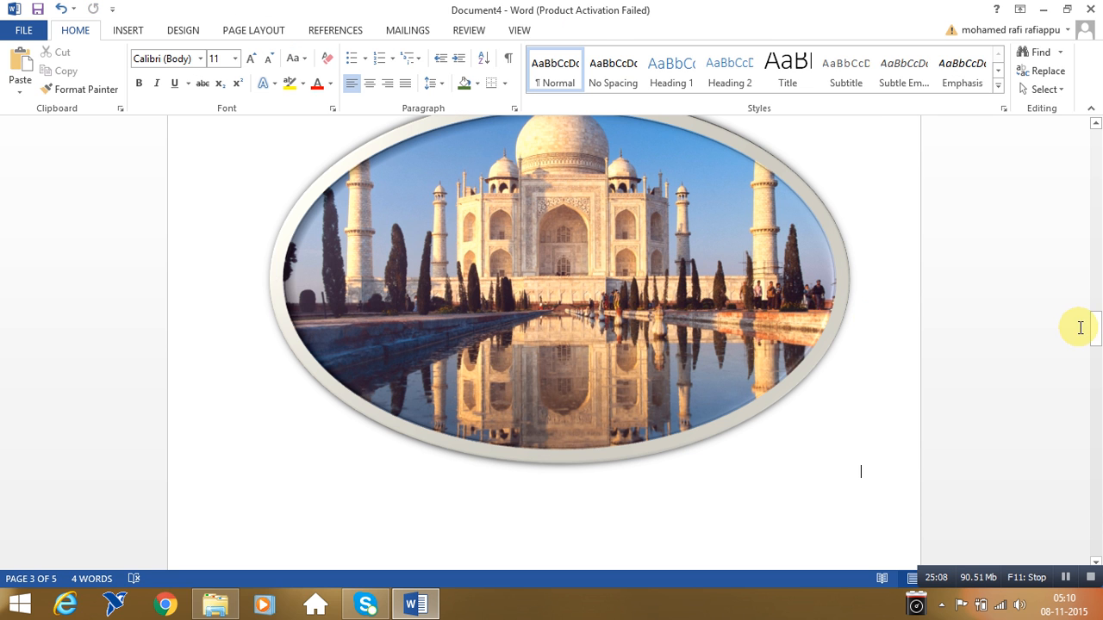
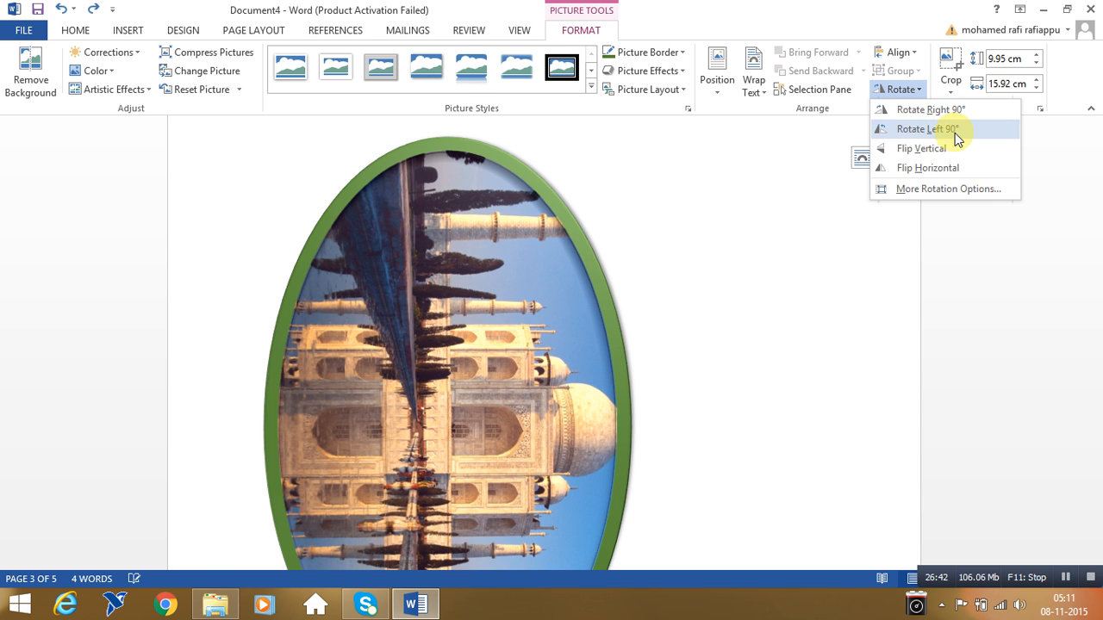
Try removing the picture's background with the kept area widened to the picture's left edge, and discard all changes.
{"action": "left_click", "coordinate": [888, 260]}
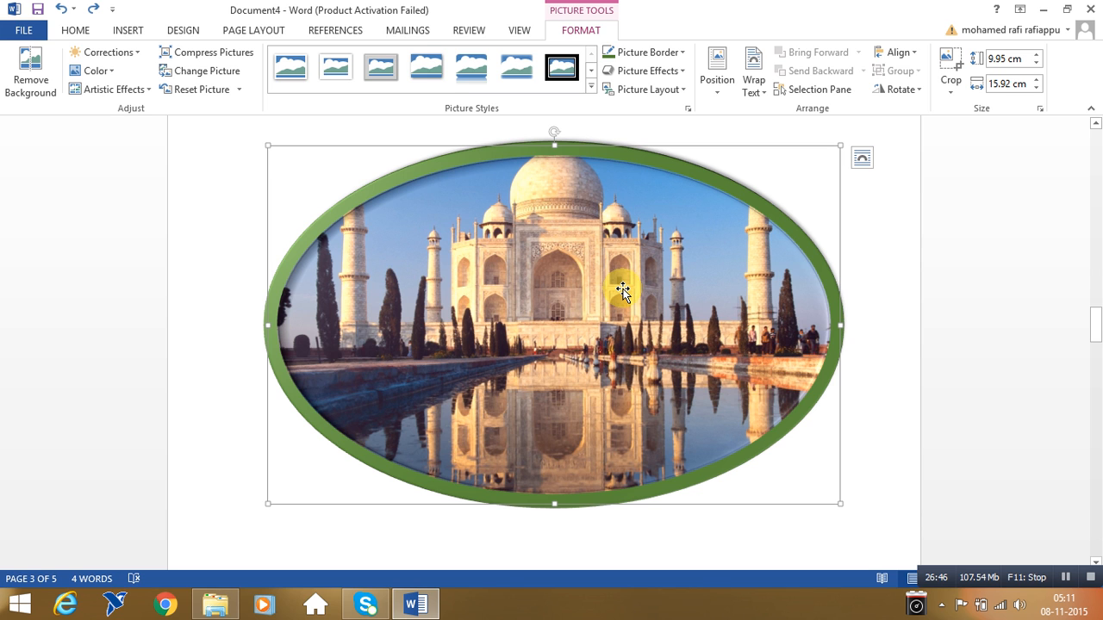
{"action": "left_click", "coordinate": [30, 73]}
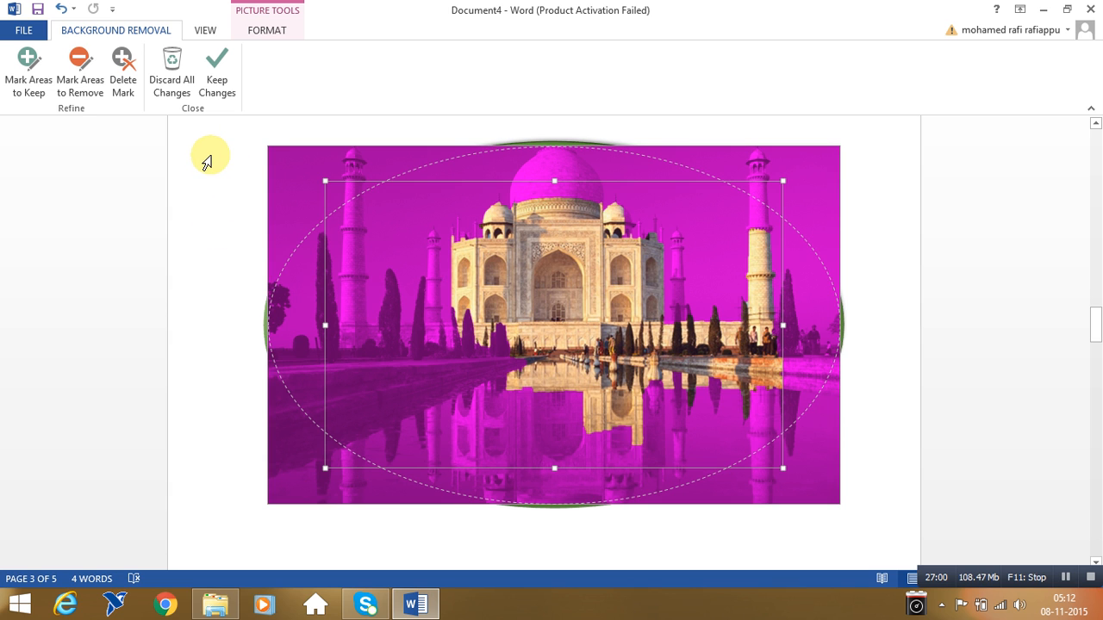
{"action": "left_click", "coordinate": [26, 69]}
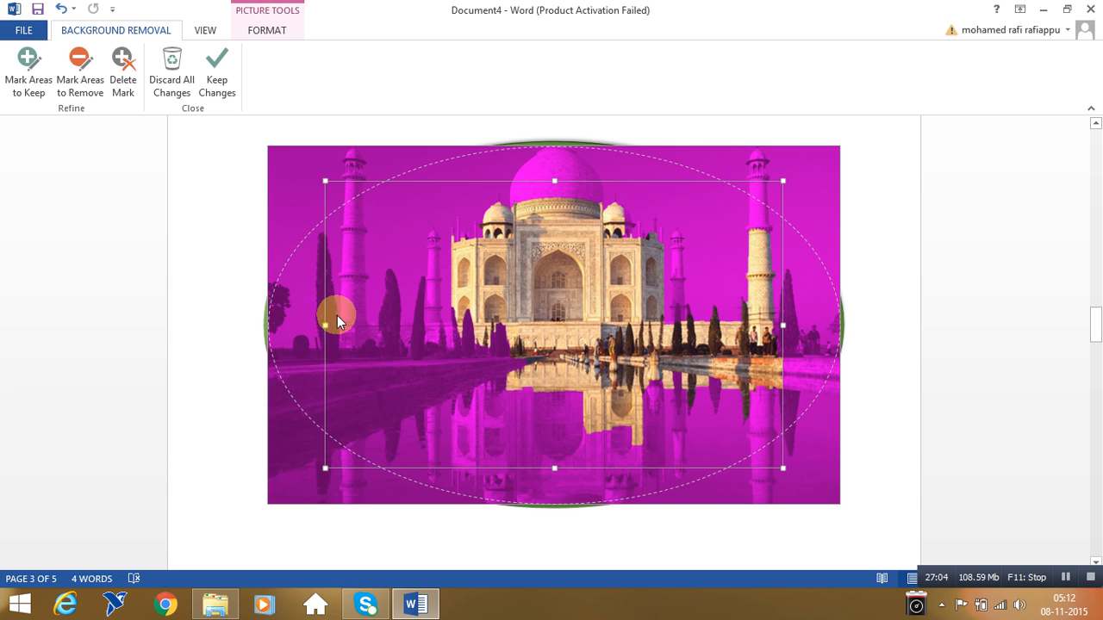
{"action": "left_click_drag", "start_coordinate": [321, 325], "coordinate": [270, 307]}
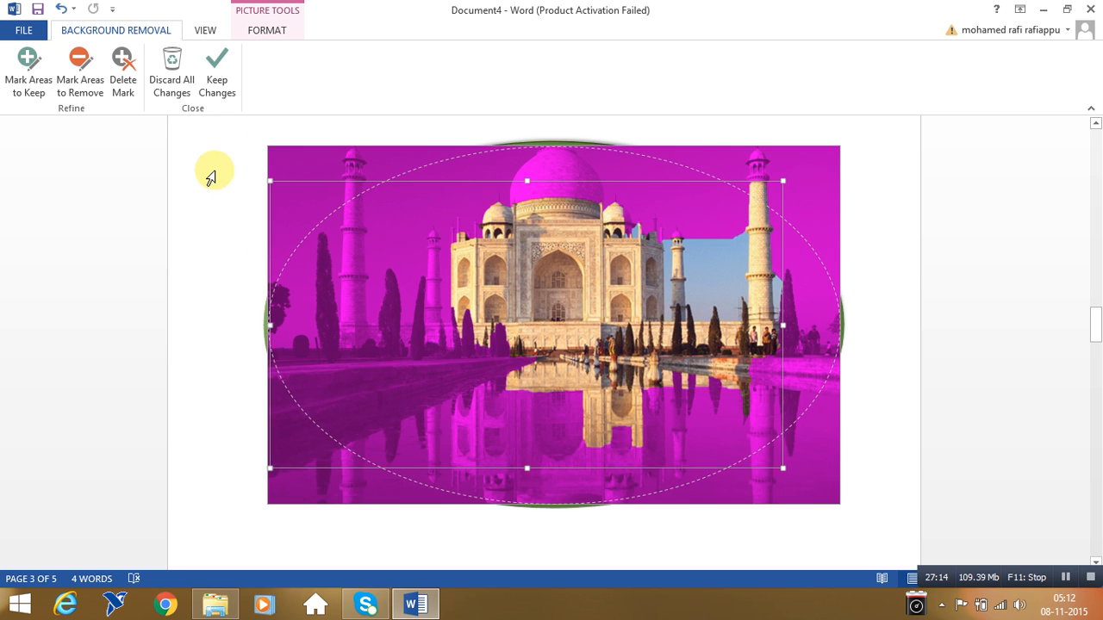
{"action": "left_click", "coordinate": [172, 79]}
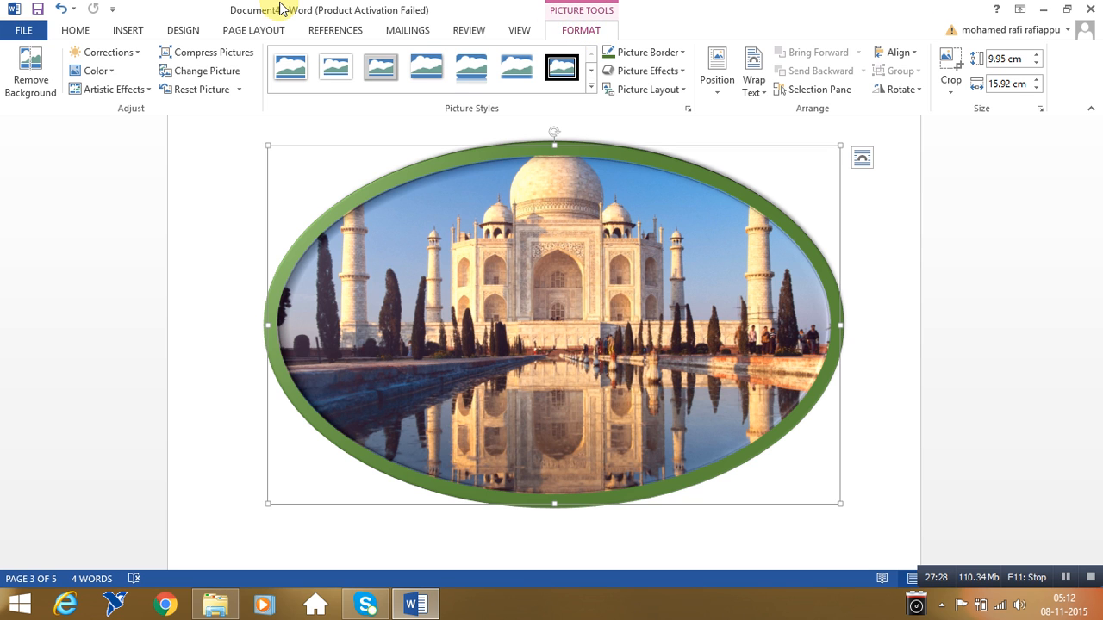
Insert a smiley face shape in the blank area of page 2 and deselect it.
{"action": "left_click", "coordinate": [138, 30]}
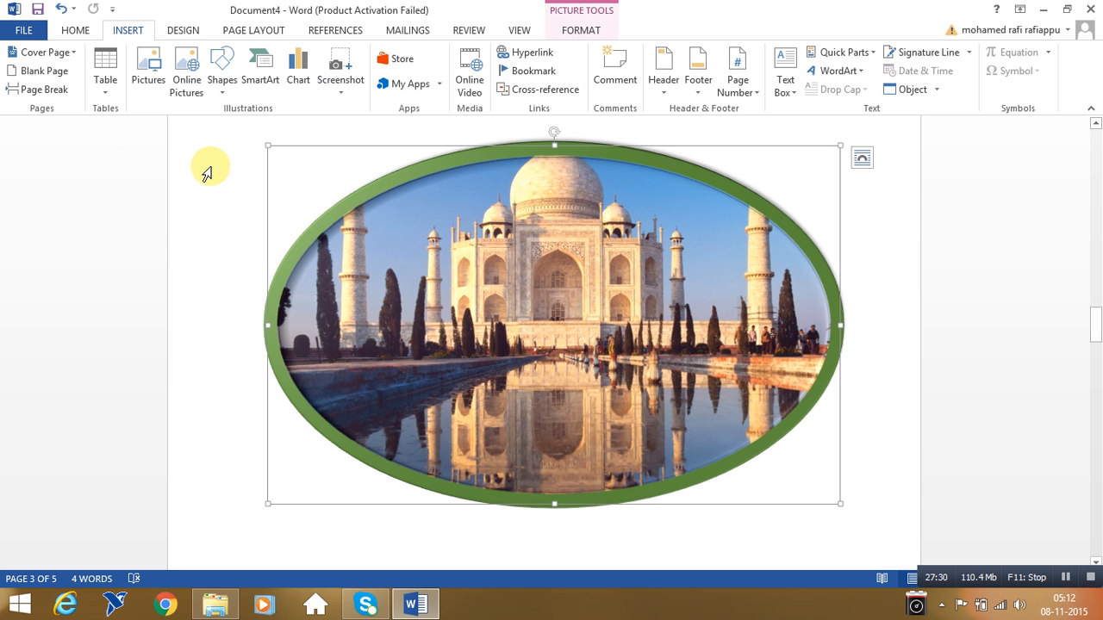
{"action": "left_click_drag", "start_coordinate": [1094, 327], "coordinate": [1096, 264]}
{"action": "left_click", "coordinate": [696, 357]}
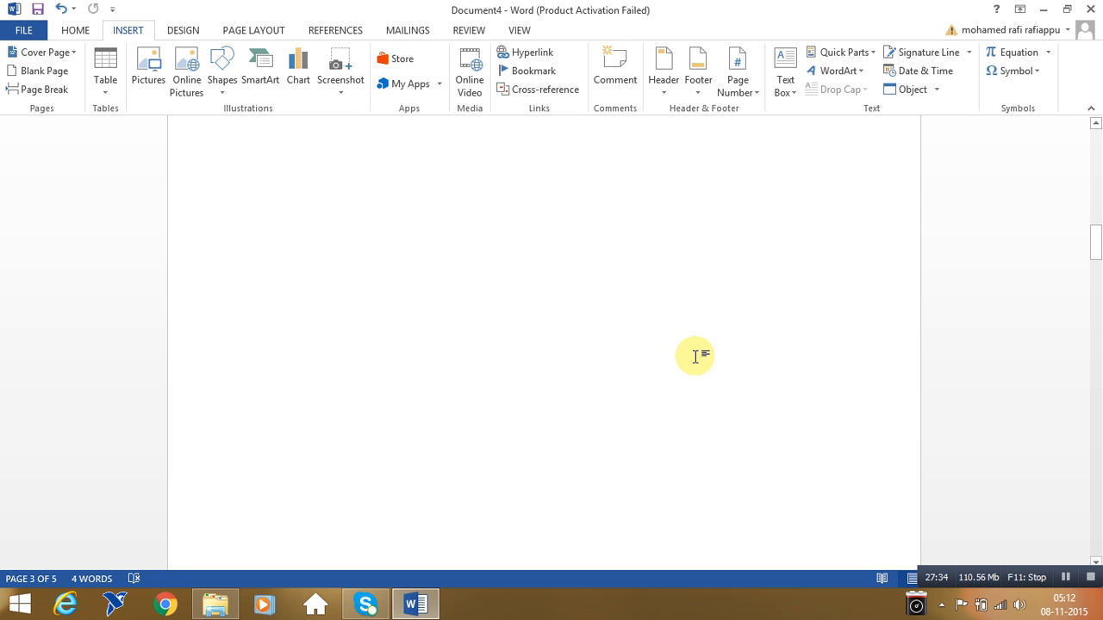
{"action": "left_click", "coordinate": [218, 95]}
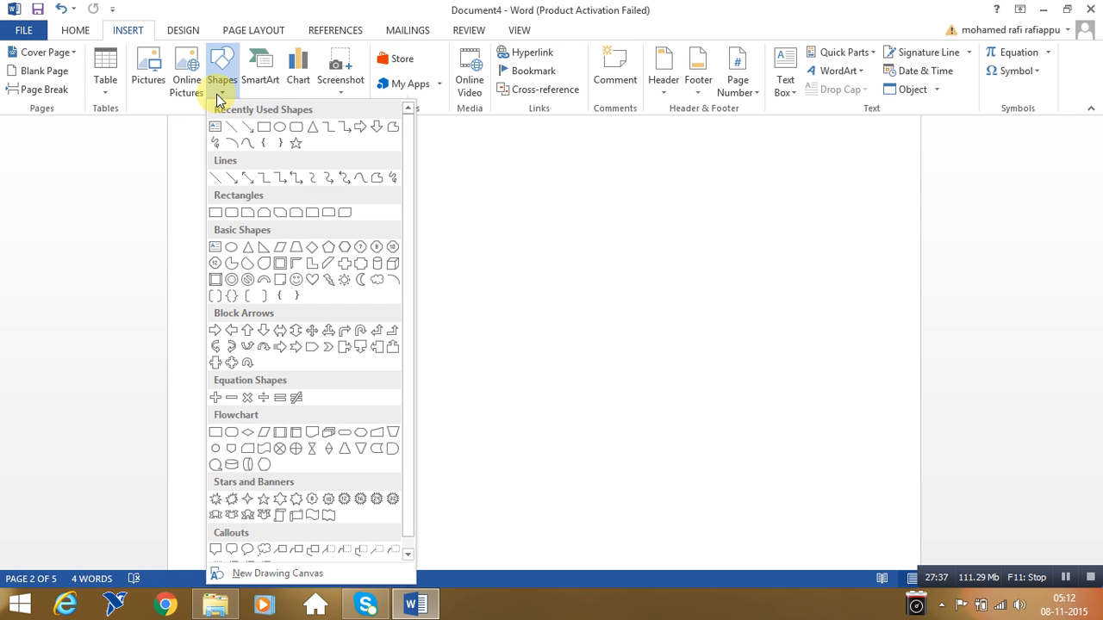
{"action": "left_click", "coordinate": [295, 286]}
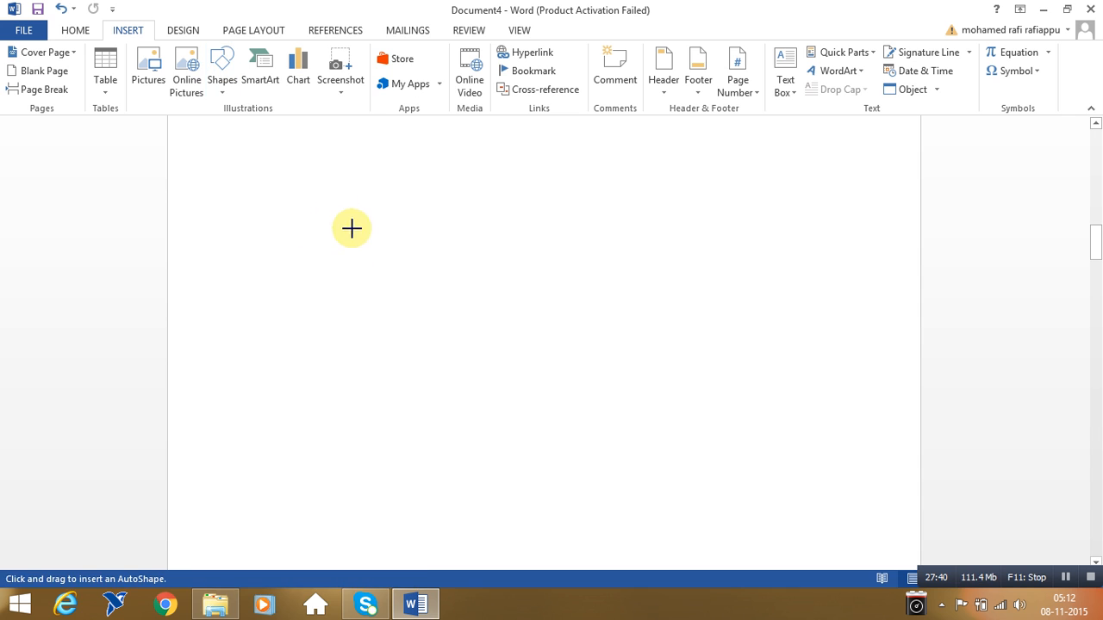
{"action": "left_click", "coordinate": [314, 184]}
{"action": "left_click", "coordinate": [448, 294]}
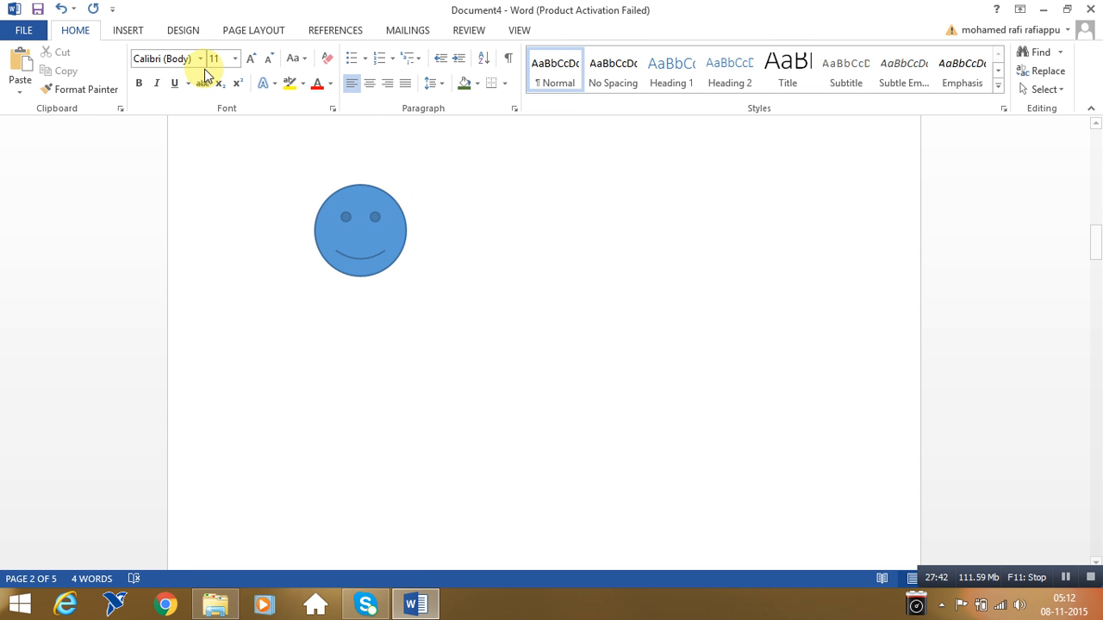
Insert a tiny cross shape, about 0.13 cm high and wide, to the right of the smiley face.
{"action": "left_click", "coordinate": [125, 30]}
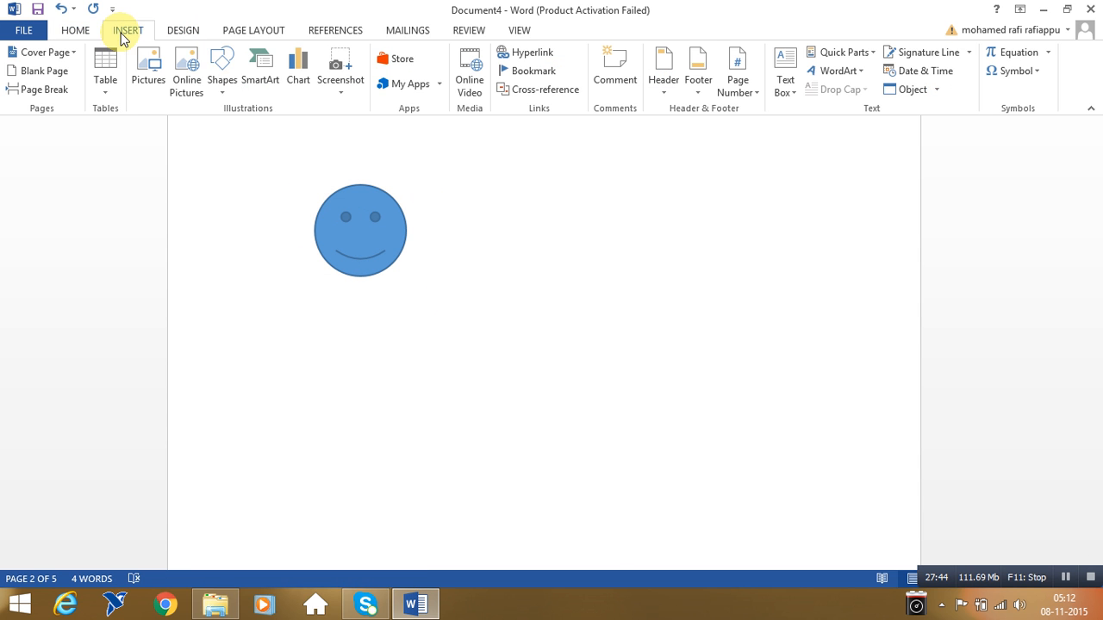
{"action": "left_click", "coordinate": [222, 79]}
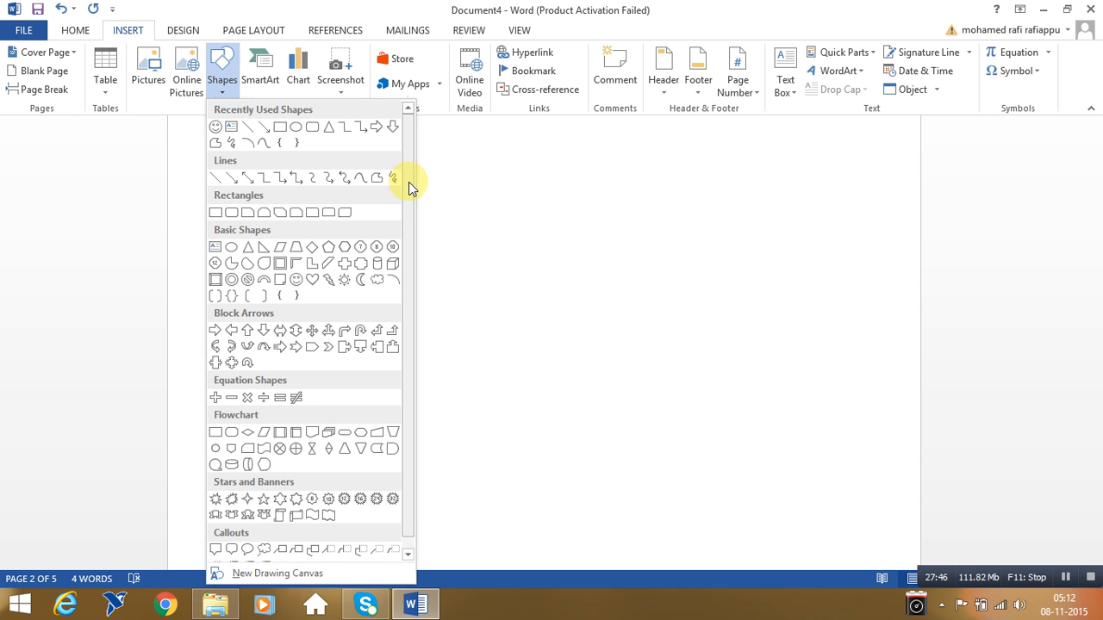
{"action": "left_click_drag", "start_coordinate": [409, 182], "coordinate": [410, 287]}
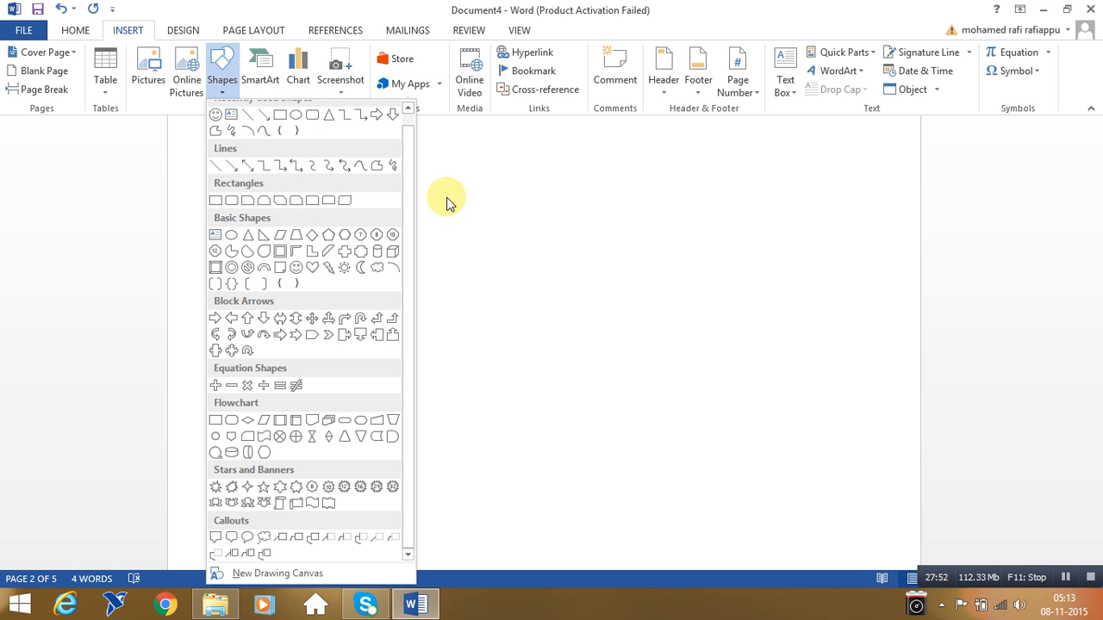
{"action": "left_click", "coordinate": [348, 255]}
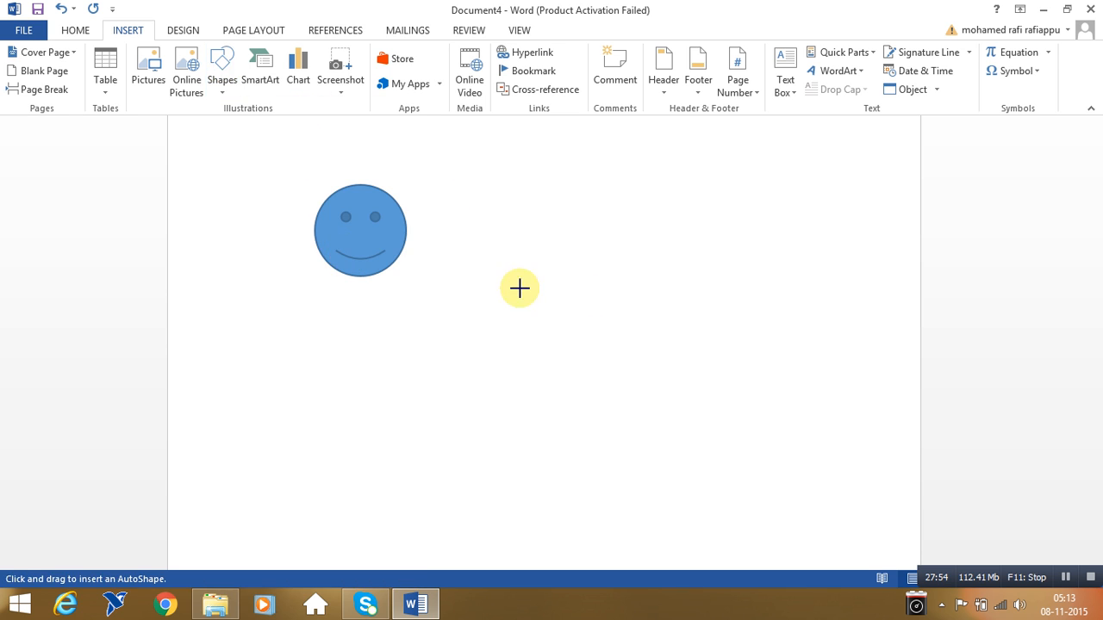
{"action": "left_click_drag", "start_coordinate": [523, 255], "coordinate": [595, 310]}
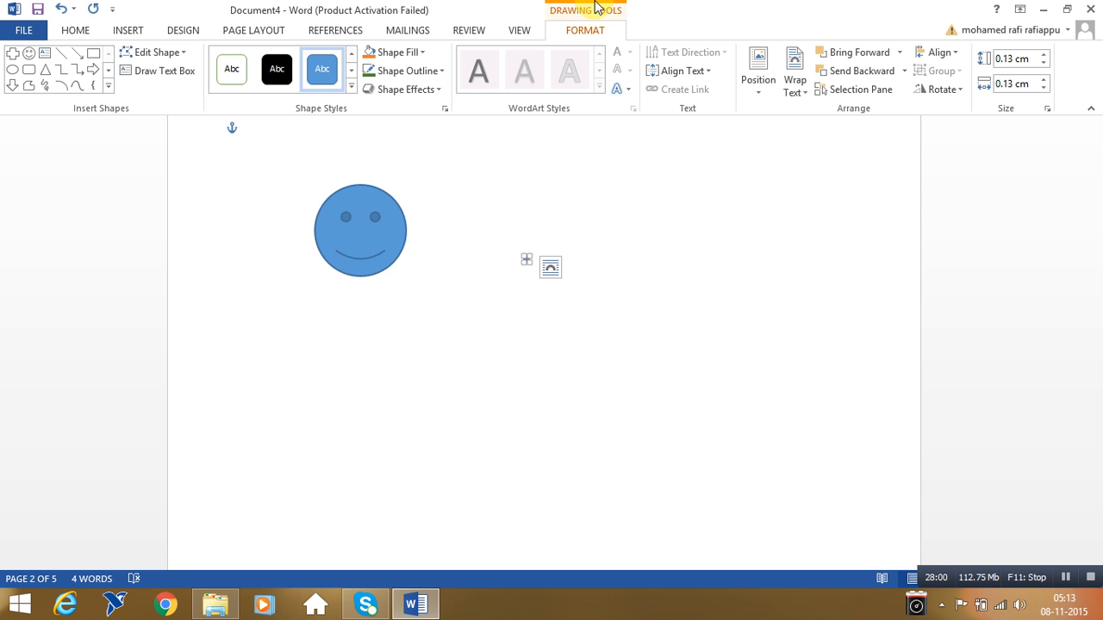
Insert a rectangle below the smiley face and enlarge it to about 4.05 cm high and 8.59 cm wide.
{"action": "left_click", "coordinate": [145, 32]}
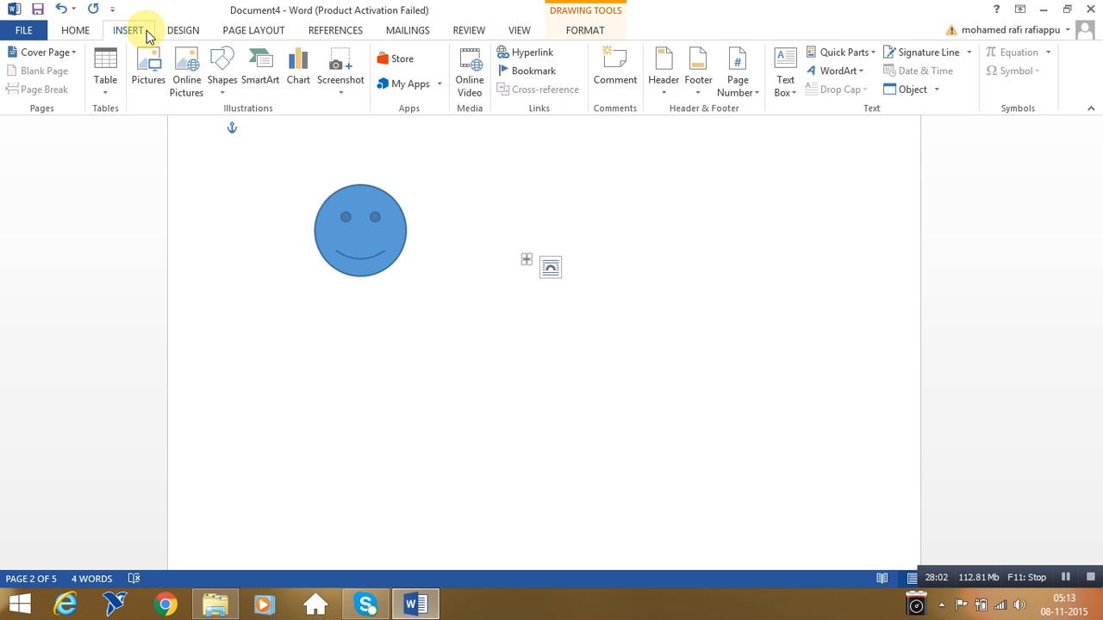
{"action": "left_click", "coordinate": [221, 76]}
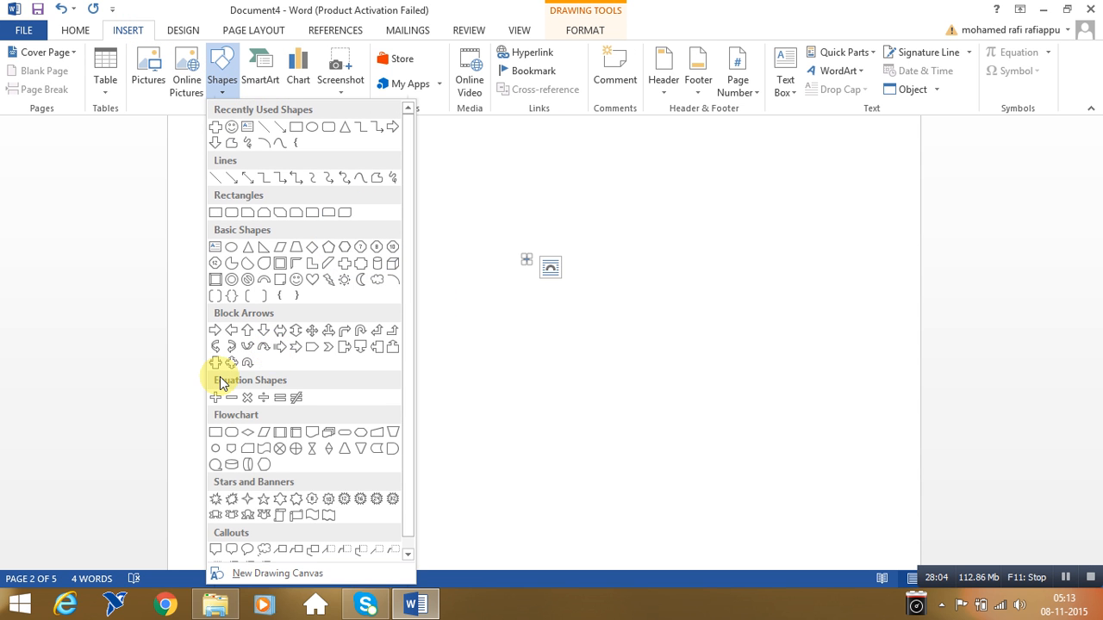
{"action": "left_click", "coordinate": [215, 435]}
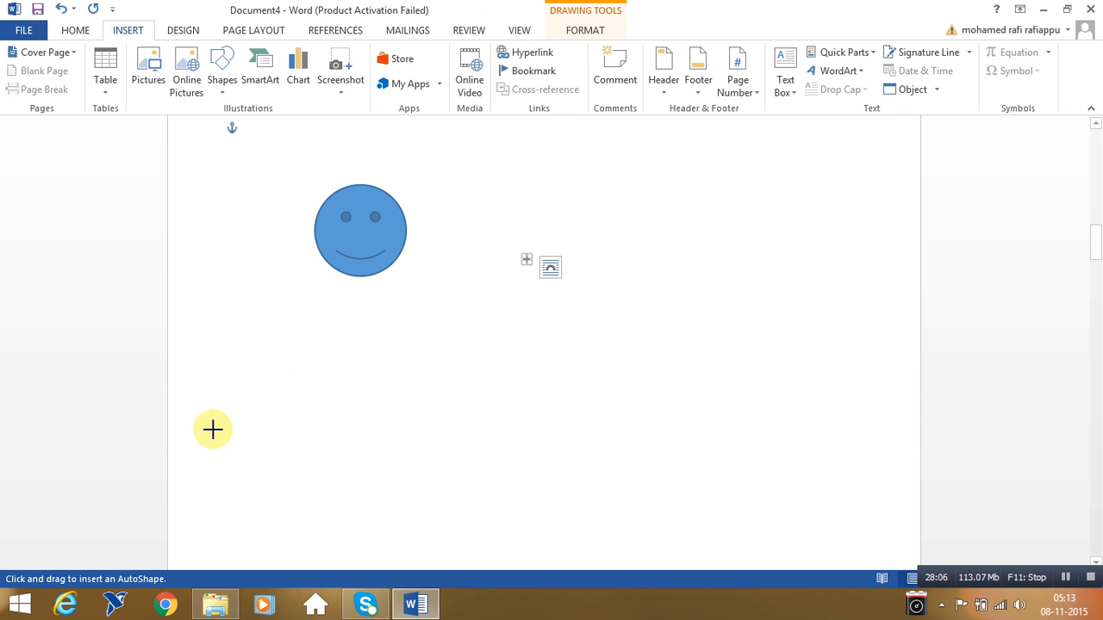
{"action": "left_click", "coordinate": [335, 321]}
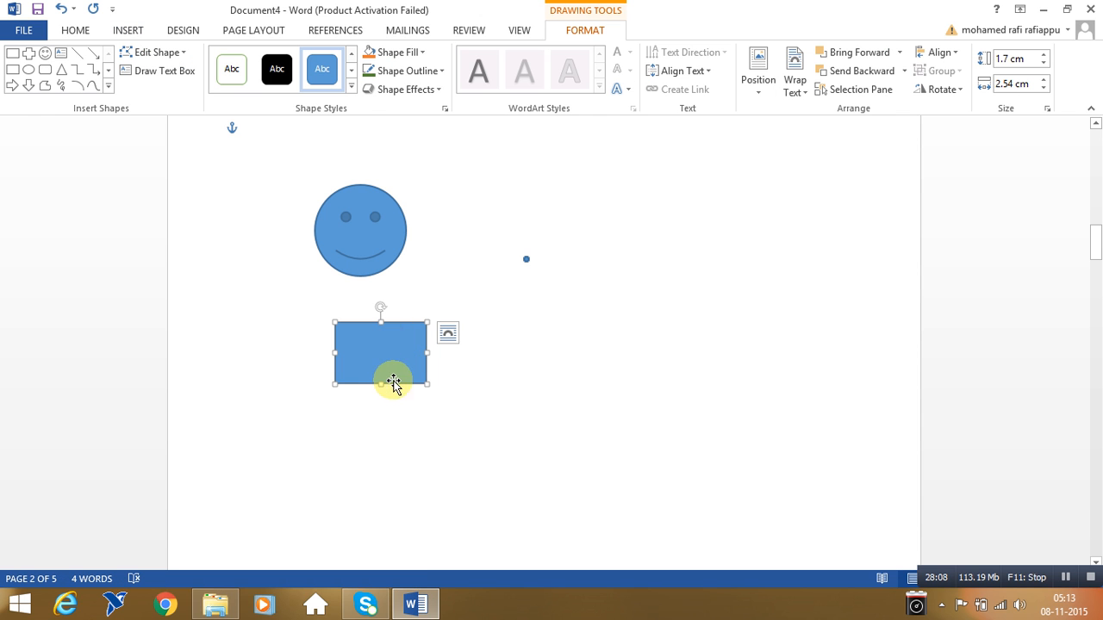
{"action": "left_click_drag", "start_coordinate": [427, 382], "coordinate": [644, 467]}
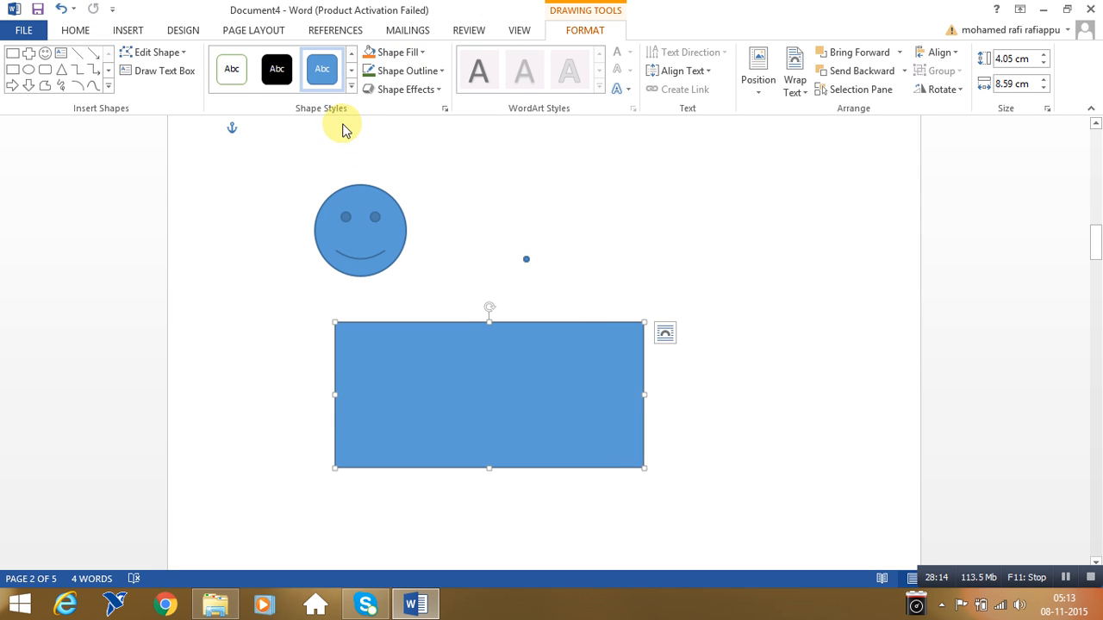
Preview fill colours on the rectangle without applying one, and set its outline to the darkest green theme colour.
{"action": "left_click", "coordinate": [394, 53]}
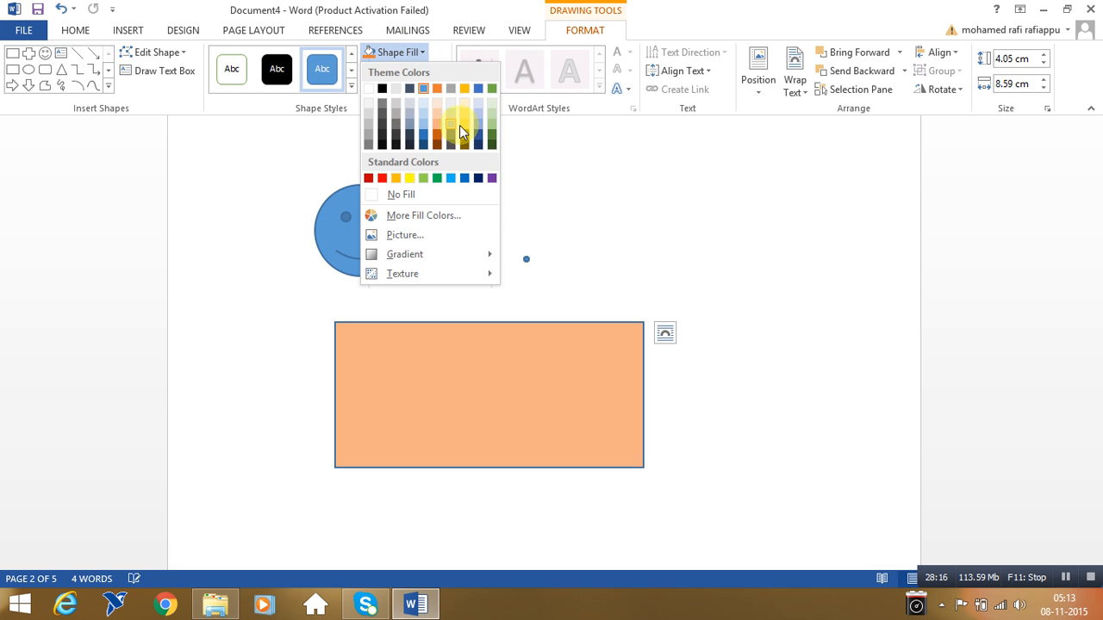
{"action": "left_click", "coordinate": [549, 165]}
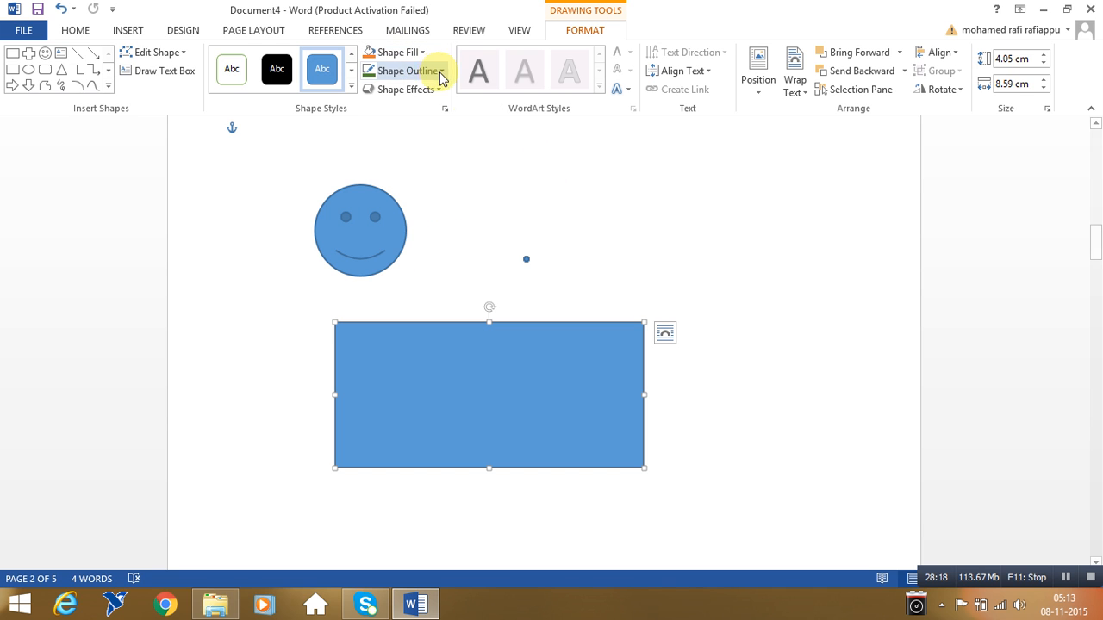
{"action": "left_click", "coordinate": [438, 71]}
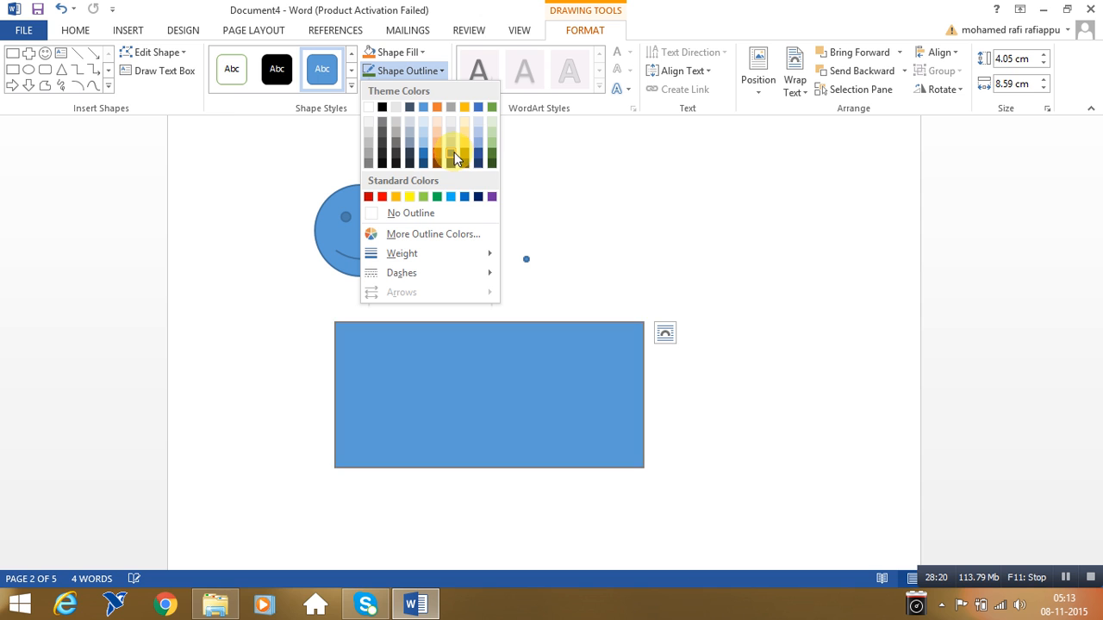
{"action": "left_click", "coordinate": [492, 164]}
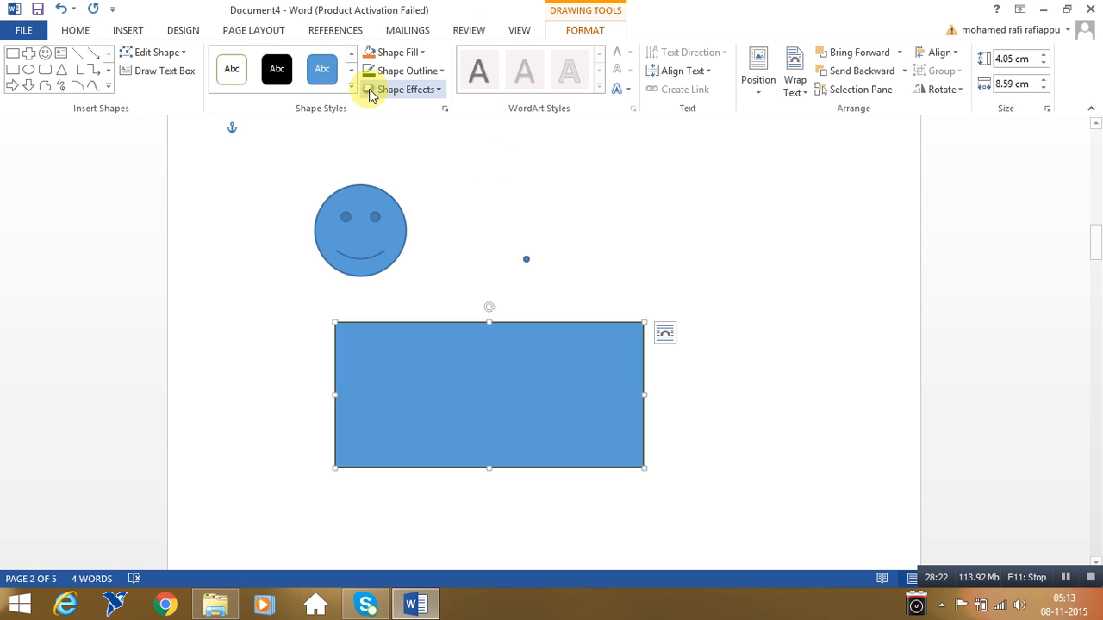
Add a shadow along the rectangle's left side and deselect the shape.
{"action": "left_click", "coordinate": [439, 90]}
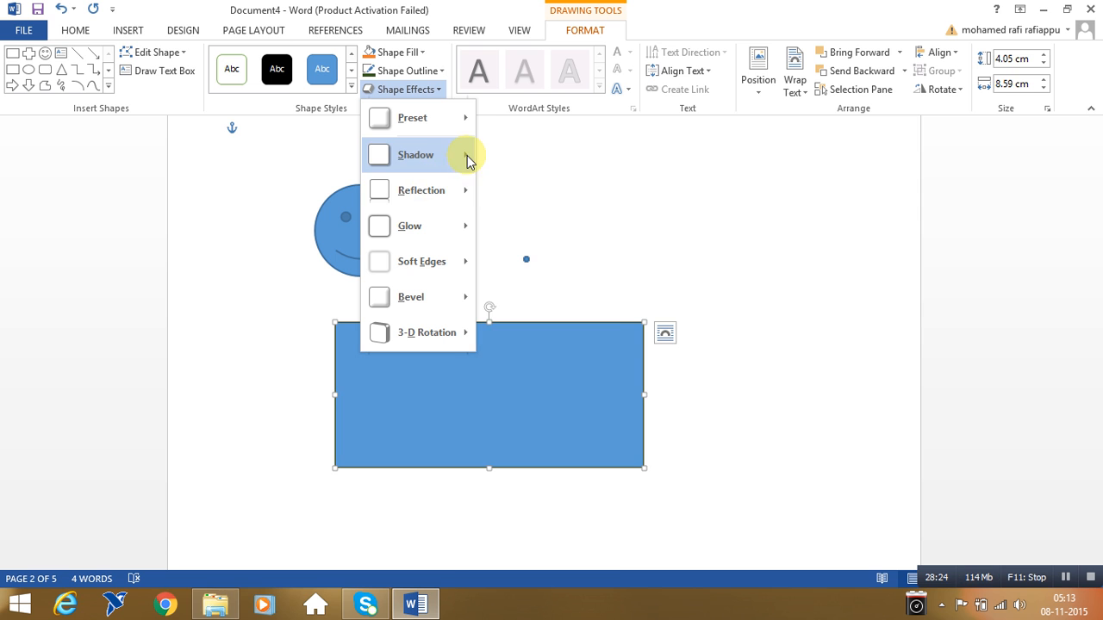
{"action": "mouse_move", "coordinate": [466, 156]}
{"action": "left_click", "coordinate": [602, 273]}
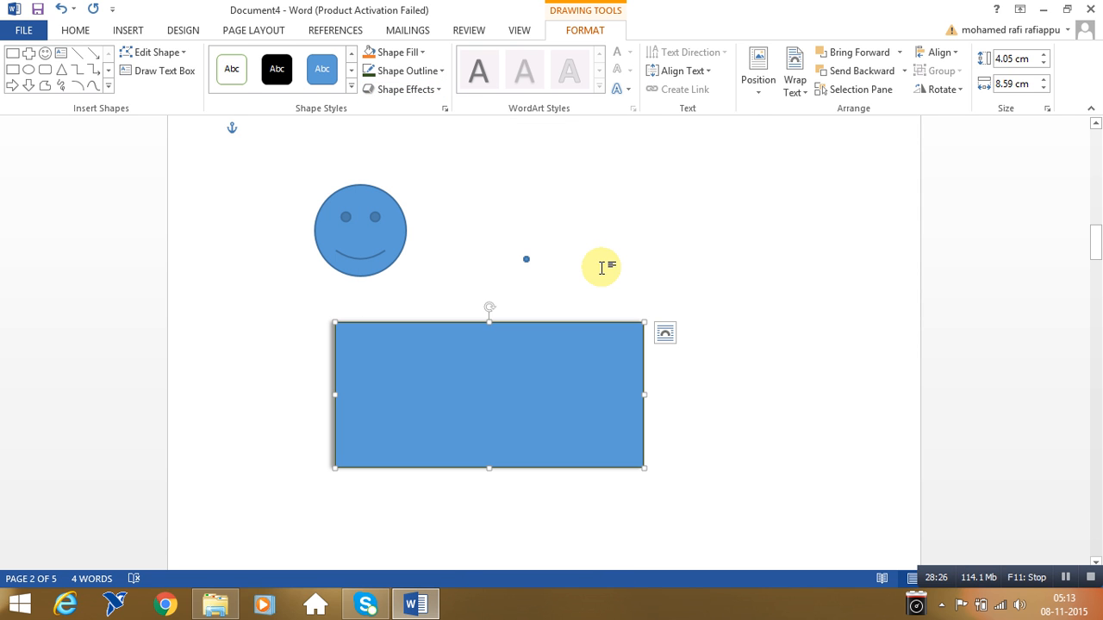
{"action": "left_click", "coordinate": [254, 384]}
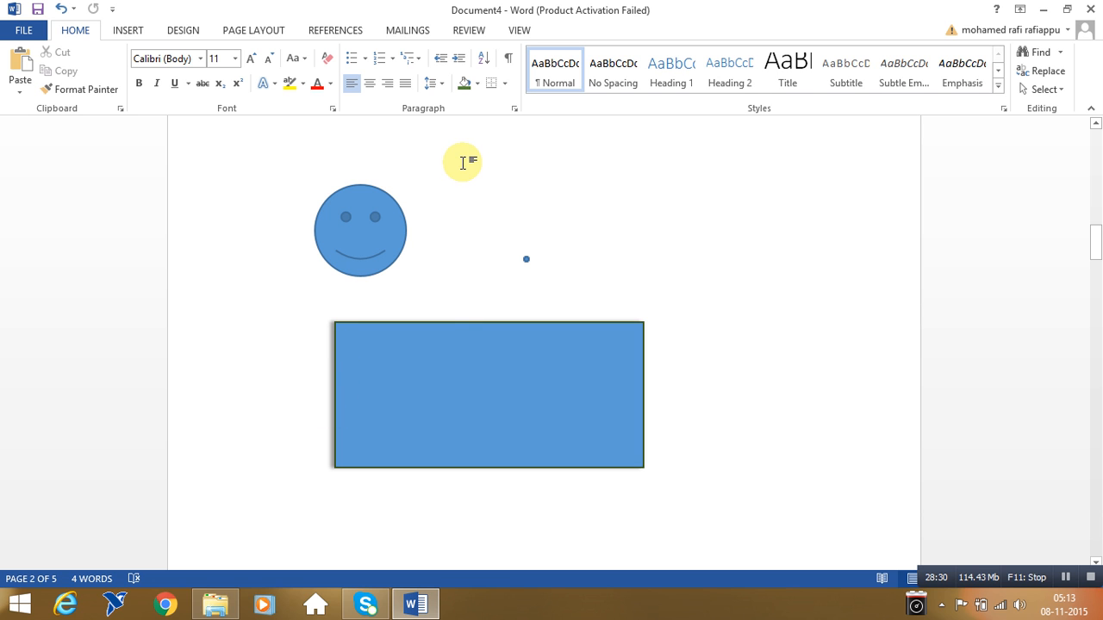
{"action": "left_click", "coordinate": [445, 347]}
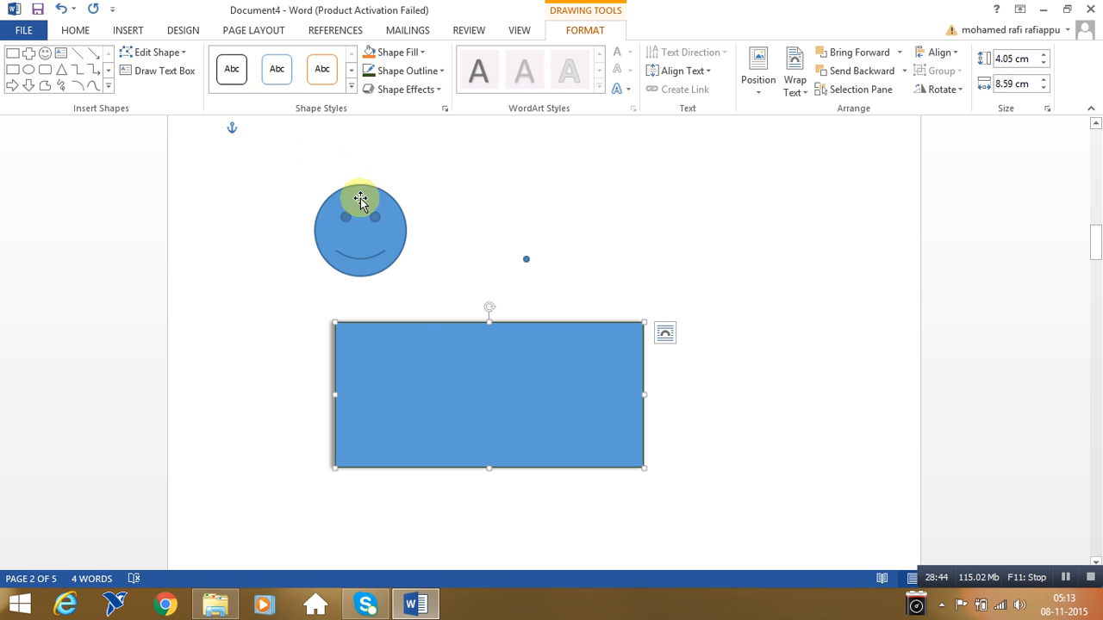
{"action": "left_click", "coordinate": [336, 344]}
{"action": "left_click", "coordinate": [354, 344]}
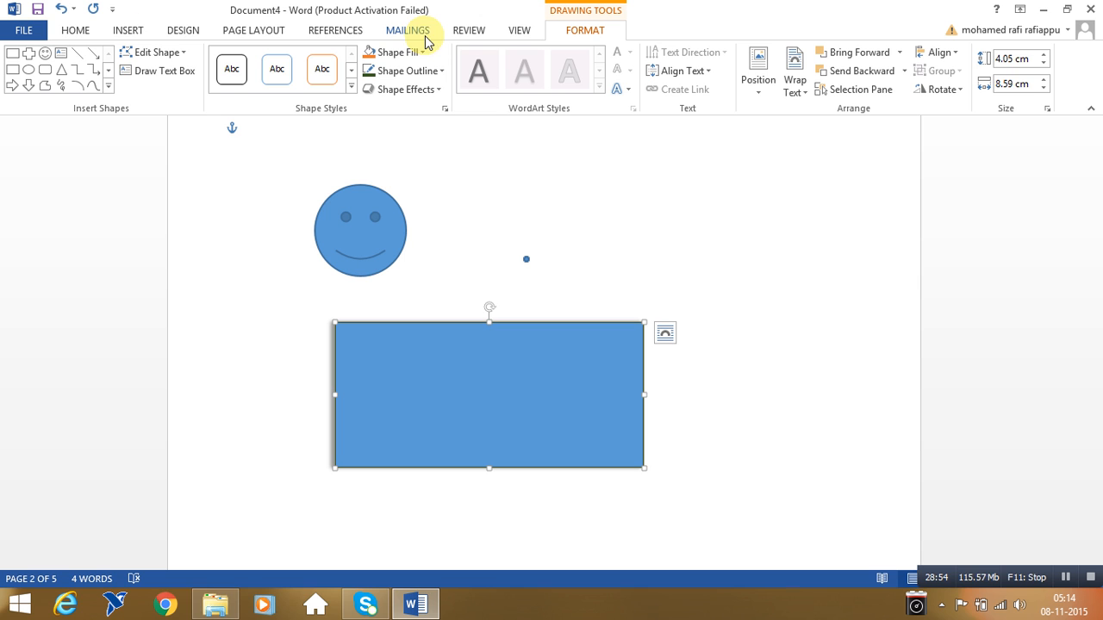
{"action": "left_click", "coordinate": [108, 85]}
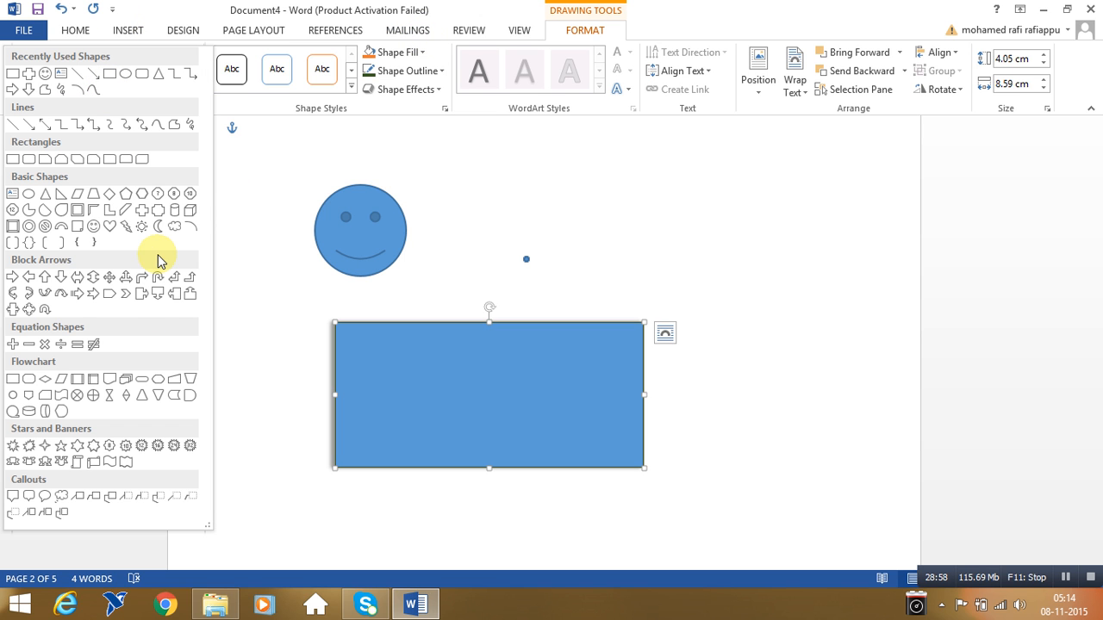
{"action": "left_click", "coordinate": [250, 366]}
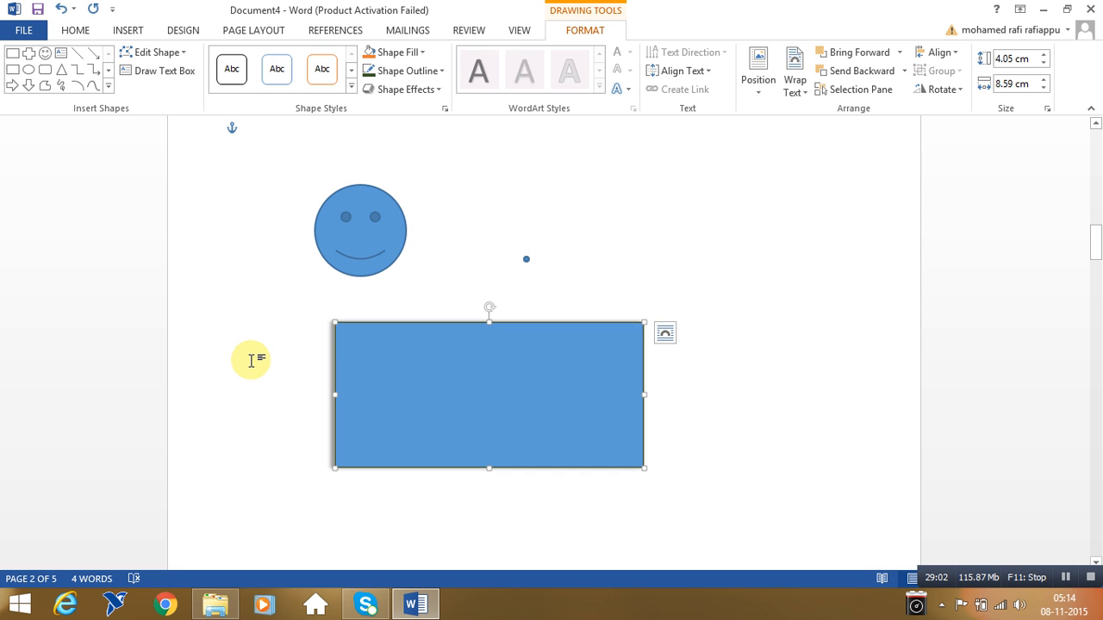
Look through the available chart types for insertion, including Bar, XY (Scatter), Pie, Stock, Radar and Combo.
{"action": "left_click", "coordinate": [127, 29]}
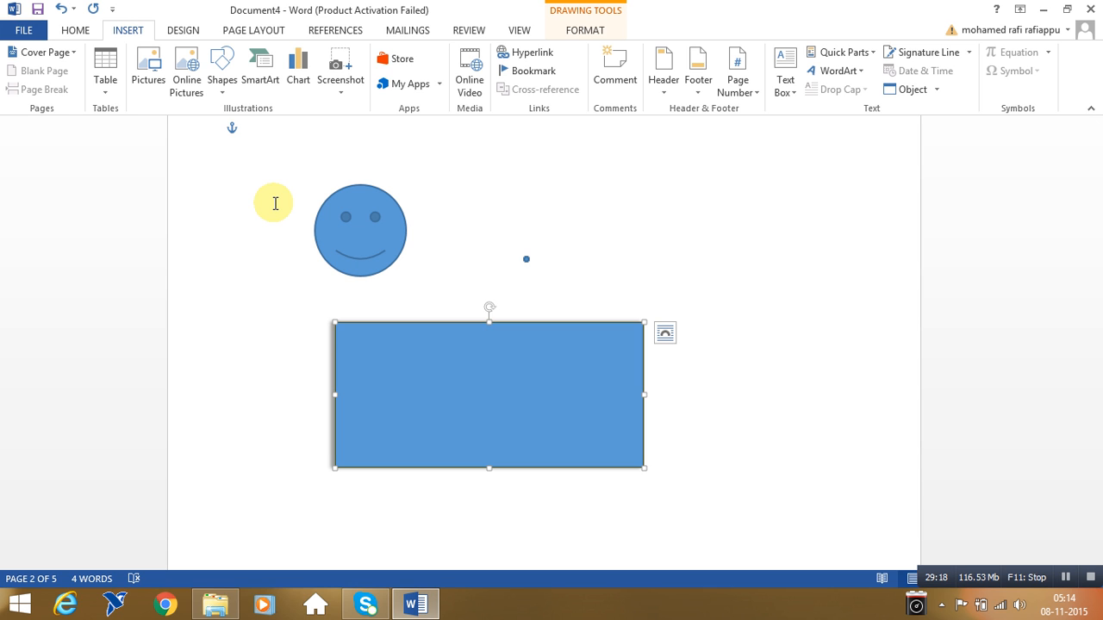
{"action": "left_click", "coordinate": [298, 73]}
{"action": "mouse_move", "coordinate": [474, 237]}
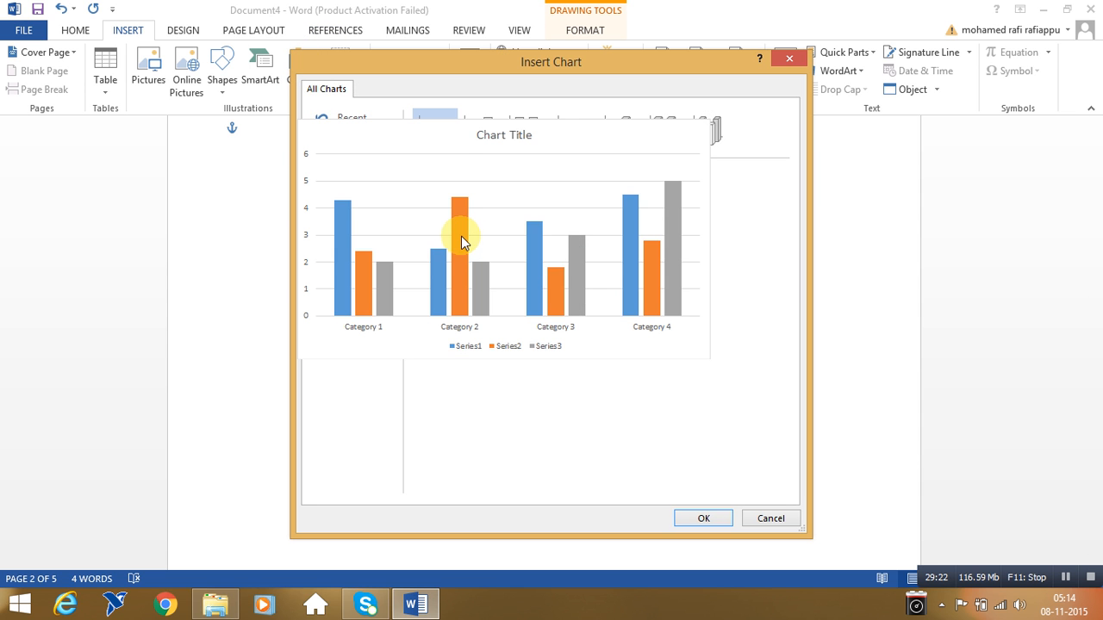
{"action": "left_click", "coordinate": [349, 221]}
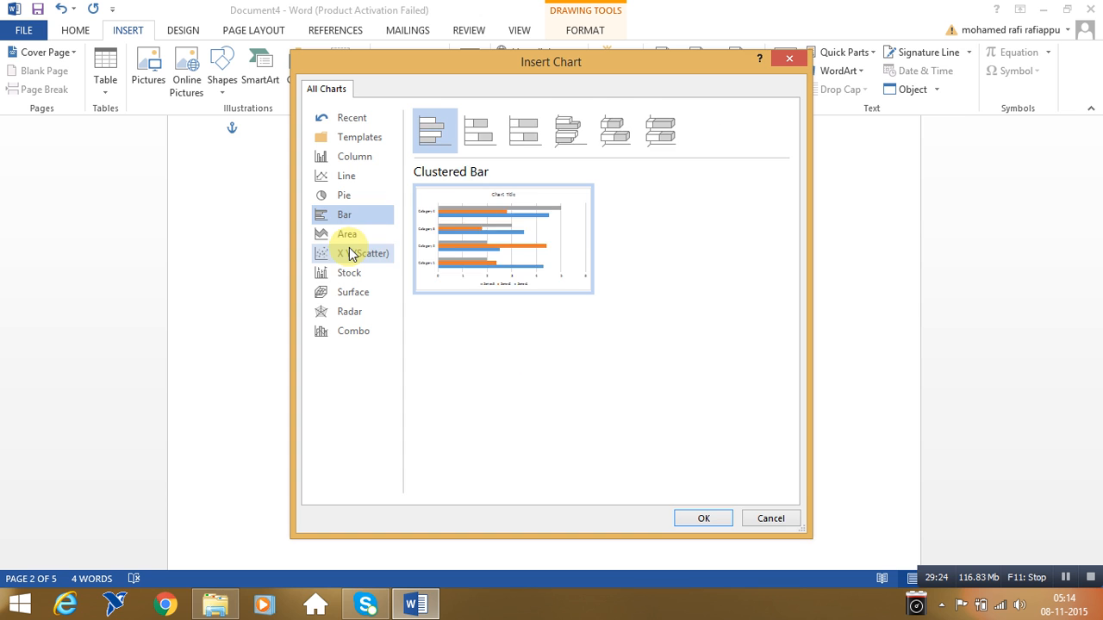
{"action": "left_click", "coordinate": [351, 252]}
{"action": "left_click", "coordinate": [347, 197]}
{"action": "left_click", "coordinate": [359, 269]}
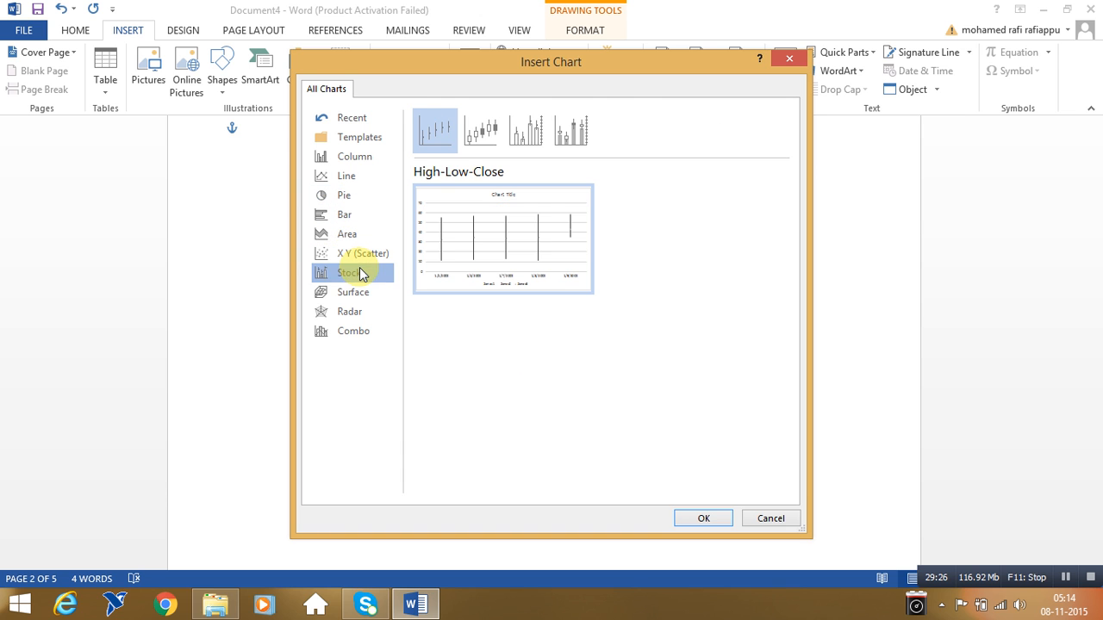
{"action": "left_click", "coordinate": [360, 311]}
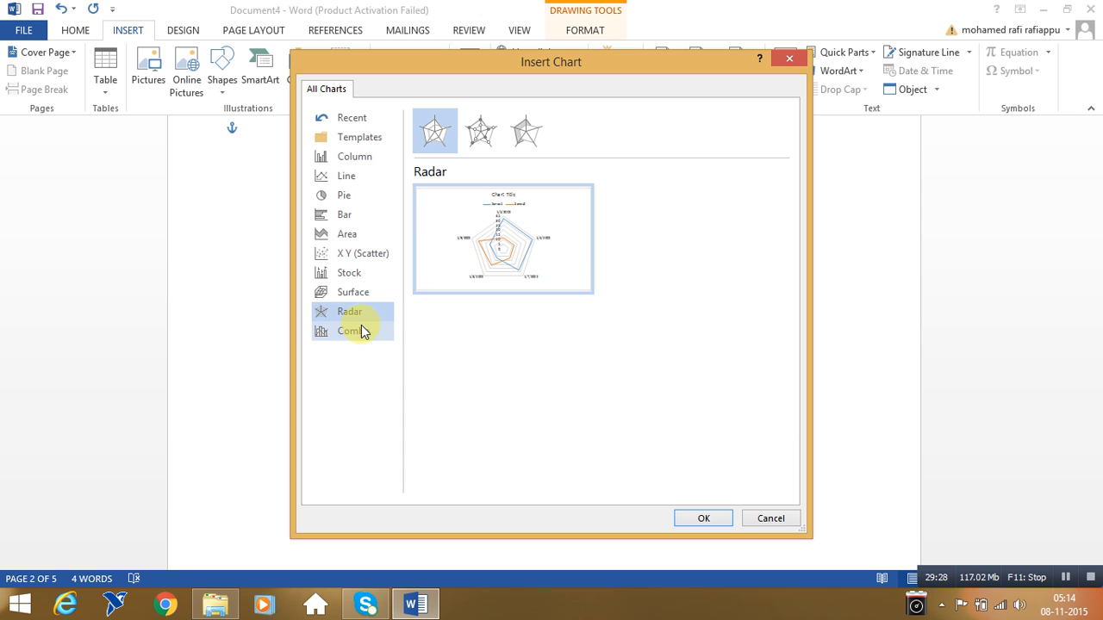
{"action": "left_click", "coordinate": [360, 330]}
Examine the bar chart variants from Clustered Bar to 3-D 100% Stacked Bar, and close the chart selection without inserting one.
{"action": "left_click", "coordinate": [359, 214]}
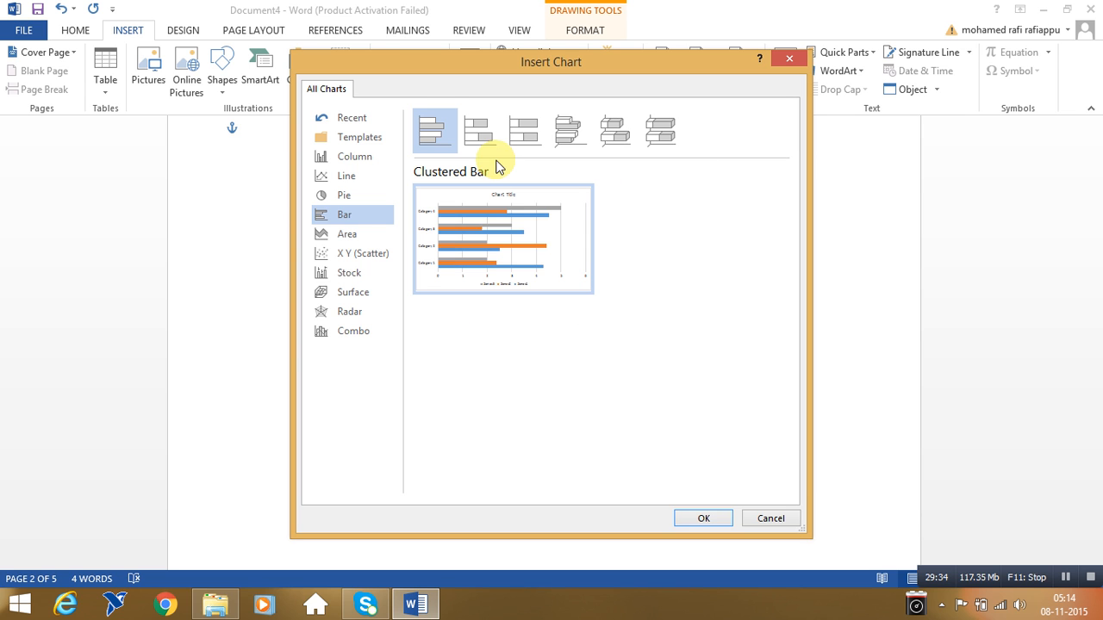
{"action": "left_click", "coordinate": [482, 134]}
{"action": "left_click", "coordinate": [519, 133]}
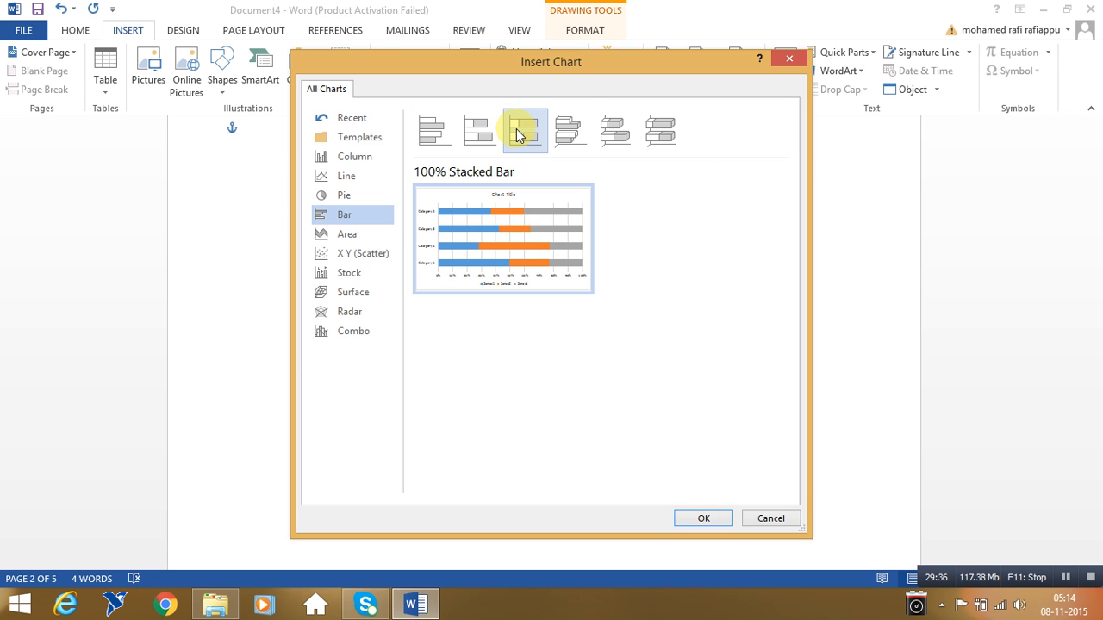
{"action": "left_click", "coordinate": [565, 131]}
{"action": "left_click", "coordinate": [617, 131]}
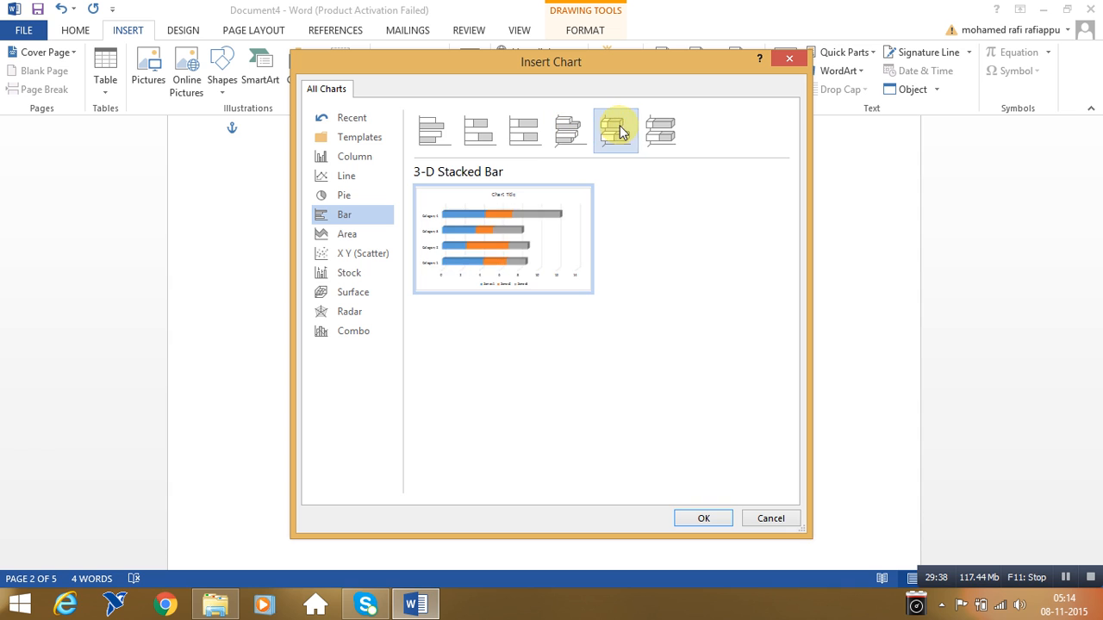
{"action": "left_click", "coordinate": [663, 129]}
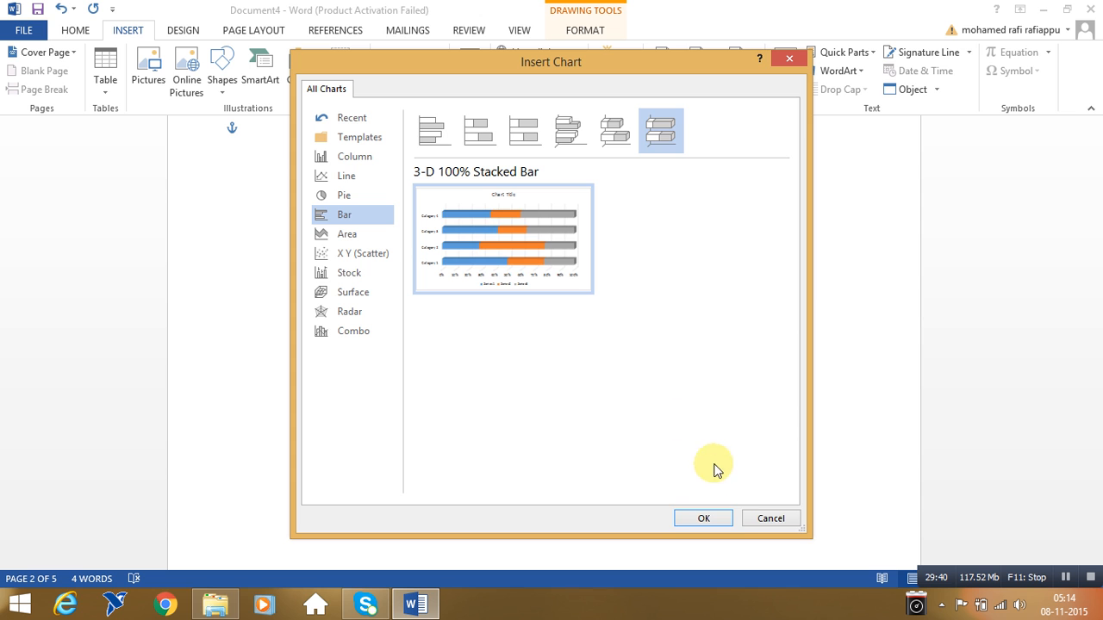
{"action": "left_click", "coordinate": [758, 520]}
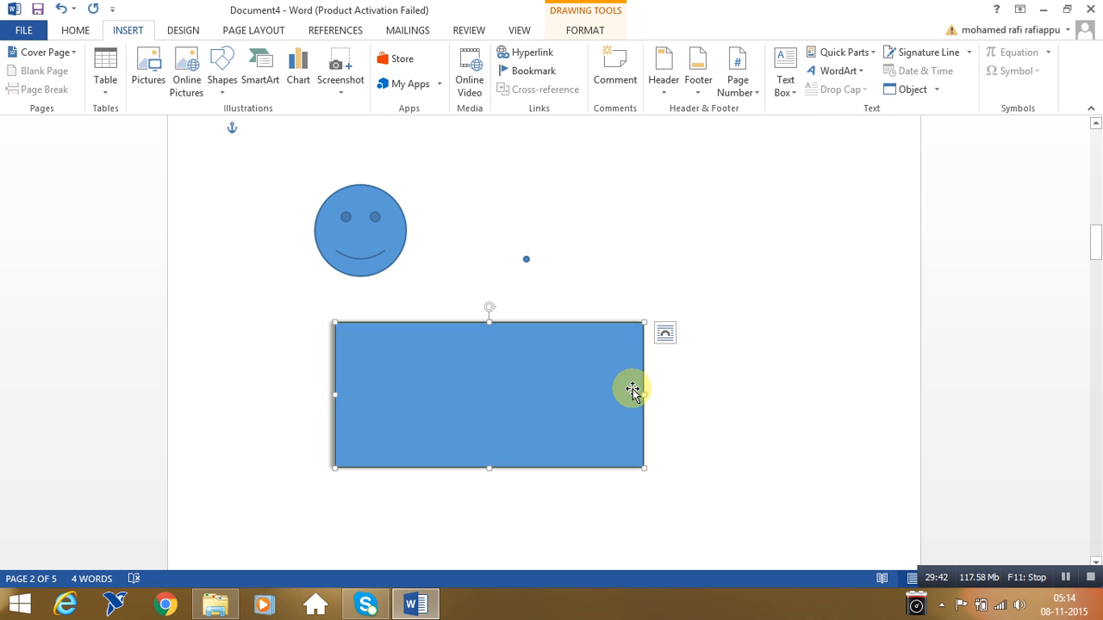
Write the sentence "Performing well in the exams is not only depends on how you study." at the start of page 1.
{"action": "left_click", "coordinate": [703, 384]}
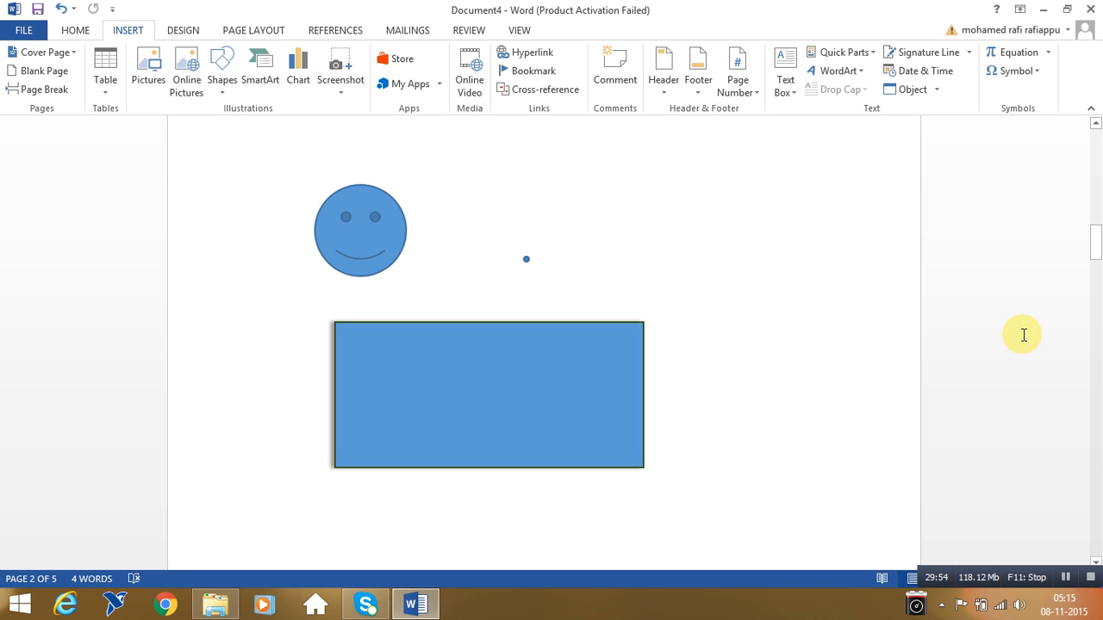
{"action": "left_click_drag", "start_coordinate": [1096, 239], "coordinate": [1058, 453]}
{"action": "scroll", "coordinate": [1061, 500], "scroll_direction": "down", "scroll_amount": 6}
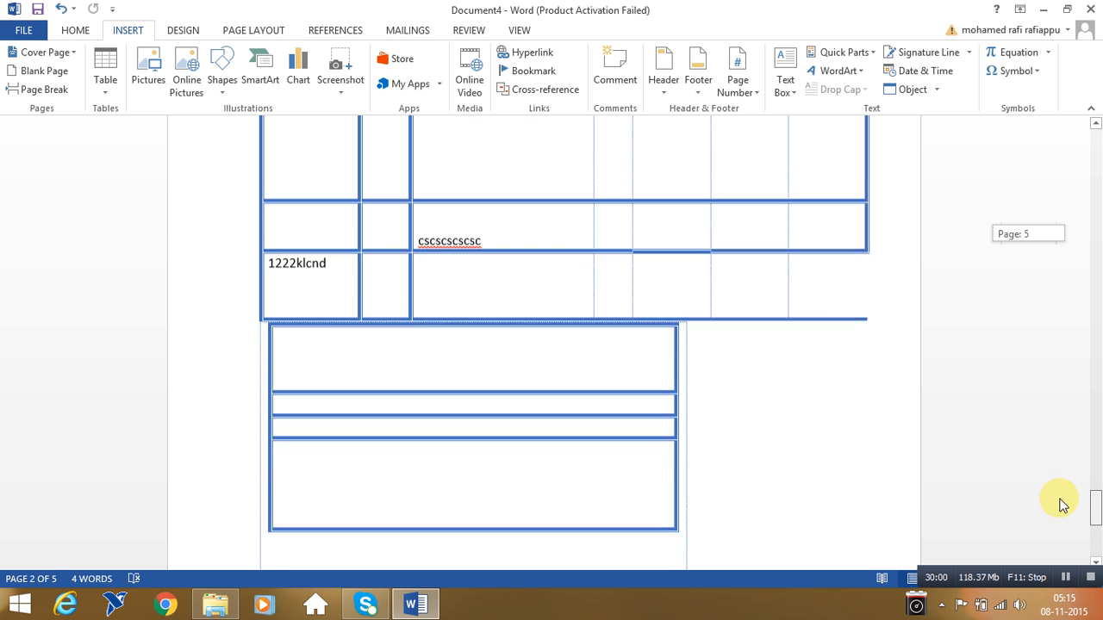
{"action": "left_click_drag", "start_coordinate": [1096, 529], "coordinate": [1095, 146]}
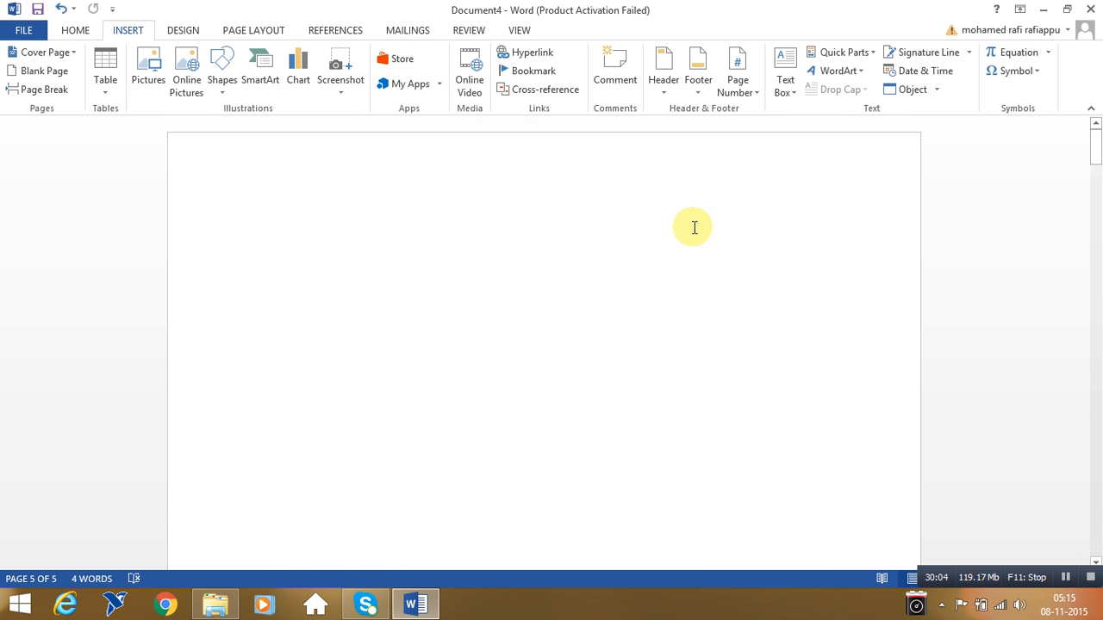
{"action": "left_click", "coordinate": [498, 162]}
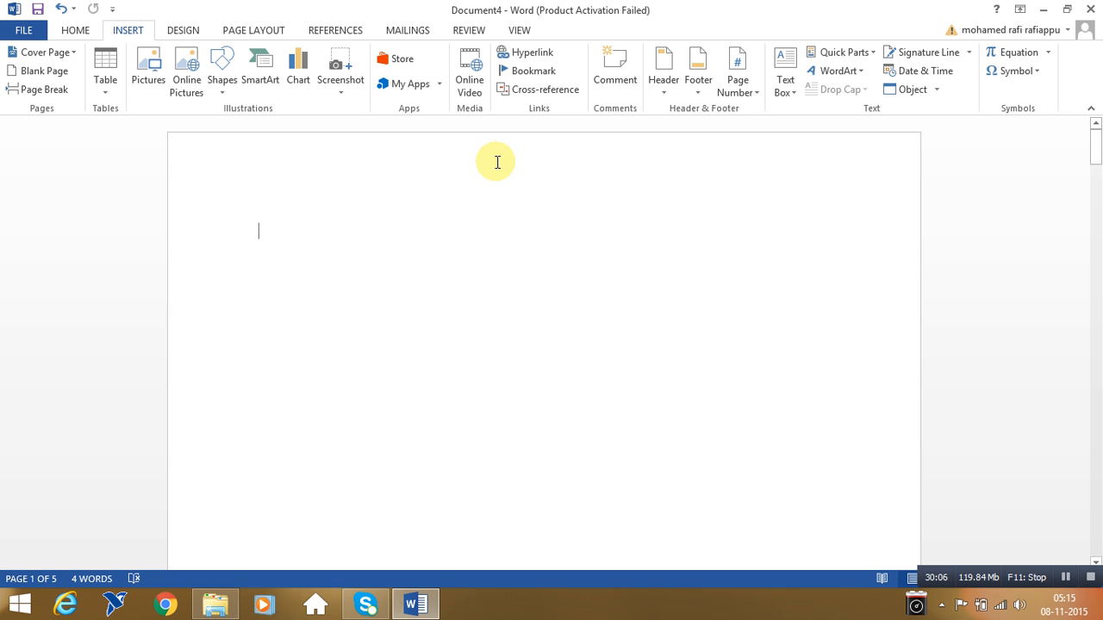
{"action": "type", "text": "performing well"}
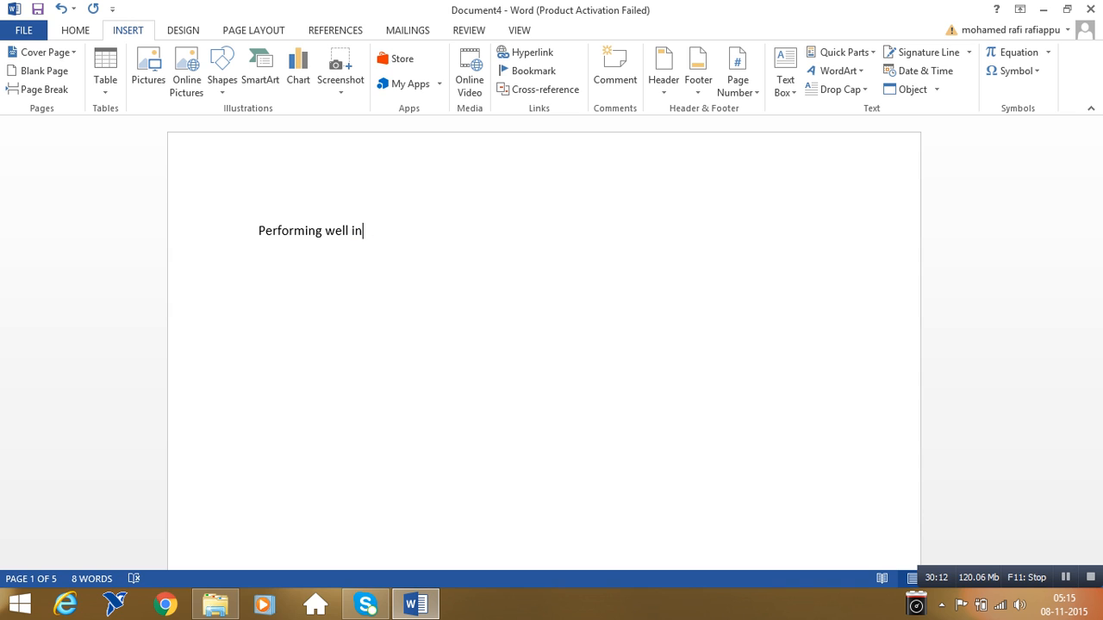
{"action": "type", "text": "inthh"}
{"action": "key", "text": "BackSpace"}
{"action": "key", "text": "BackSpace"}
{"action": "key", "text": "BackSpace"}
{"action": "type", "text": "is not onl"}
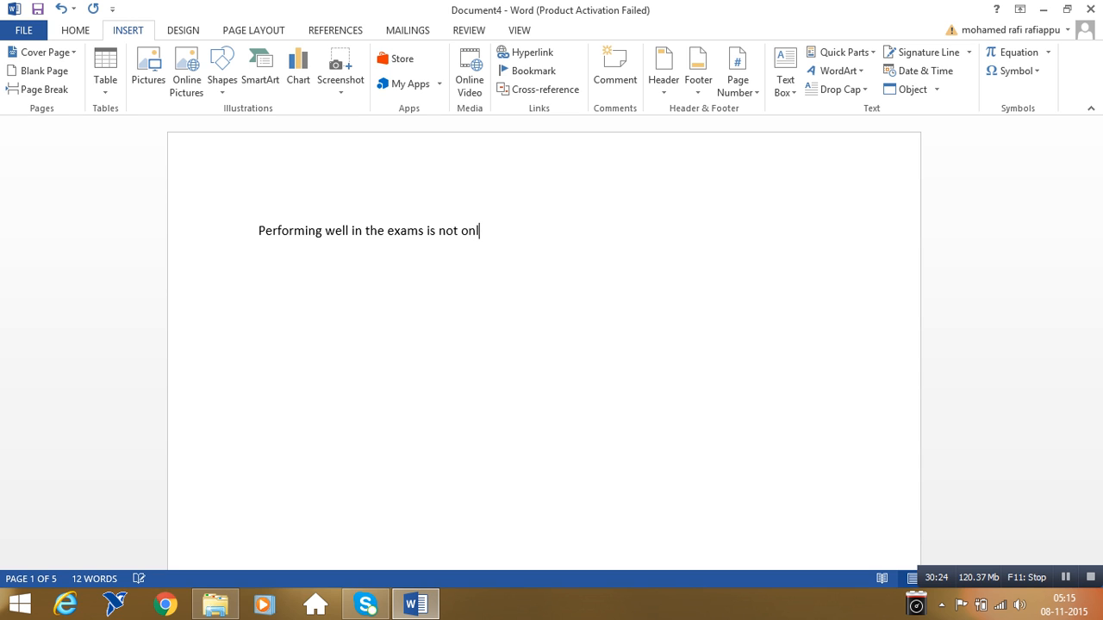
{"action": "type", "text": "y depends on h"}
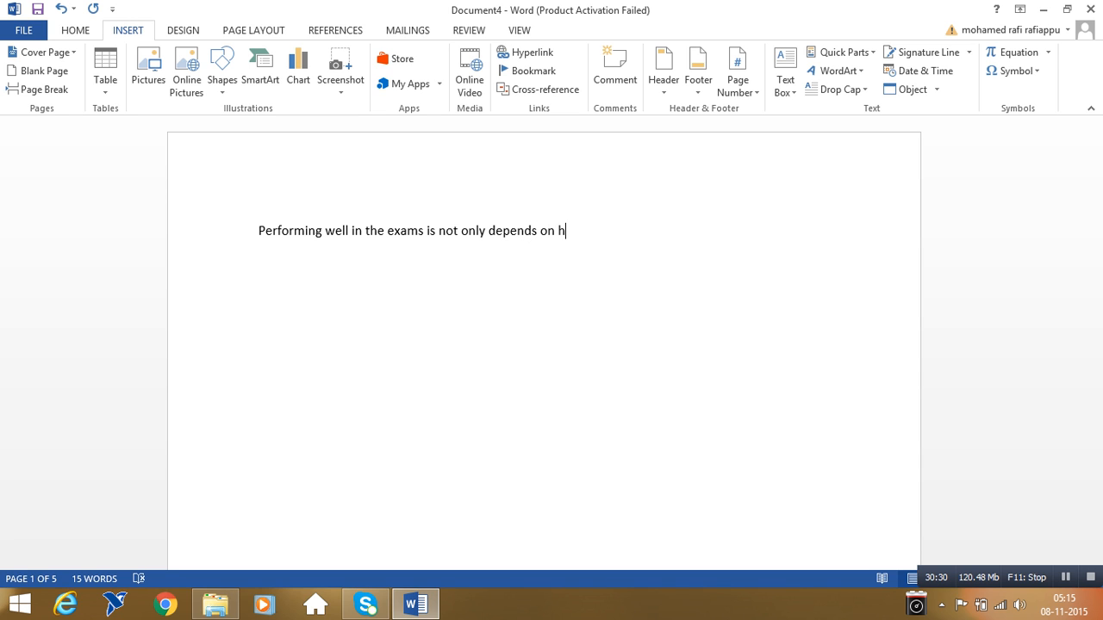
{"action": "type", "text": "ou study."}
Attach a comment to the word "depends" with the two lines "Nisnicnskcnskjncsbkcbscscbskcb" and "bsjbckbc".
{"action": "double_click", "coordinate": [456, 290]}
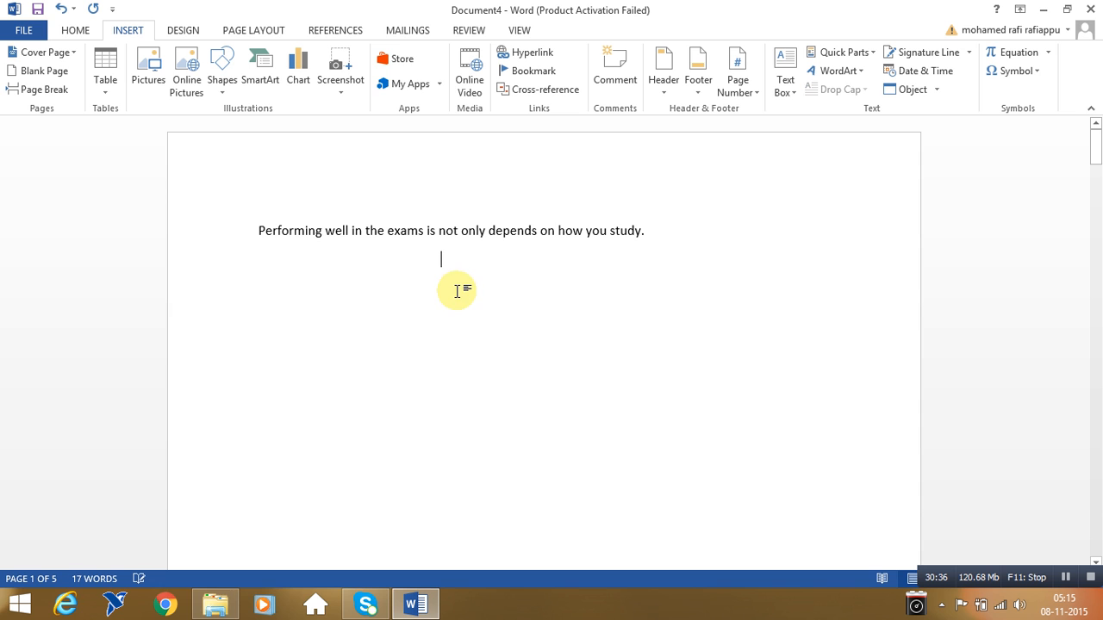
{"action": "left_click_drag", "start_coordinate": [488, 231], "coordinate": [539, 233]}
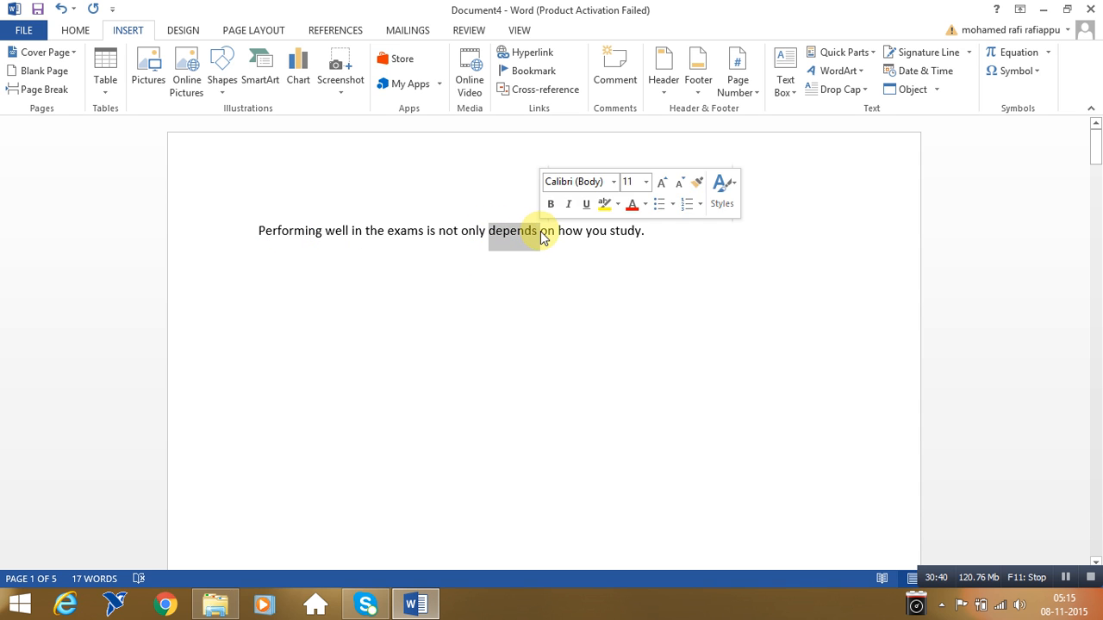
{"action": "left_click", "coordinate": [615, 74]}
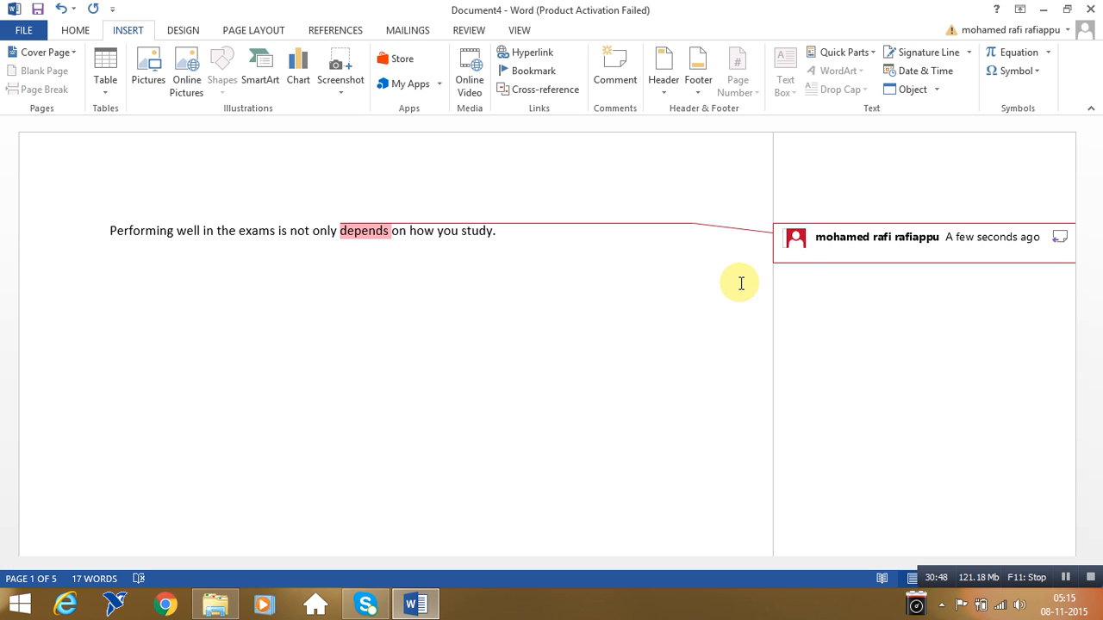
{"action": "type", "text": "nisnicnskcnskjnc"}
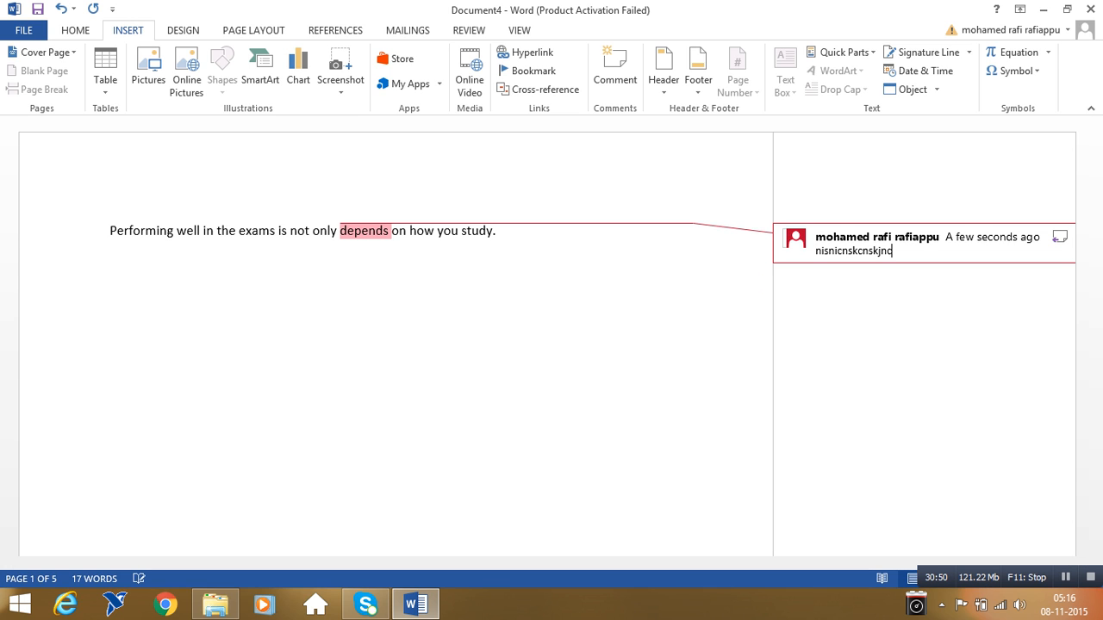
{"action": "type", "text": "sbkcbscscbskcb"}
{"action": "key", "text": "Return"}
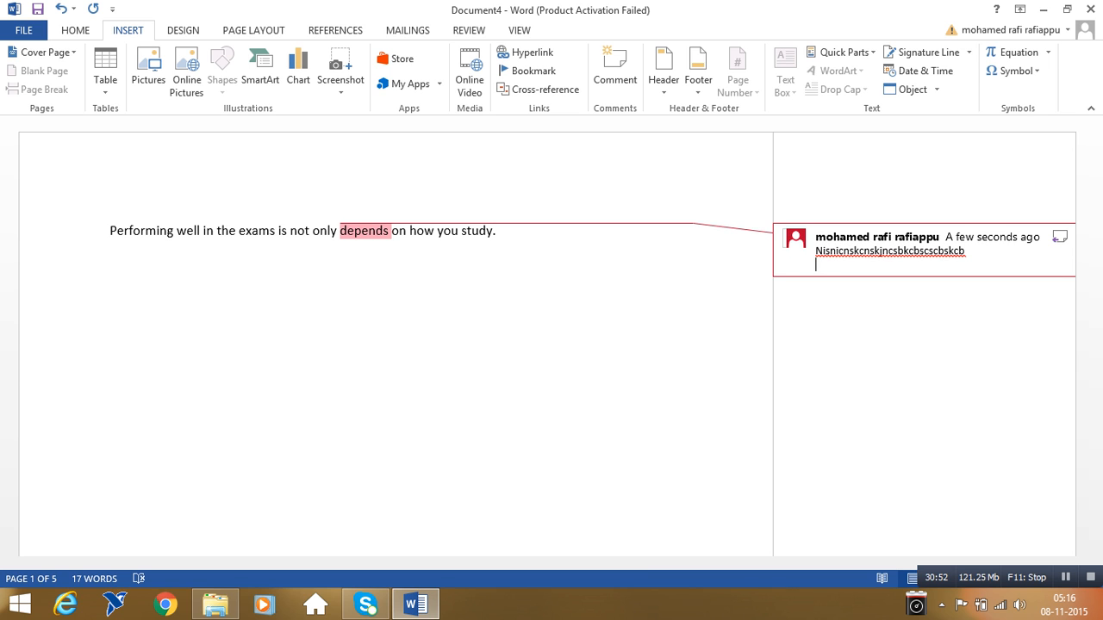
{"action": "left_click", "coordinate": [879, 327]}
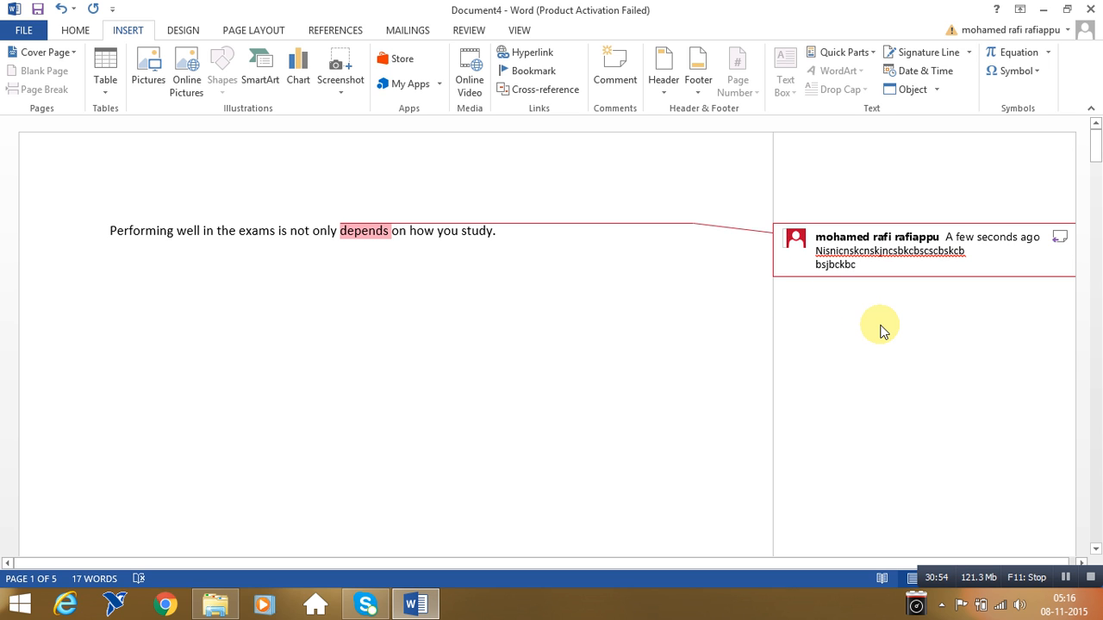
{"action": "left_click", "coordinate": [602, 319]}
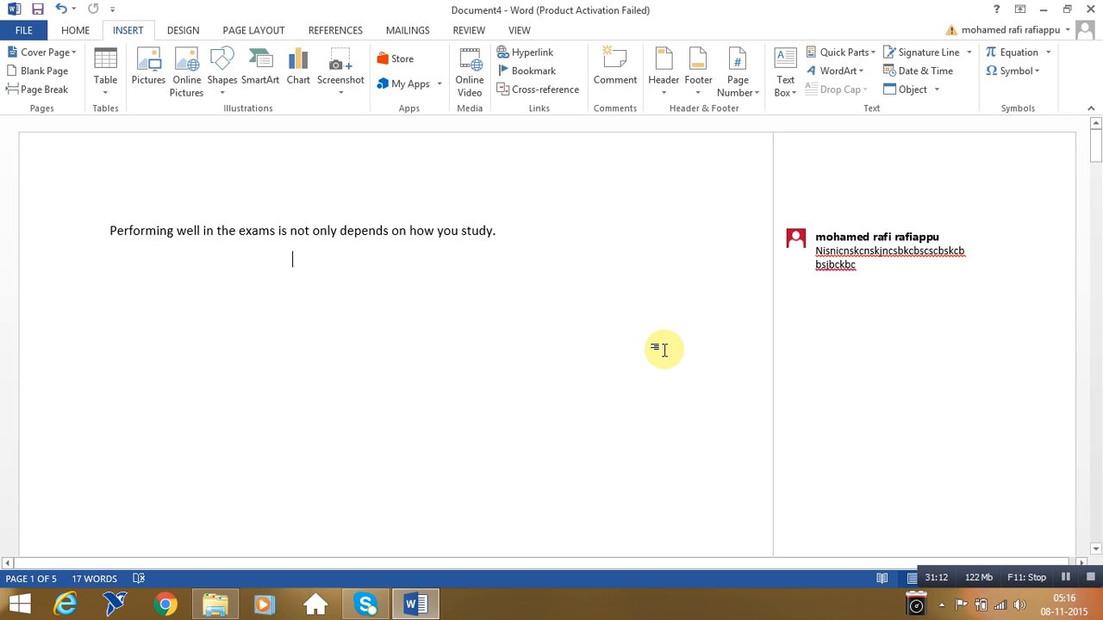
Insert the built-in Blank header into the document.
{"action": "left_click", "coordinate": [670, 90]}
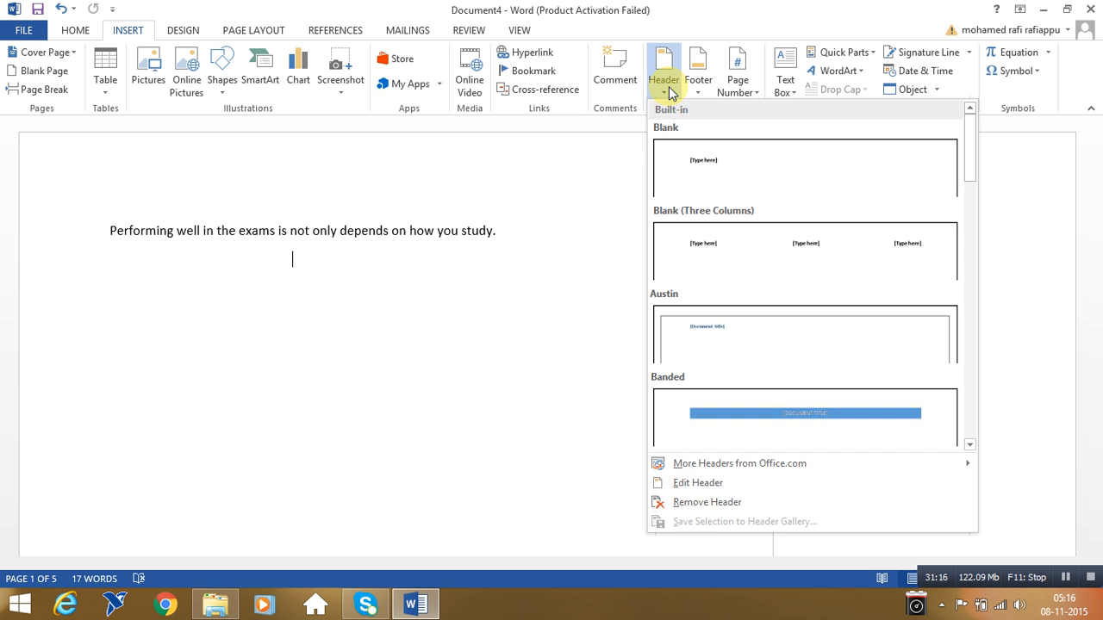
{"action": "left_click", "coordinate": [564, 182]}
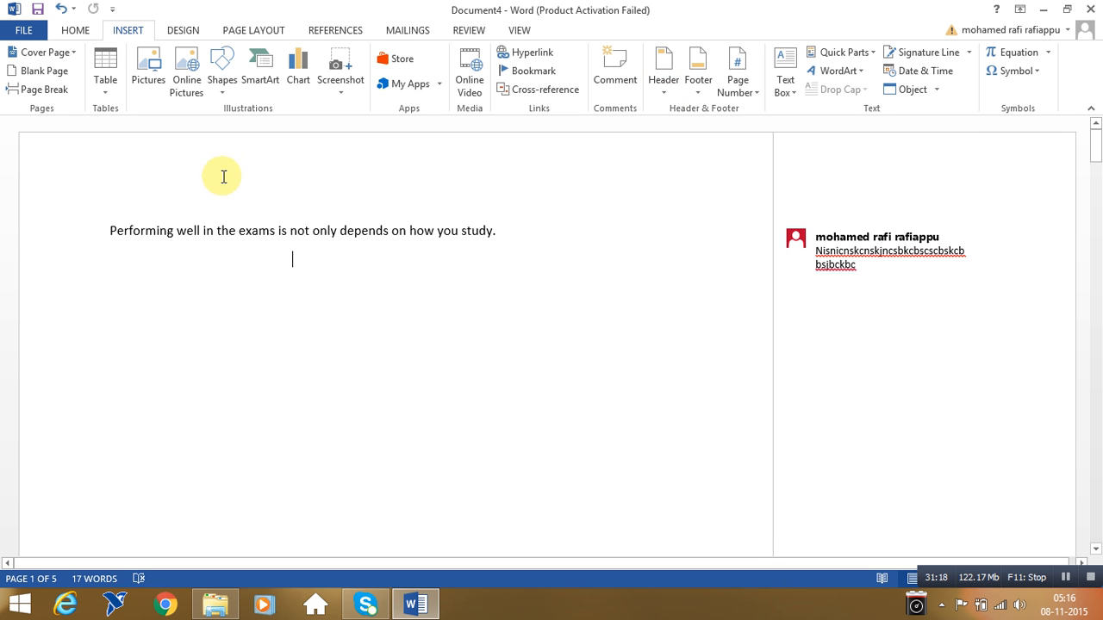
{"action": "left_click", "coordinate": [664, 91]}
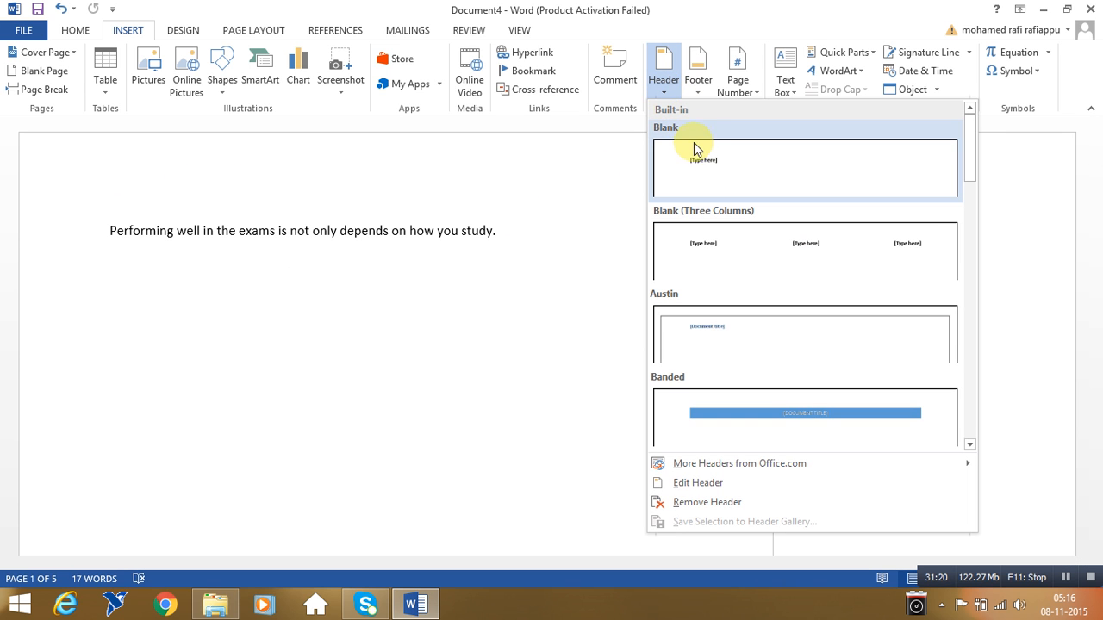
{"action": "left_click", "coordinate": [692, 152]}
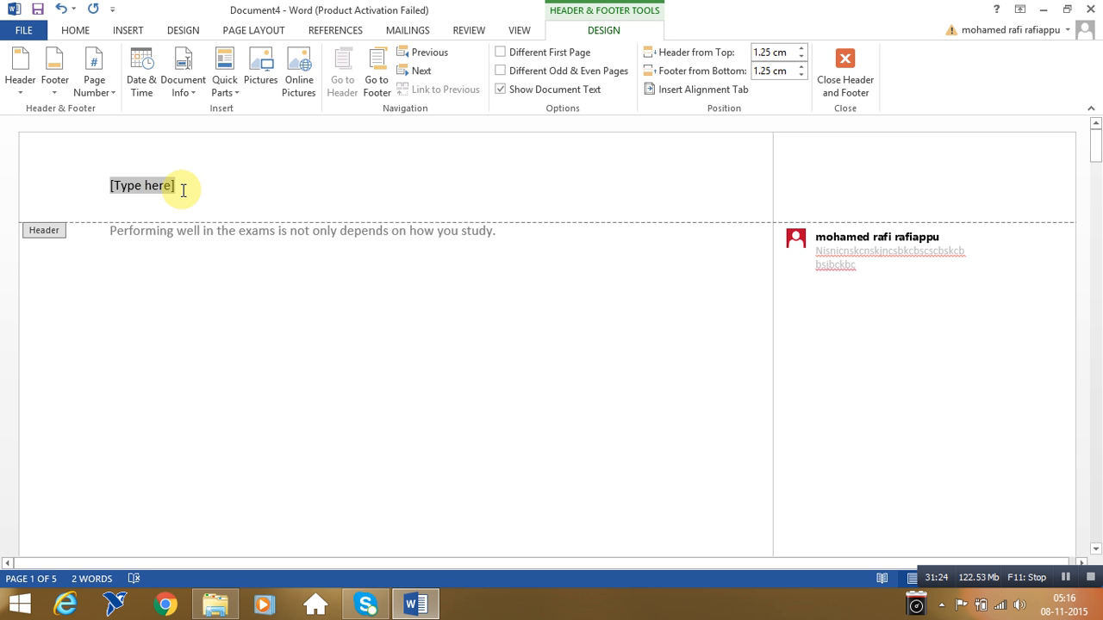
Enter the number 1 in the header, on an indented line below the "[Type here]" placeholder.
{"action": "left_click", "coordinate": [93, 76]}
{"action": "left_click", "coordinate": [285, 169]}
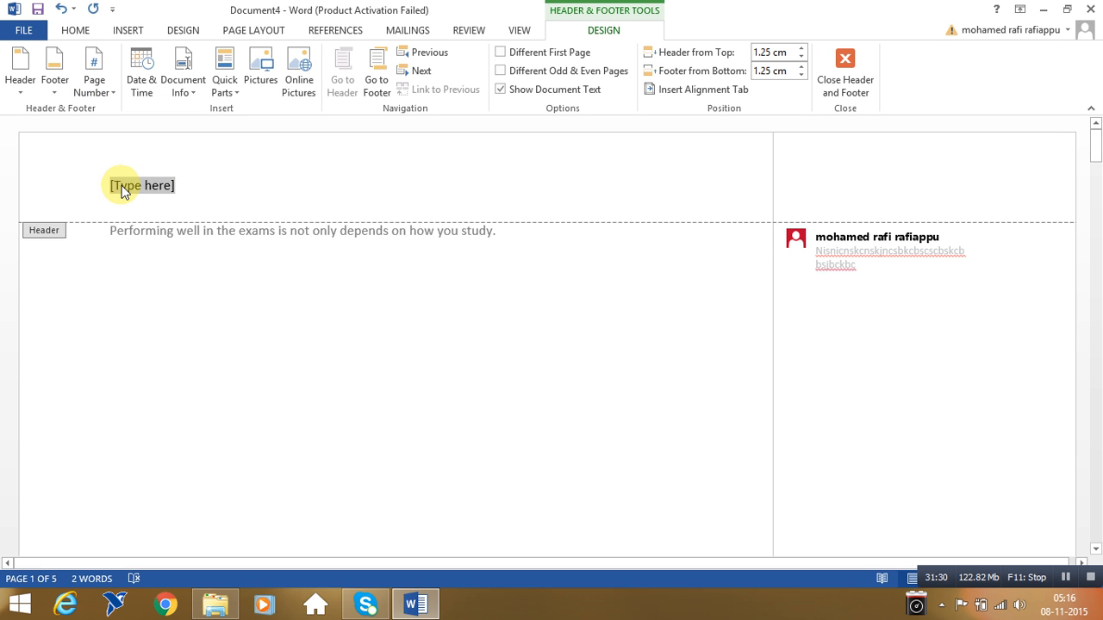
{"action": "double_click", "coordinate": [192, 200]}
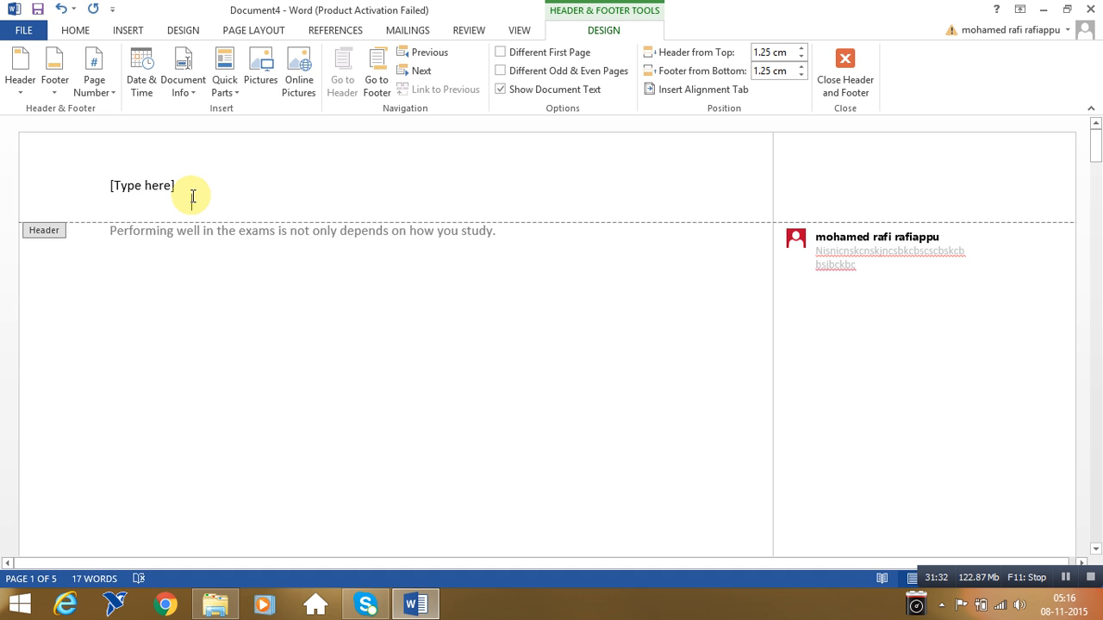
{"action": "type", "text": "1"}
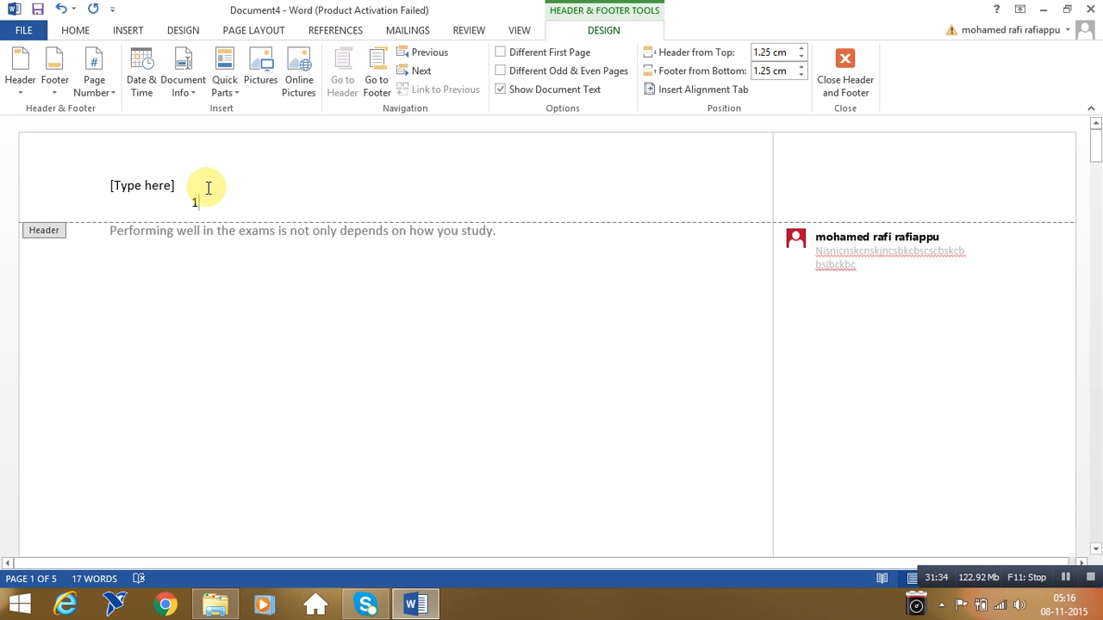
{"action": "type", "text": "axa"}
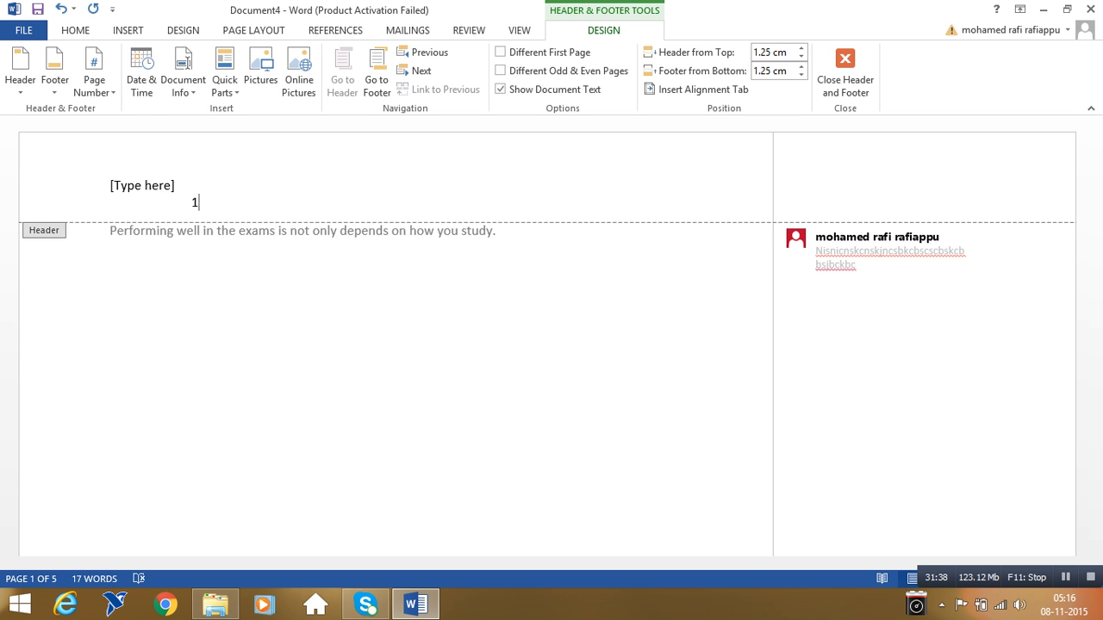
Look through the page number designs for the top of the page and the page margins without inserting one.
{"action": "left_click", "coordinate": [94, 76]}
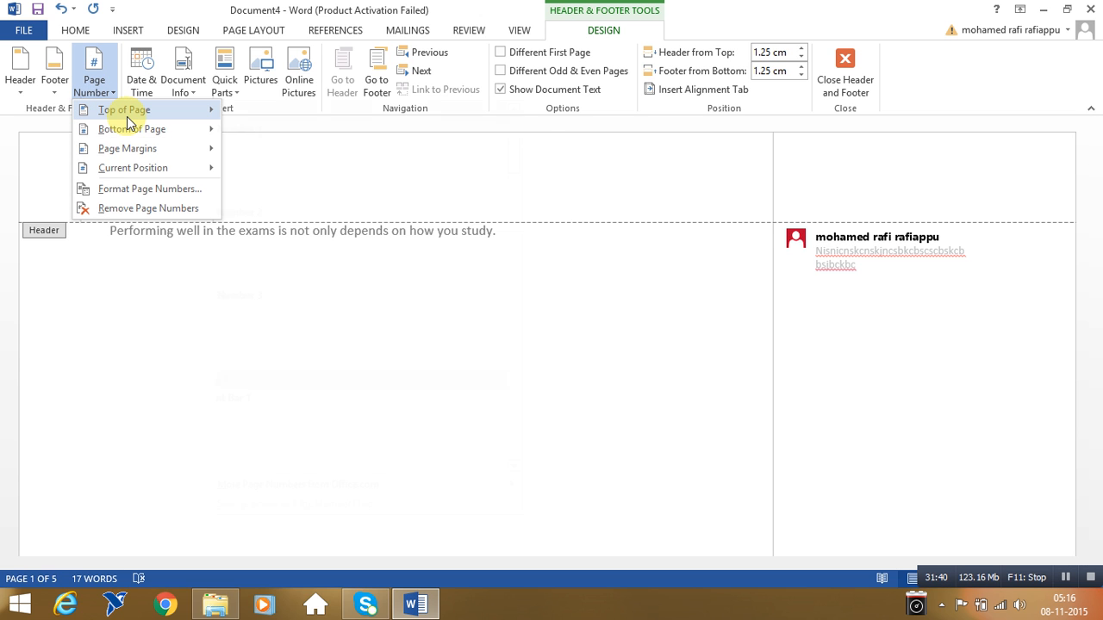
{"action": "mouse_move", "coordinate": [127, 117]}
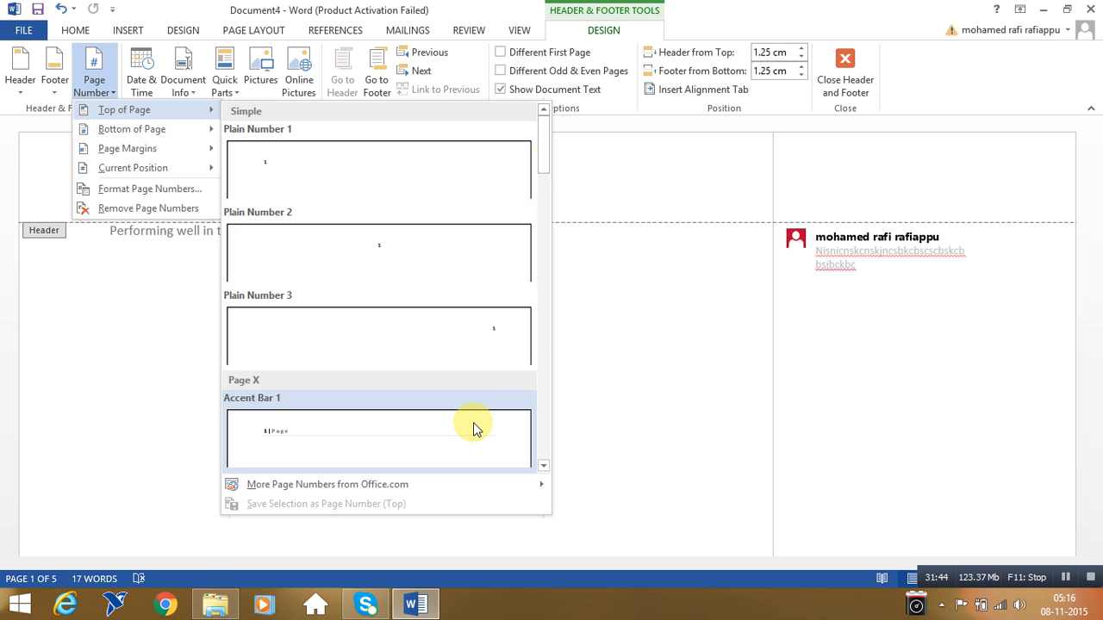
{"action": "left_click_drag", "start_coordinate": [546, 152], "coordinate": [546, 418]}
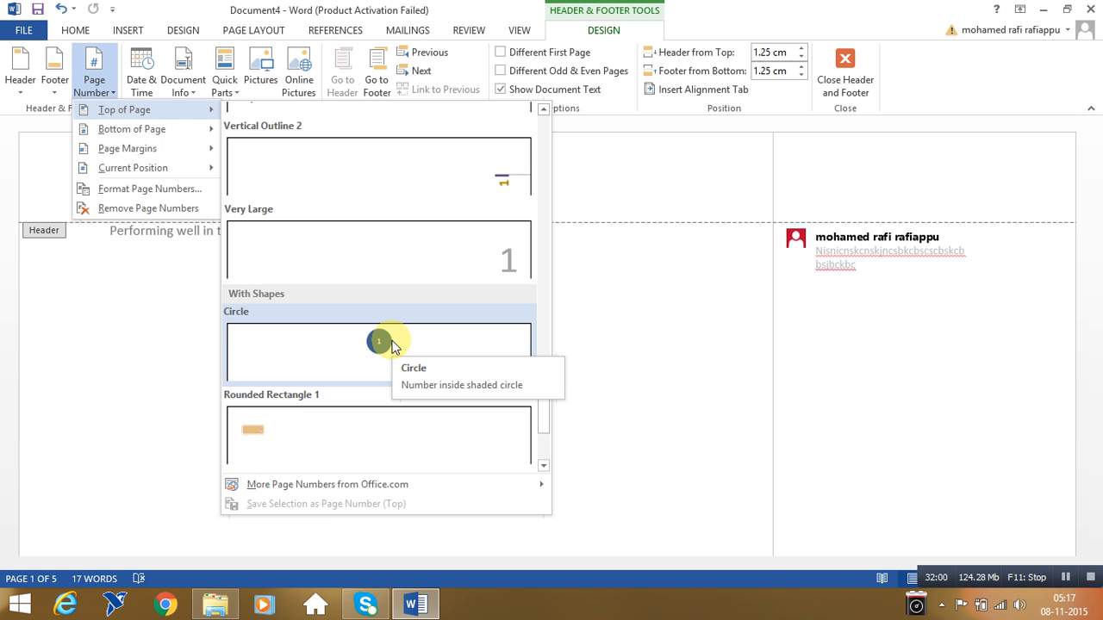
{"action": "left_click", "coordinate": [81, 374]}
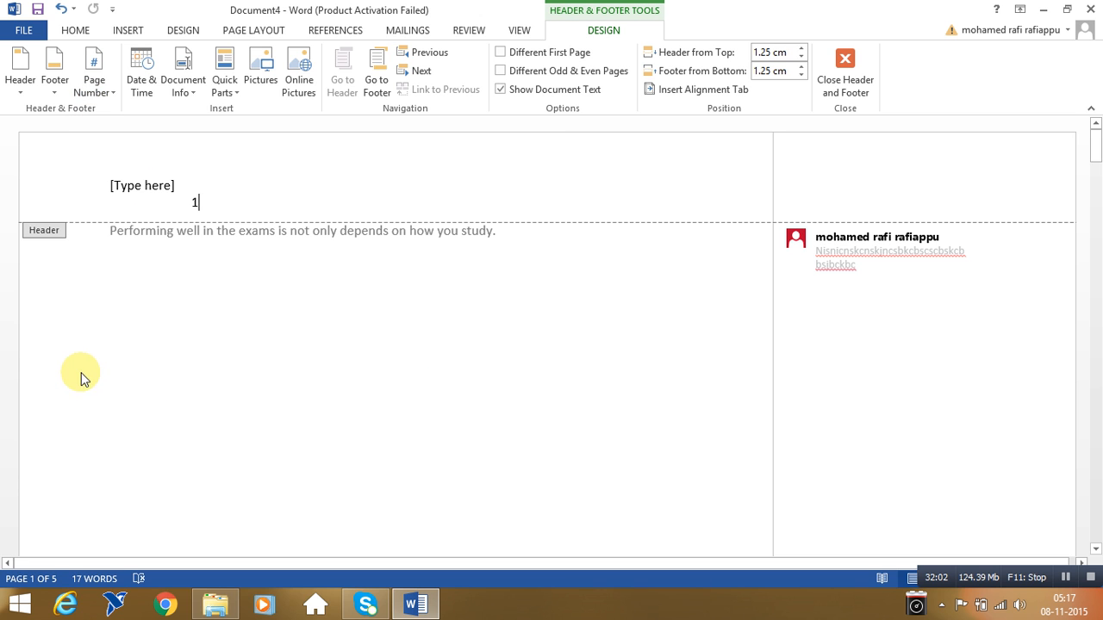
{"action": "left_click", "coordinate": [111, 95]}
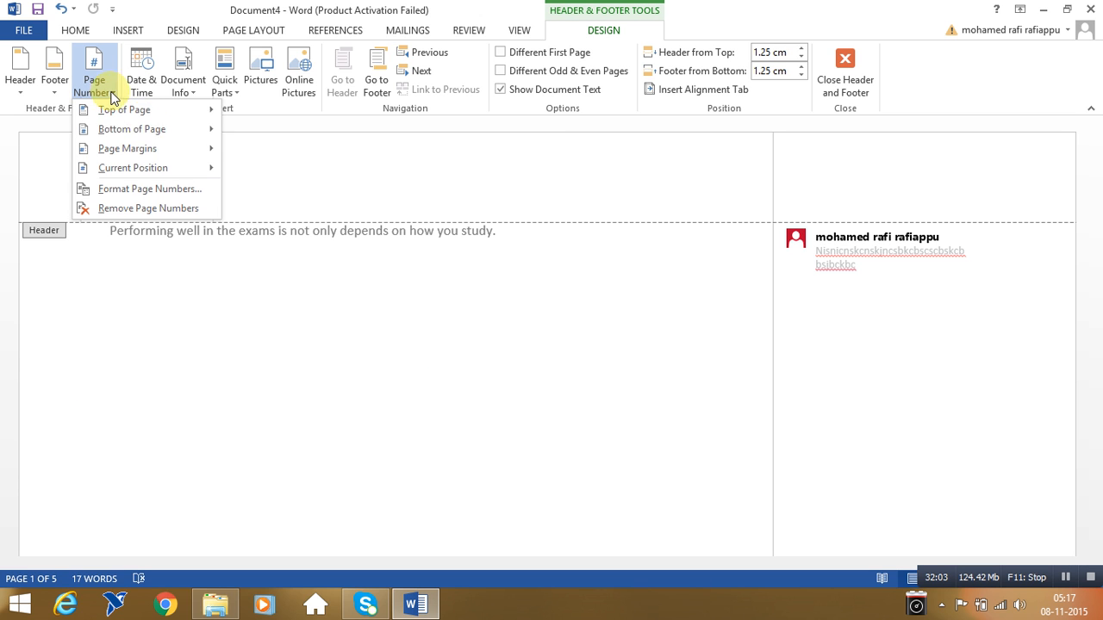
{"action": "left_click", "coordinate": [133, 327]}
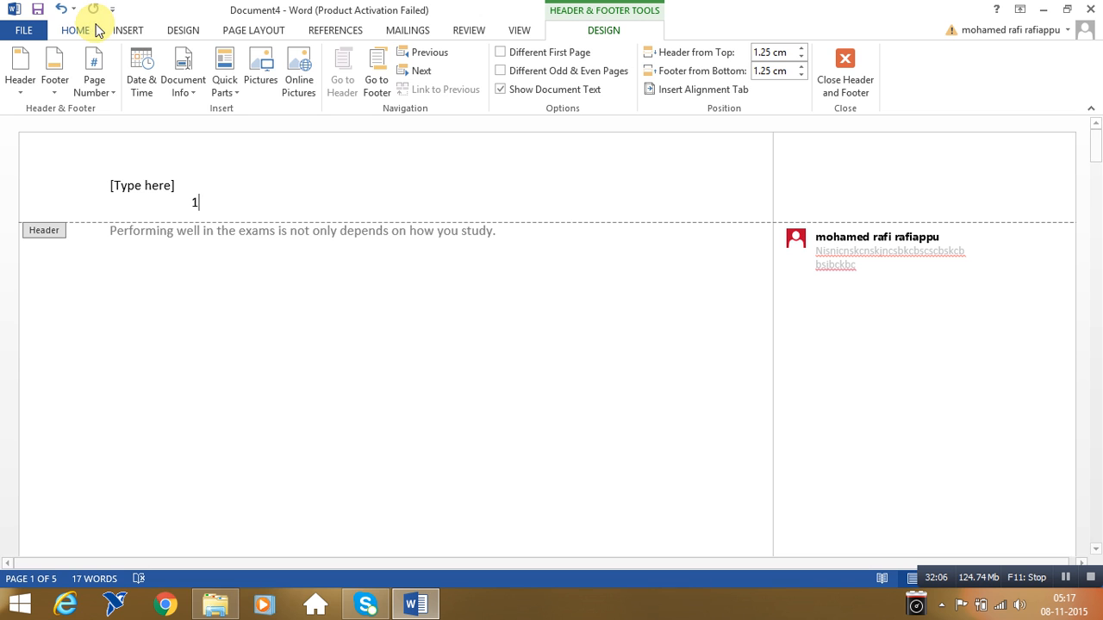
{"action": "left_click", "coordinate": [95, 86]}
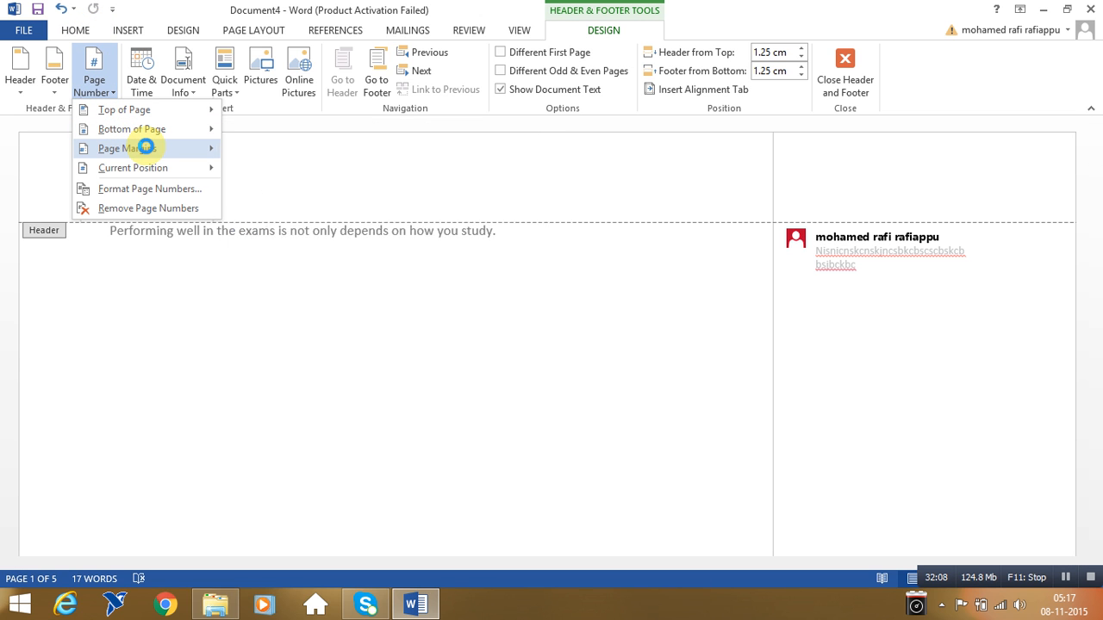
{"action": "mouse_move", "coordinate": [148, 151]}
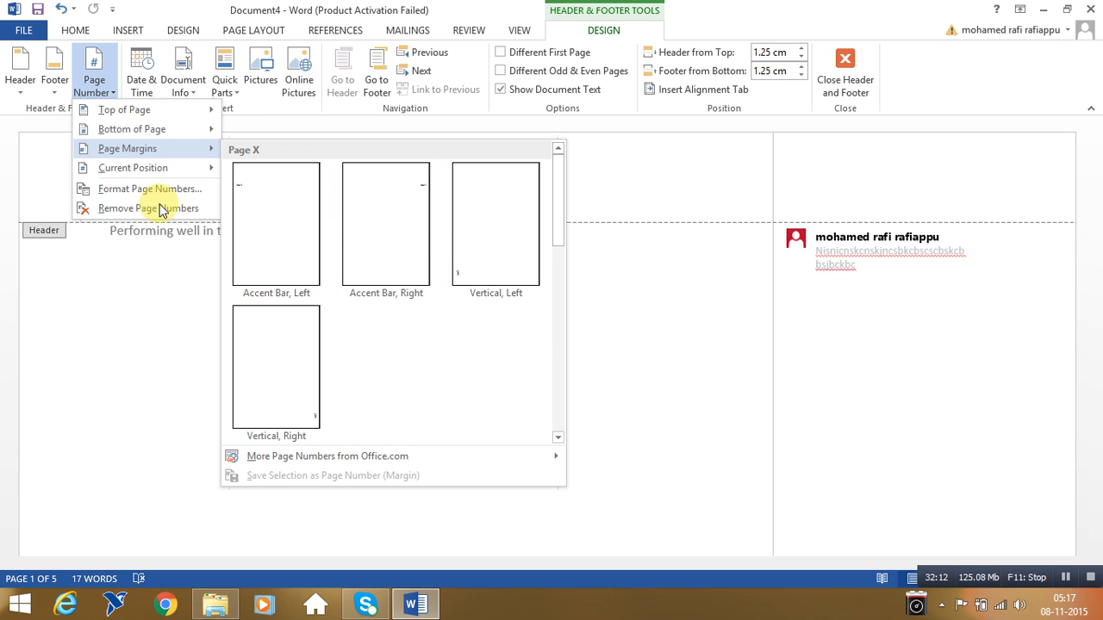
{"action": "left_click", "coordinate": [141, 280]}
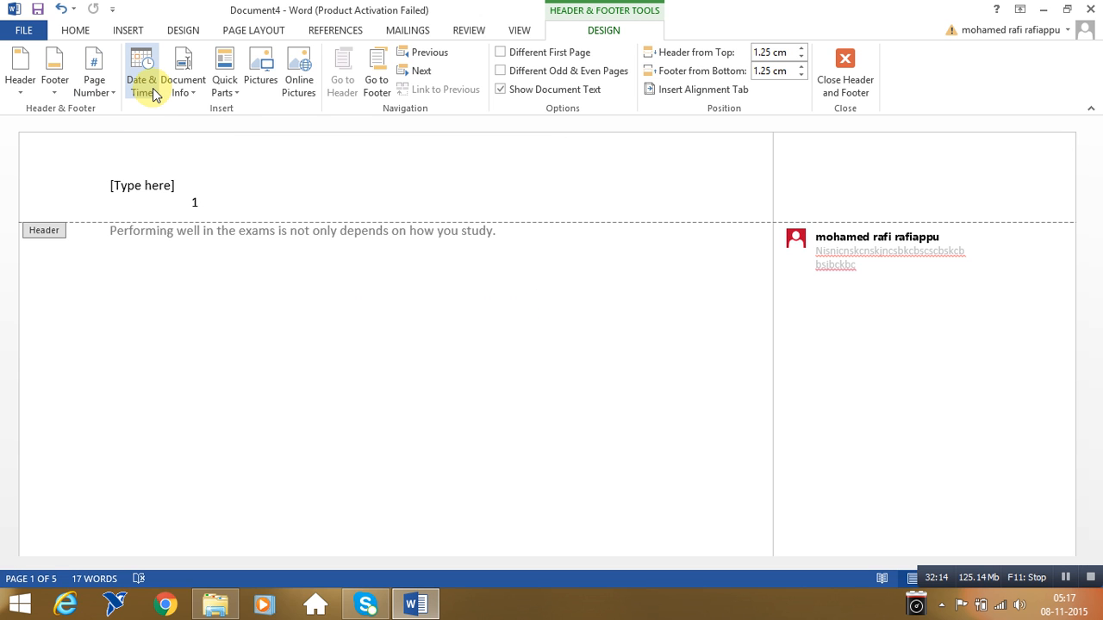
{"action": "left_click", "coordinate": [146, 86]}
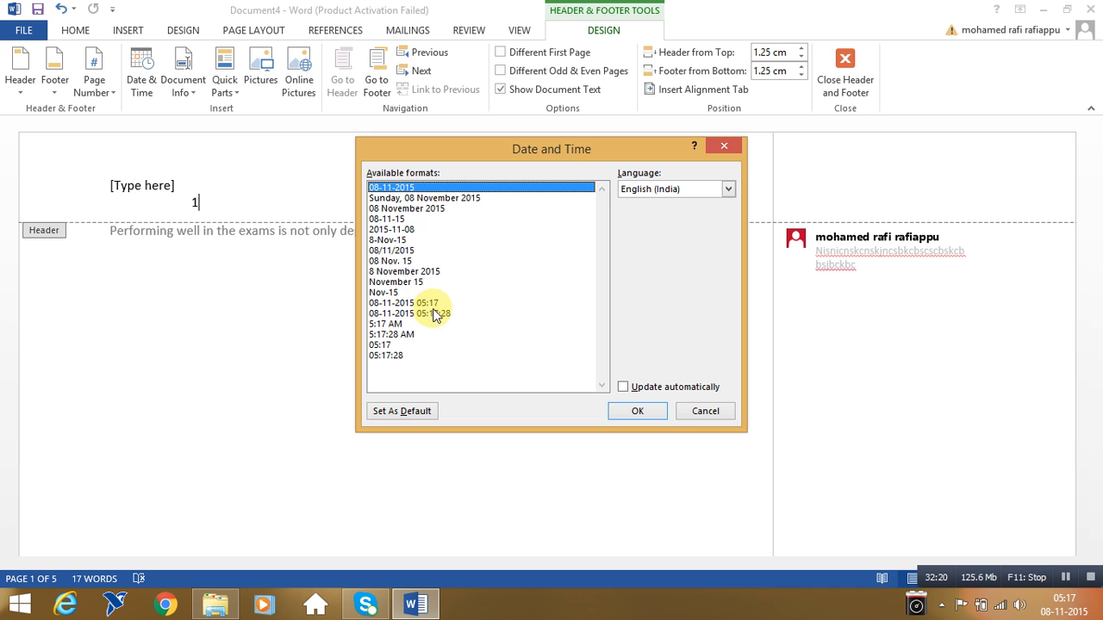
{"action": "left_click", "coordinate": [424, 250]}
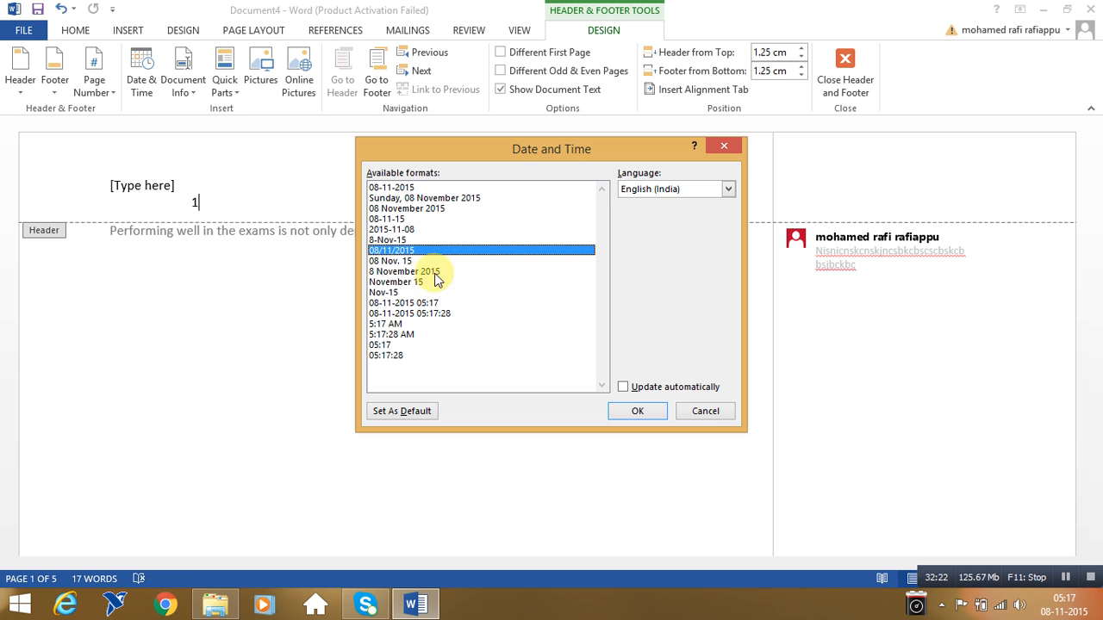
{"action": "left_click", "coordinate": [441, 302]}
{"action": "left_click", "coordinate": [638, 411]}
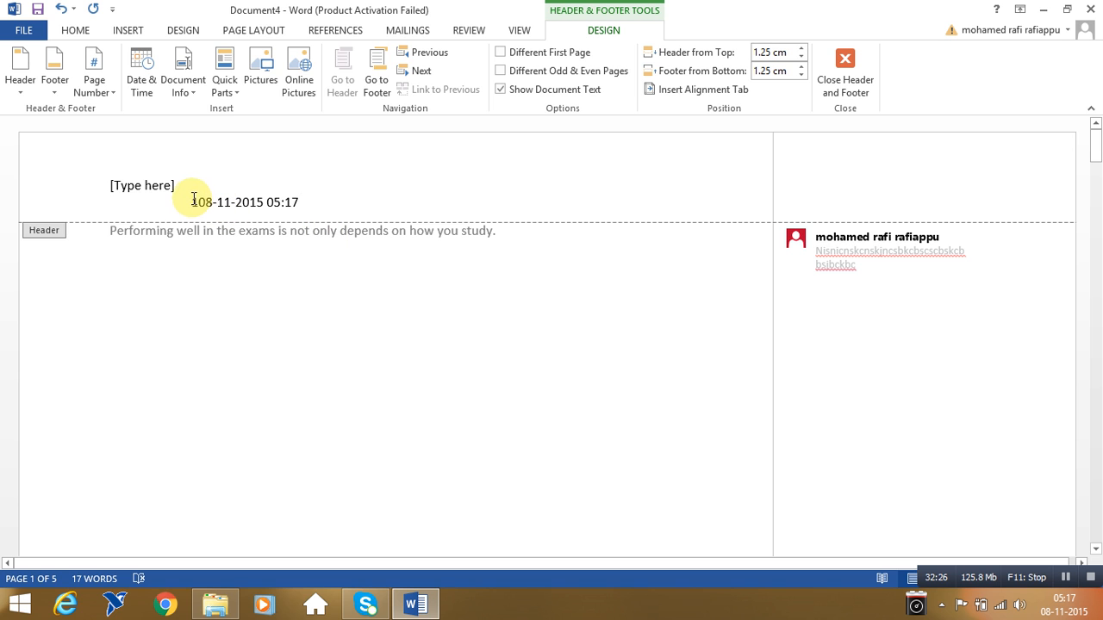
{"action": "key", "text": "BackSpace"}
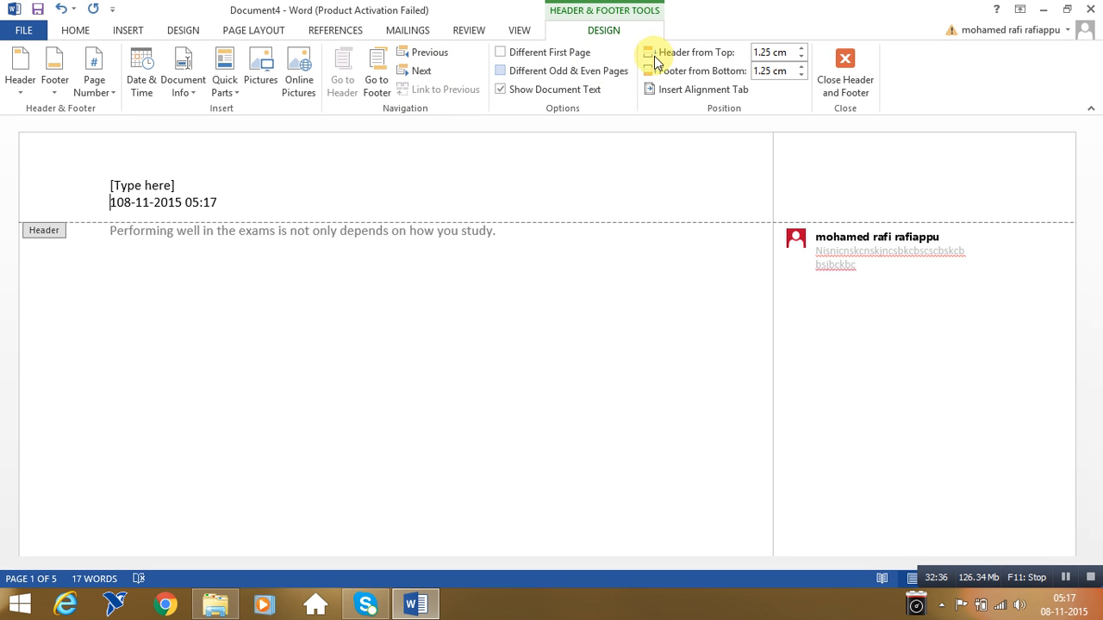
Set the header's distance from the top of the page to 2.9 cm.
{"action": "left_click", "coordinate": [800, 49]}
{"action": "left_click", "coordinate": [799, 50]}
{"action": "left_click", "coordinate": [800, 49]}
{"action": "left_click", "coordinate": [800, 49]}
{"action": "left_click", "coordinate": [800, 49]}
{"action": "left_click", "coordinate": [800, 50]}
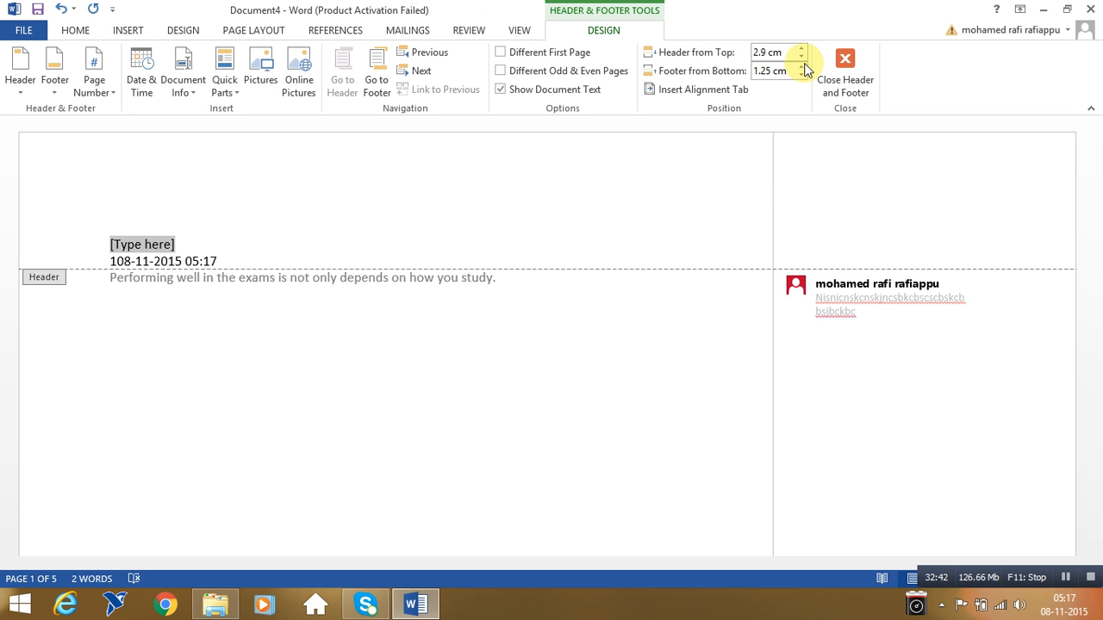
Set the footer's distance from the bottom of the page to 0.7 cm and check the footer area on page 1.
{"action": "left_click", "coordinate": [801, 68]}
{"action": "left_click", "coordinate": [801, 68]}
{"action": "left_click", "coordinate": [802, 68]}
{"action": "left_click", "coordinate": [801, 67]}
{"action": "left_click", "coordinate": [801, 75]}
{"action": "left_click", "coordinate": [801, 75]}
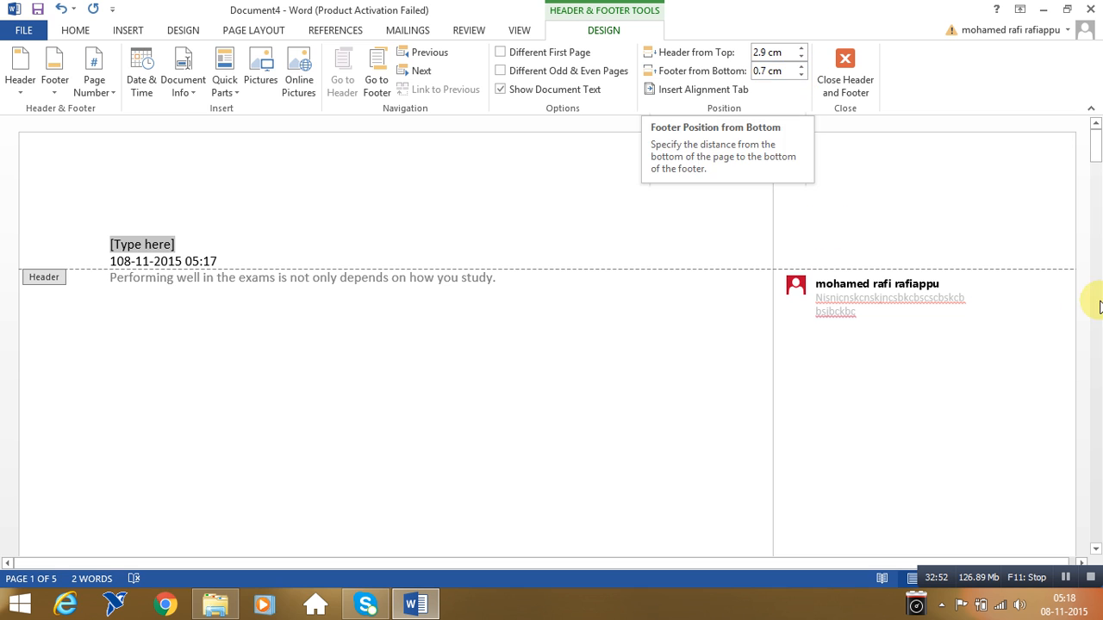
{"action": "left_click_drag", "start_coordinate": [1098, 151], "coordinate": [1095, 205]}
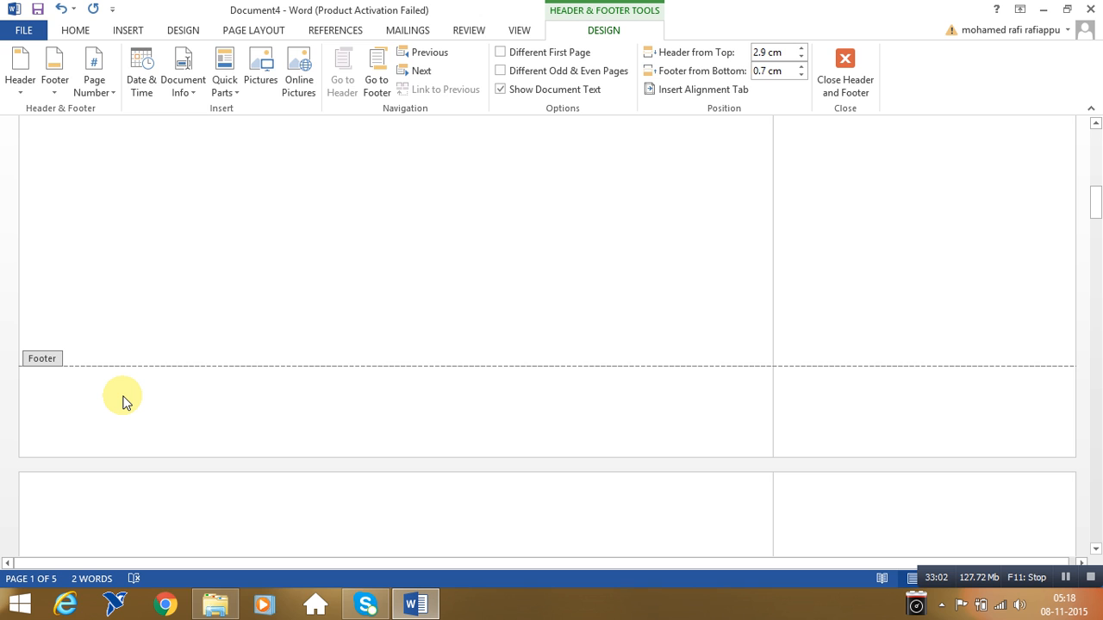
{"action": "left_click_drag", "start_coordinate": [1097, 195], "coordinate": [1099, 142]}
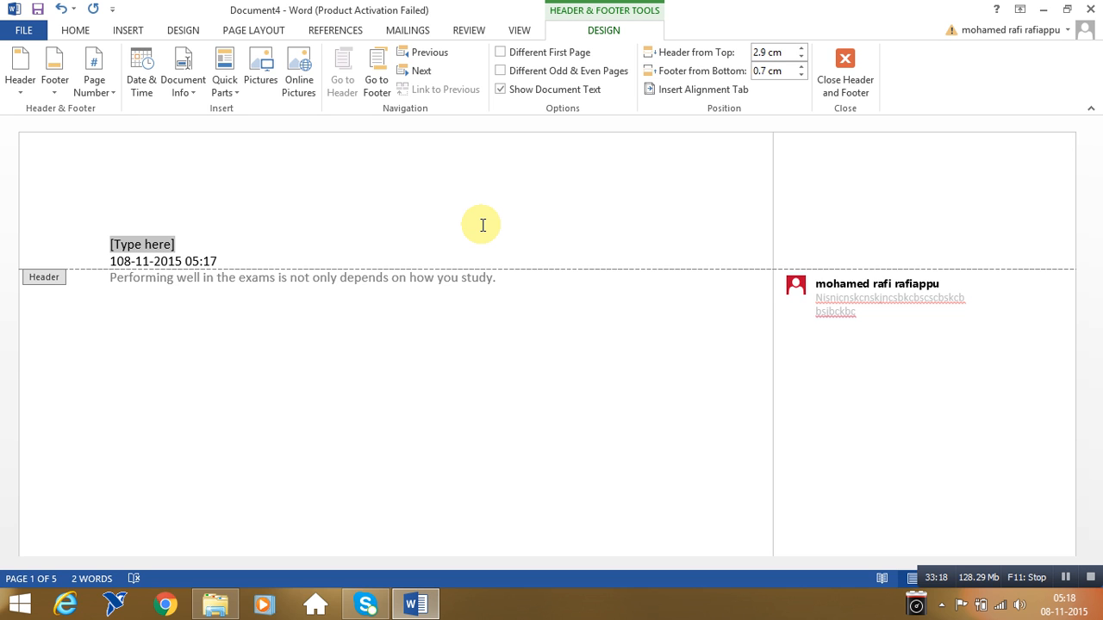
Look through the built-in footer designs and close the gallery without inserting one.
{"action": "left_click", "coordinate": [120, 31]}
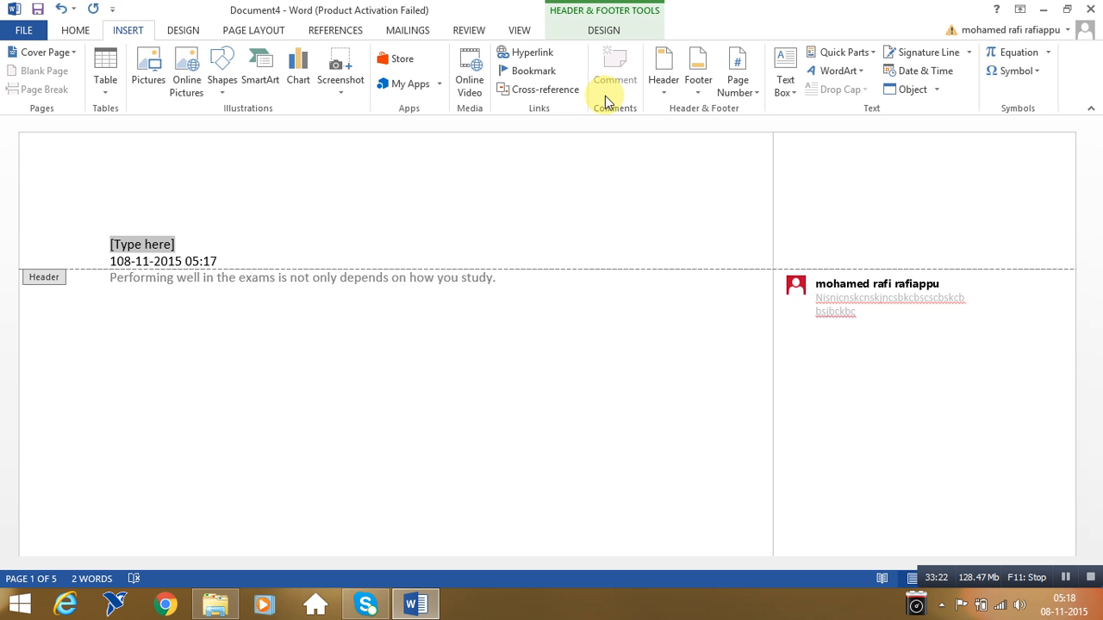
{"action": "left_click", "coordinate": [697, 86]}
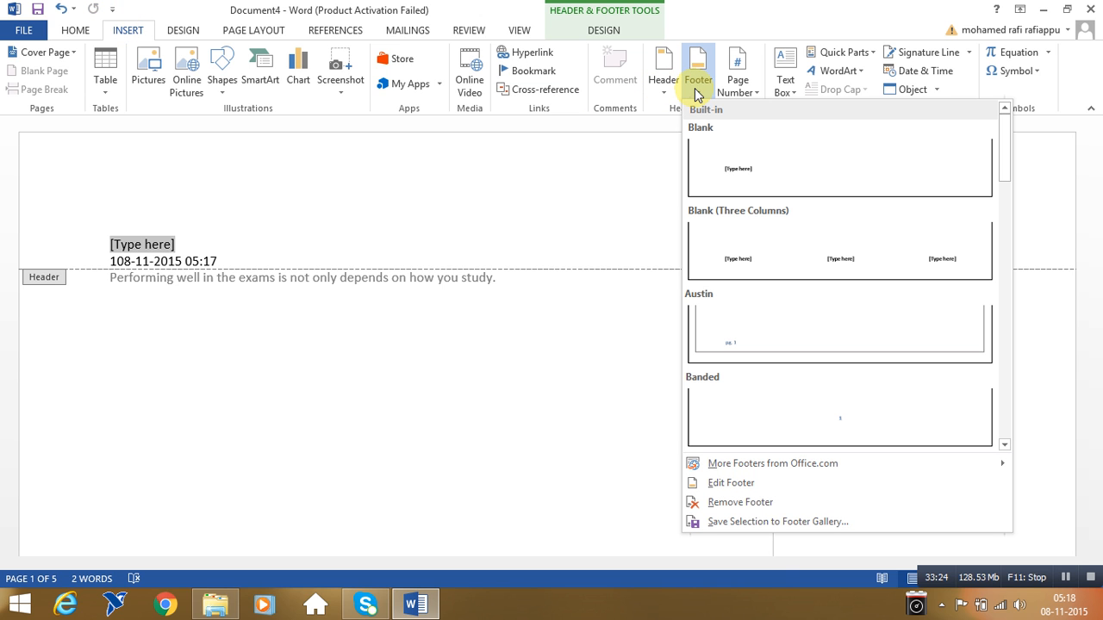
{"action": "left_click_drag", "start_coordinate": [1003, 156], "coordinate": [1004, 366]}
{"action": "left_click", "coordinate": [612, 372]}
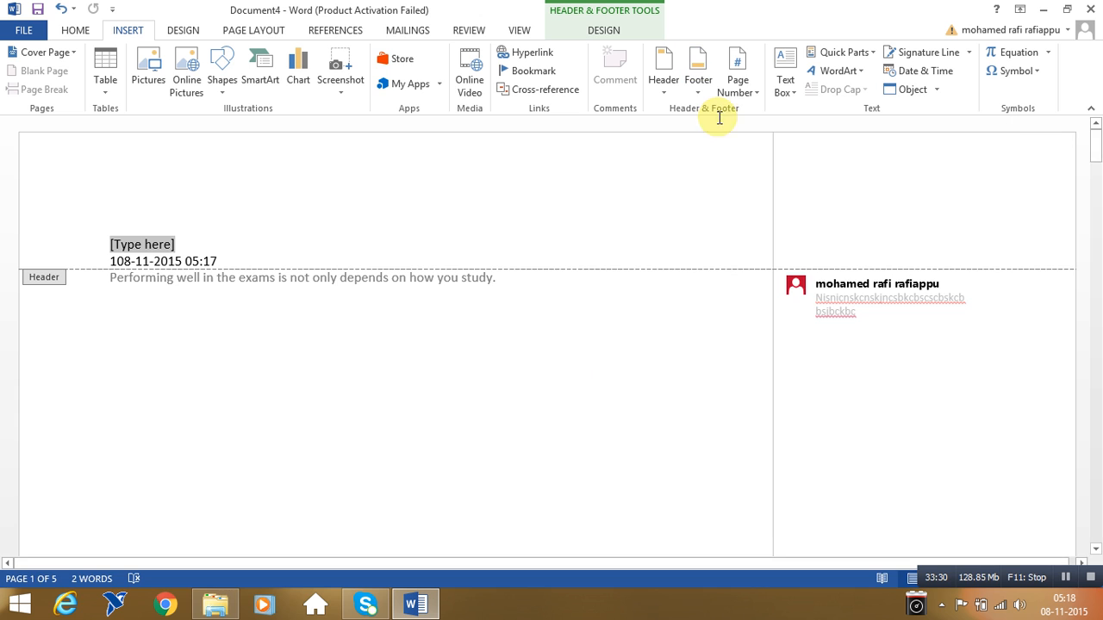
{"action": "left_click", "coordinate": [741, 93]}
{"action": "left_click", "coordinate": [635, 158]}
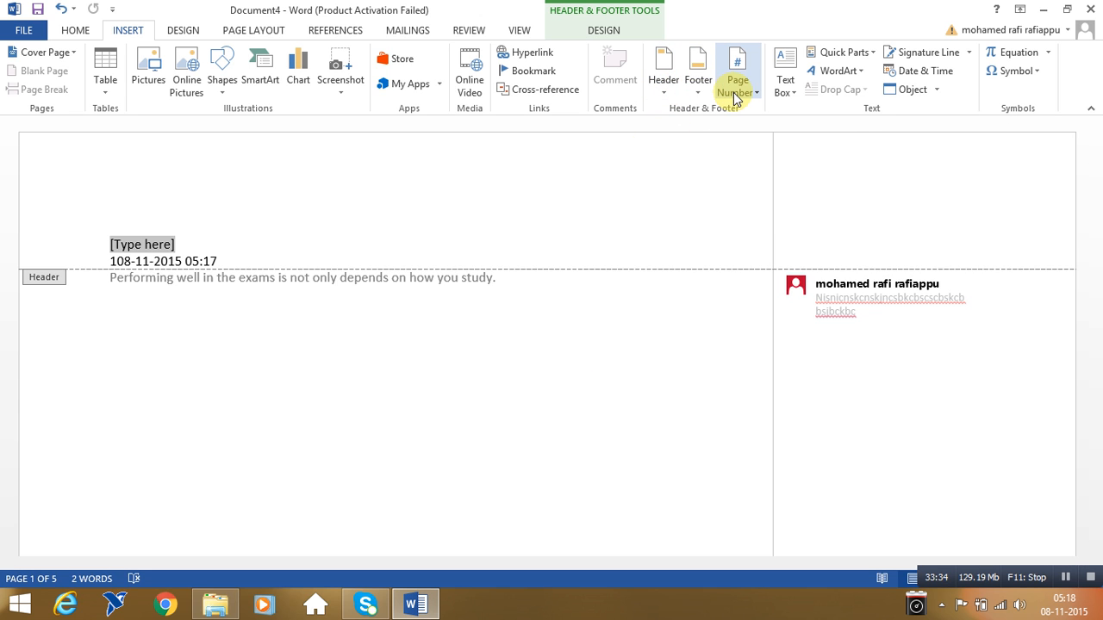
{"action": "left_click", "coordinate": [969, 56]}
{"action": "left_click", "coordinate": [855, 168]}
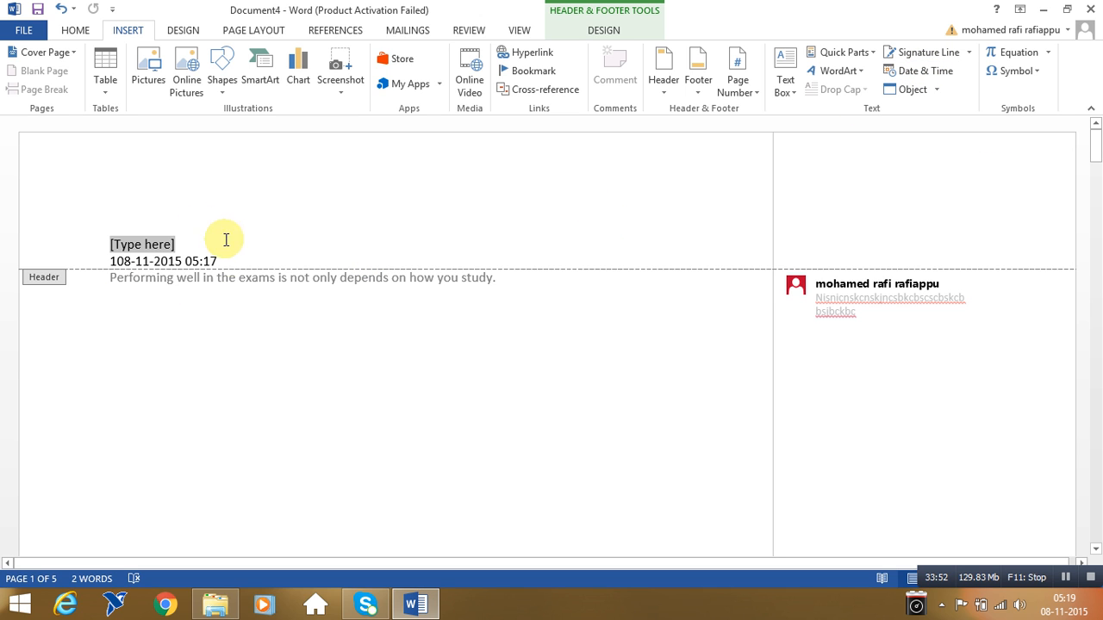
Look through the built-in equations from Area of Circle to Trig Identity 2 and the common symbols without inserting any.
{"action": "left_click", "coordinate": [1049, 52]}
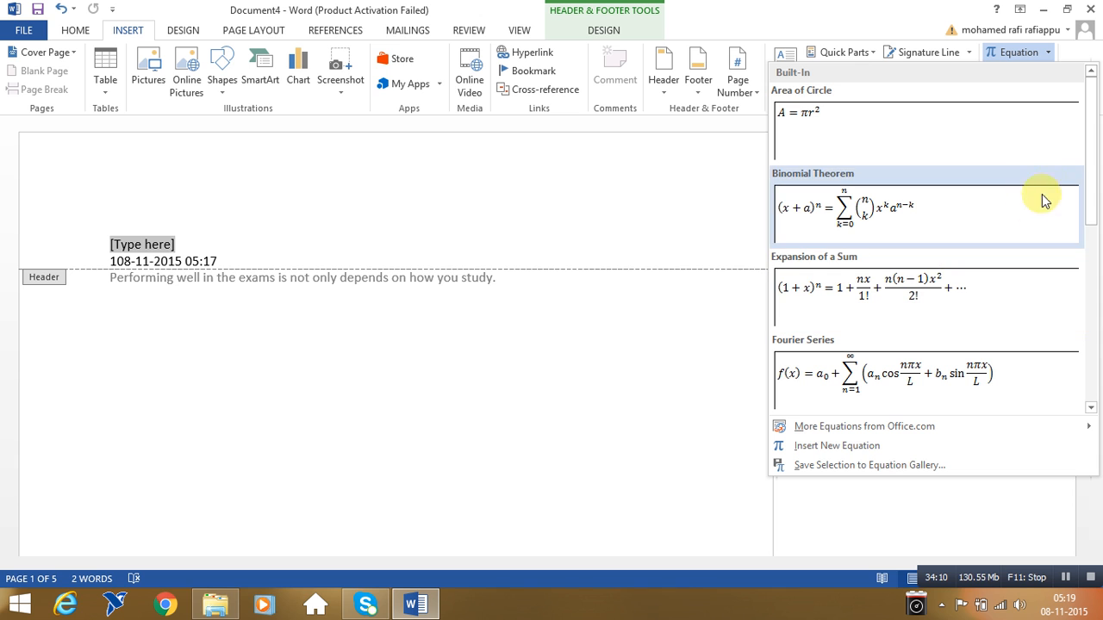
{"action": "left_click_drag", "start_coordinate": [1092, 152], "coordinate": [1090, 229]}
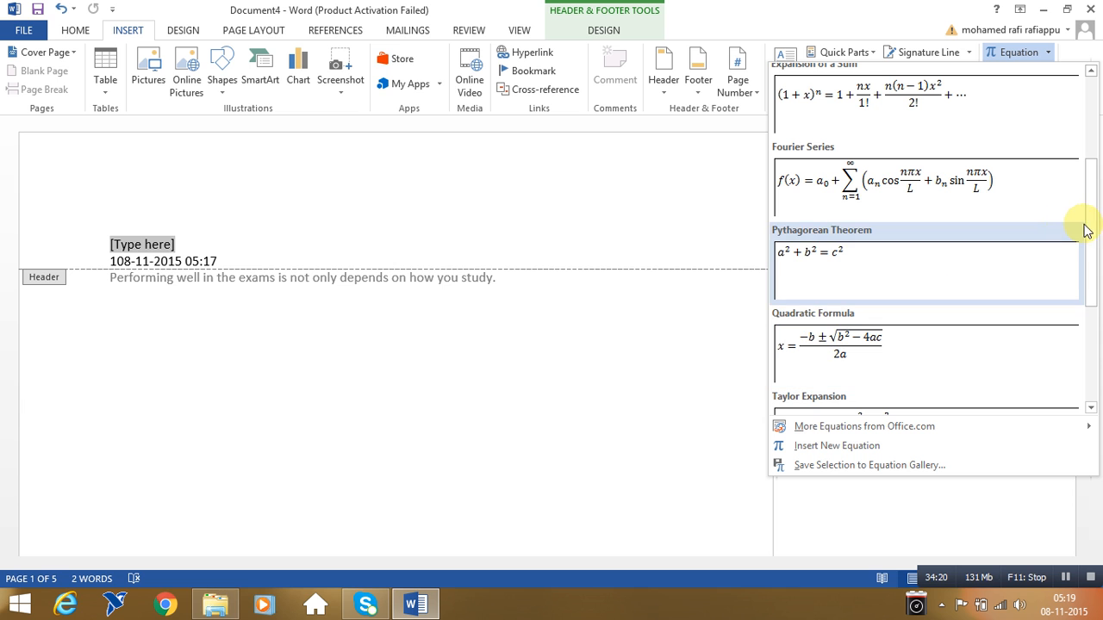
{"action": "left_click_drag", "start_coordinate": [1091, 231], "coordinate": [1088, 338]}
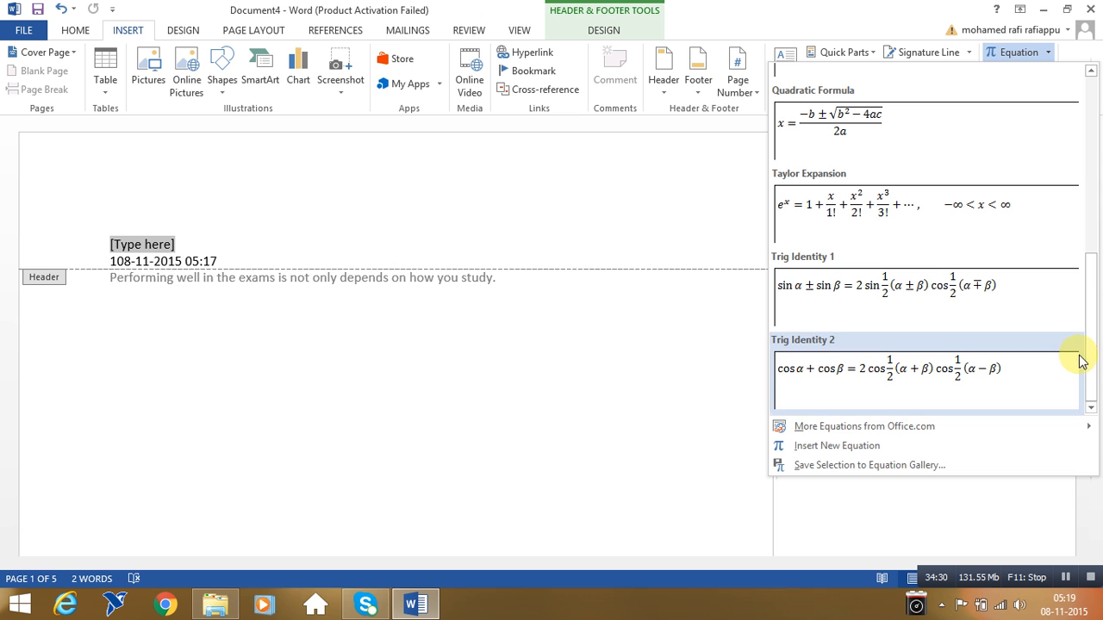
{"action": "left_click_drag", "start_coordinate": [1088, 360], "coordinate": [1087, 194]}
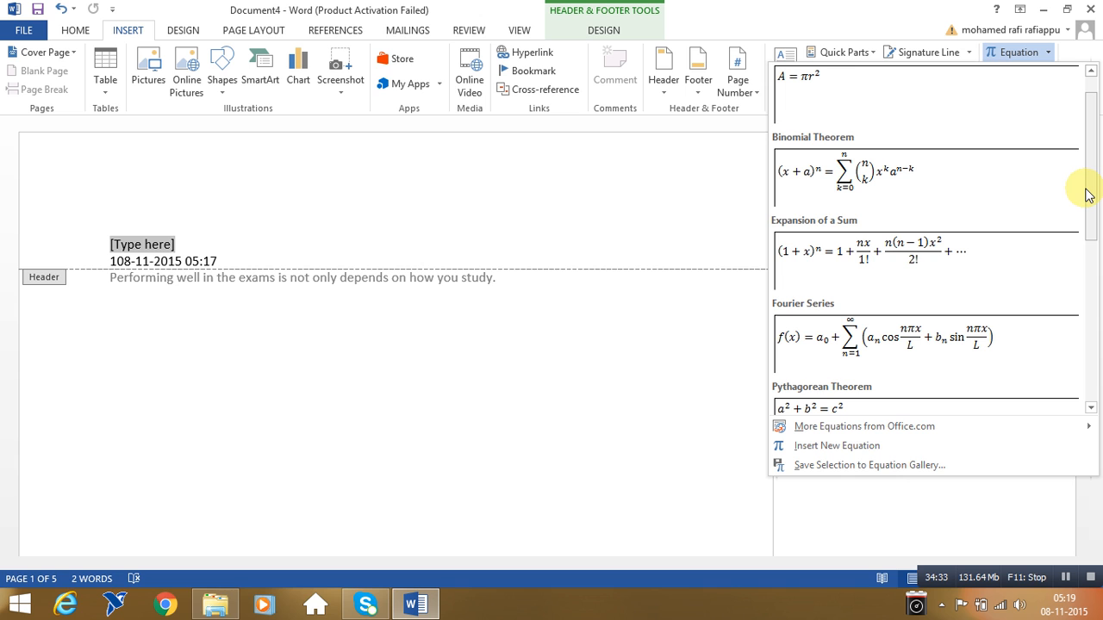
{"action": "left_click", "coordinate": [699, 439]}
{"action": "left_click", "coordinate": [1038, 75]}
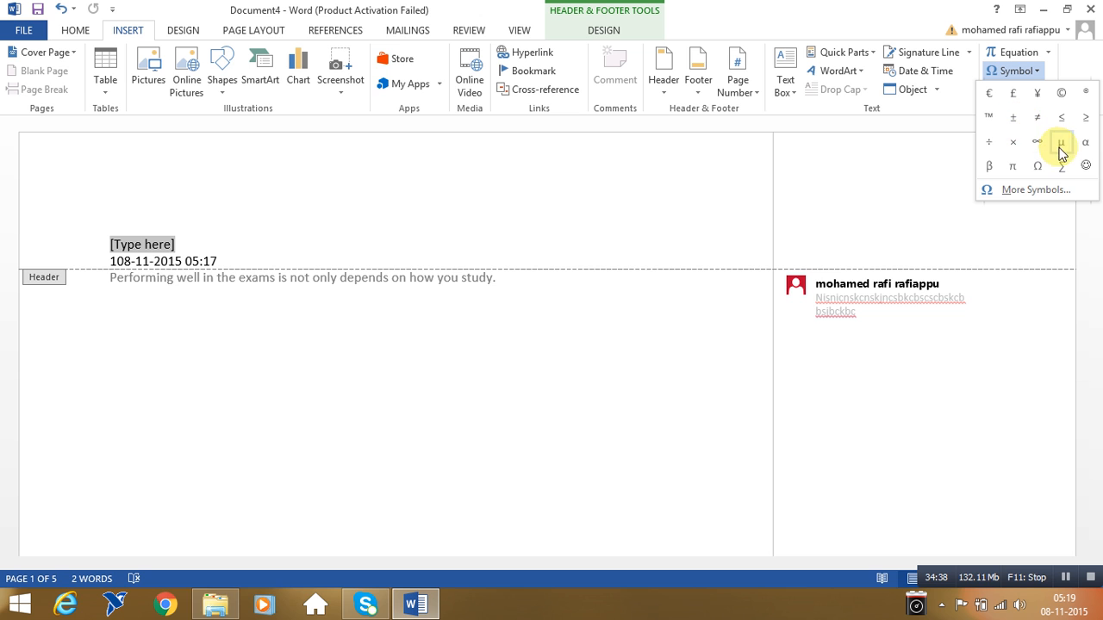
{"action": "left_click", "coordinate": [947, 165]}
Replace the header's [Type here] placeholder with a new equation containing the common fraction dy/dx, and return to the body text.
{"action": "left_click", "coordinate": [1024, 52]}
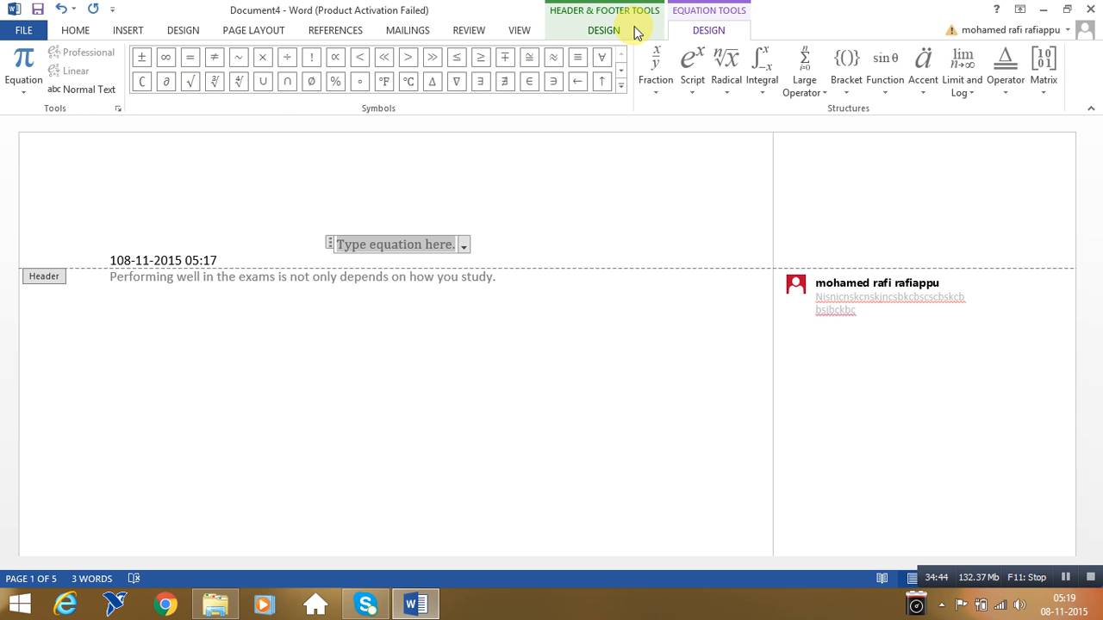
{"action": "left_click", "coordinate": [652, 88]}
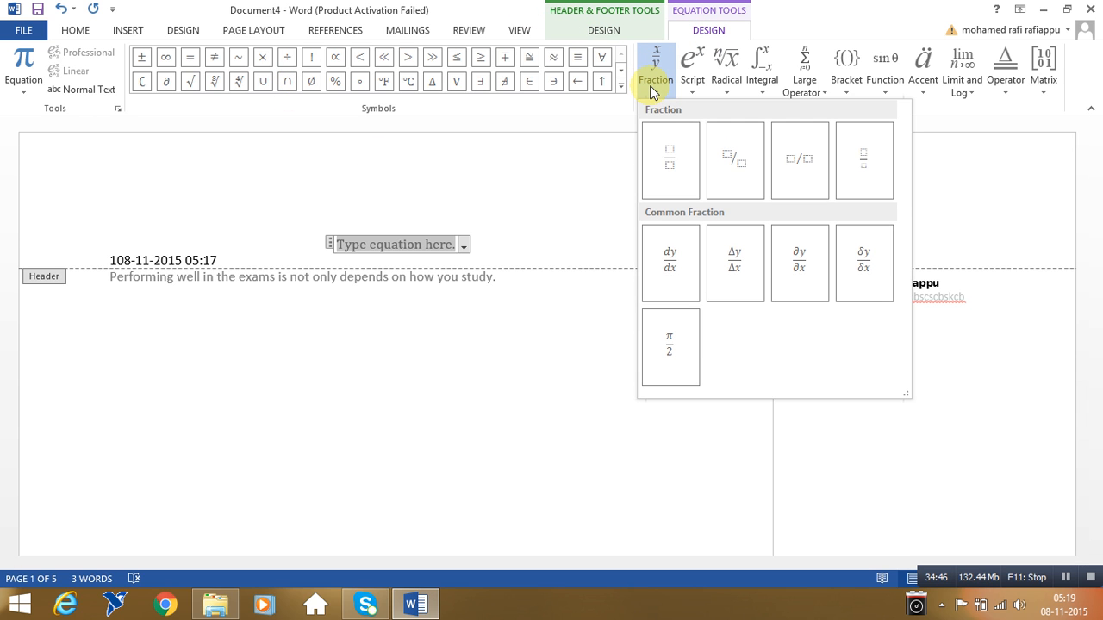
{"action": "left_click", "coordinate": [672, 272]}
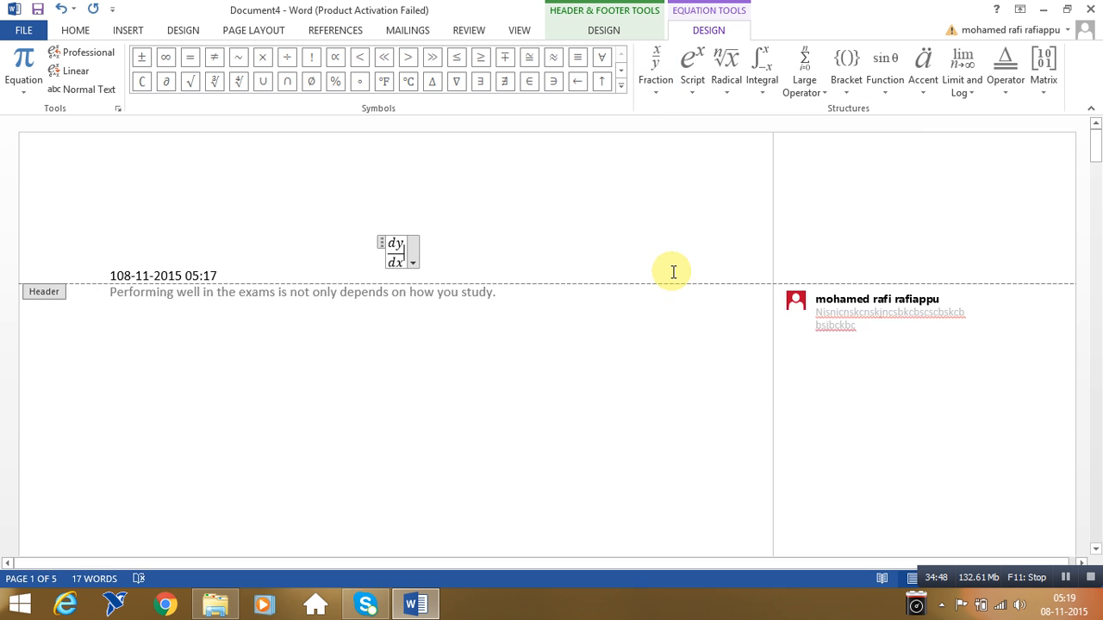
{"action": "double_click", "coordinate": [427, 334]}
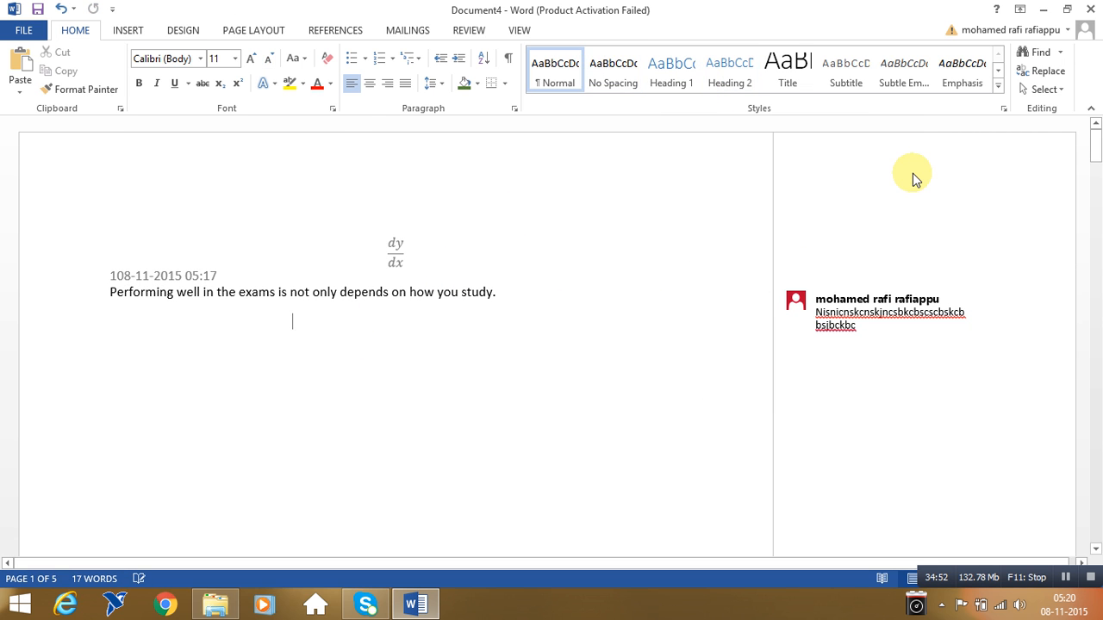
Insert a new empty equation in the body below the sentence and look through the fraction and script structures.
{"action": "left_click", "coordinate": [141, 28]}
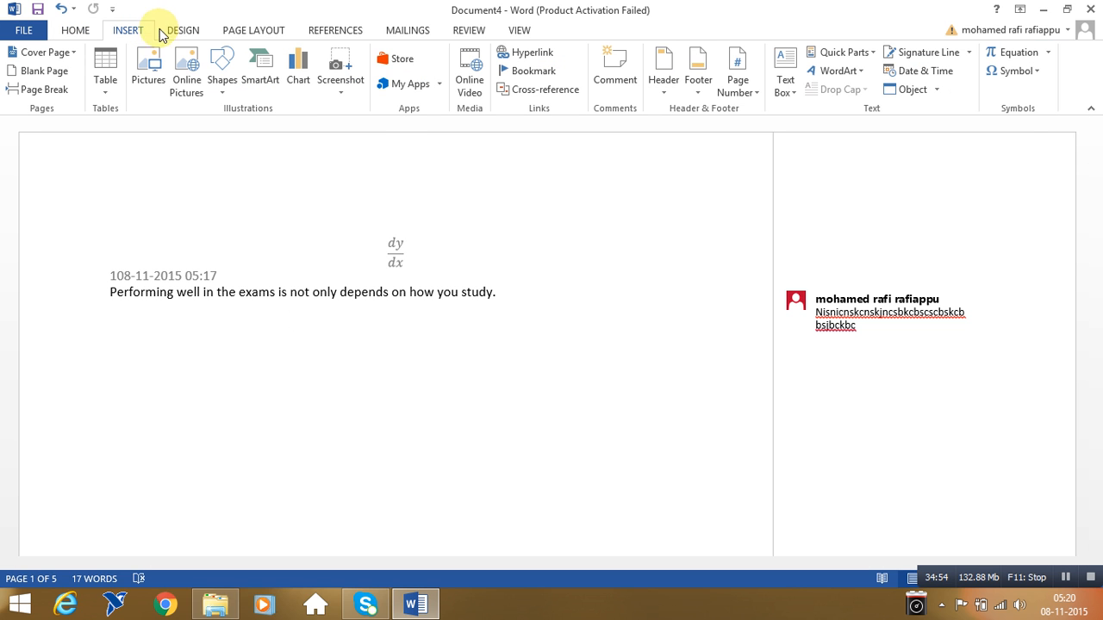
{"action": "left_click", "coordinate": [1022, 61]}
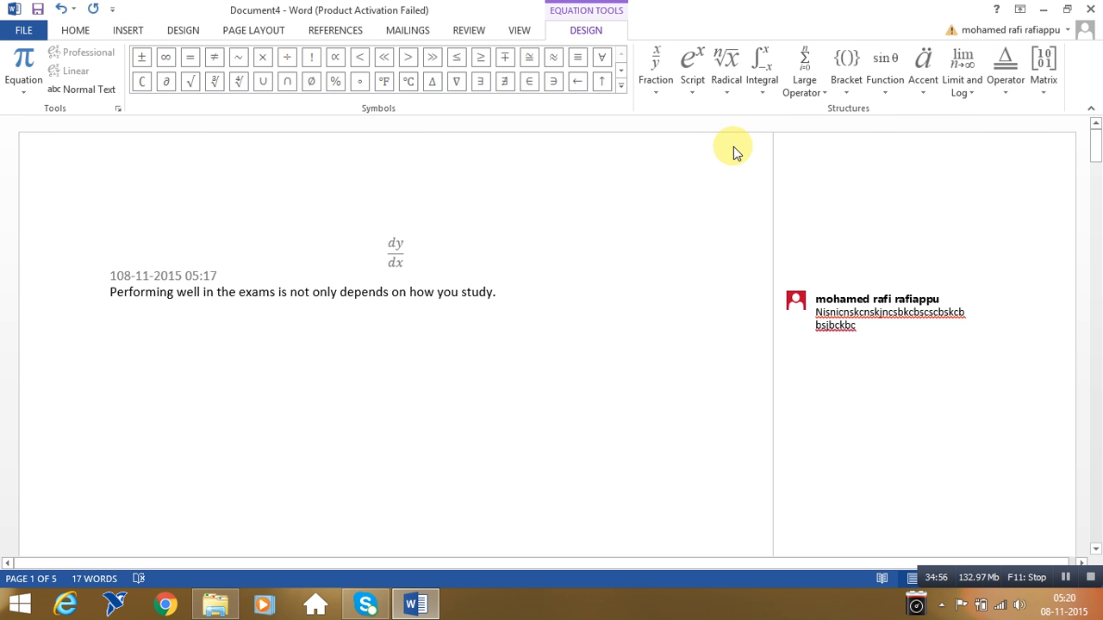
{"action": "left_click", "coordinate": [661, 95]}
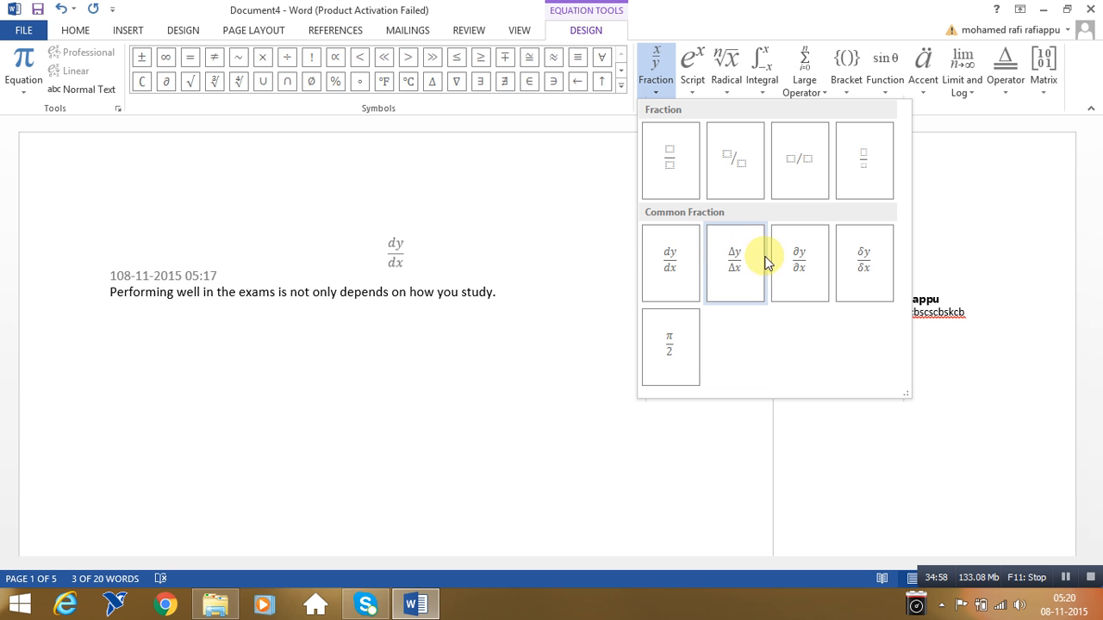
{"action": "left_click", "coordinate": [677, 272]}
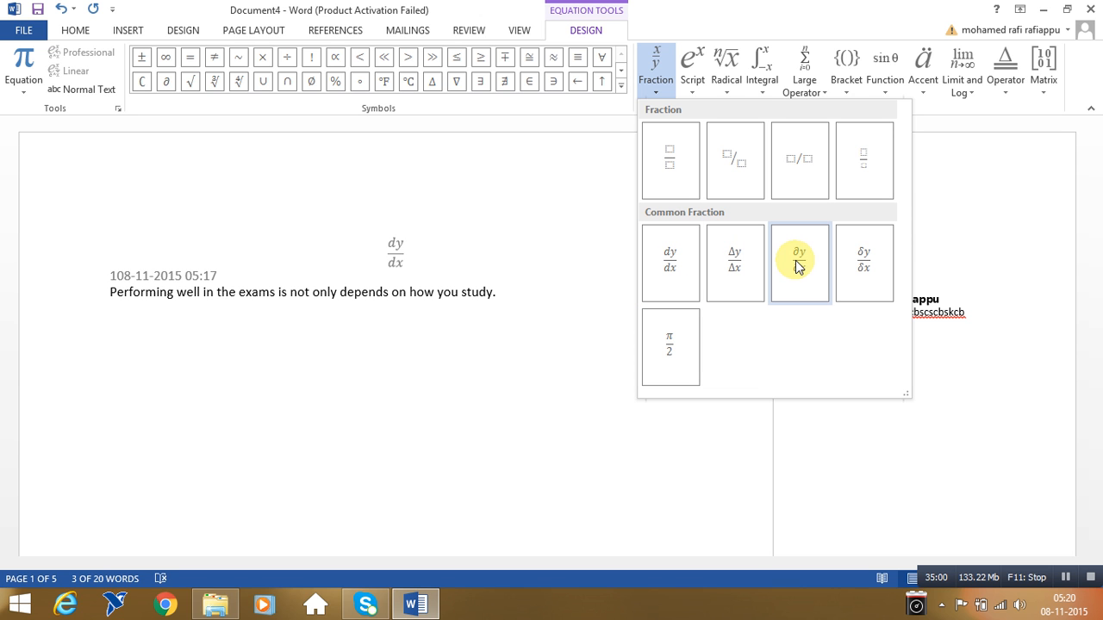
{"action": "left_click", "coordinate": [694, 82]}
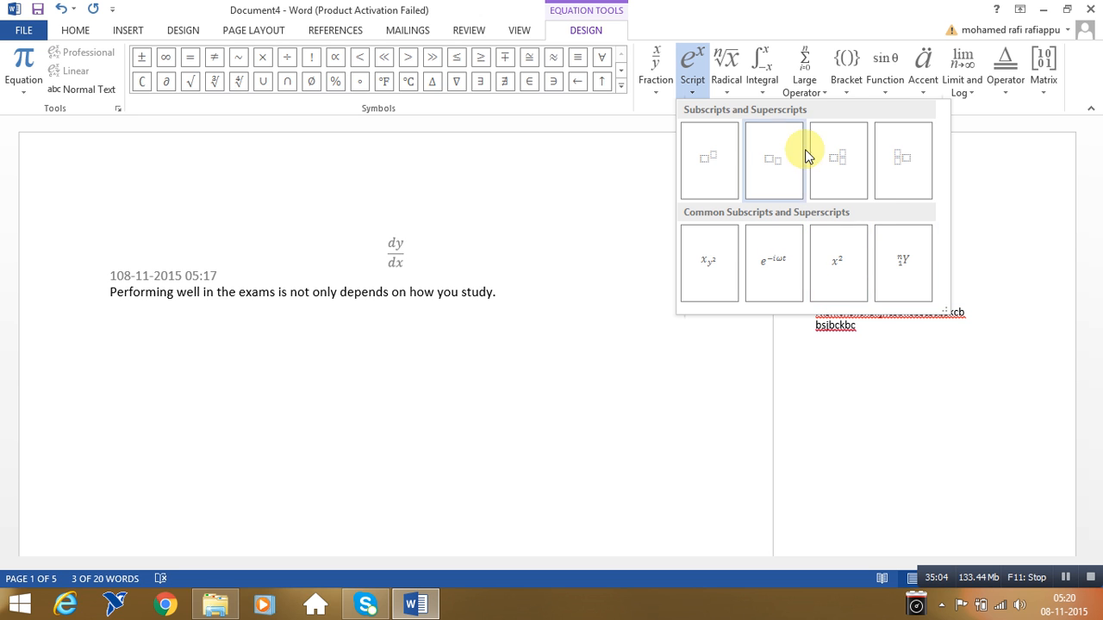
{"action": "left_click", "coordinate": [629, 377]}
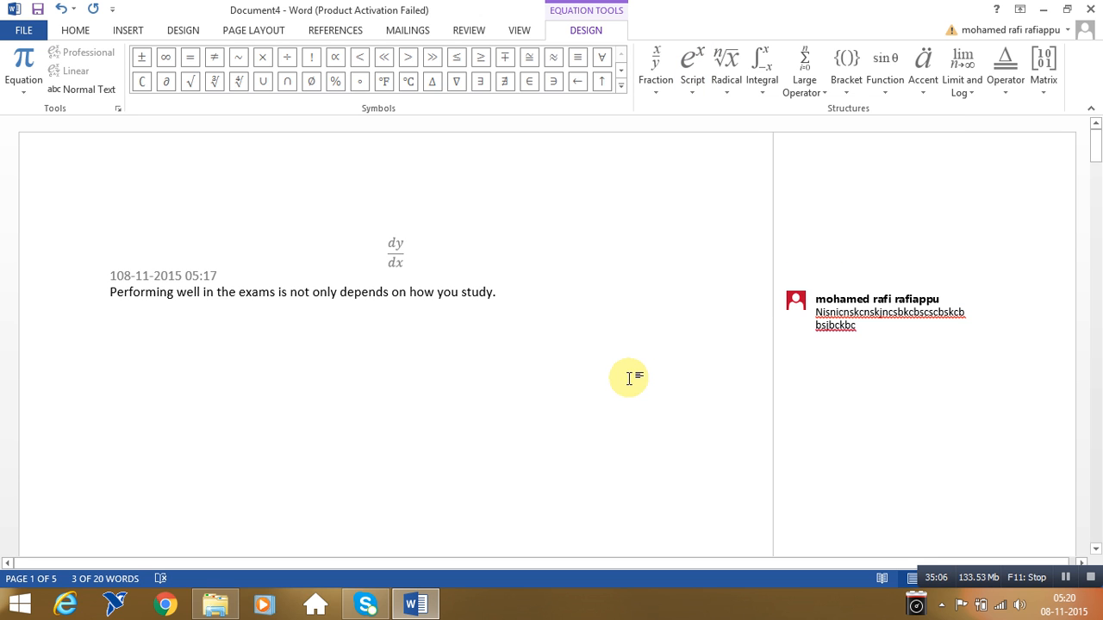
Examine the radical, integral and large operator structures available for equations without inserting one.
{"action": "left_click", "coordinate": [726, 91]}
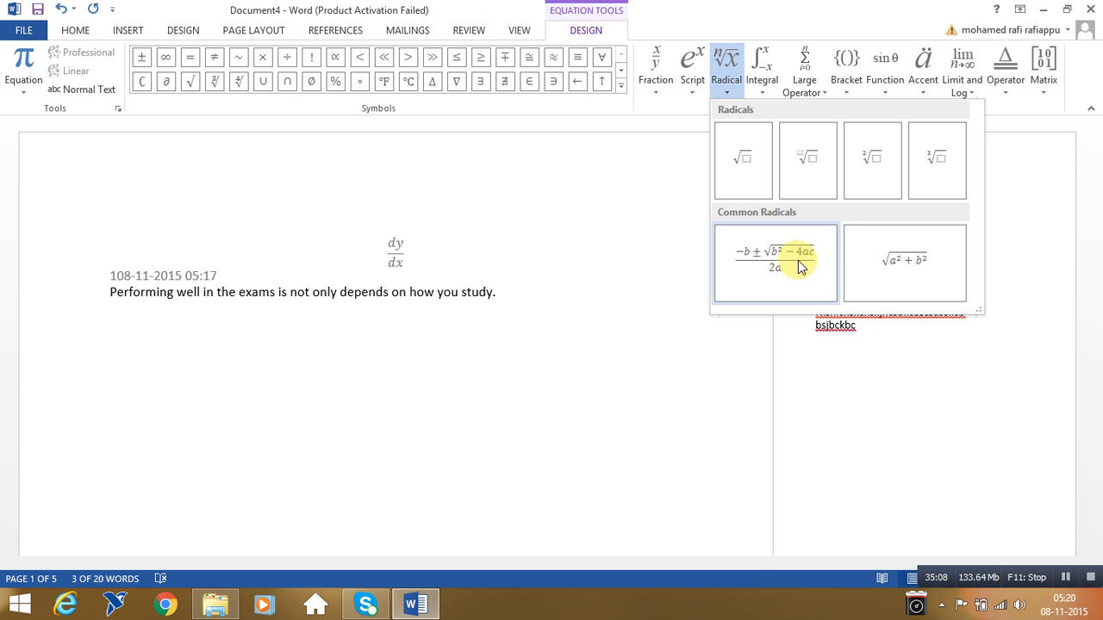
{"action": "left_click", "coordinate": [638, 369]}
{"action": "left_click", "coordinate": [764, 93]}
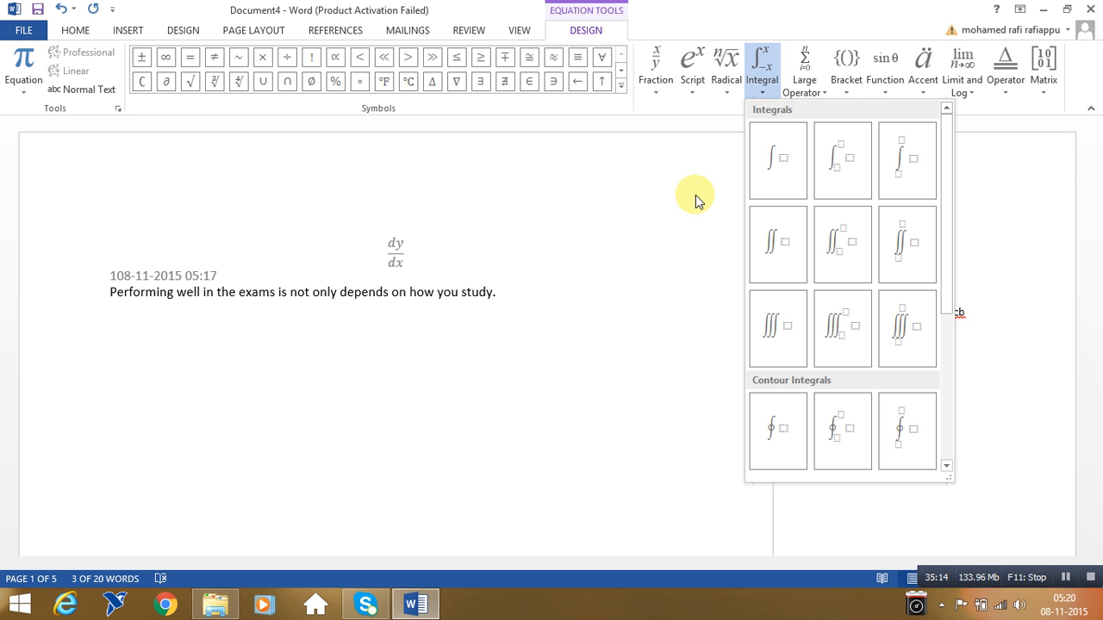
{"action": "left_click_drag", "start_coordinate": [951, 223], "coordinate": [951, 291]}
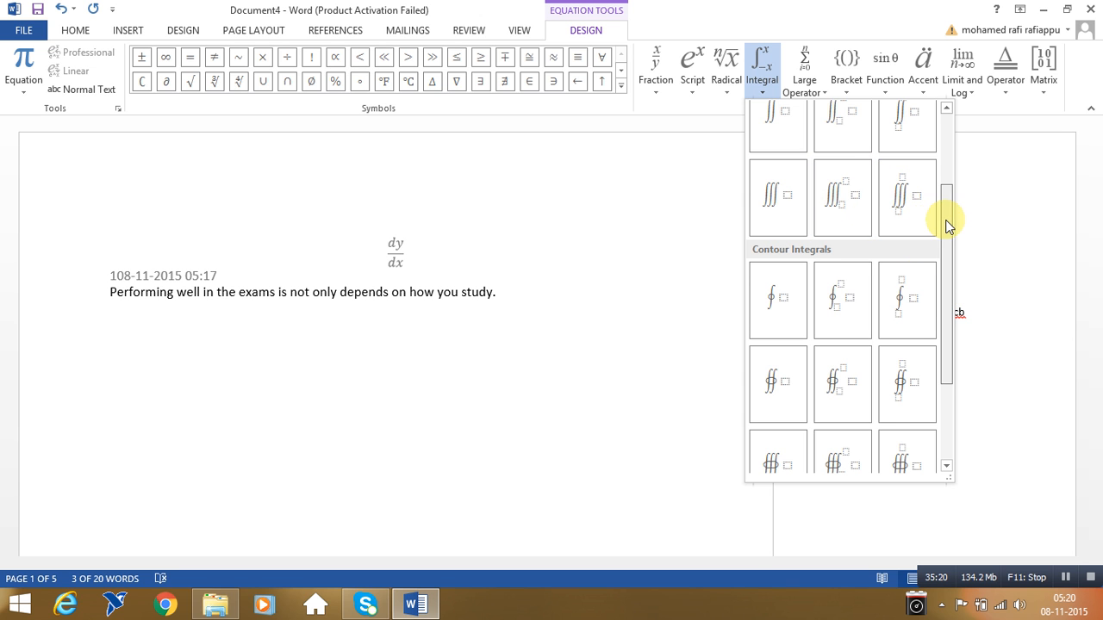
{"action": "left_click_drag", "start_coordinate": [948, 226], "coordinate": [955, 313]}
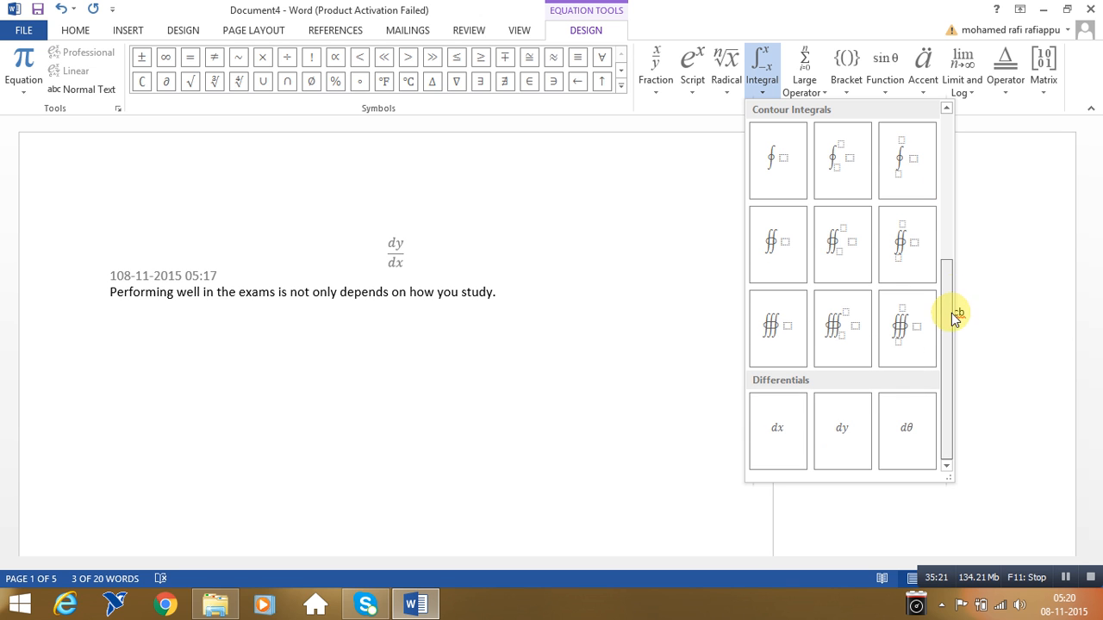
{"action": "left_click", "coordinate": [698, 379]}
{"action": "left_click", "coordinate": [809, 94]}
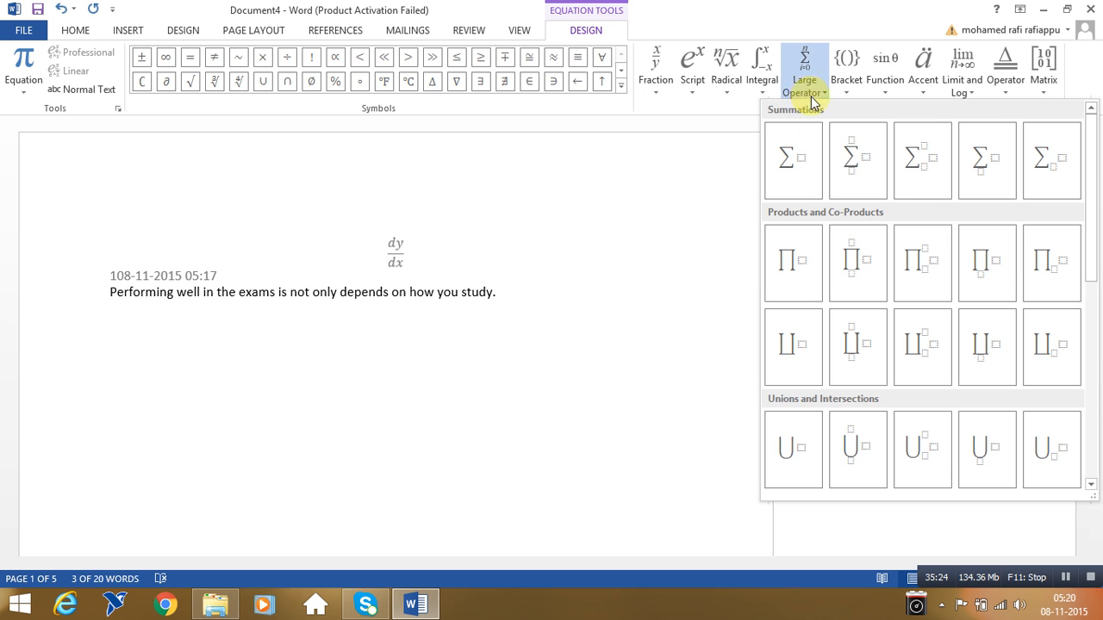
{"action": "left_click", "coordinate": [677, 319]}
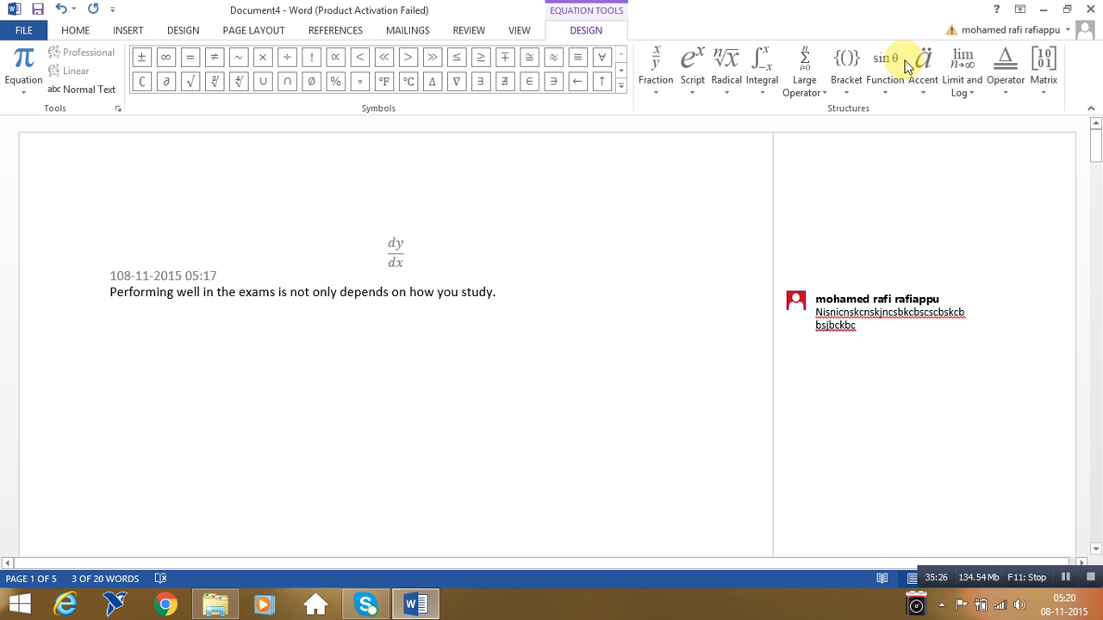
Examine the bracket and function structures for equations, down to the common functions, and briefly open the accent structures.
{"action": "left_click", "coordinate": [846, 84]}
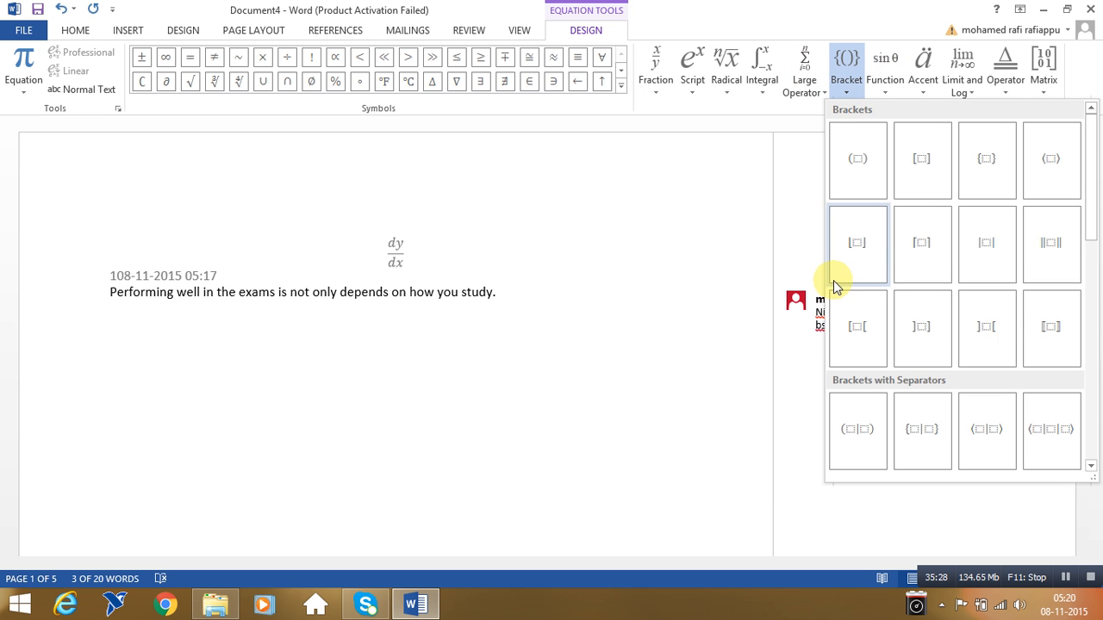
{"action": "left_click", "coordinate": [716, 239]}
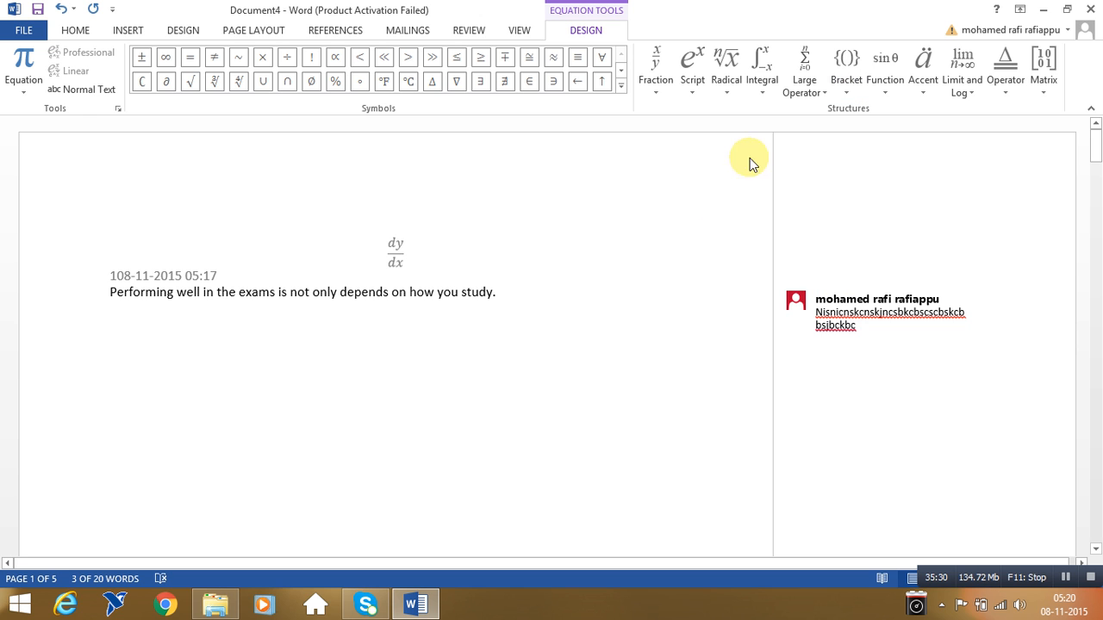
{"action": "left_click", "coordinate": [853, 95]}
{"action": "left_click", "coordinate": [891, 94]}
{"action": "left_click", "coordinate": [894, 95]}
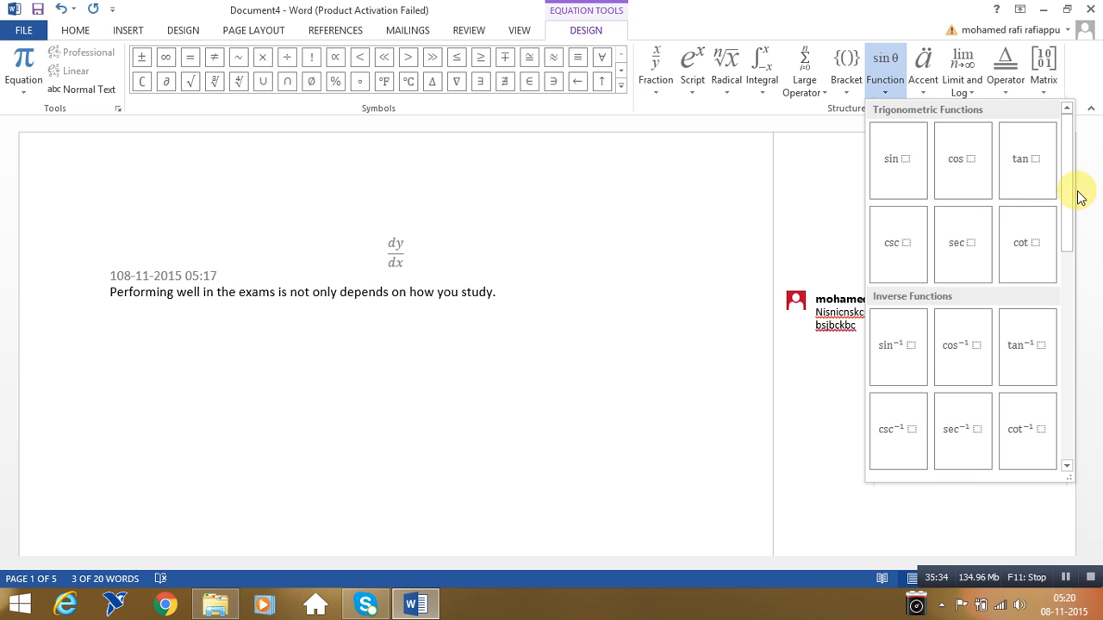
{"action": "left_click_drag", "start_coordinate": [1069, 191], "coordinate": [1076, 414]}
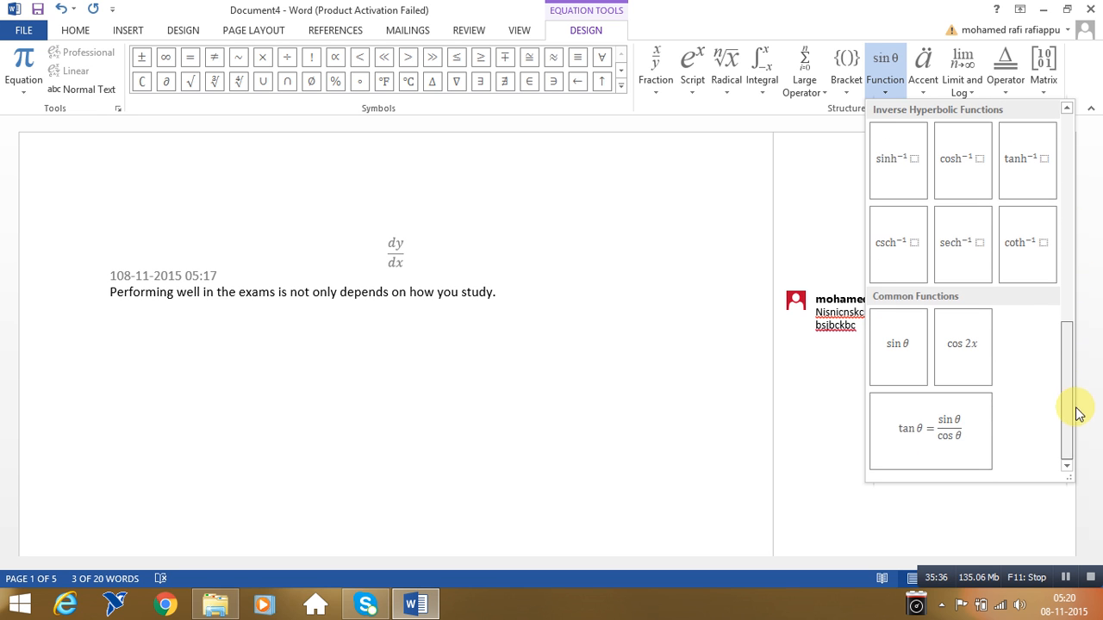
{"action": "left_click", "coordinate": [817, 412]}
{"action": "left_click", "coordinate": [923, 84]}
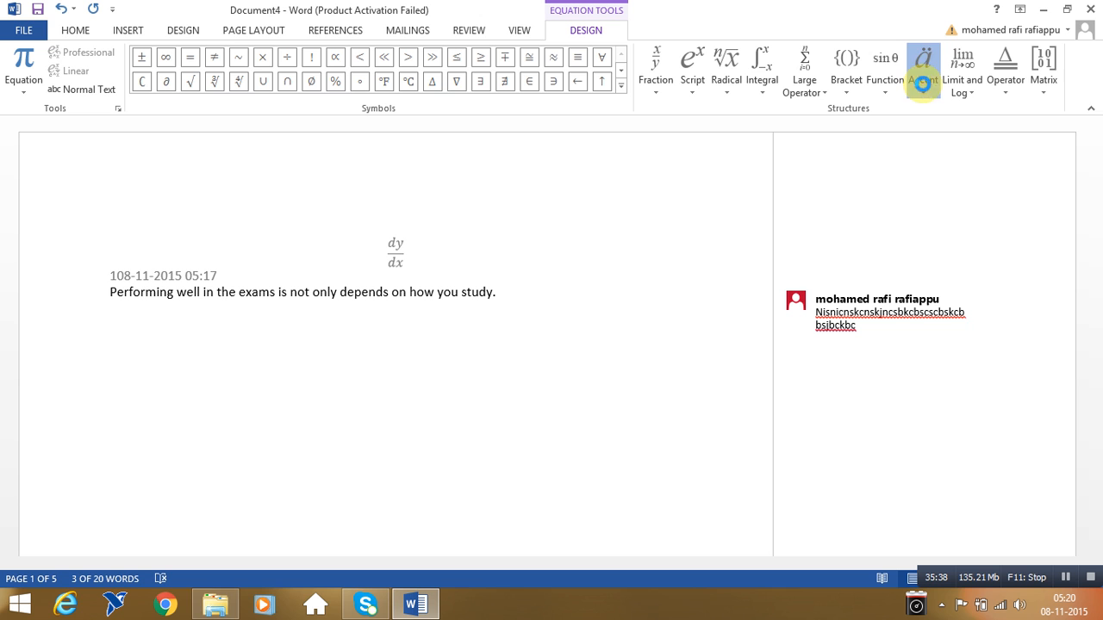
{"action": "left_click", "coordinate": [756, 178]}
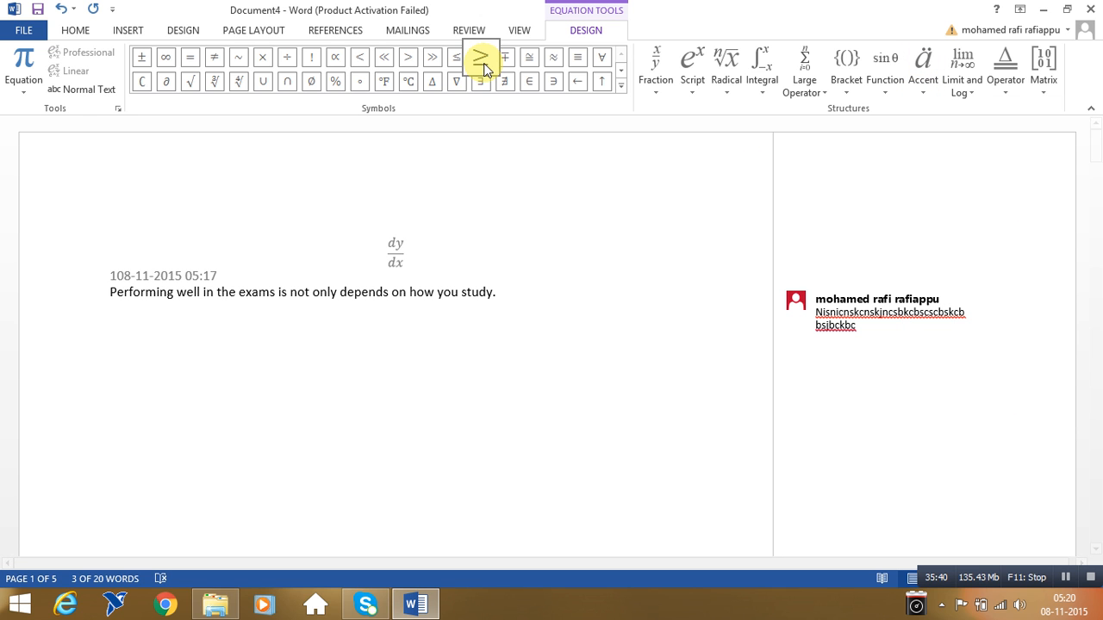
Review the full Basic Math symbol set for equations and the general symbol list without inserting a symbol.
{"action": "left_click", "coordinate": [621, 87]}
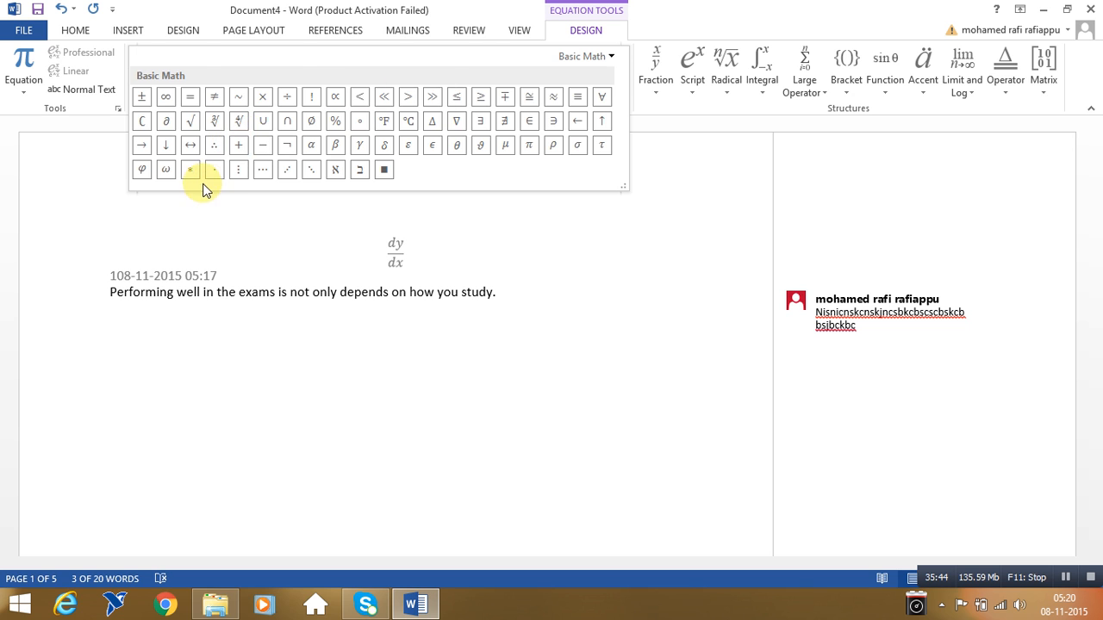
{"action": "left_click", "coordinate": [226, 226]}
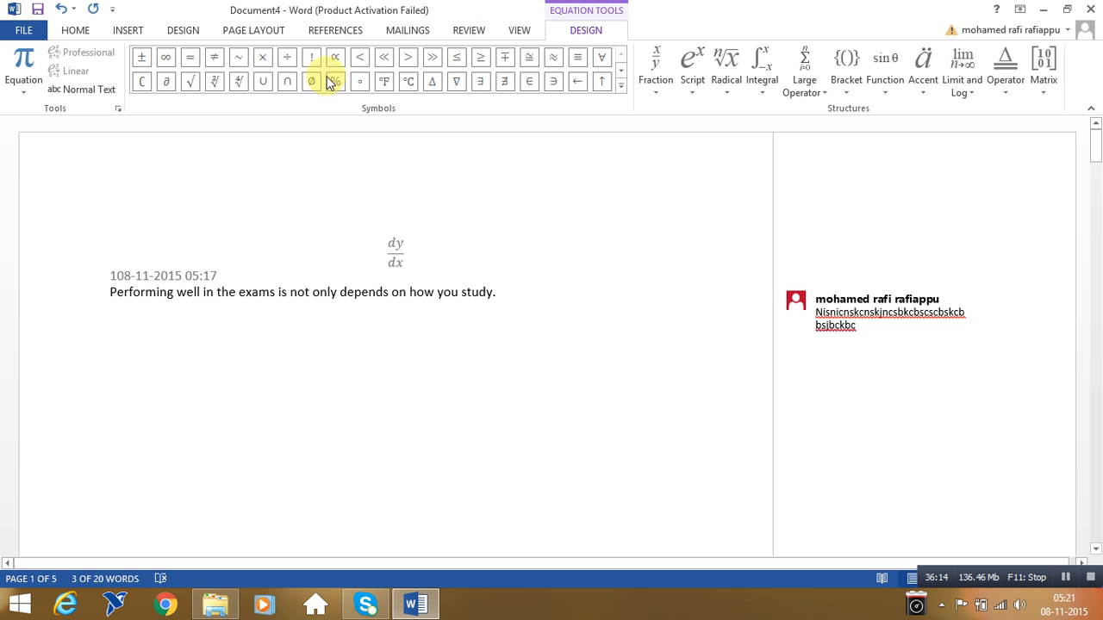
{"action": "left_click", "coordinate": [128, 26]}
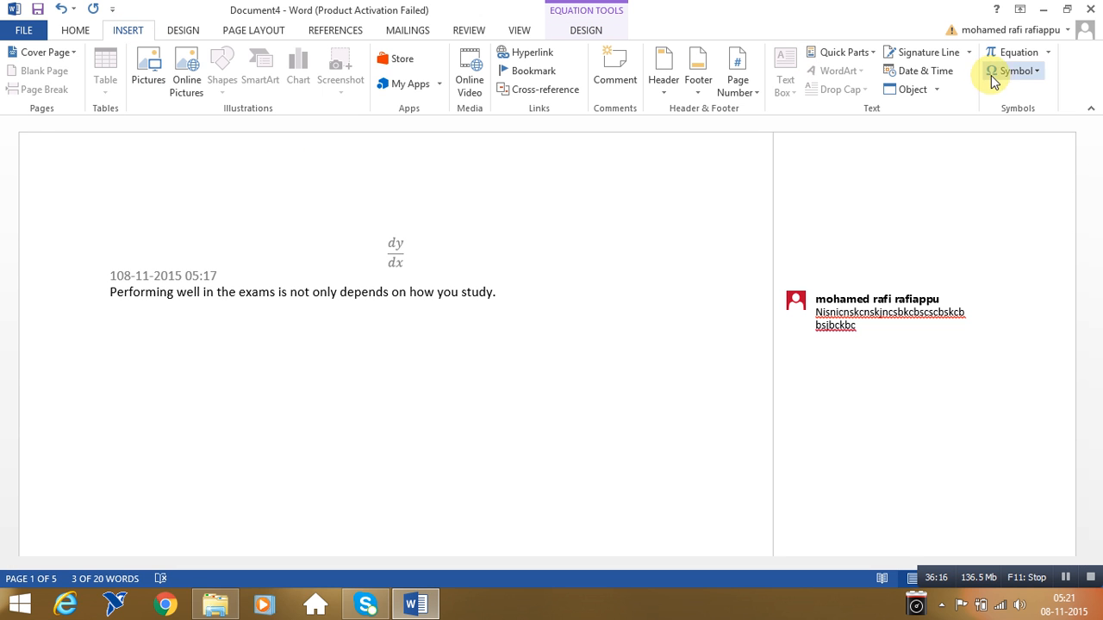
{"action": "left_click", "coordinate": [1032, 70]}
{"action": "left_click", "coordinate": [798, 200]}
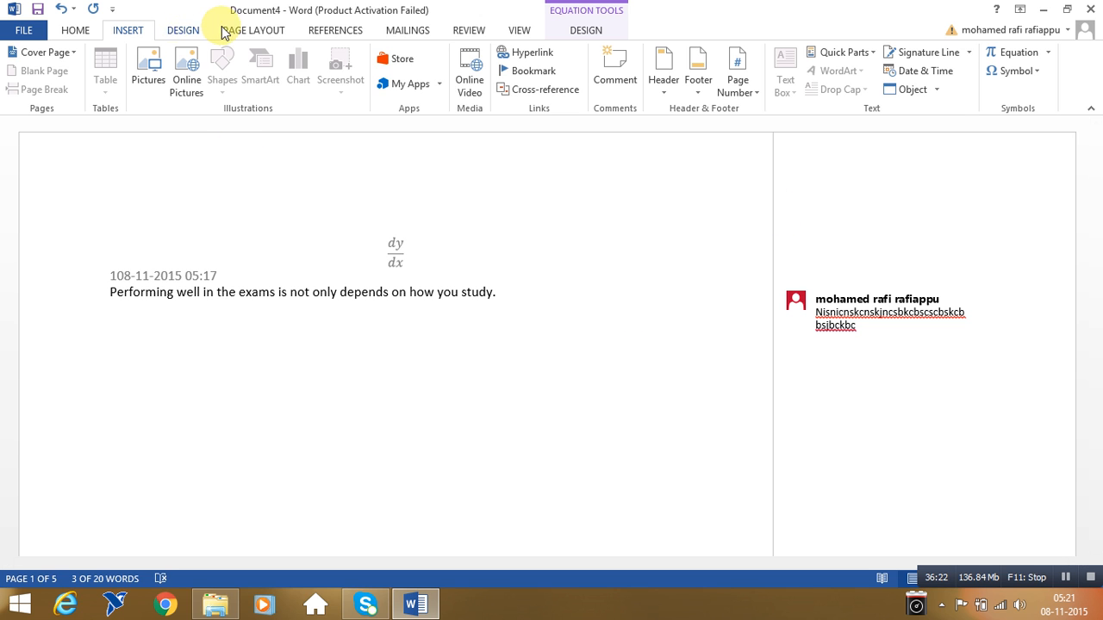
{"action": "left_click", "coordinate": [182, 30]}
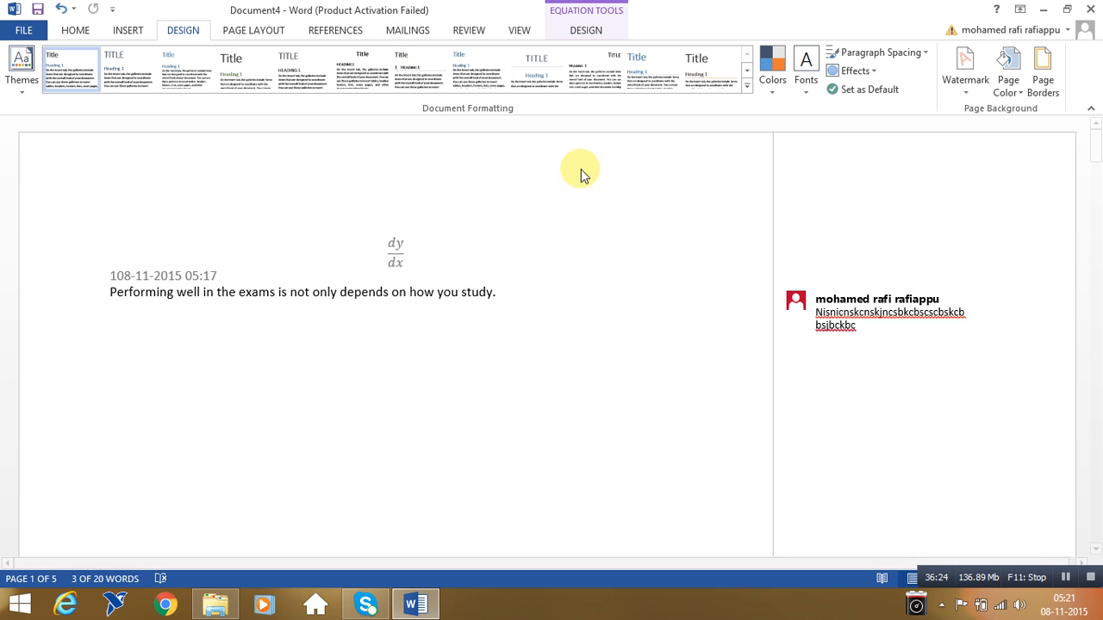
{"action": "left_click", "coordinate": [127, 30]}
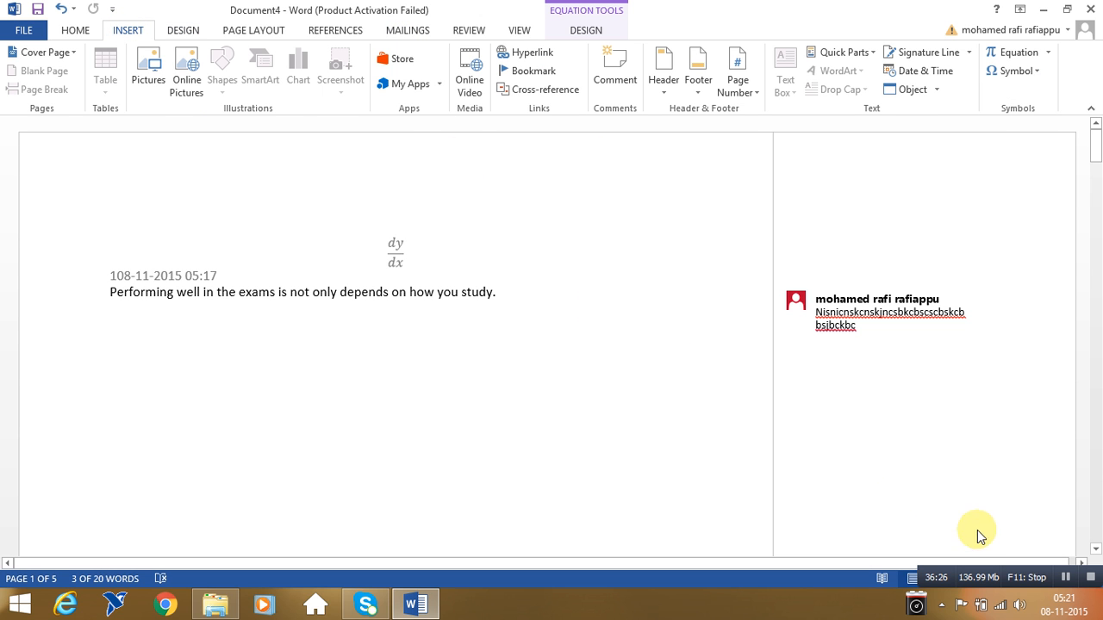